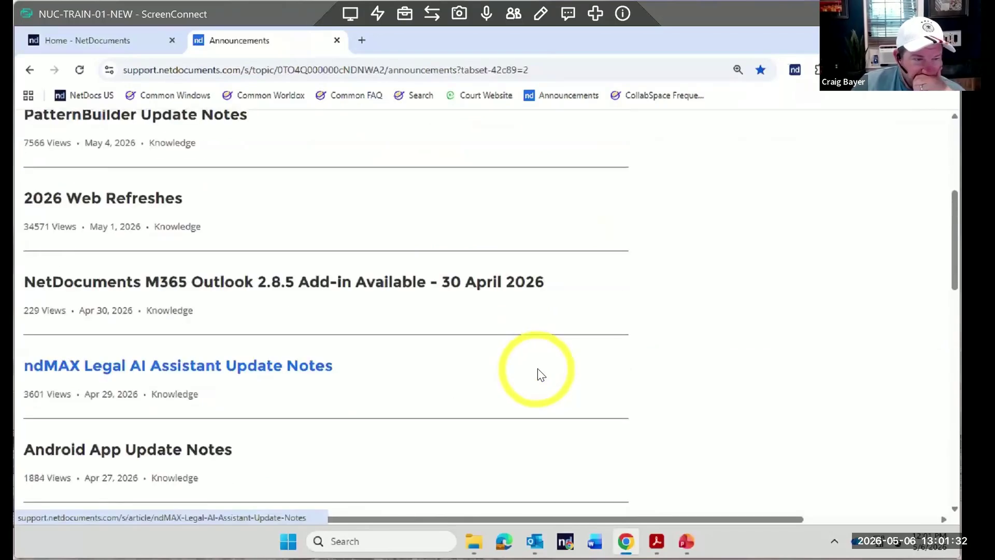
# Browse the Announcements article list and open the 2026 Web Refreshes article
pyautogui.scroll(-5, 541, 375)
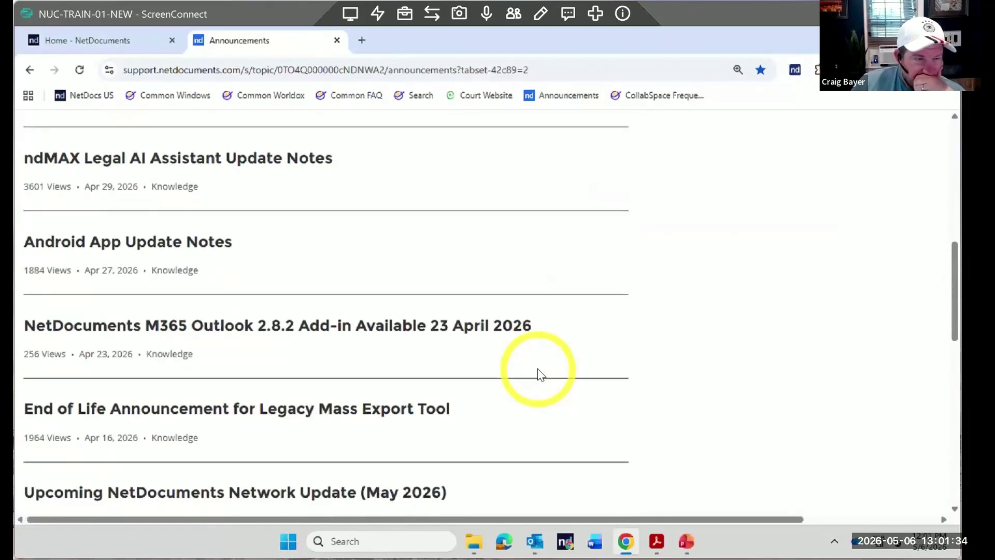
pyautogui.scroll(5, 539, 373)
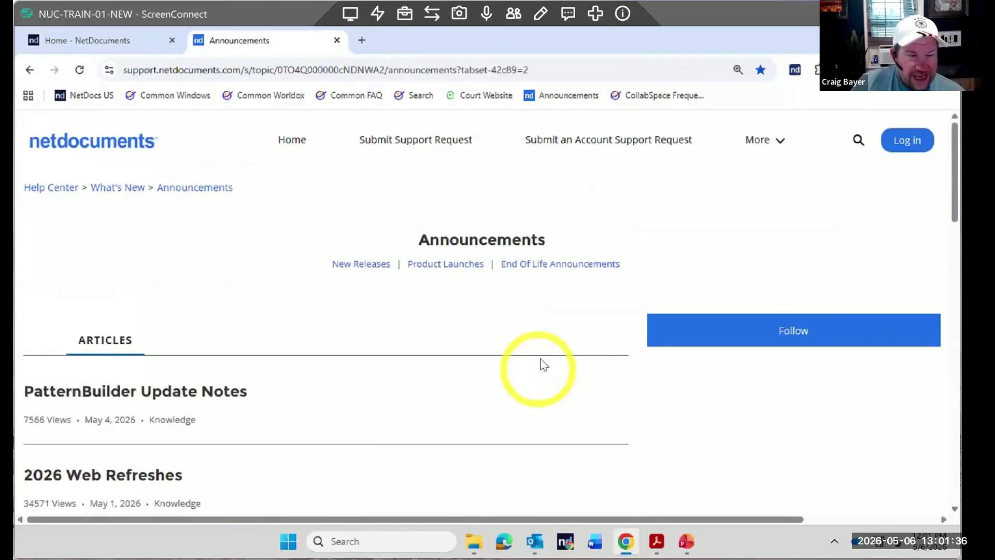
pyautogui.scroll(-2, 541, 363)
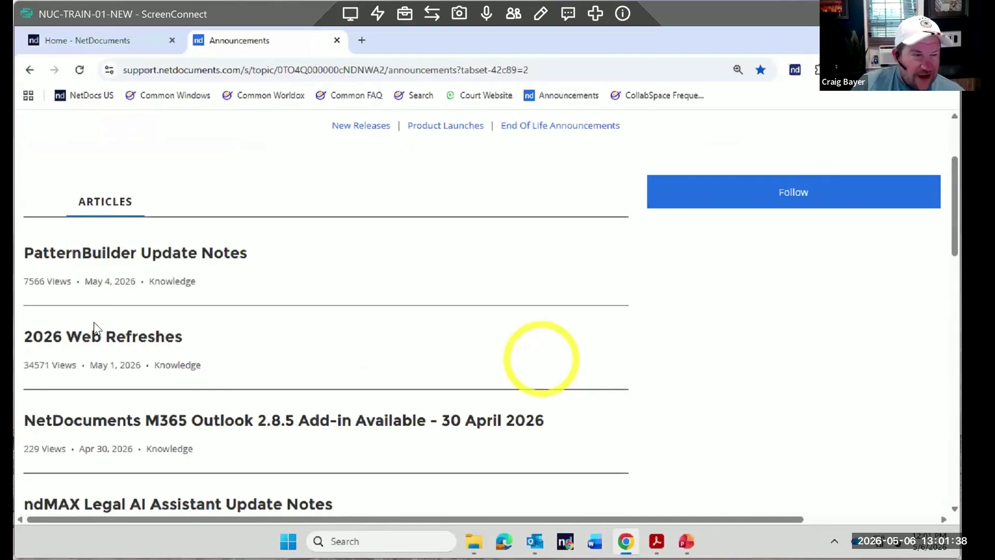
pyautogui.click(103, 338)
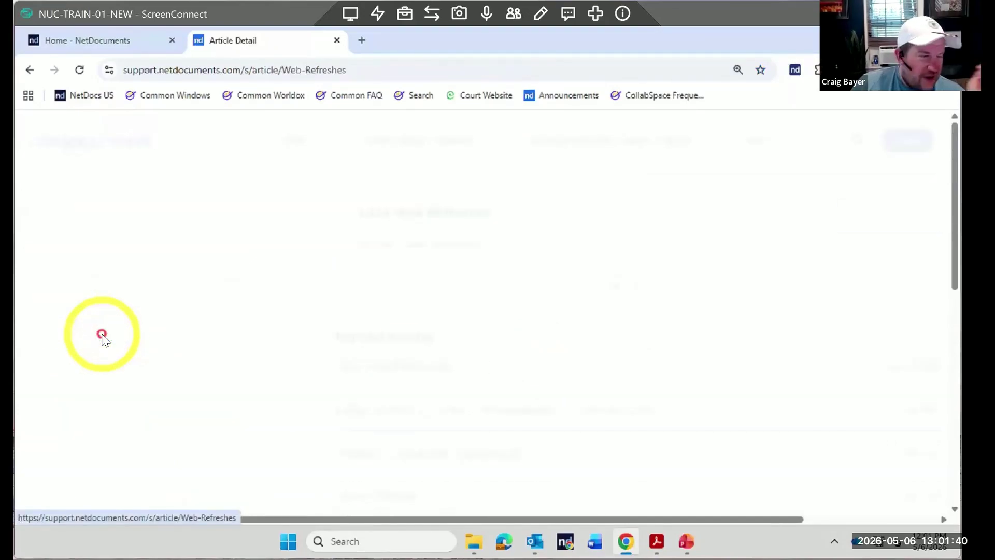
# Review the 26.01.0 Web Release Notes, covering the new functionality, issues addressed and API changes
pyautogui.scroll(-15, 498, 301)
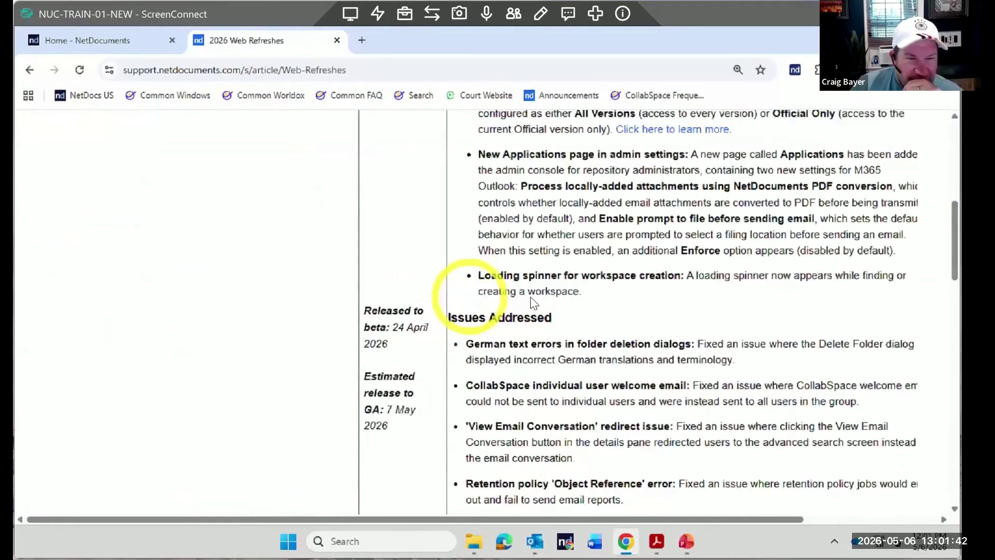
pyautogui.scroll(10, 533, 290)
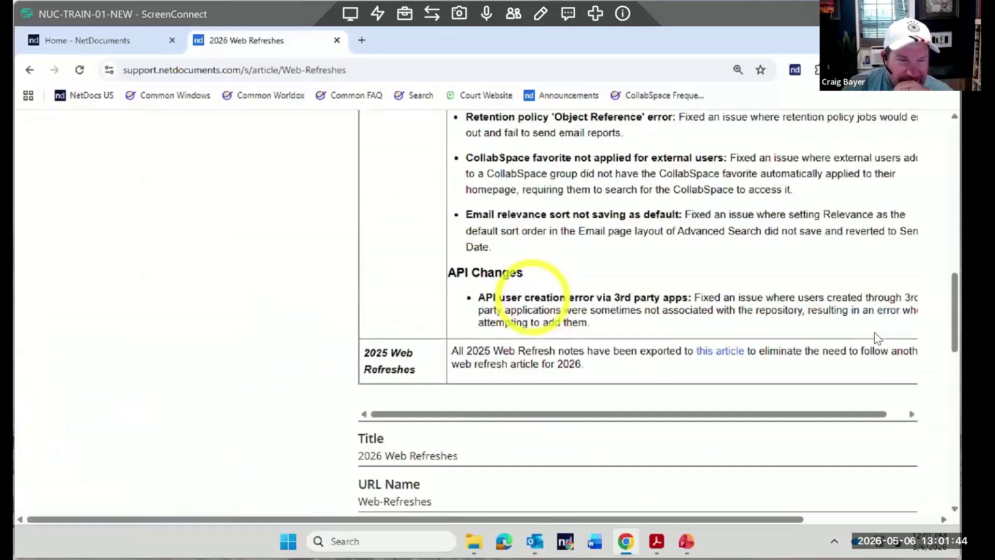
pyautogui.scroll(6, 798, 301)
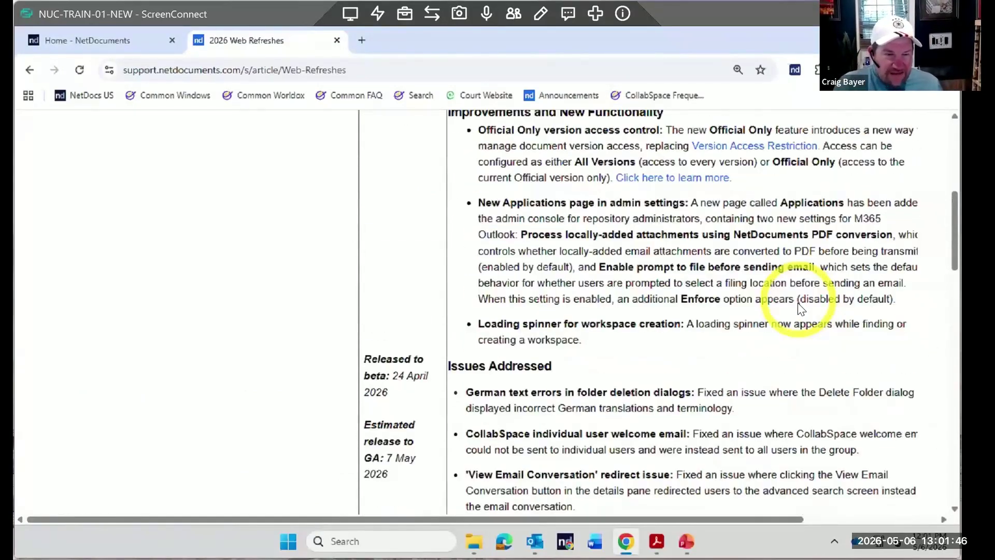
pyautogui.scroll(3, 798, 308)
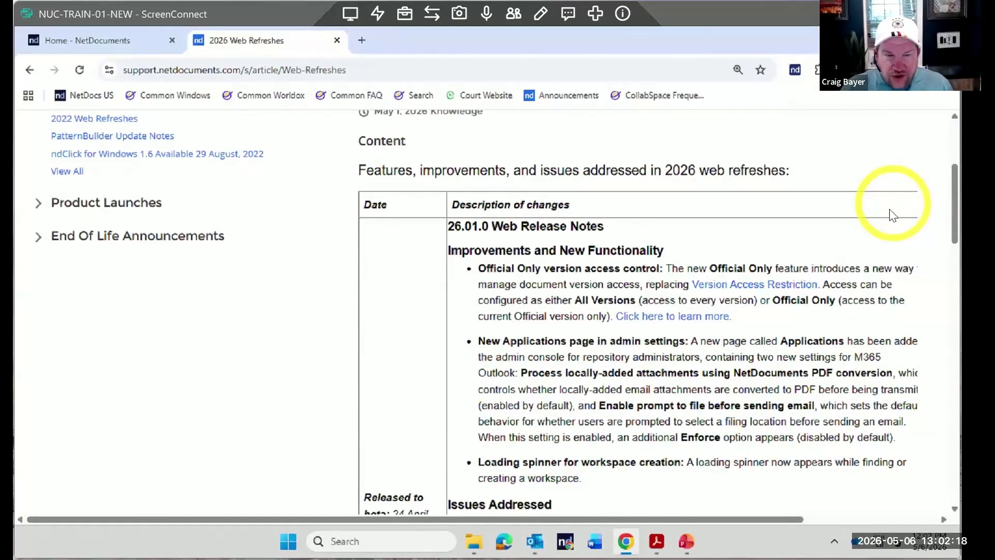
pyautogui.scroll(-3, 784, 366)
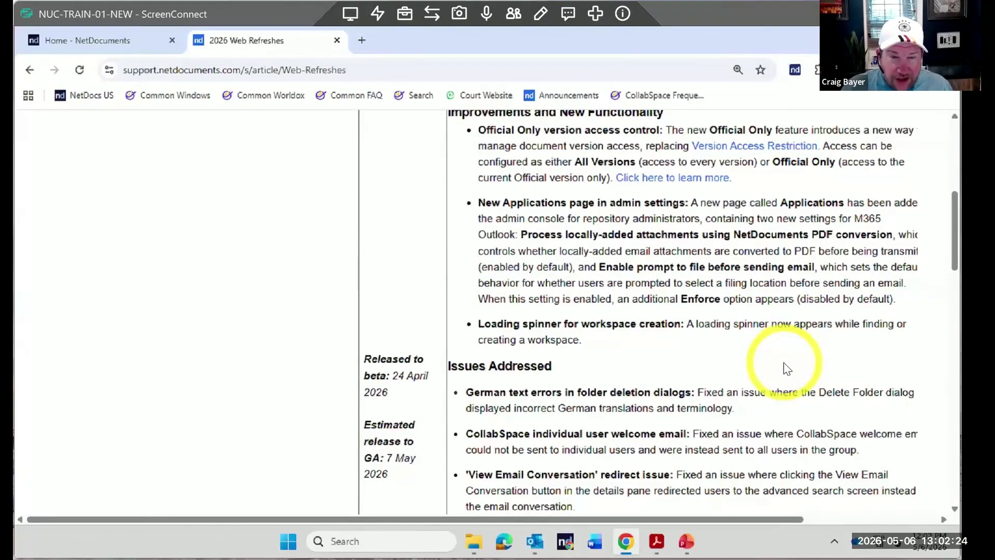
# Go from the article to the New Releases topic and look over its list of articles
pyautogui.scroll(8, 784, 364)
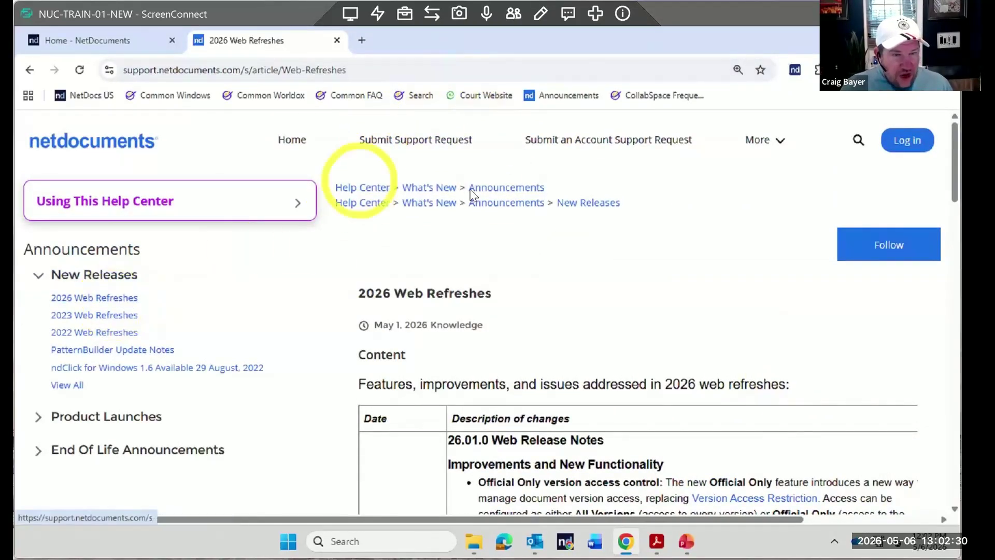
pyautogui.click(577, 204)
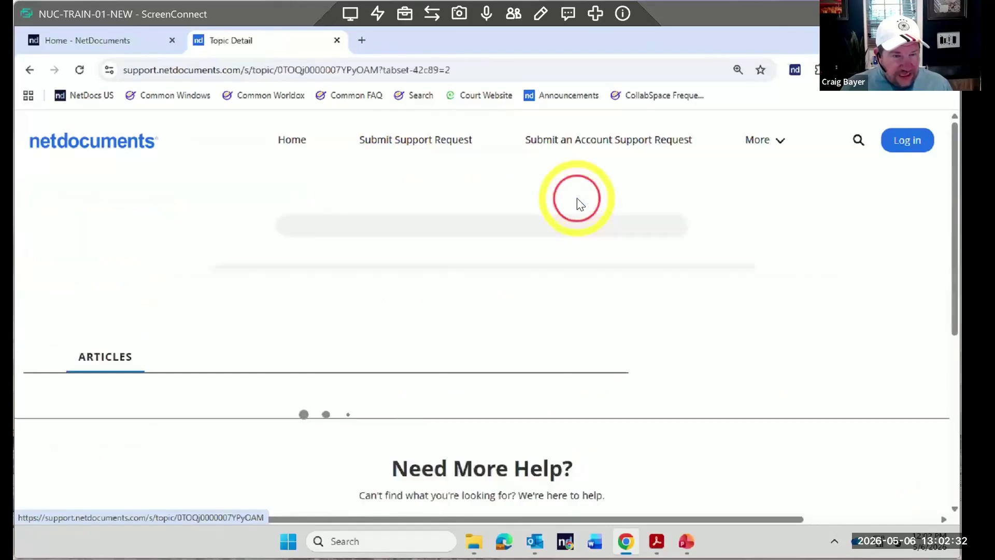
pyautogui.scroll(-4, 166, 280)
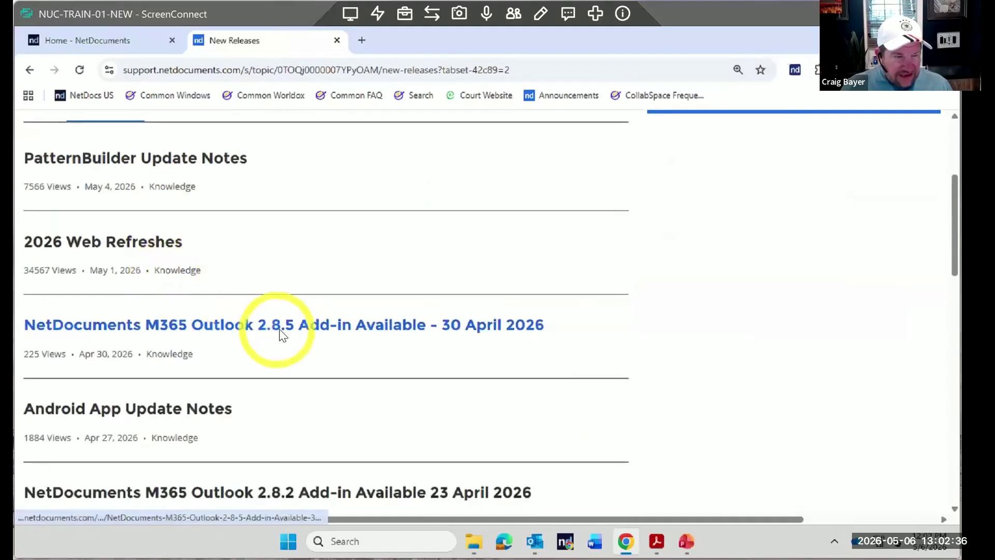
pyautogui.scroll(4, 351, 316)
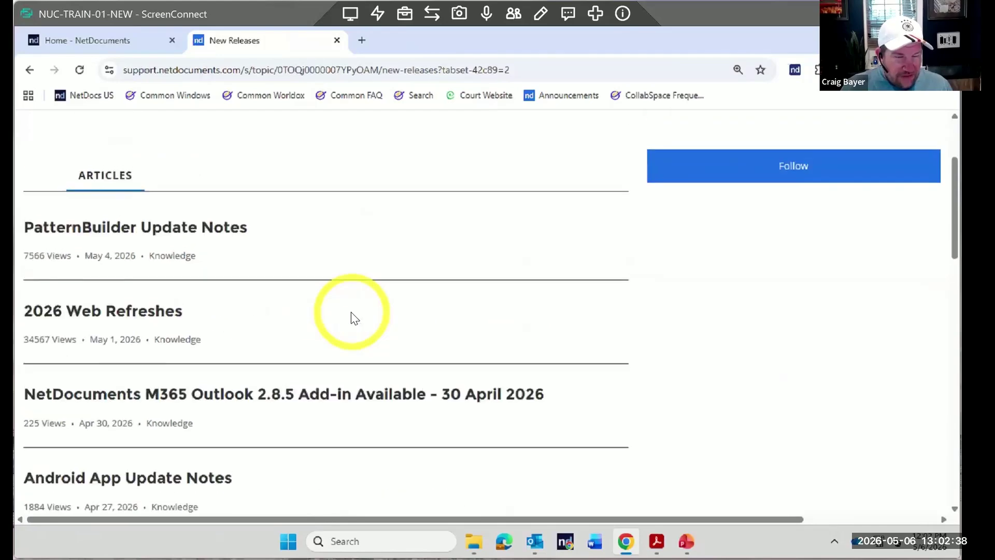
pyautogui.click(405, 13)
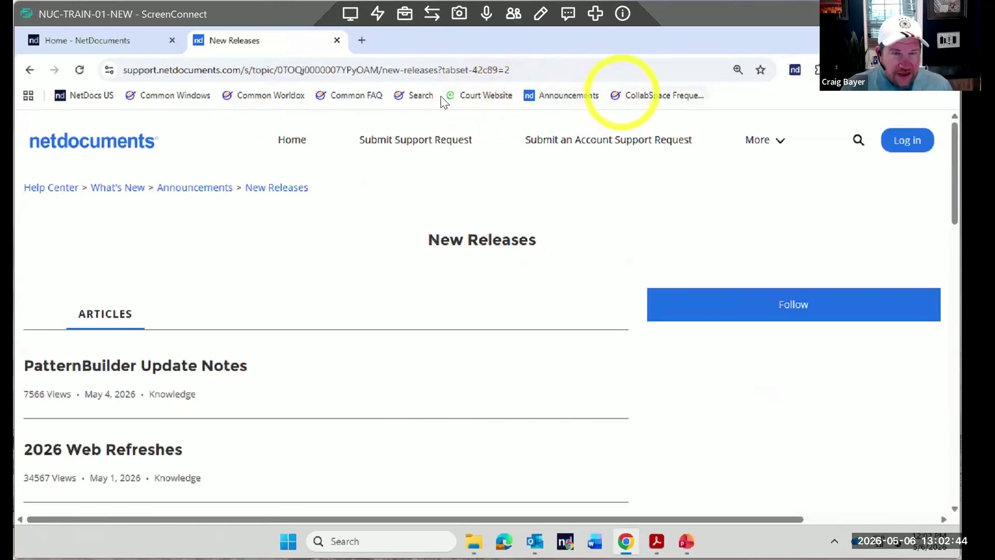
# Leave the support site for the Optiable website and open its NetDocs Tips page
pyautogui.click(417, 95)
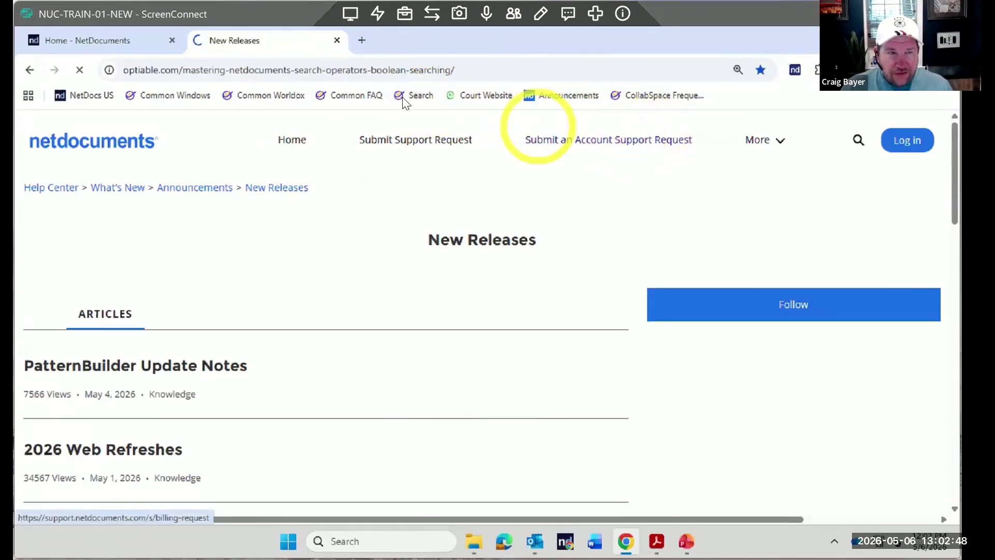
pyautogui.click(362, 96)
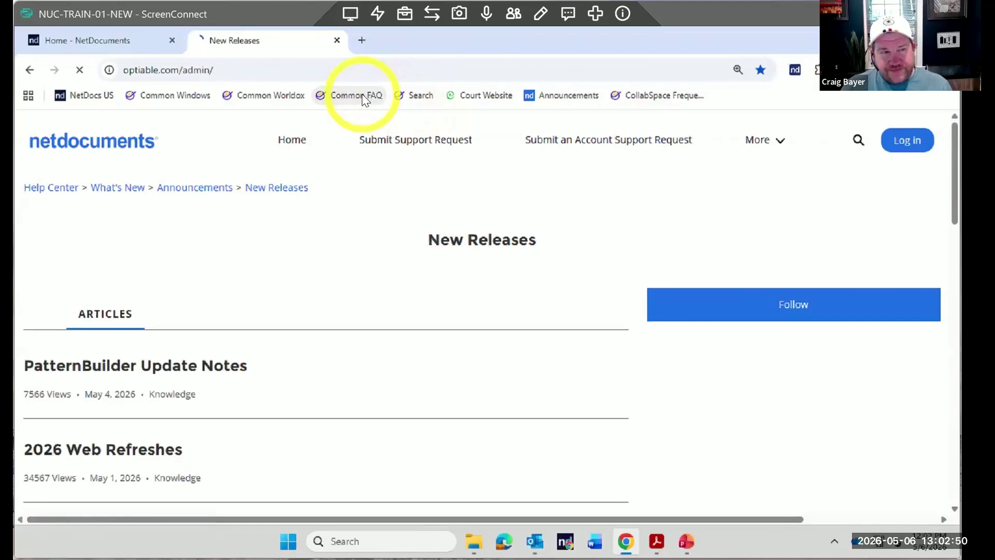
pyautogui.click(363, 75)
pyautogui.click(581, 140)
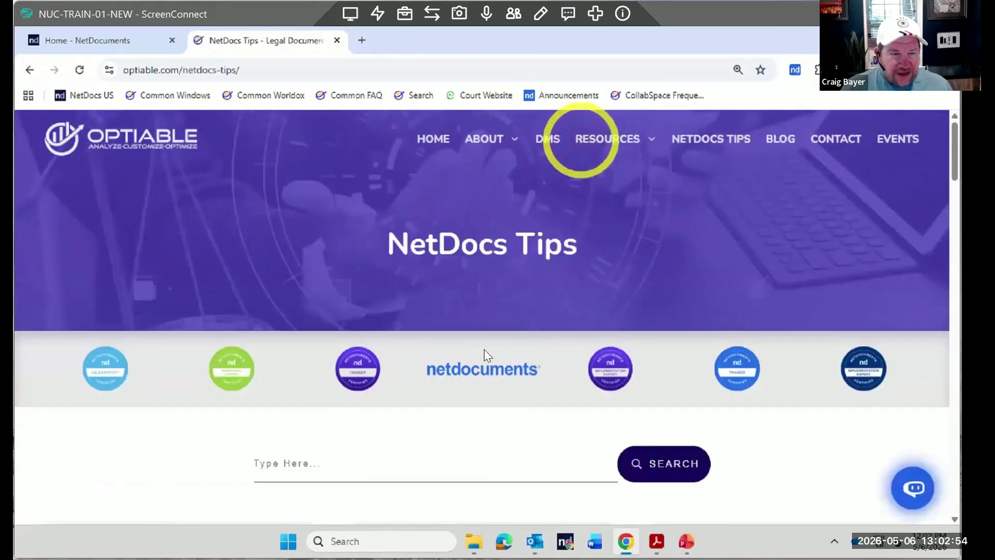
# Open the tip on searching by created and modified date in one query and review its field codes and date syntax
pyautogui.scroll(-5, 487, 354)
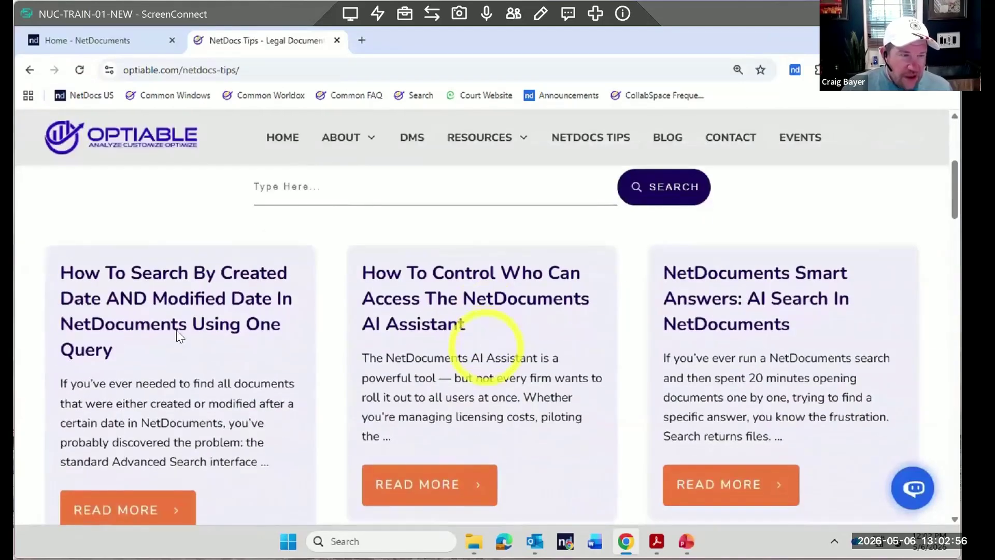
pyautogui.click(197, 294)
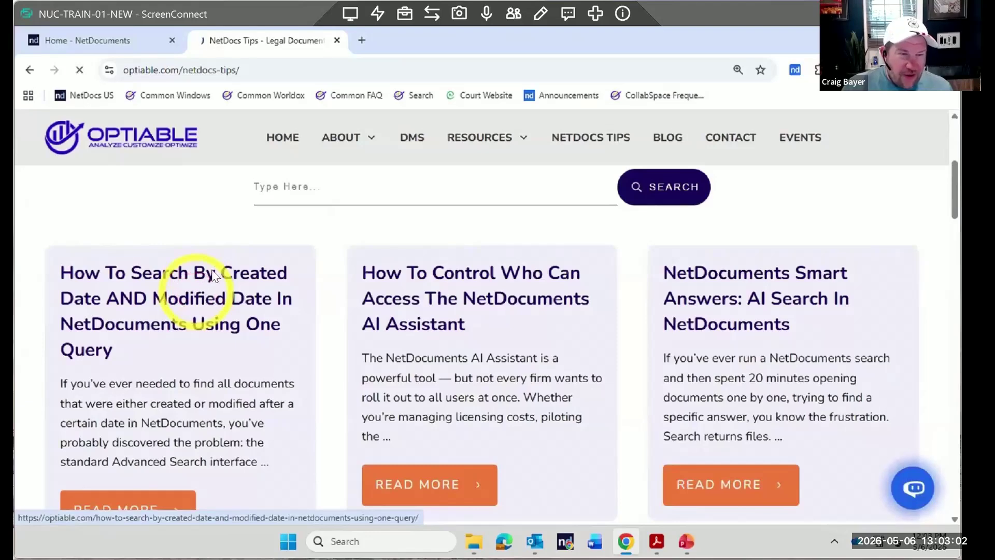
pyautogui.scroll(-3, 557, 287)
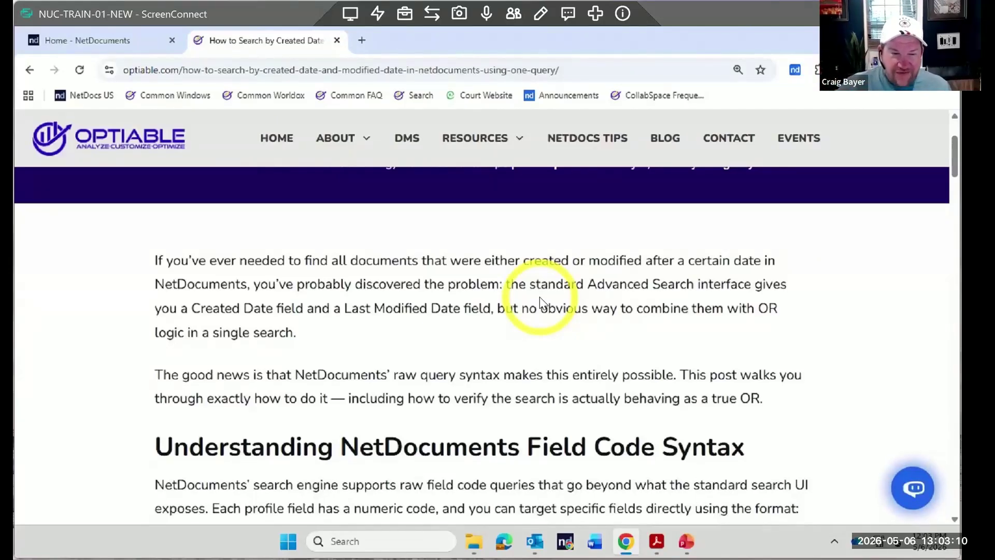
pyautogui.scroll(-5, 540, 297)
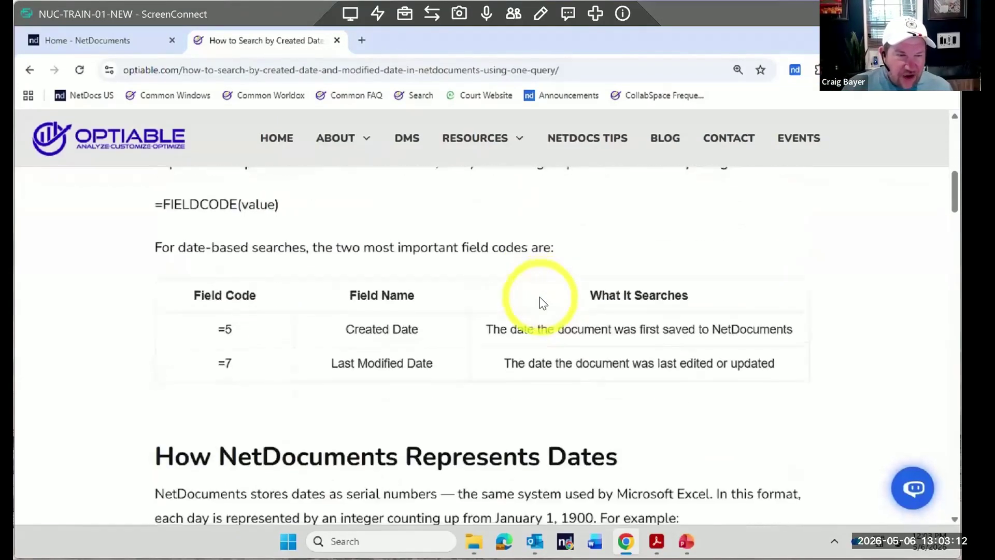
pyautogui.scroll(-2, 540, 296)
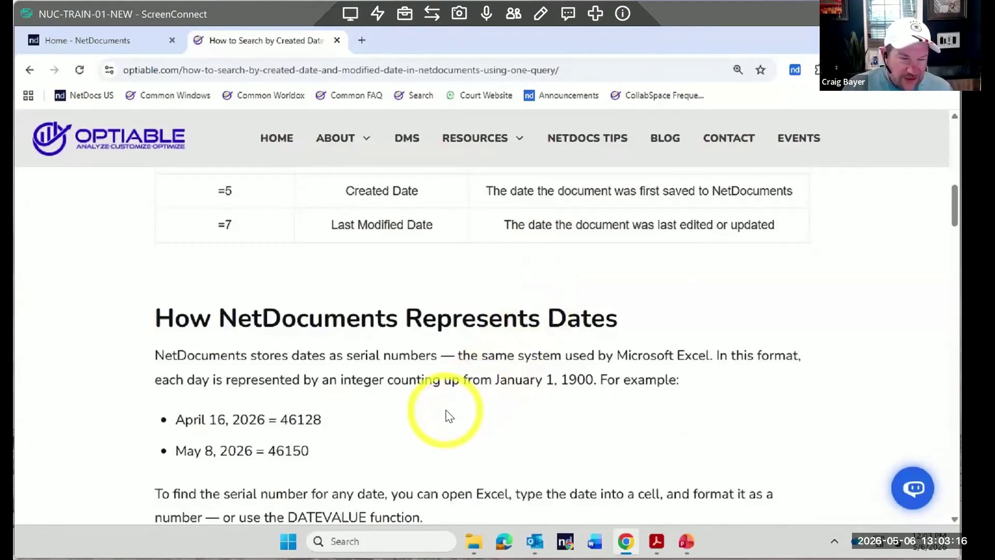
pyautogui.scroll(-5, 449, 415)
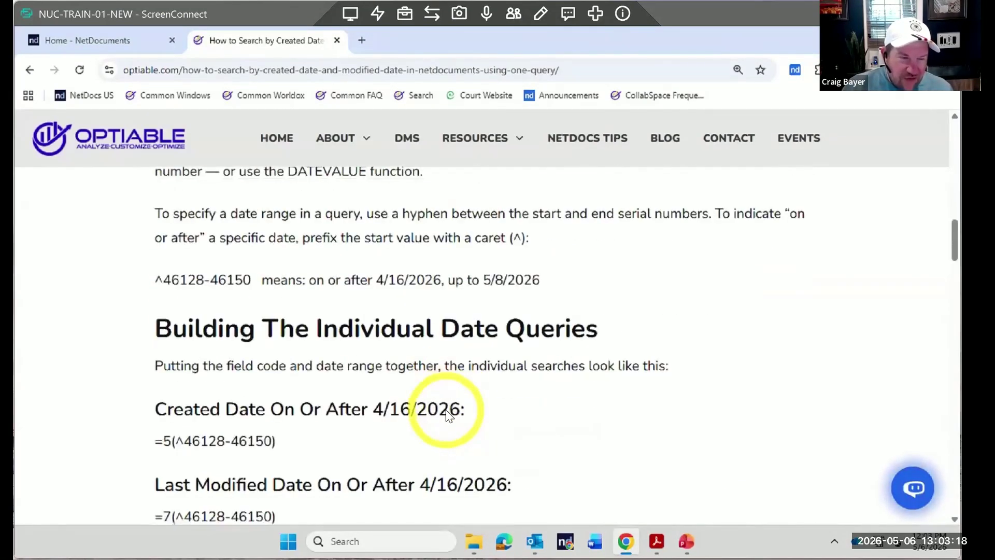
pyautogui.scroll(8, 456, 409)
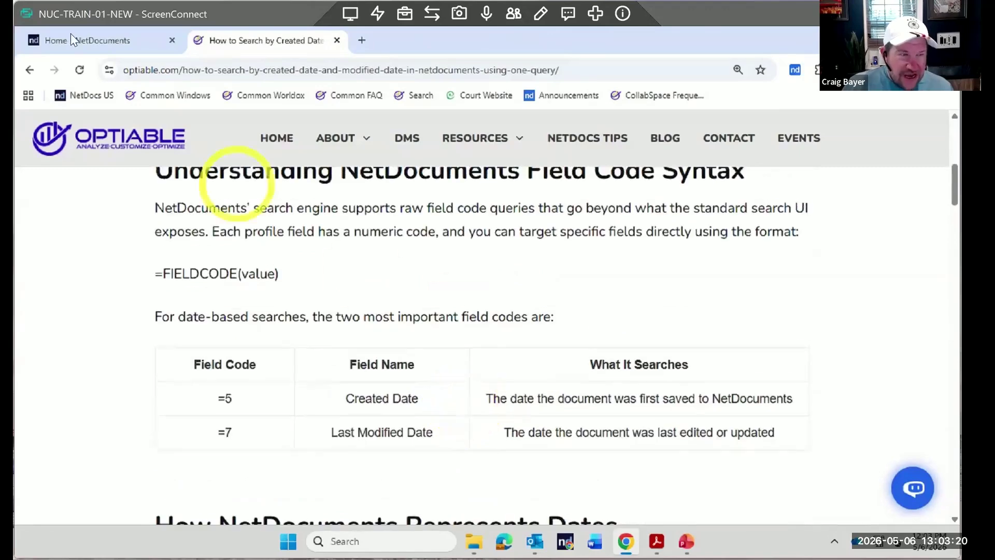
# Leave the article for the Optiable Events page and review the upcoming NetDocuments webinars
pyautogui.click(30, 70)
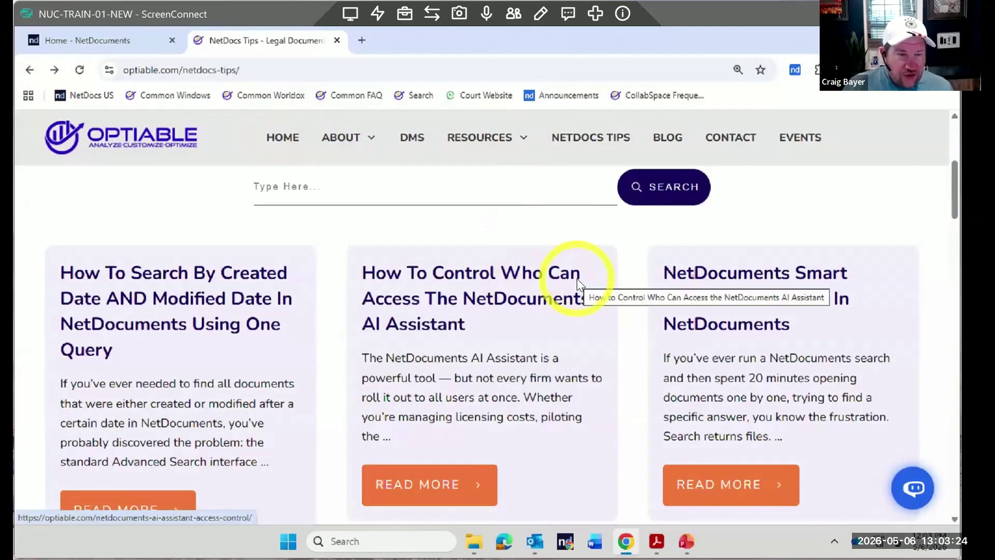
pyautogui.scroll(1, 577, 279)
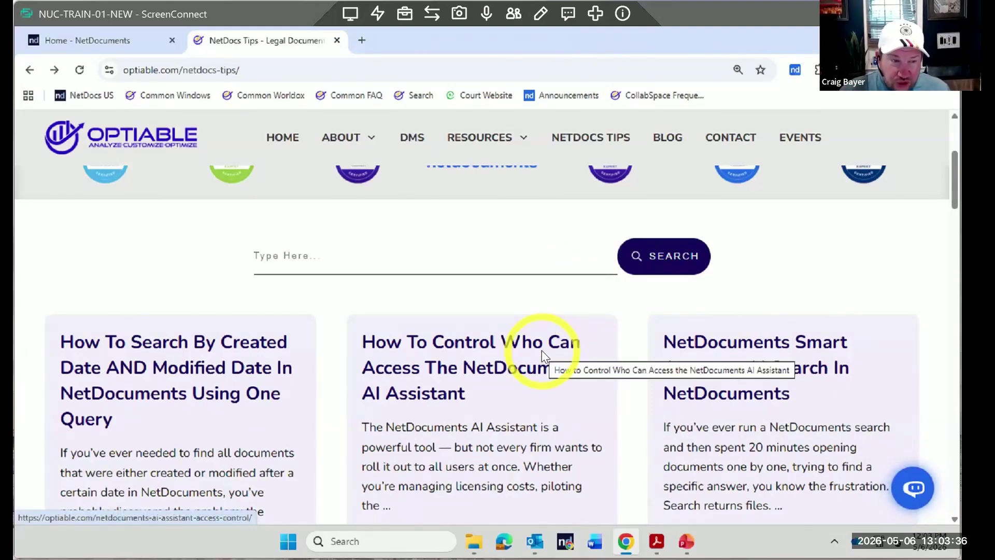
pyautogui.click(803, 139)
pyautogui.scroll(-5, 726, 275)
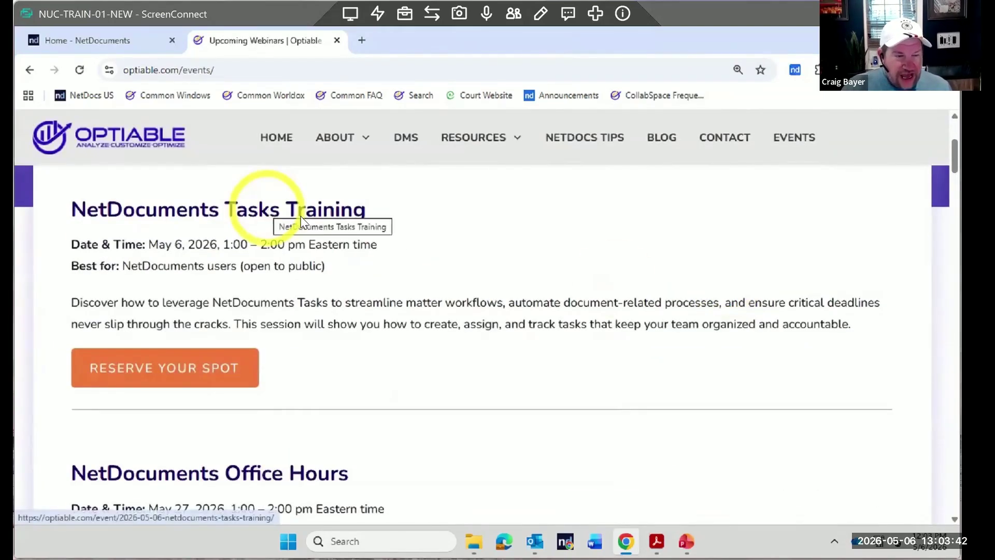
pyautogui.scroll(-1, 302, 223)
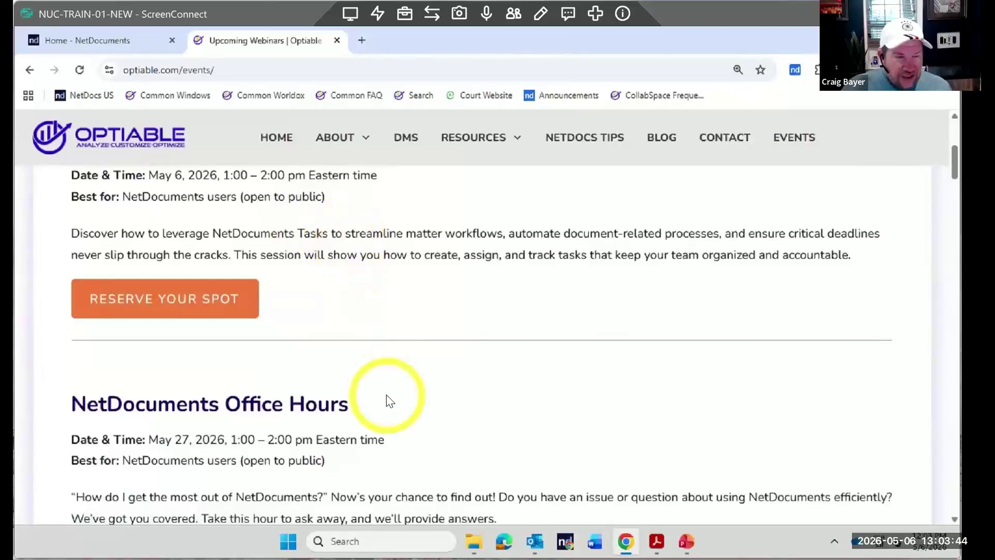
pyautogui.scroll(-4, 390, 402)
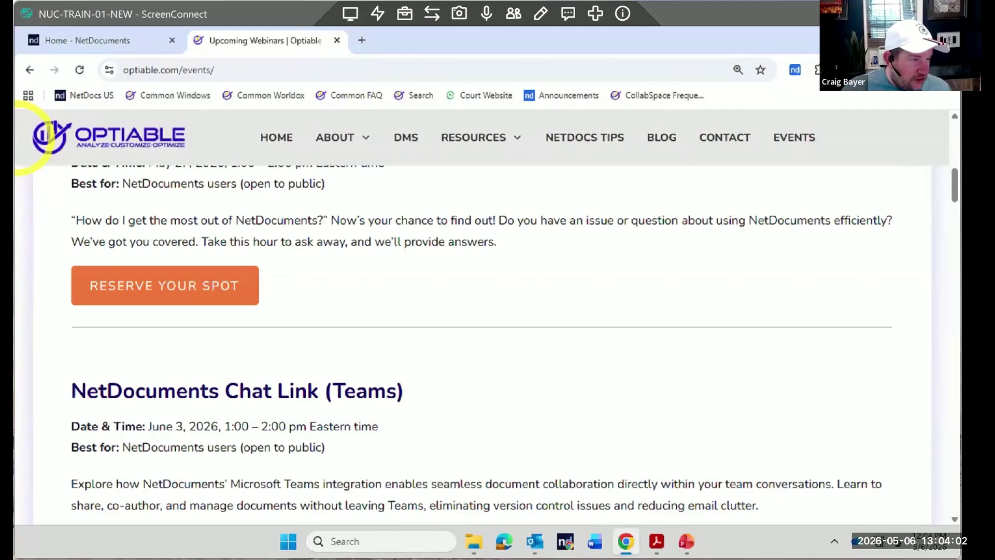
pyautogui.scroll(5, 431, 300)
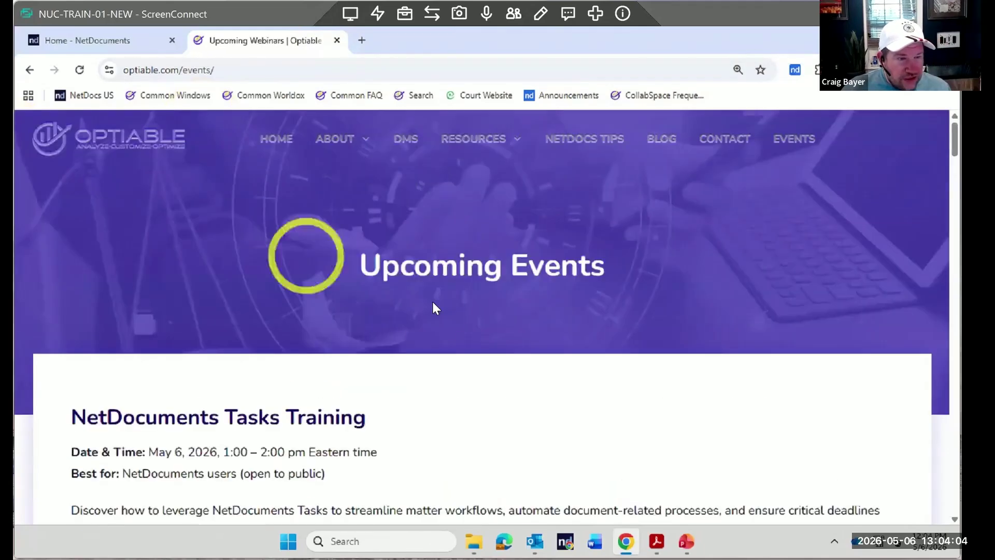
pyautogui.scroll(-3, 433, 300)
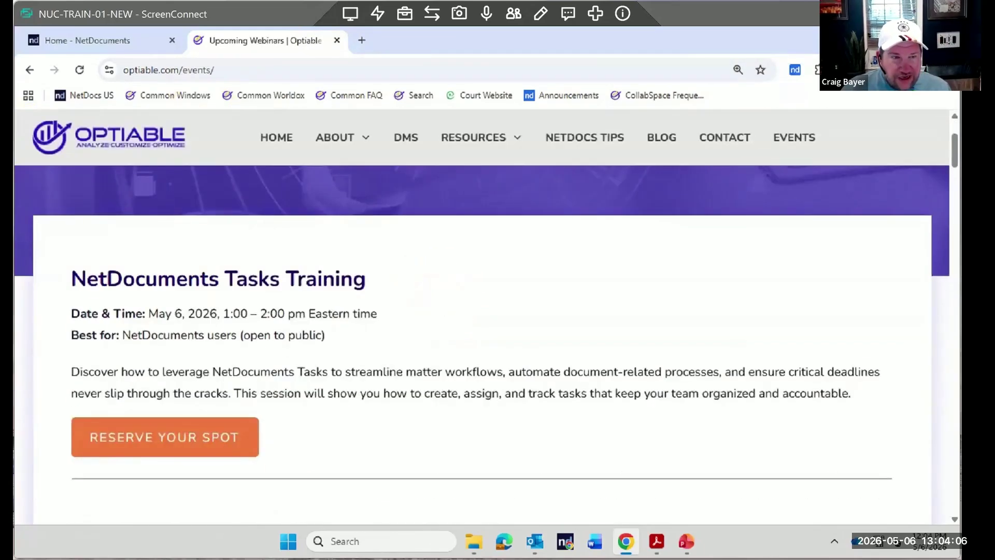
# Return to Chrome and bring up the NetDocuments home page
pyautogui.hotkey('alt', 'Tab')
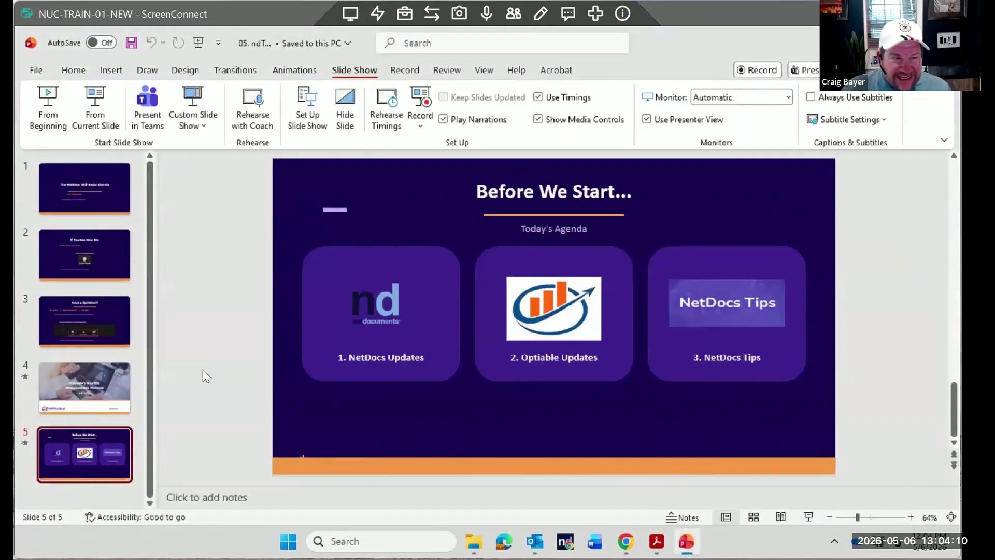
pyautogui.hotkey('alt', 'Tab')
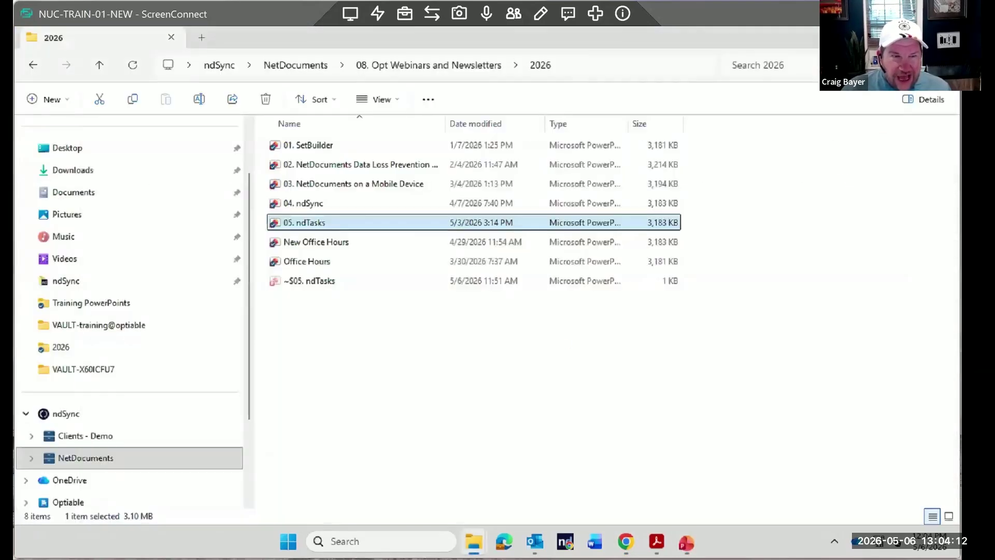
pyautogui.click(625, 541)
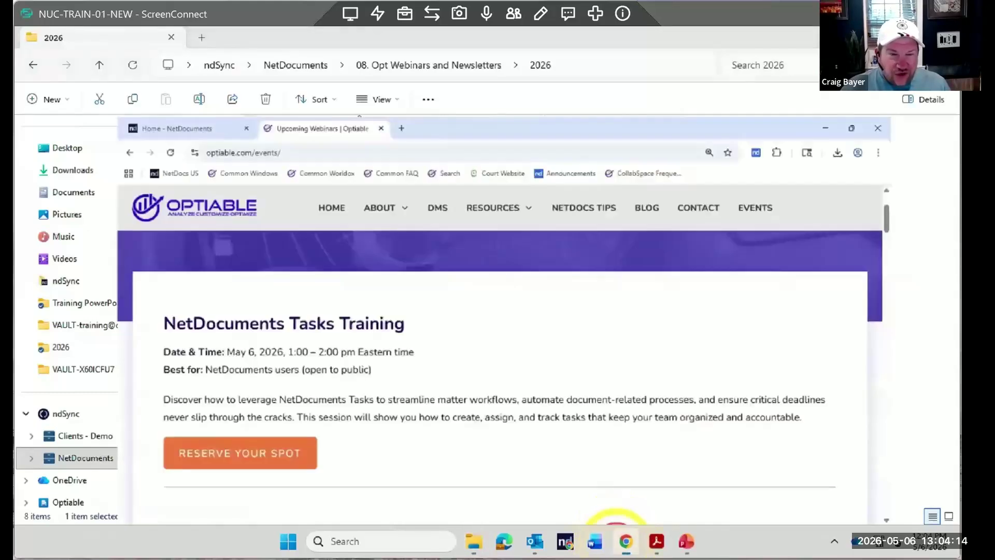
pyautogui.click(110, 43)
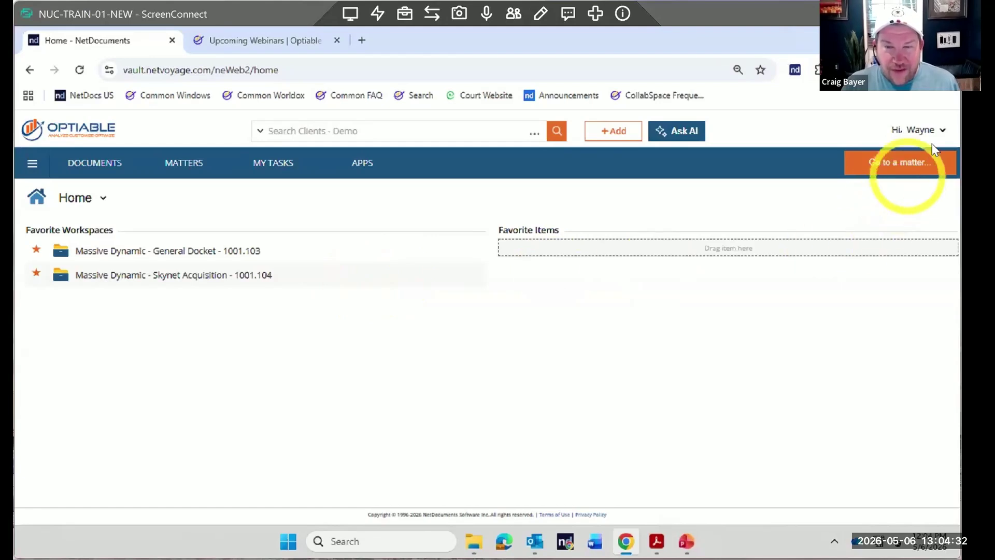
# Open the admin console and show the Information page of the repository's Information and Settings
pyautogui.click(940, 130)
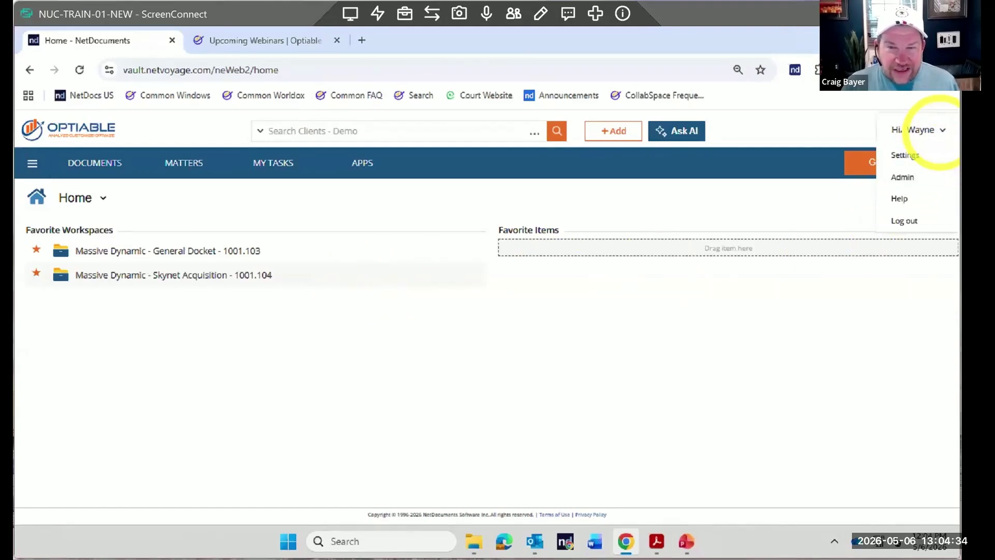
pyautogui.click(904, 181)
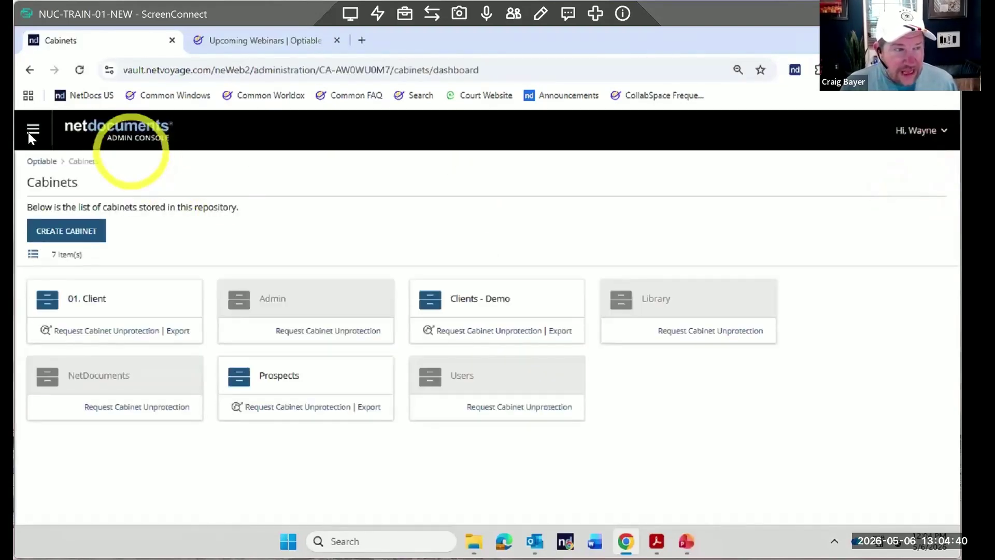
pyautogui.click(32, 129)
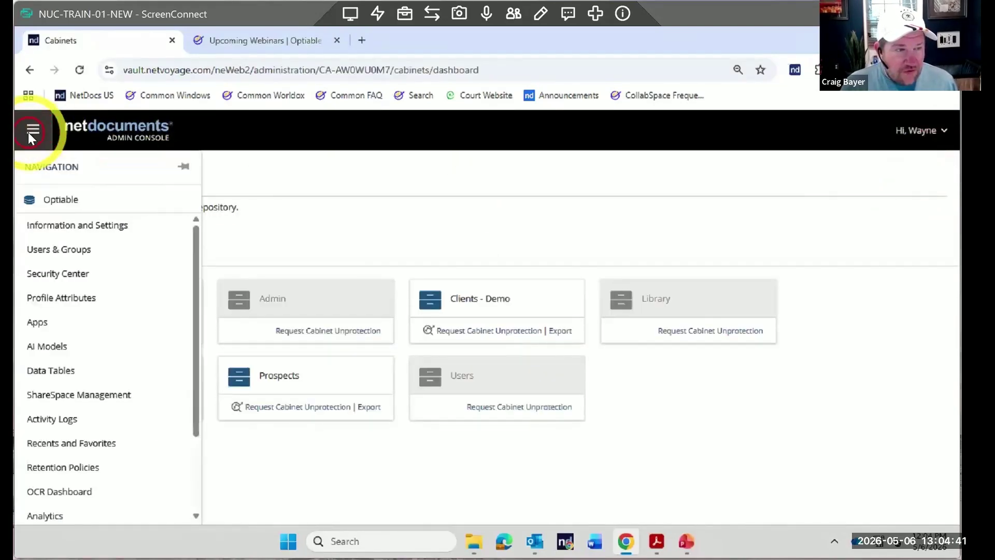
pyautogui.click(97, 227)
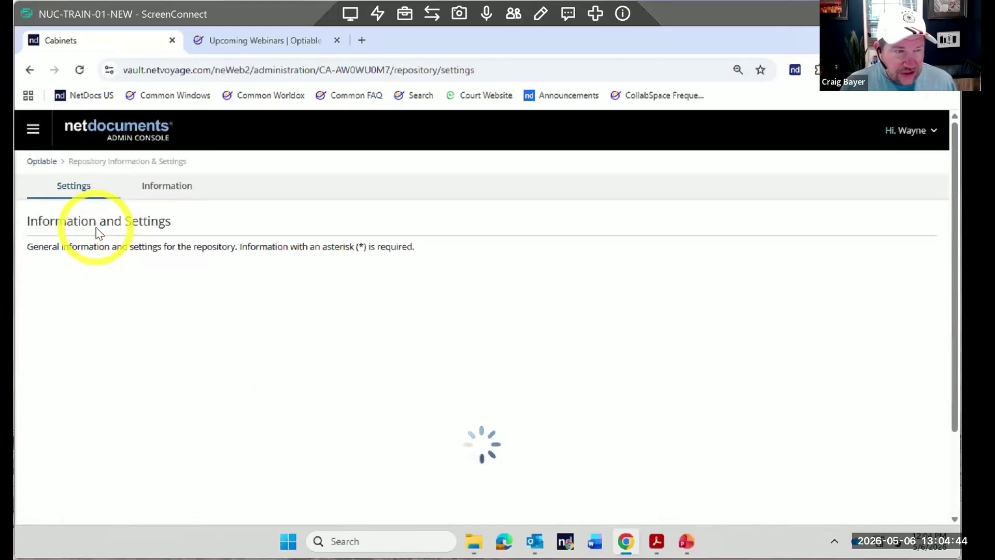
pyautogui.click(173, 199)
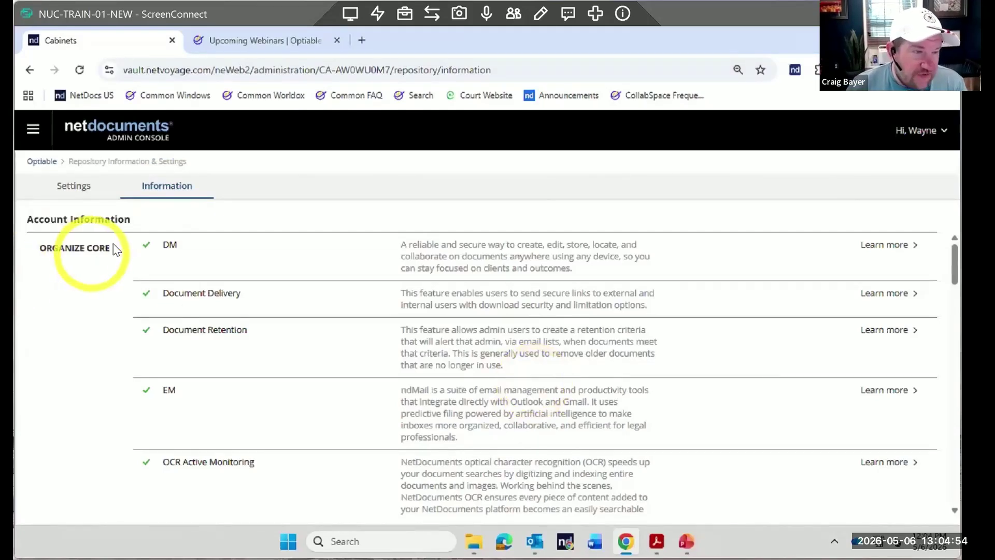
# Examine the account's enabled features from Organize Core through Plan, and highlight the ndTasks description
pyautogui.moveTo(76, 249); pyautogui.dragTo(44, 250)
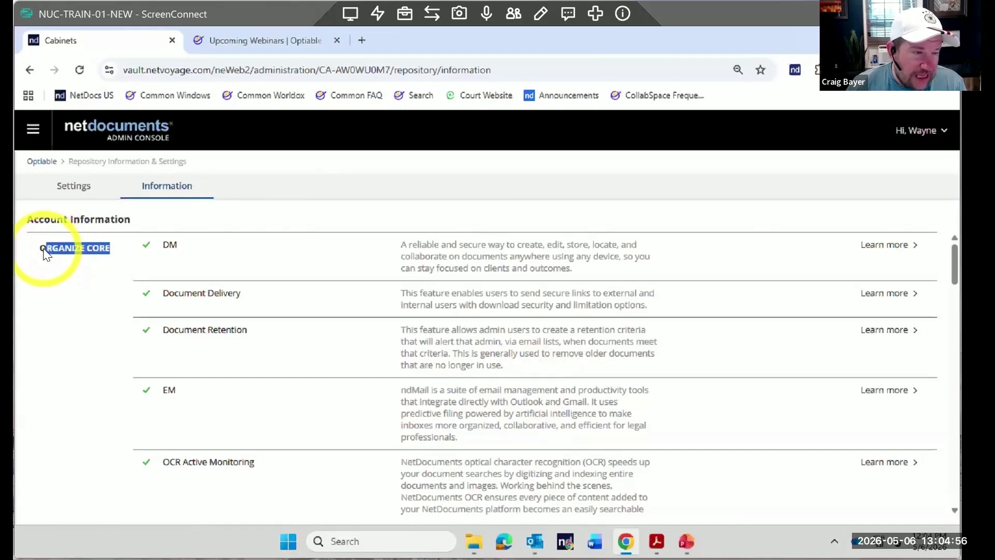
pyautogui.click(261, 261)
pyautogui.scroll(-5, 262, 260)
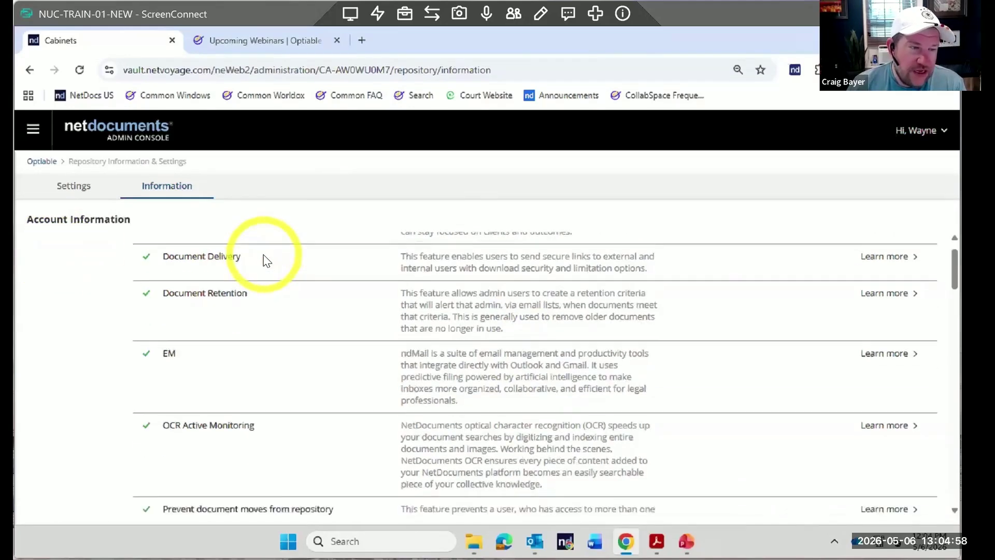
pyautogui.scroll(-3, 266, 260)
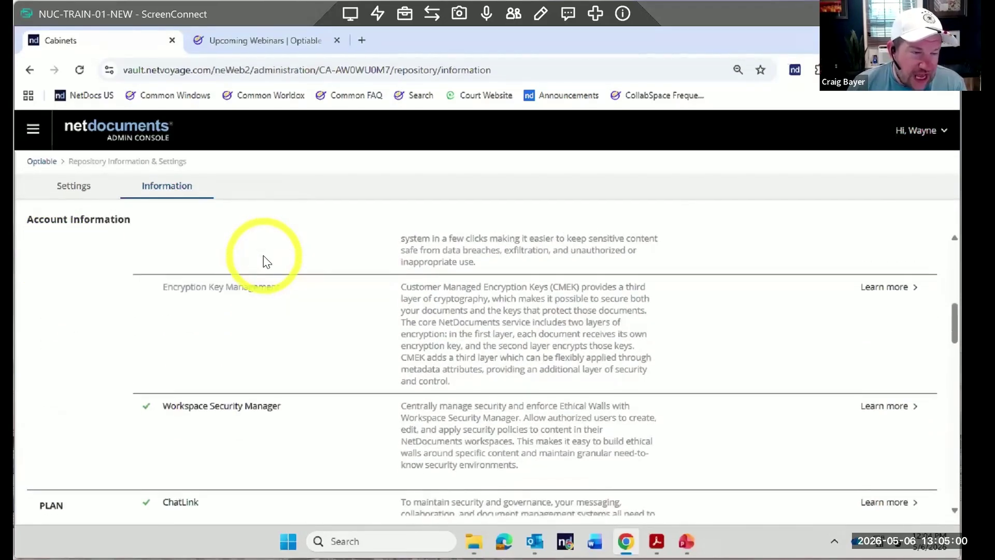
pyautogui.scroll(-6, 265, 260)
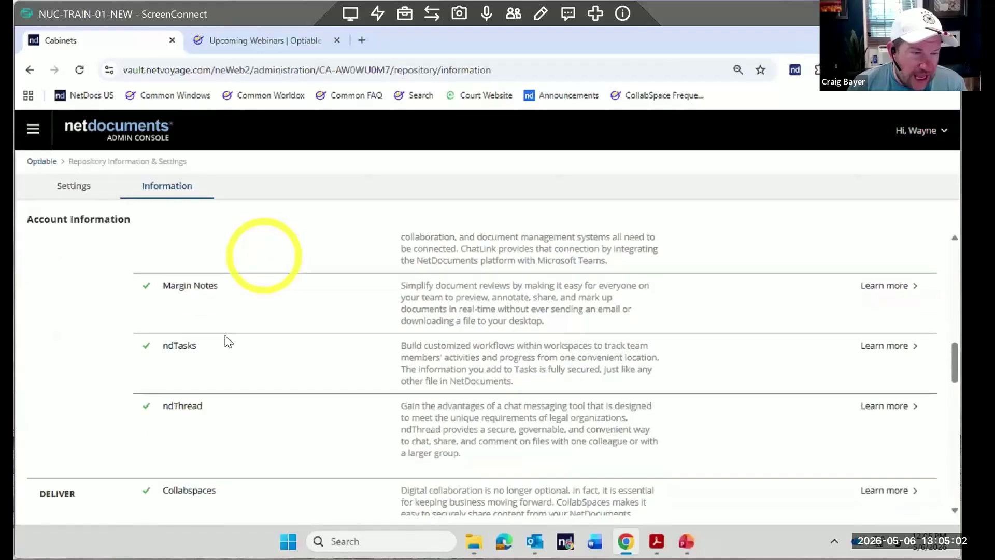
pyautogui.scroll(1, 225, 343)
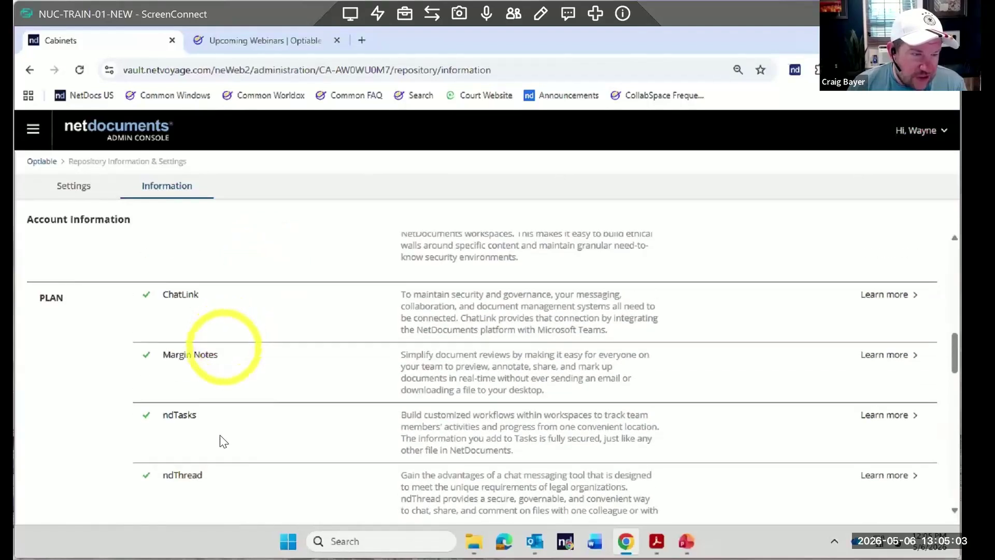
pyautogui.doubleClick(165, 417)
pyautogui.click(414, 435)
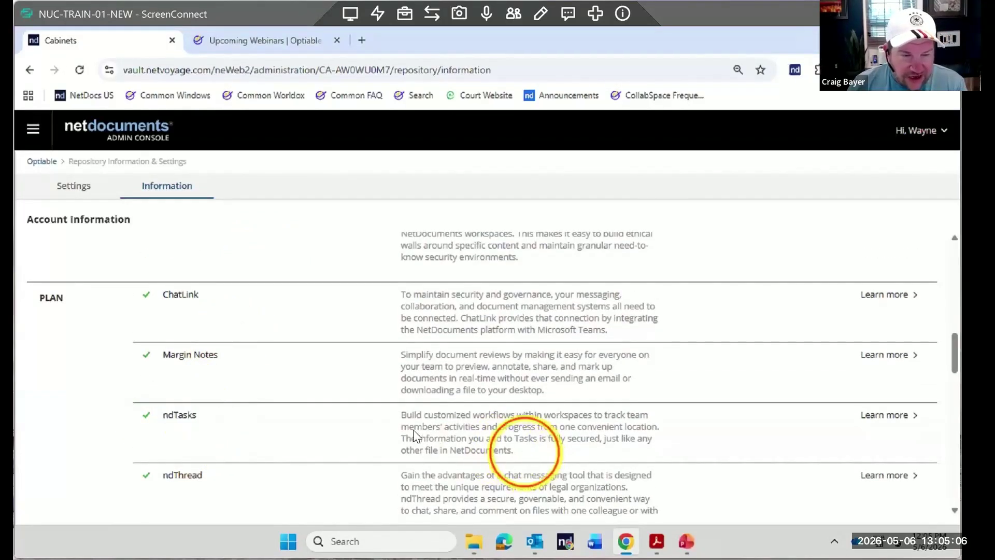
pyautogui.tripleClick(415, 436)
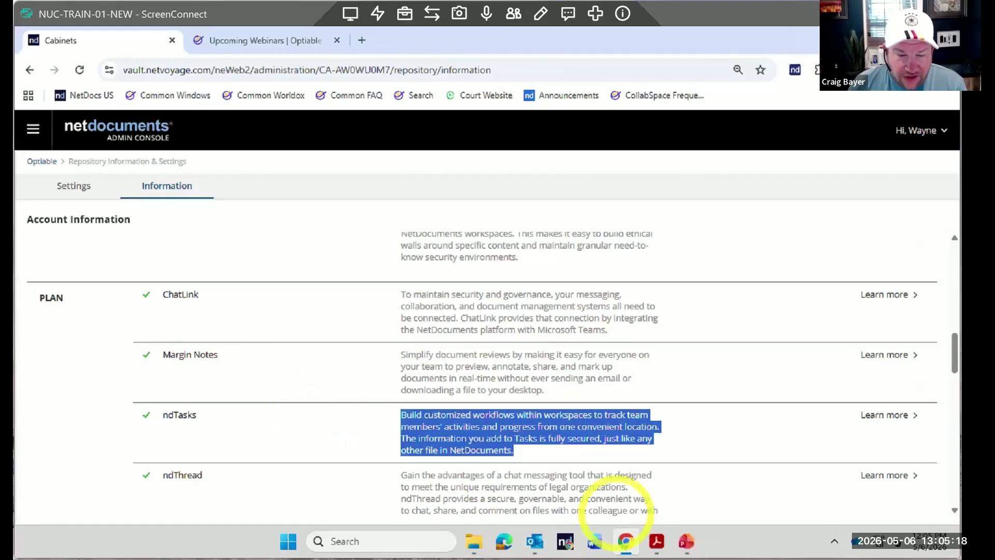
# Switch to the NetDocs Tasks Guide PDF in Acrobat and review it from the table of contents through the section on improving Tasks
pyautogui.moveTo(674, 541)
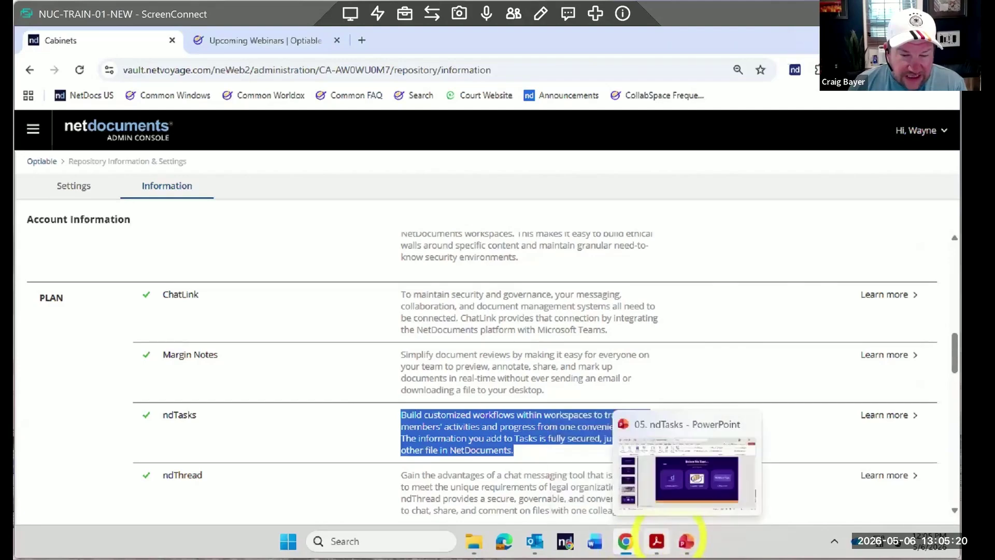
pyautogui.click(665, 498)
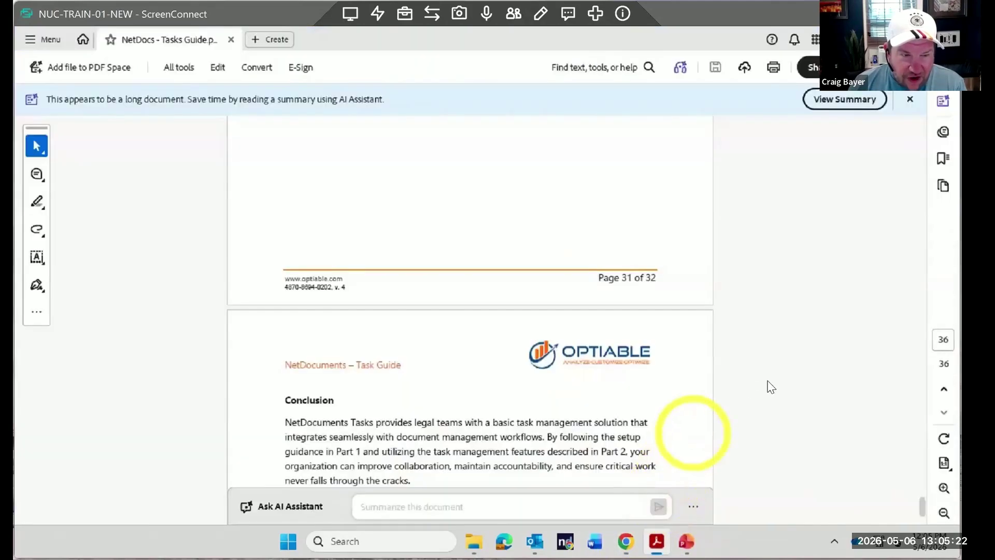
pyautogui.moveTo(923, 503); pyautogui.dragTo(915, 114)
pyautogui.scroll(-10, 761, 278)
pyautogui.scroll(-10, 761, 279)
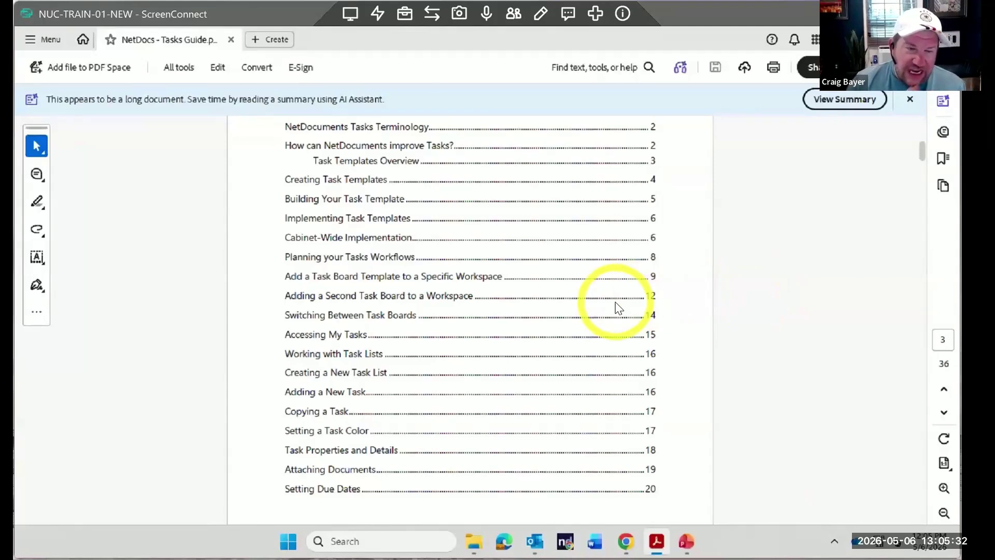
pyautogui.scroll(-5, 613, 306)
pyautogui.scroll(-15, 613, 317)
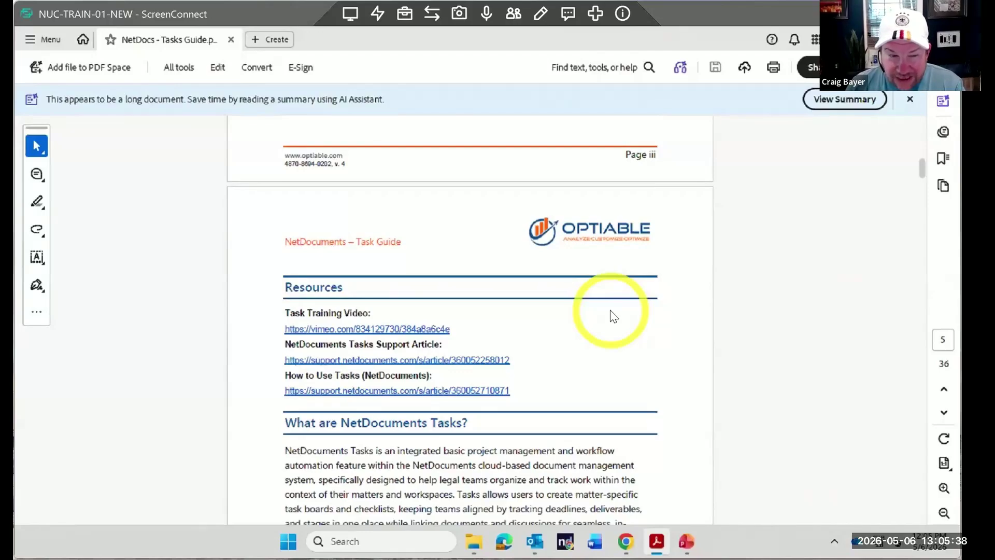
pyautogui.scroll(-5, 613, 316)
pyautogui.scroll(-10, 613, 317)
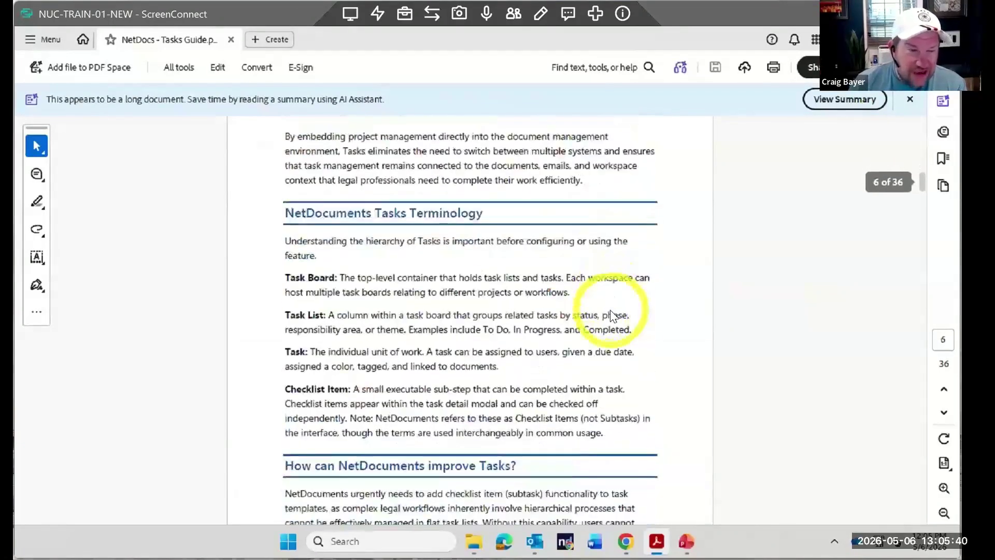
pyautogui.scroll(-6, 613, 316)
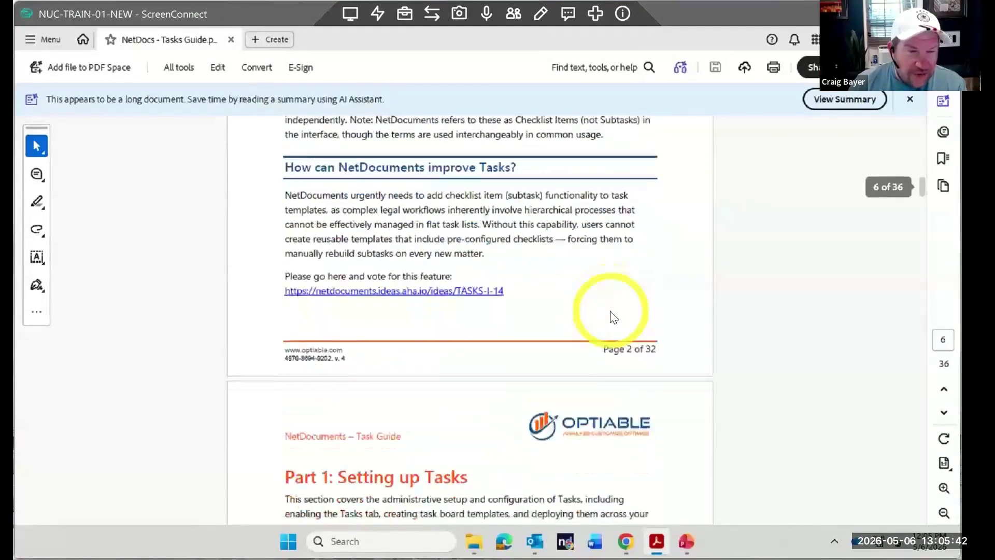
# Copy the location of the TASKS-I-14 feature-voting link under "How can NetDocuments improve Tasks?"
pyautogui.rightClick(485, 293)
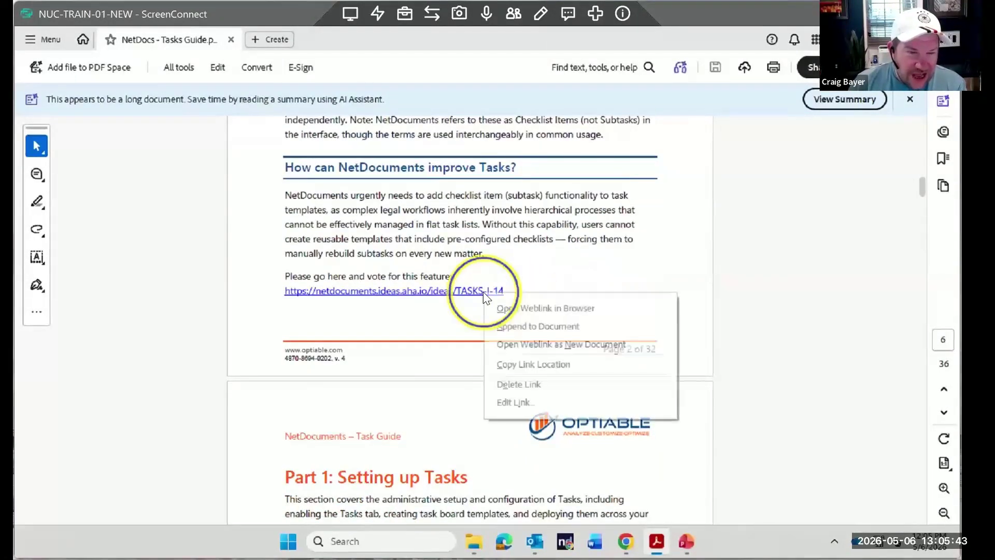
pyautogui.click(524, 367)
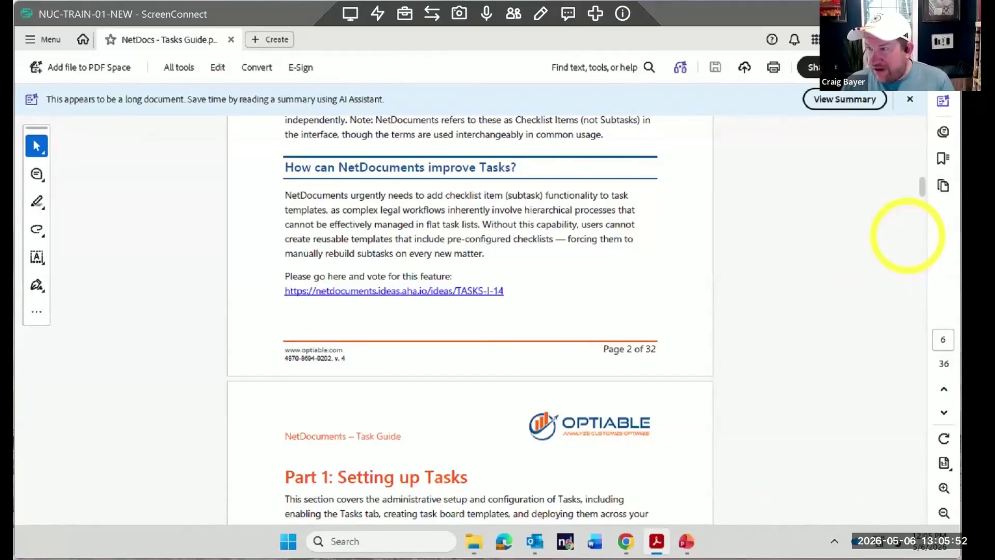
pyautogui.scroll(2, 495, 350)
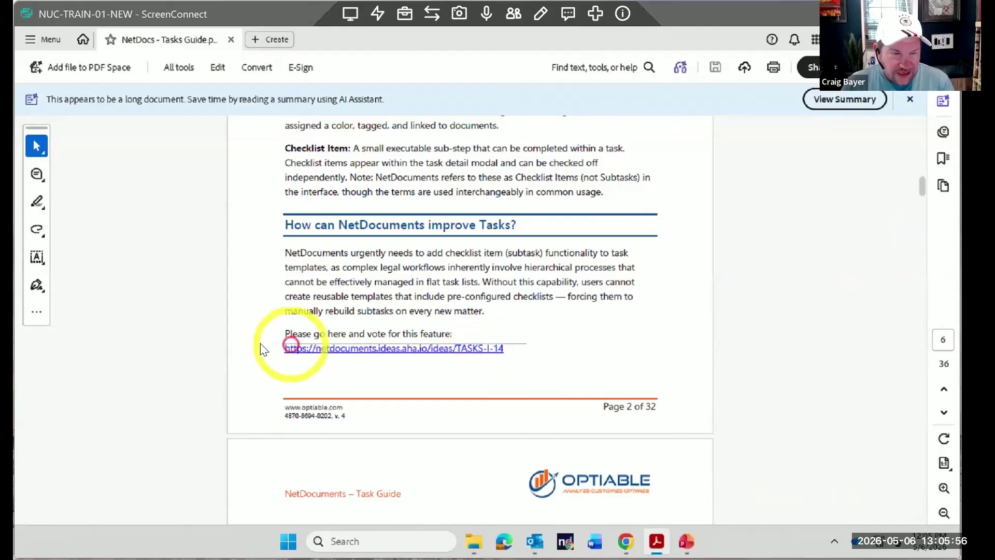
pyautogui.rightClick(320, 347)
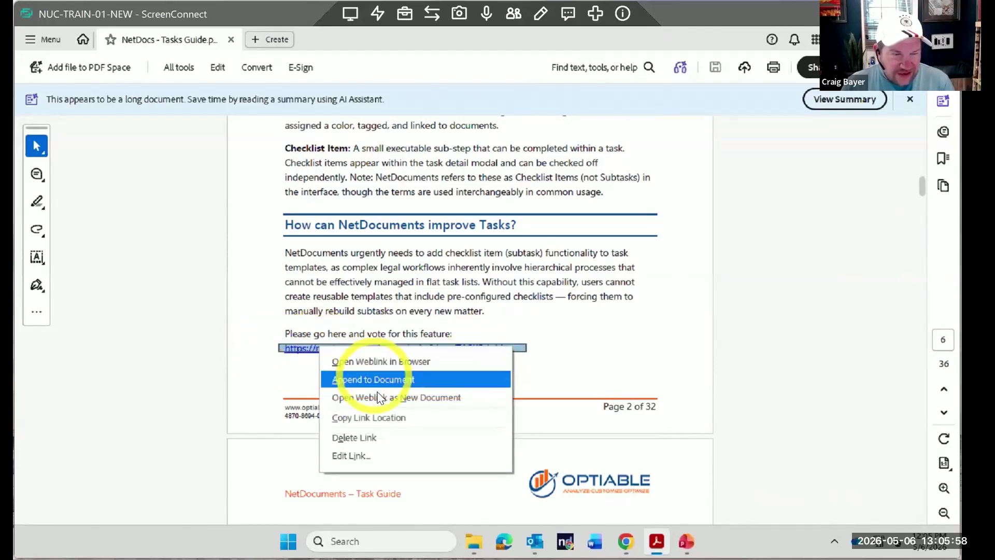
pyautogui.click(948, 399)
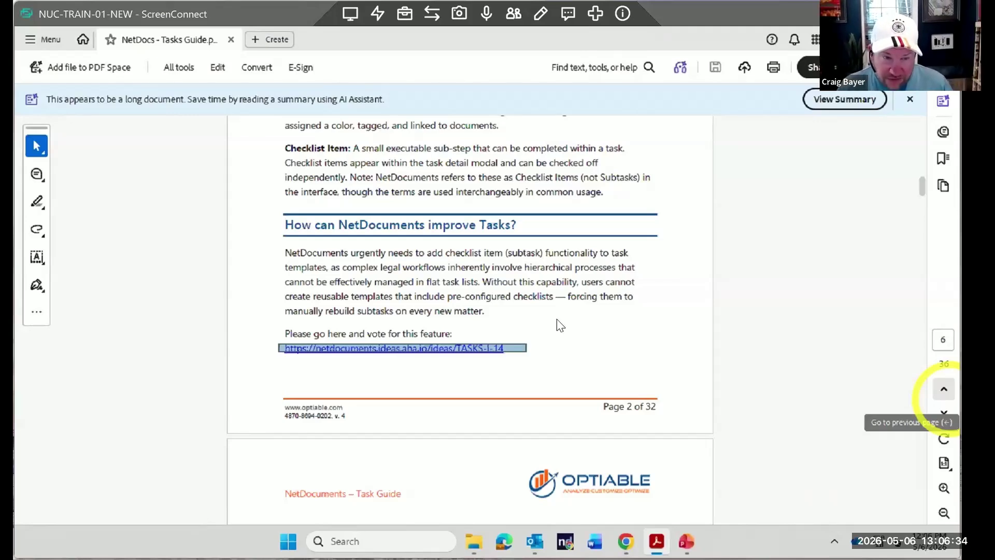
# Review the guide's "Part 1: Setting up Tasks" page, and go back to the NetDocuments home page in Chrome
pyautogui.scroll(-1, 560, 326)
pyautogui.scroll(-5, 558, 322)
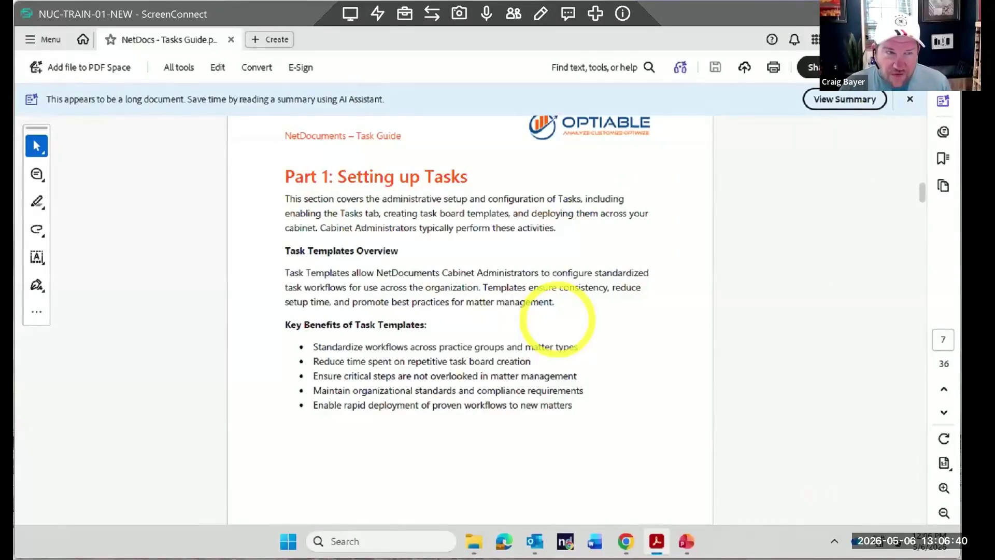
pyautogui.hotkey('alt', 'Tab')
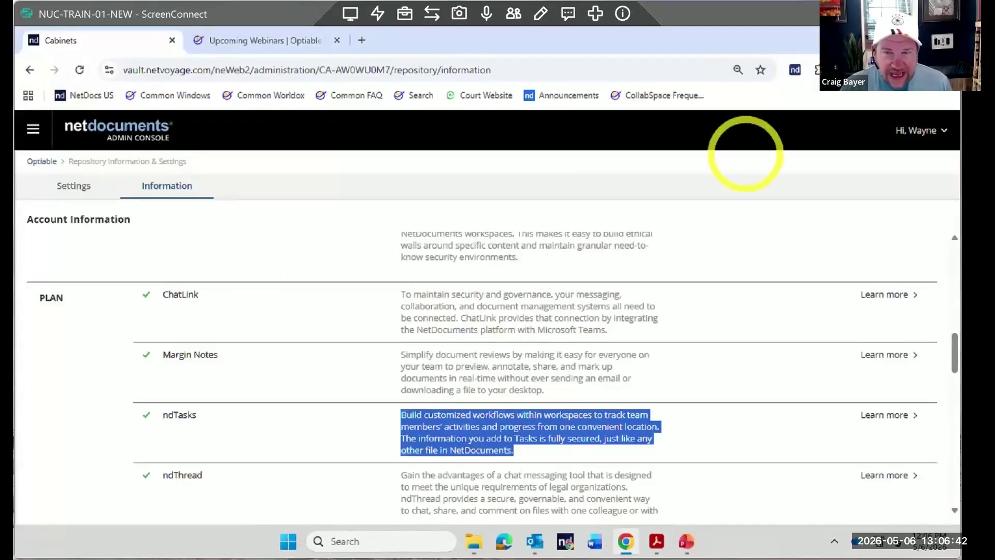
pyautogui.click(929, 132)
pyautogui.click(904, 163)
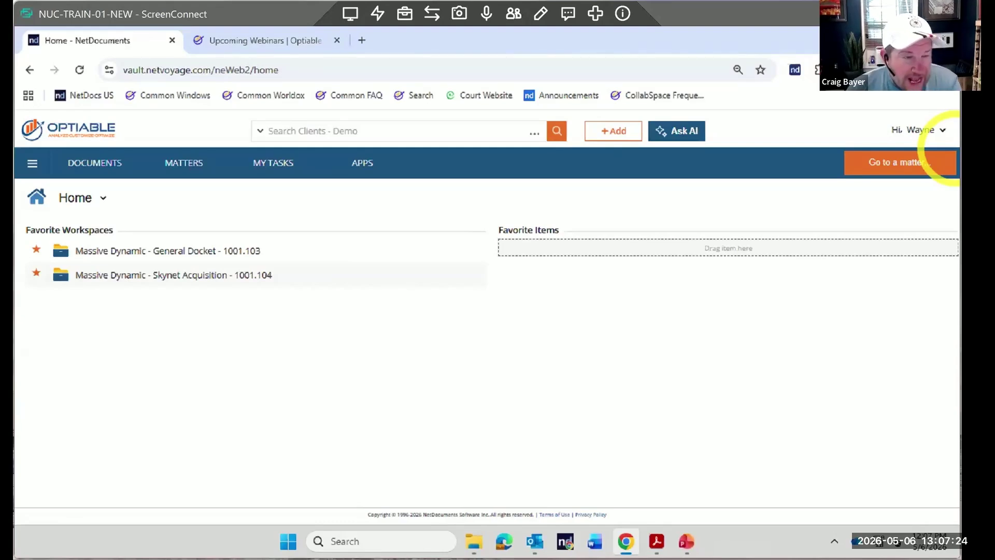
# Open the Massive Dynamic - General Docket workspace, view its task board, and show the workspace's available actions
pyautogui.click(199, 254)
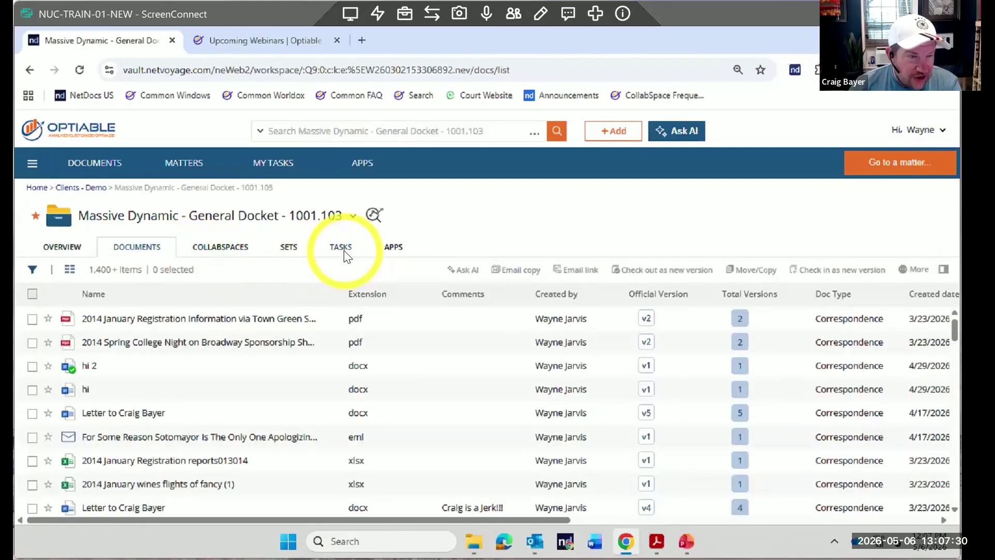
pyautogui.click(344, 248)
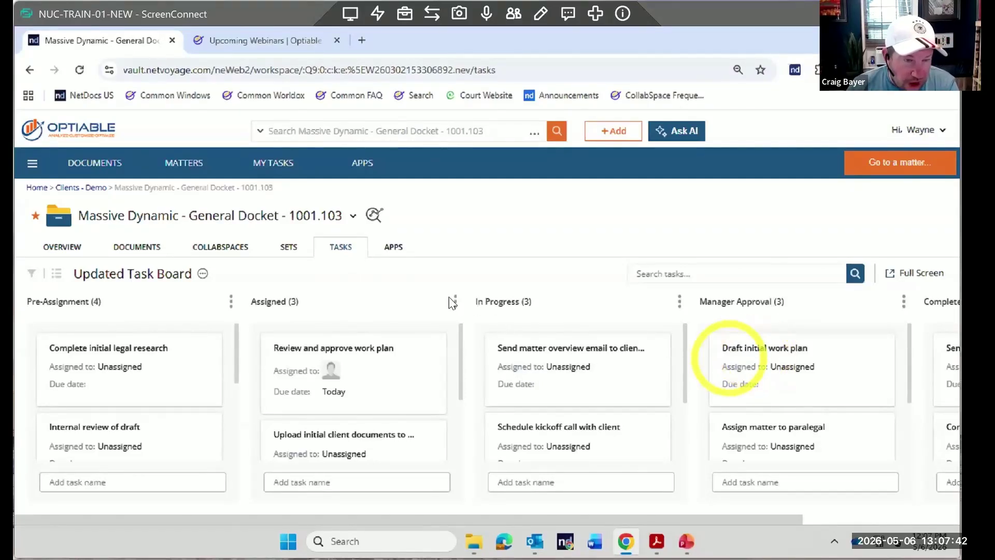
pyautogui.click(353, 218)
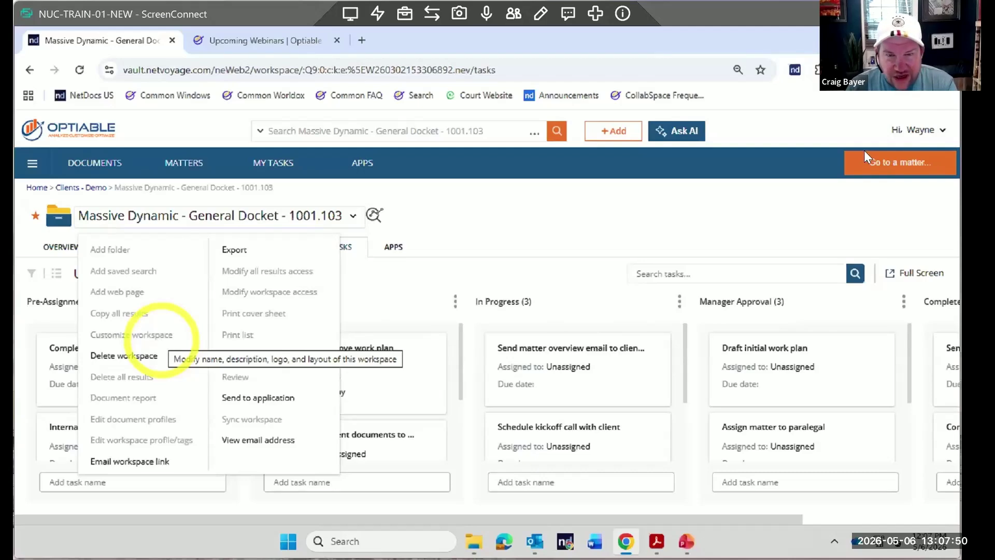
# Return to the admin console and open the workspace templates of the Clients - Demo cabinet
pyautogui.click(928, 130)
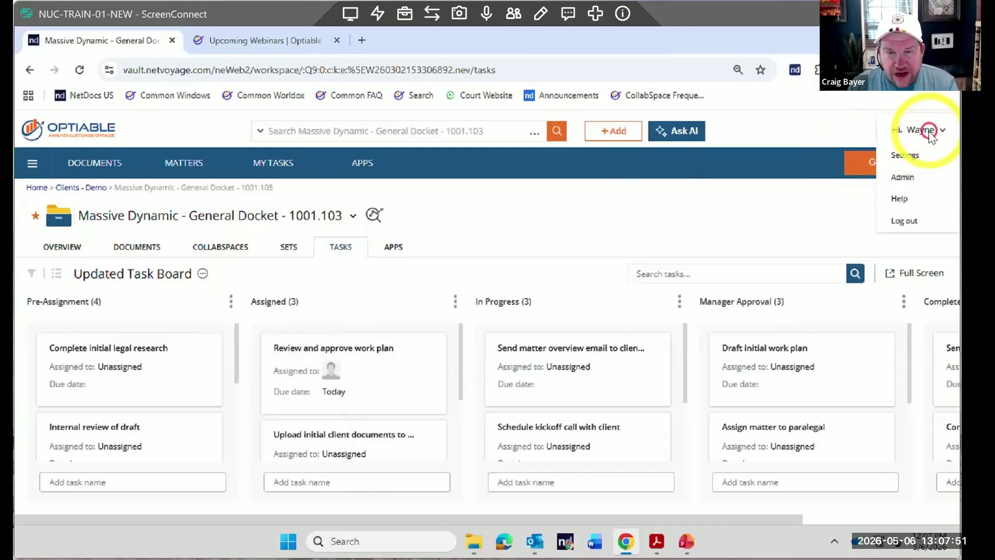
pyautogui.click(910, 176)
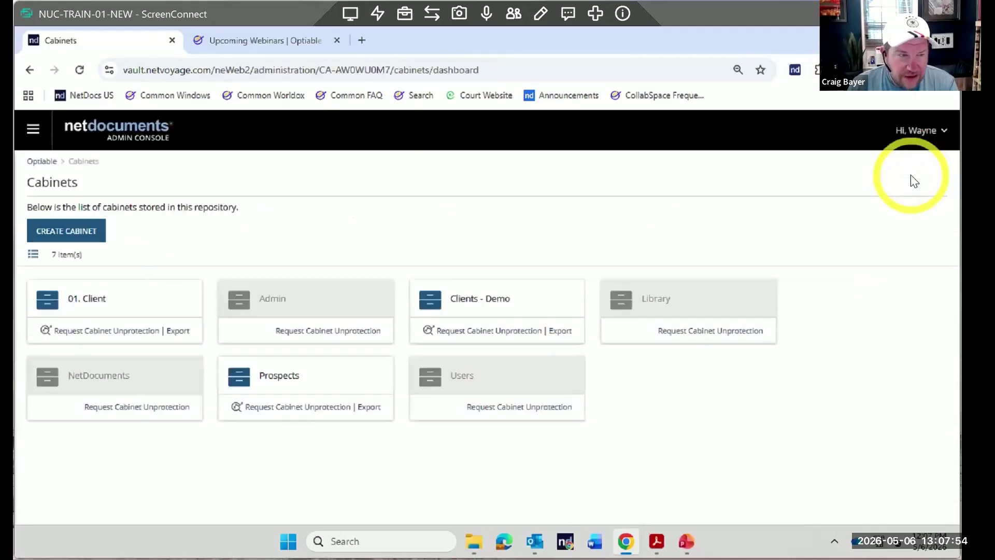
pyautogui.click(482, 298)
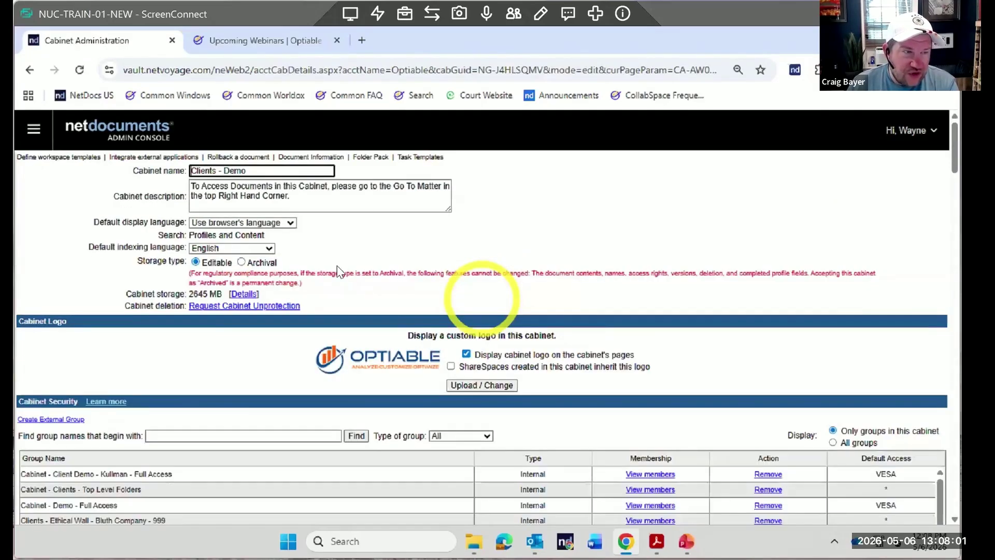
pyautogui.click(72, 157)
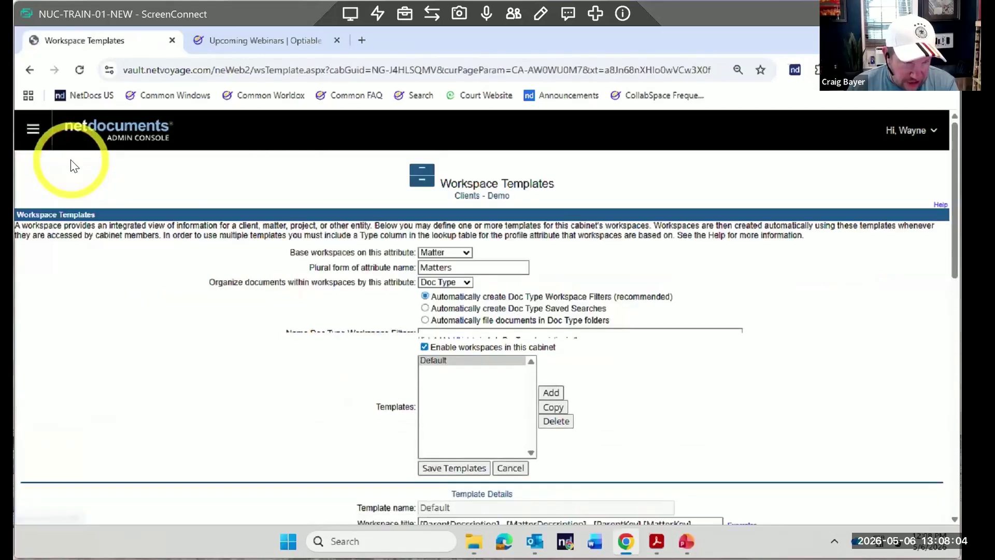
# Enable Tasks in the Default workspace template
pyautogui.click(709, 362)
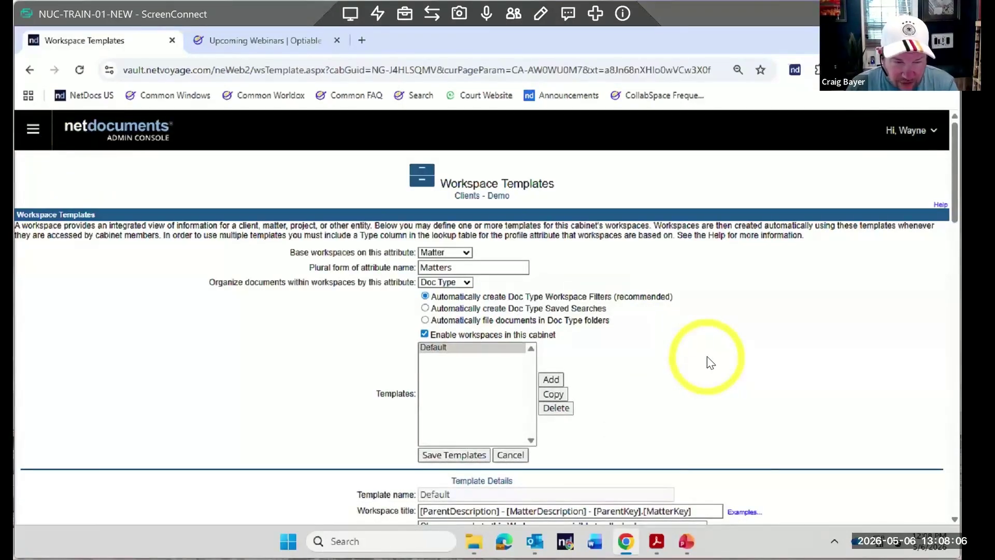
pyautogui.scroll(-8, 708, 359)
pyautogui.click(626, 236)
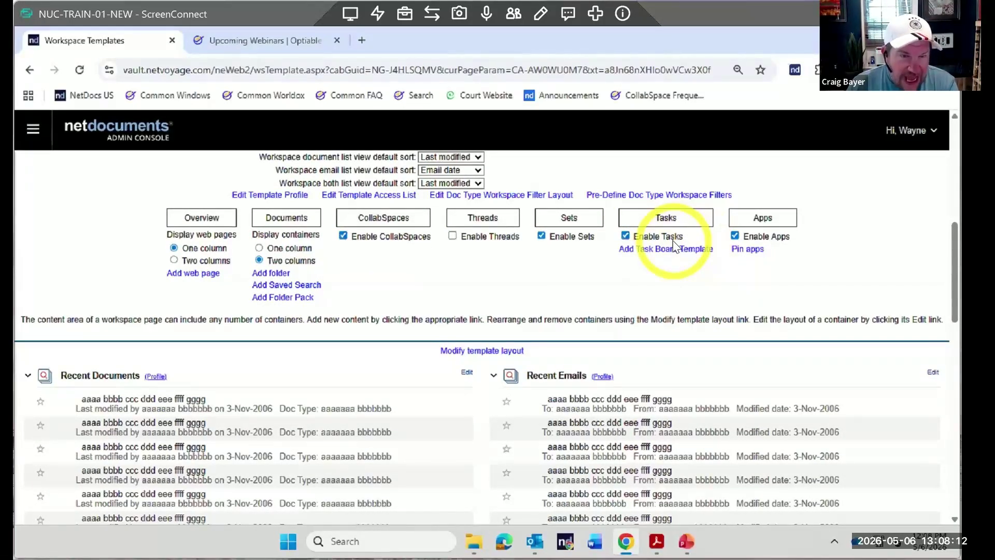
# Return to the admin console and open the Intake task template of the Clients - Demo cabinet
pyautogui.scroll(7, 673, 244)
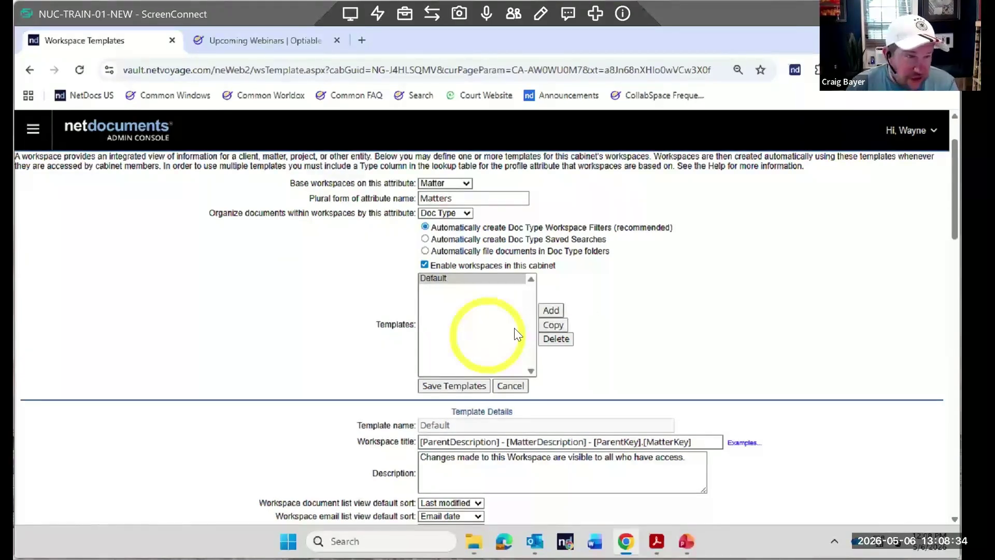
pyautogui.click(915, 130)
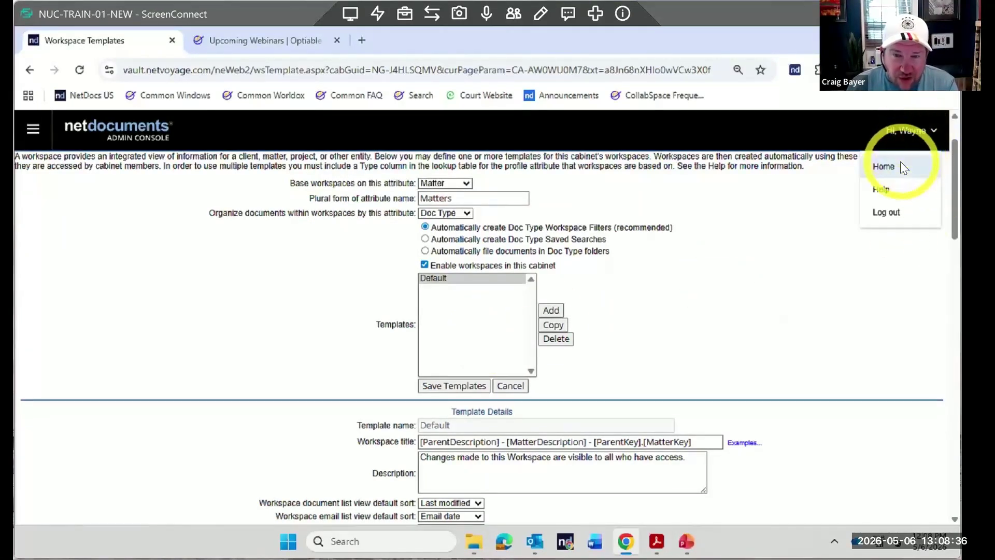
pyautogui.click(901, 163)
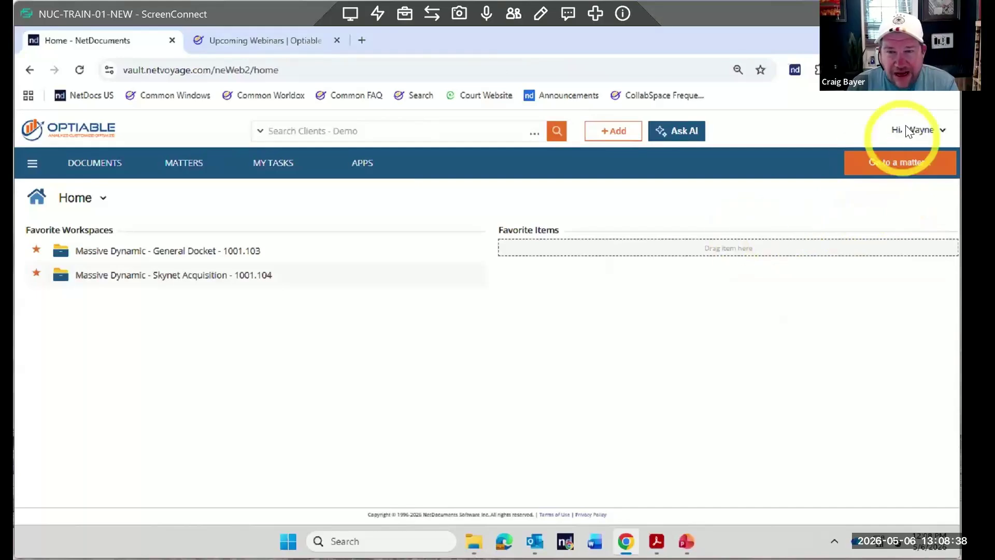
pyautogui.click(912, 129)
pyautogui.click(906, 175)
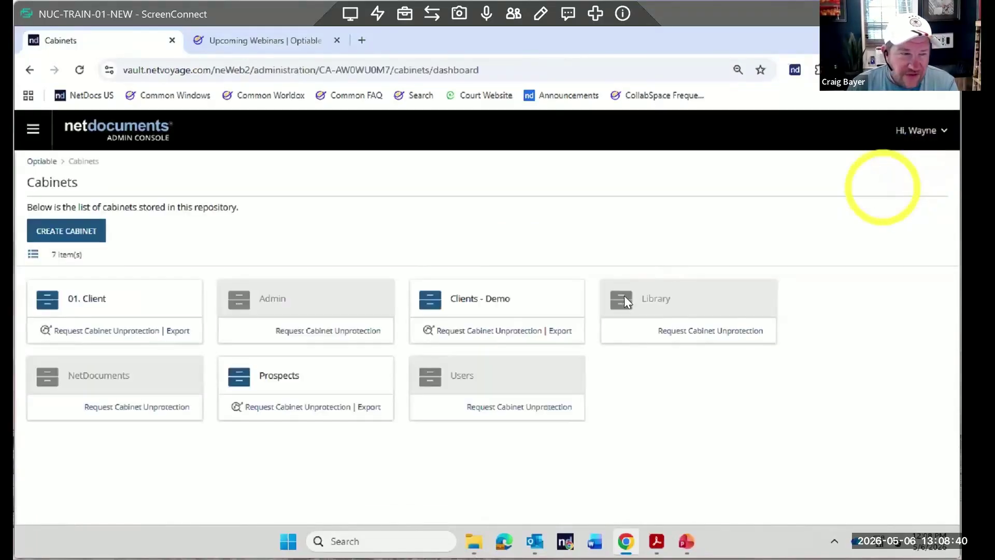
pyautogui.click(479, 302)
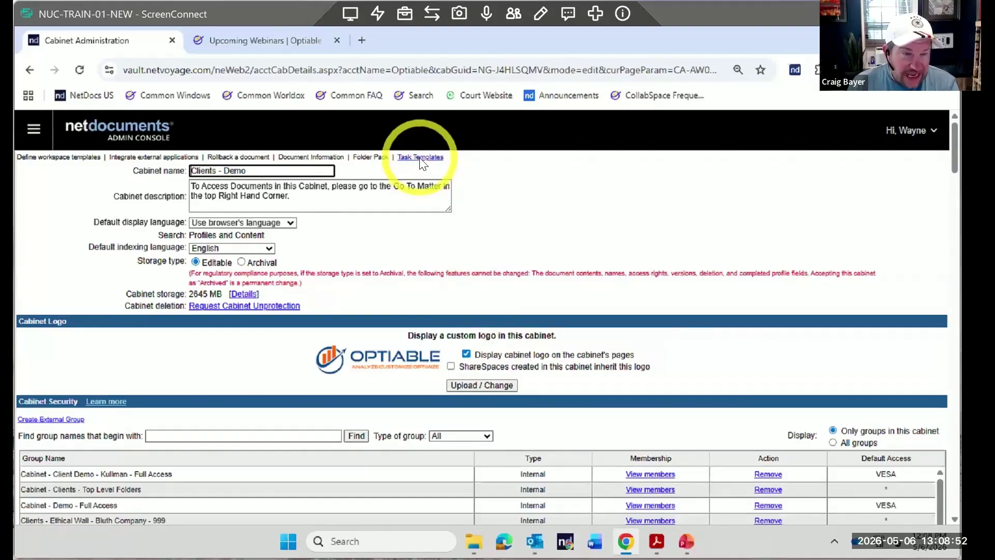
pyautogui.click(421, 158)
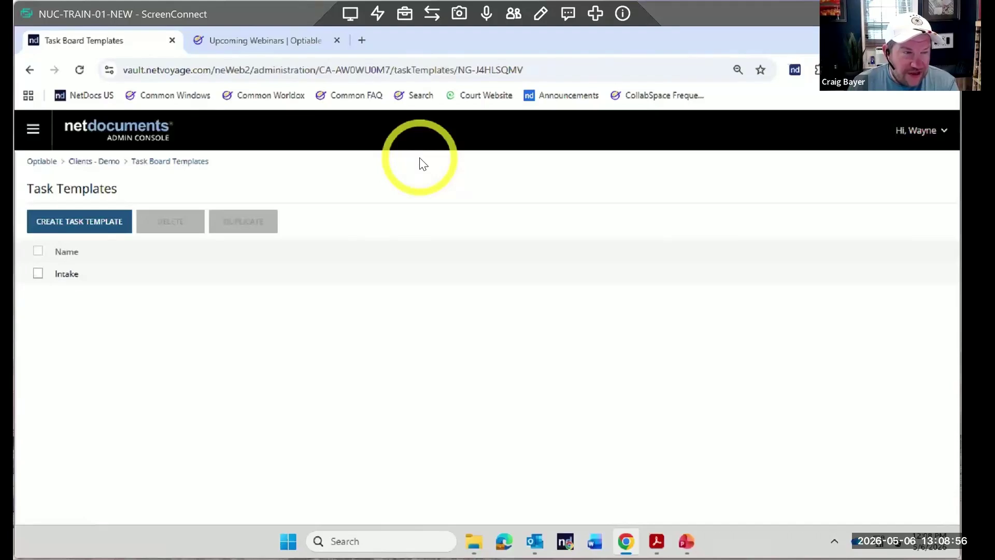
pyautogui.click(67, 276)
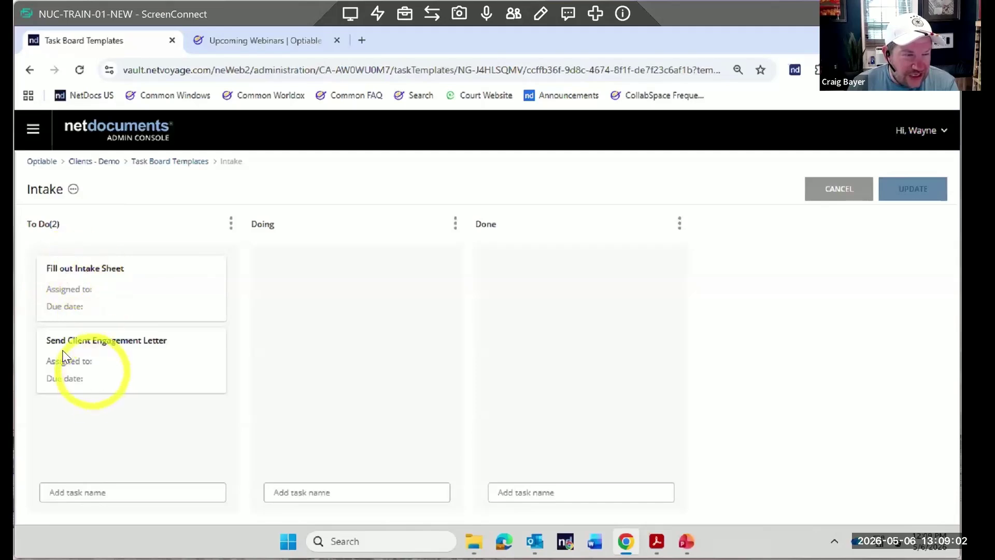
# Add a task named "Receive Client Engagement Letter" to the To Do column of the Intake template
pyautogui.click(110, 491)
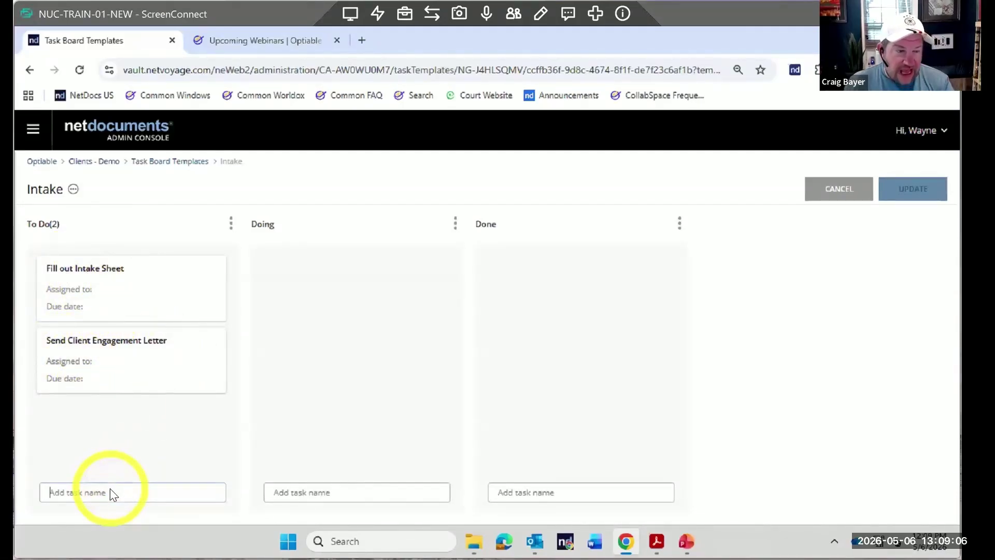
pyautogui.write('Rec')
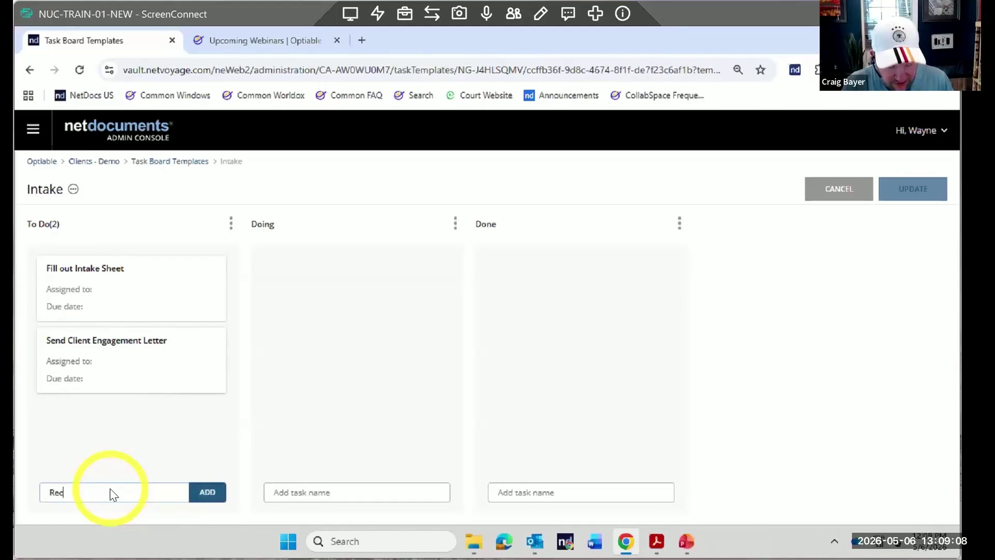
pyautogui.write('eive Client Engagement Letter')
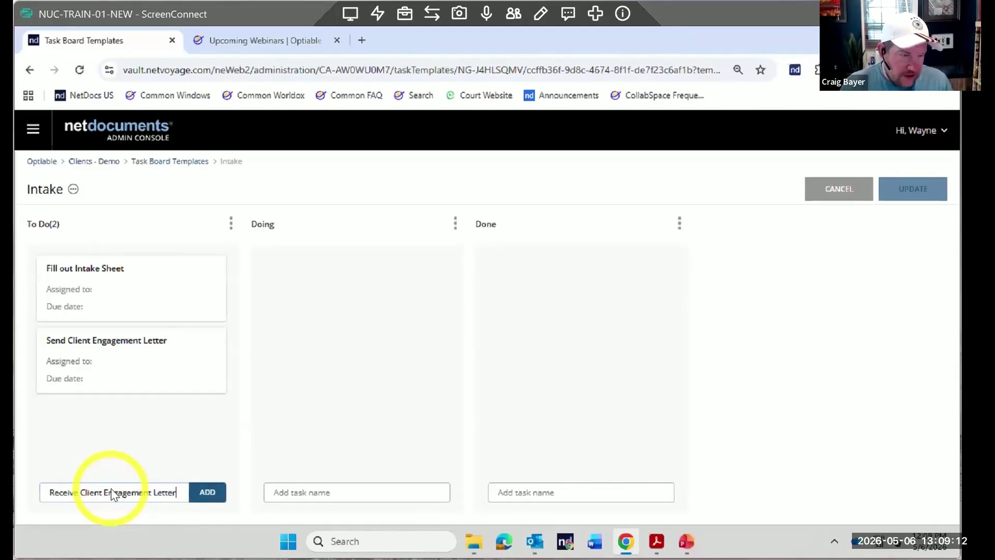
pyautogui.click(206, 492)
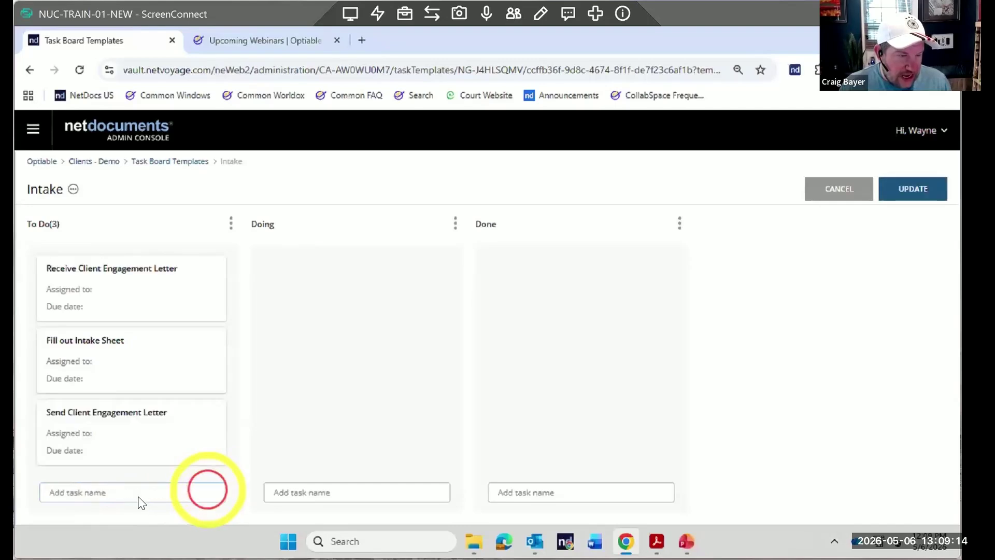
pyautogui.click(137, 496)
pyautogui.write('Run Co')
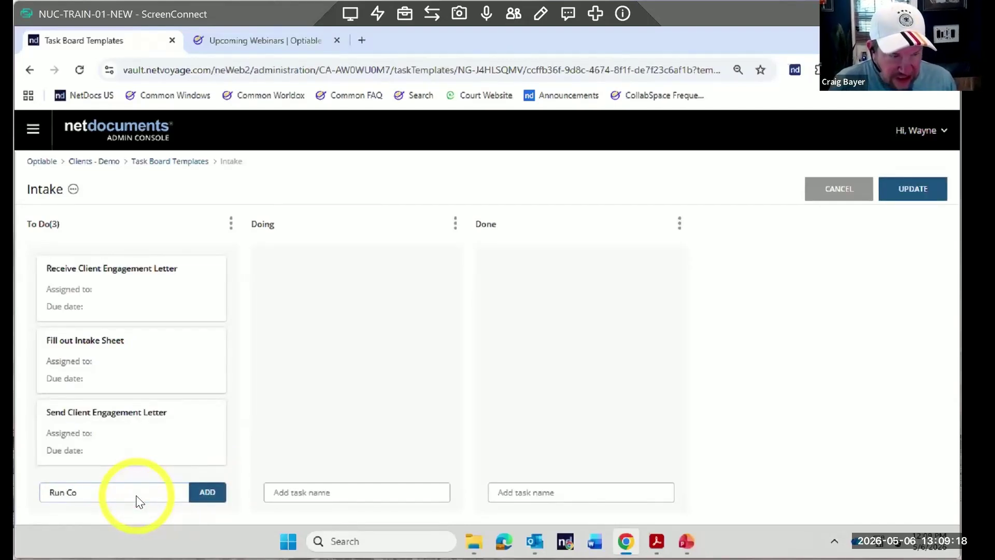
pyautogui.press('BackSpace')
pyautogui.press('BackSpace')
pyautogui.press('BackSpace')
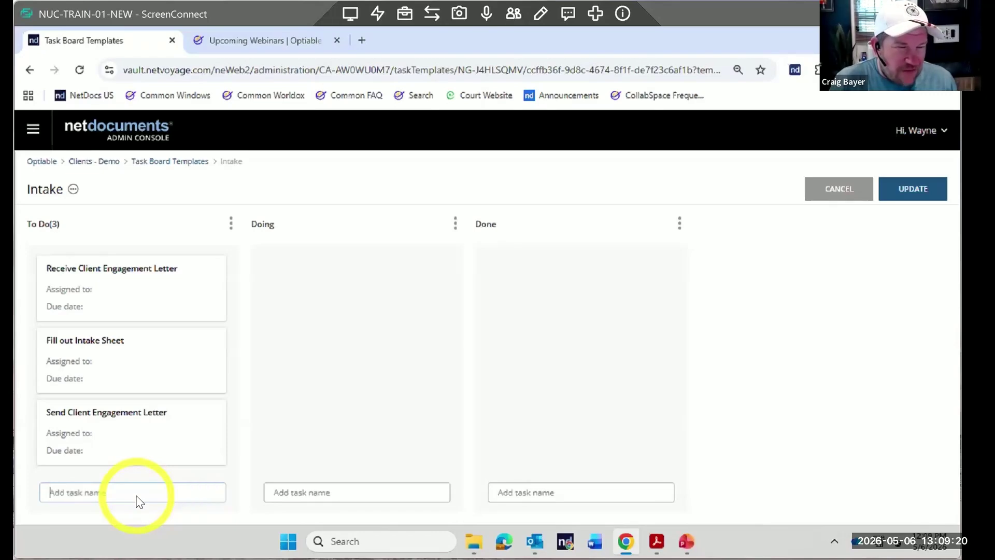
# Delete the Receive Client Engagement Letter, Fill out Intake Sheet and Send Client Engagement Letter tasks from the To Do column
pyautogui.moveTo(174, 275)
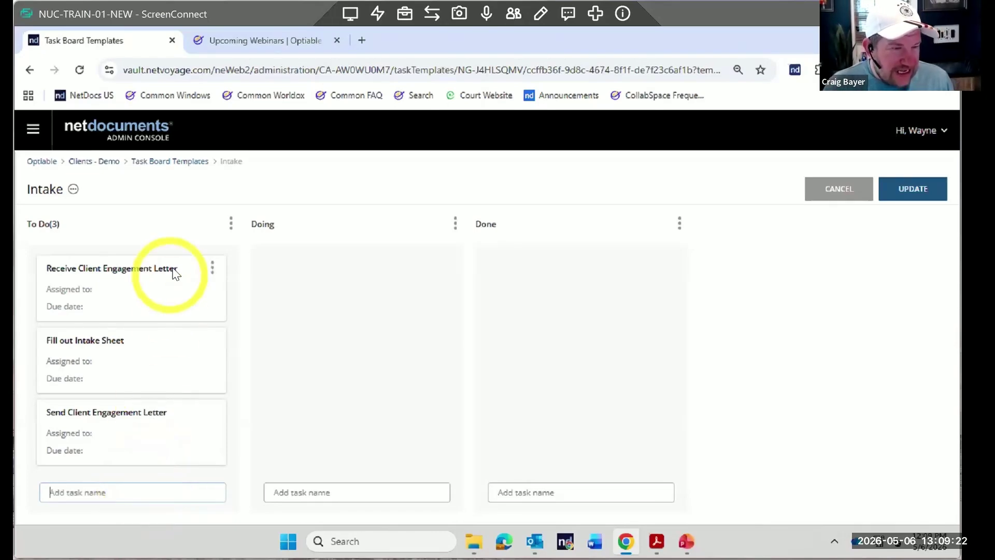
pyautogui.click(215, 270)
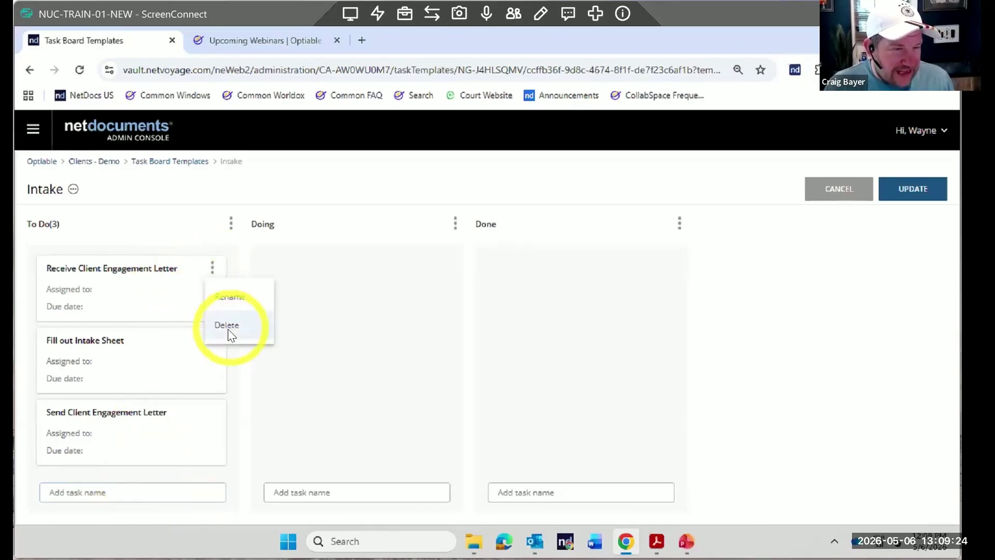
pyautogui.click(227, 328)
pyautogui.click(585, 375)
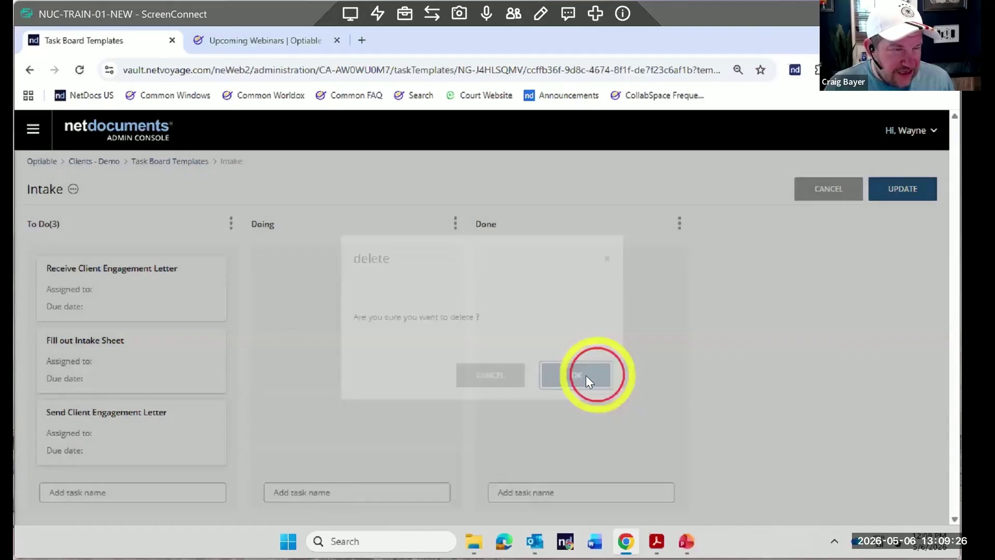
pyautogui.click(214, 270)
pyautogui.click(223, 329)
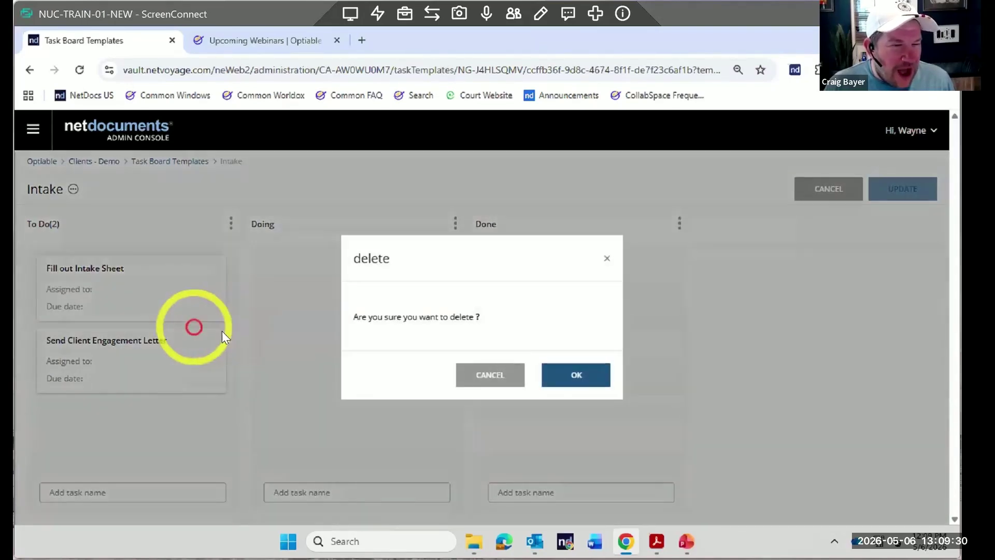
pyautogui.click(573, 374)
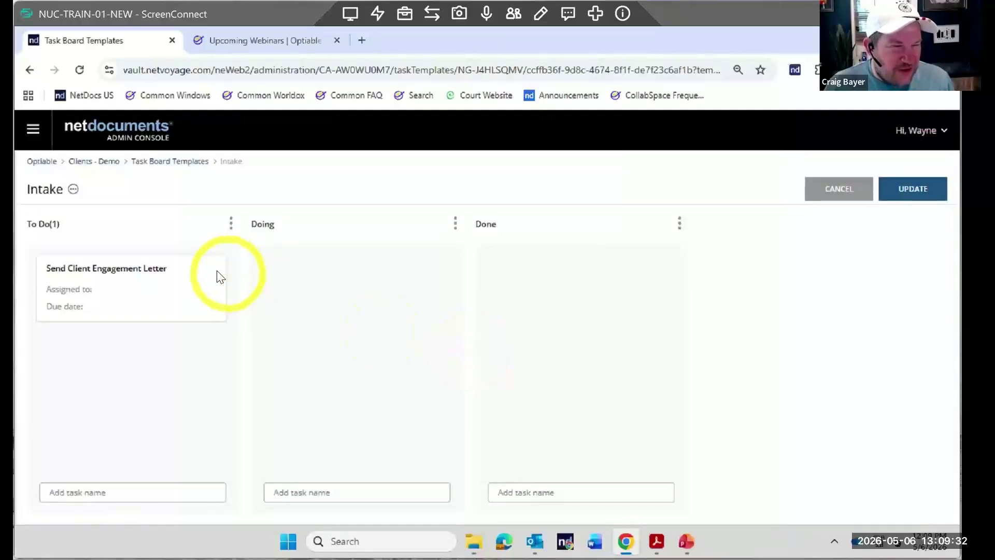
pyautogui.click(212, 268)
pyautogui.click(227, 325)
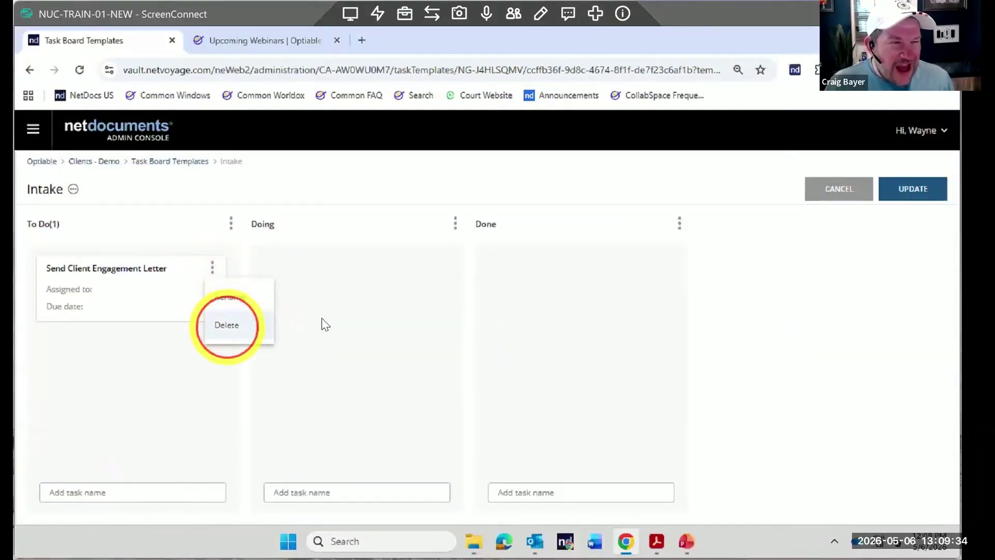
pyautogui.click(587, 378)
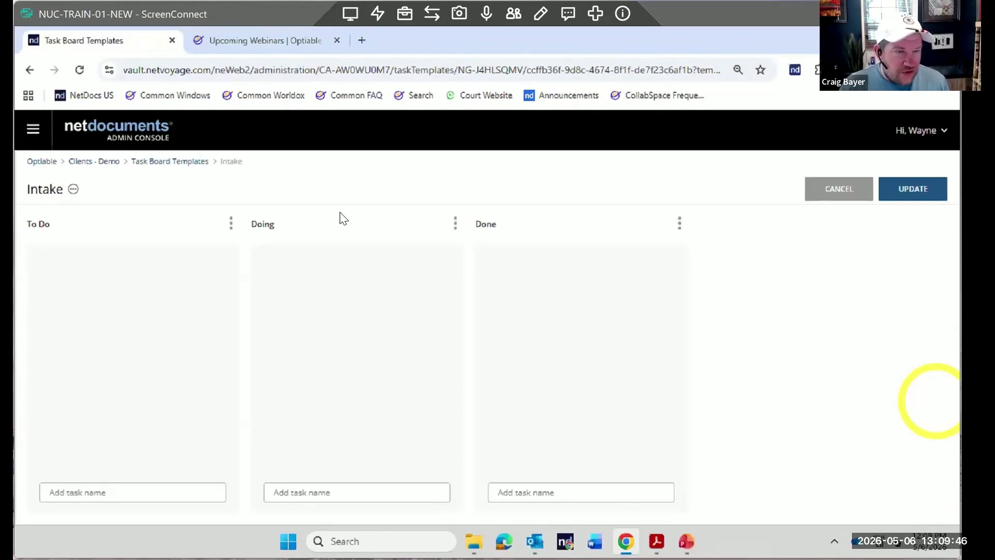
# Add a task named "Schedule Initial Meeting with Client" to the To Do column, correcting its spelling
pyautogui.click(102, 496)
pyautogui.write('Schedule Inital Meeting with')
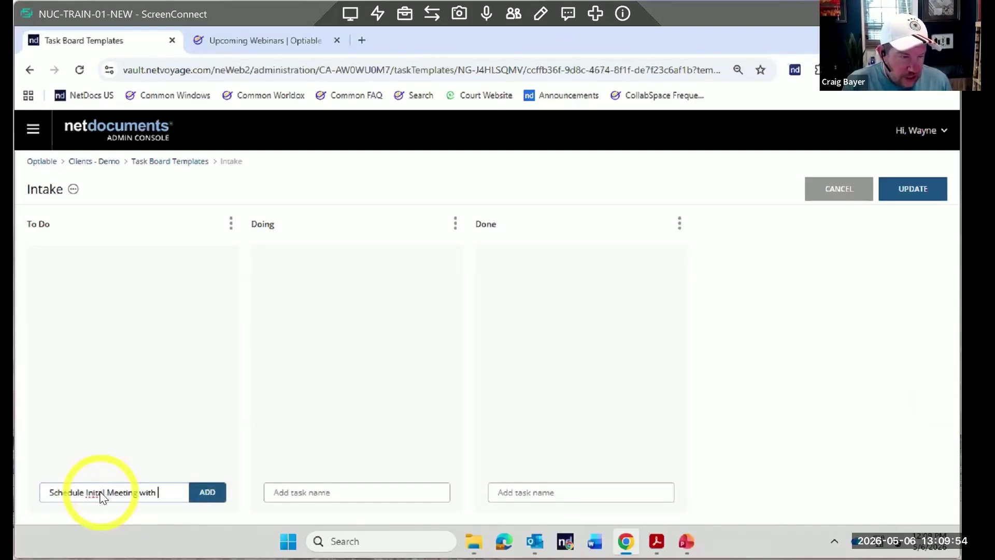
pyautogui.rightClick(102, 496)
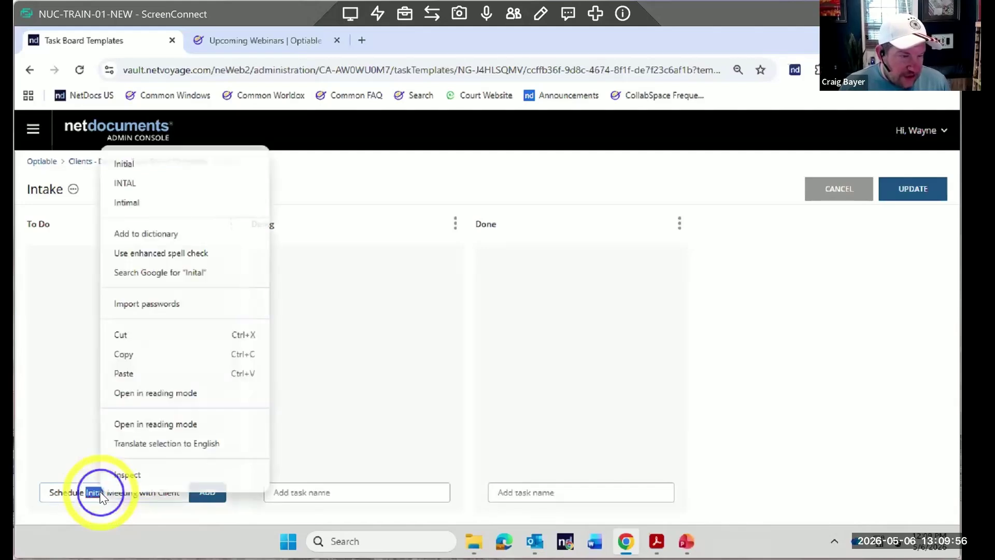
pyautogui.click(124, 164)
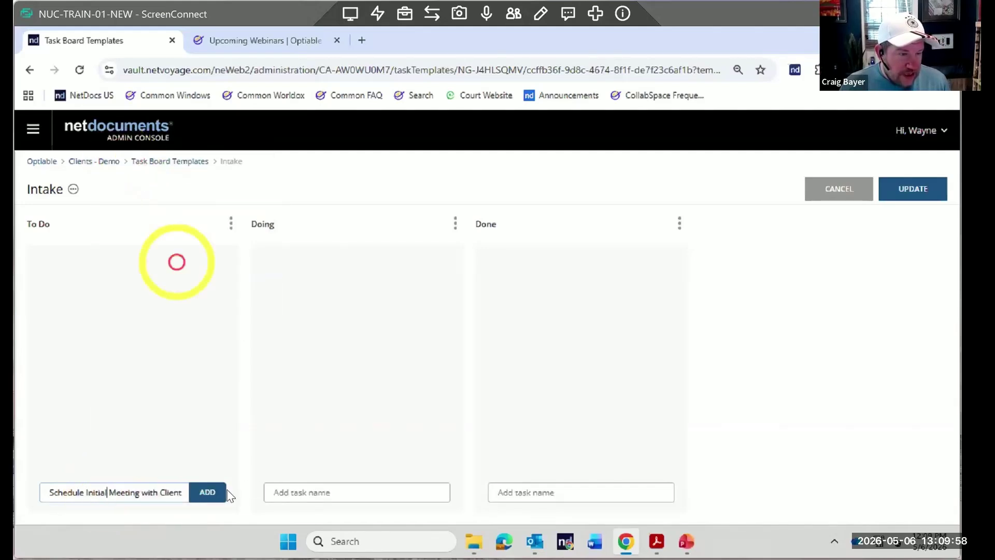
pyautogui.click(205, 493)
pyautogui.click(115, 493)
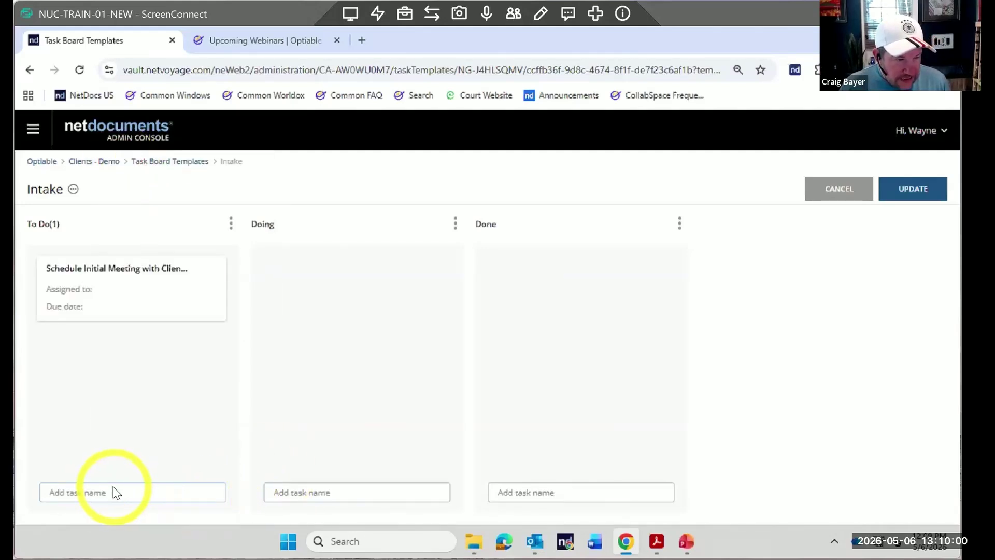
pyautogui.write('Sch')
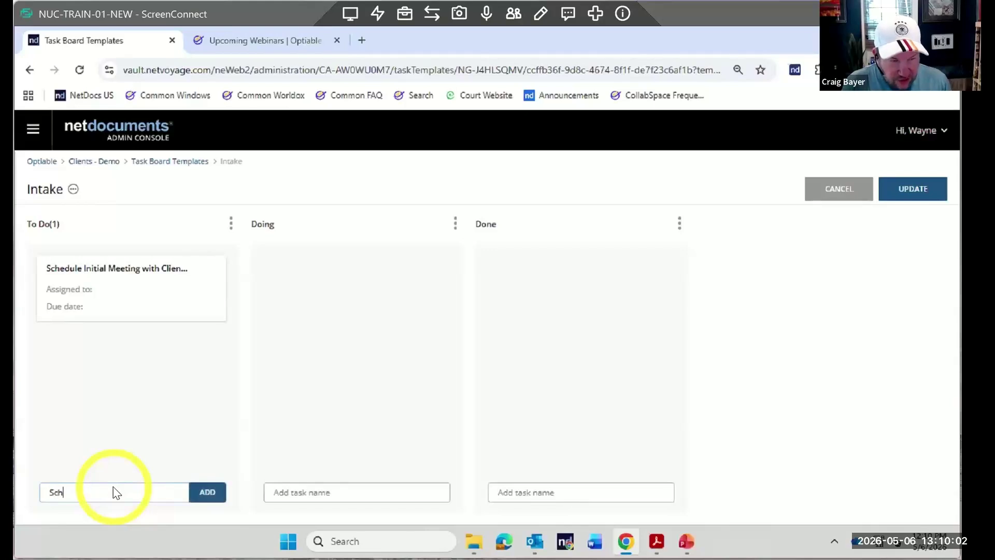
pyautogui.press('BackSpace')
pyautogui.press('BackSpace')
pyautogui.press('BackSpace')
pyautogui.press('BackSpace')
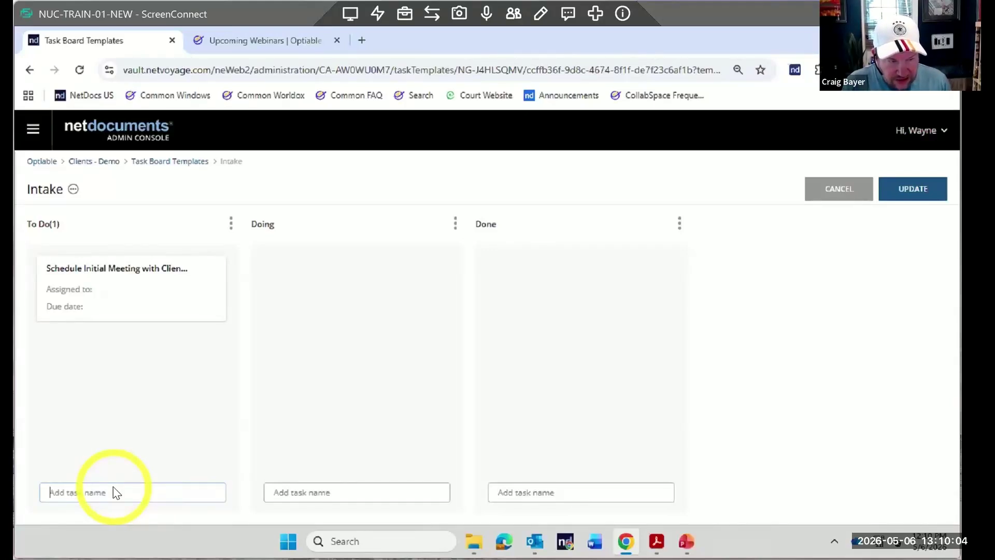
# Add a task named "Draft Questionnaire and send to client" to the To Do column, correcting its spelling
pyautogui.write('Draft Questionaire and send to')
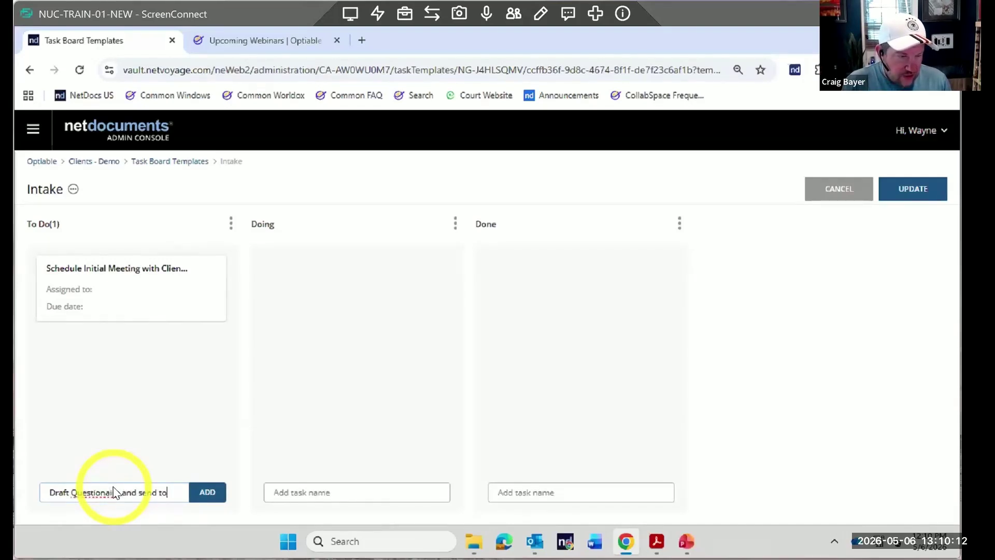
pyautogui.rightClick(115, 492)
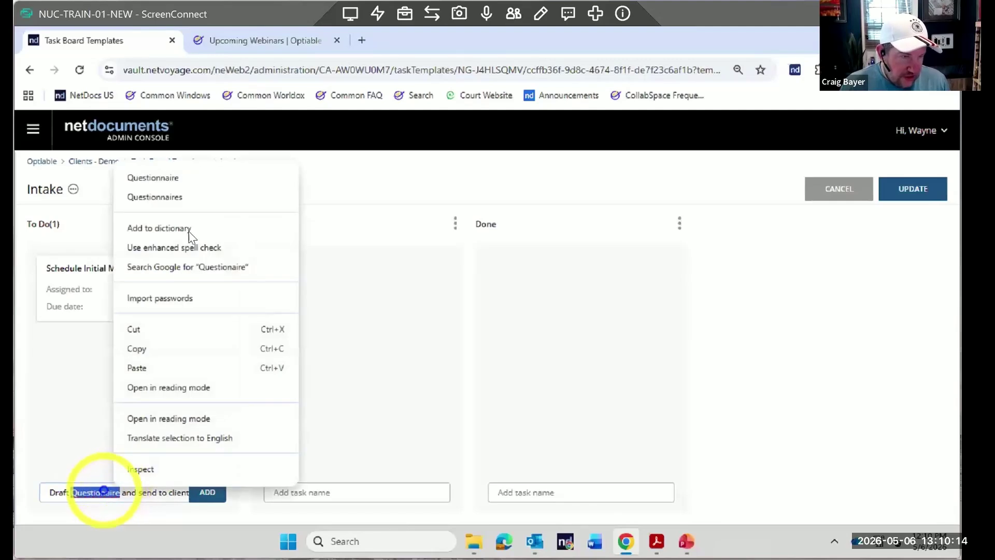
pyautogui.click(153, 177)
pyautogui.click(207, 492)
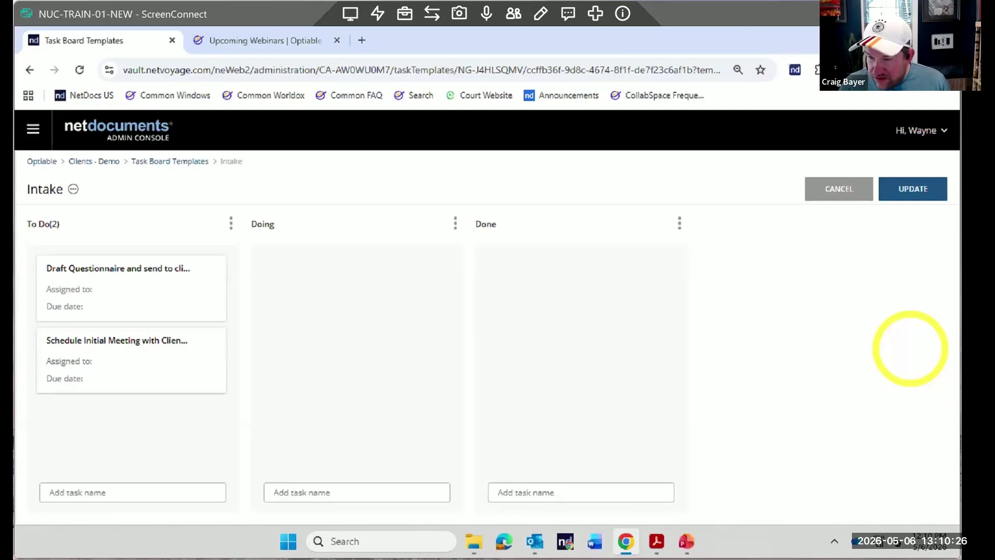
# Send the copied text "Send matter overview email to client" to the remote session as clipboard keystrokes and add it as a To Do task
pyautogui.click(377, 13)
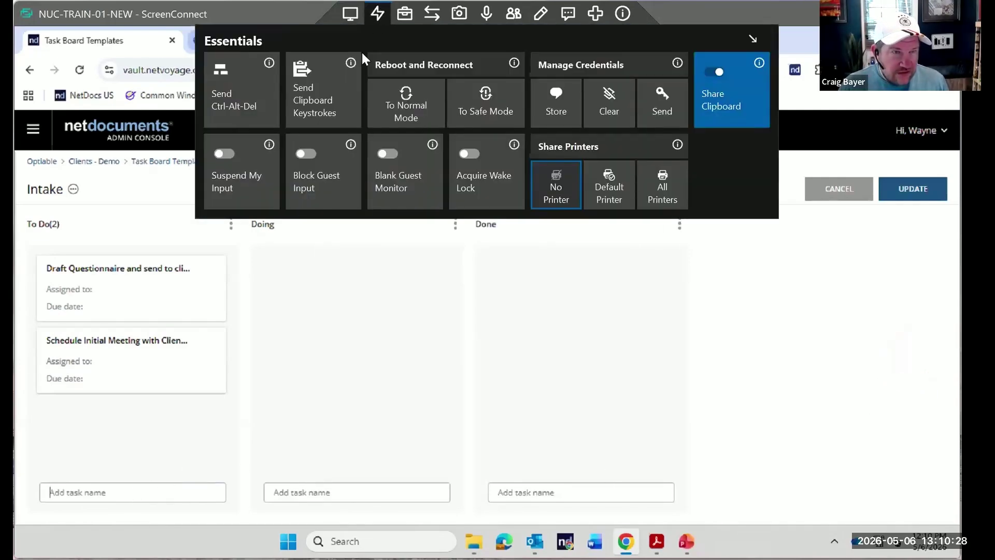
pyautogui.click(248, 92)
pyautogui.click(476, 361)
pyautogui.click(377, 14)
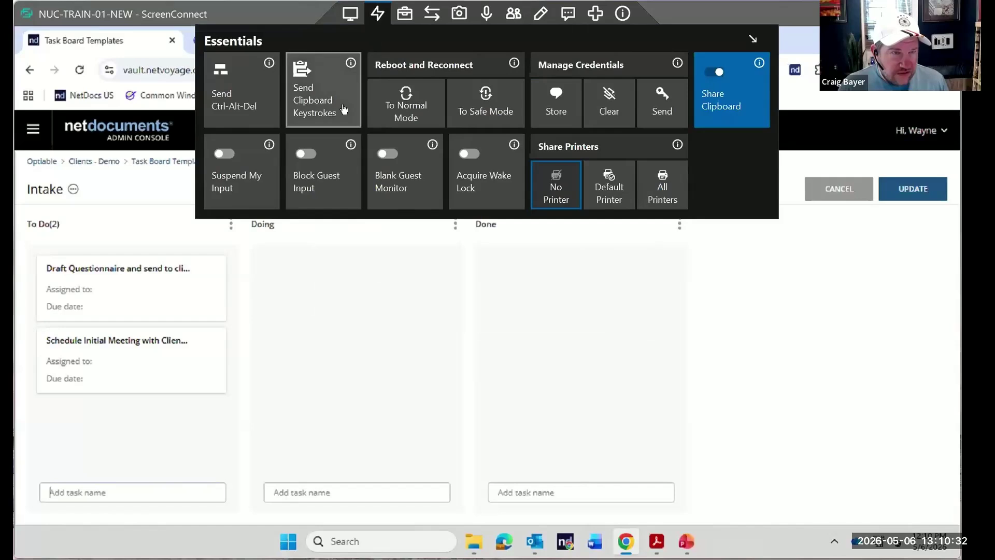
pyautogui.click(324, 91)
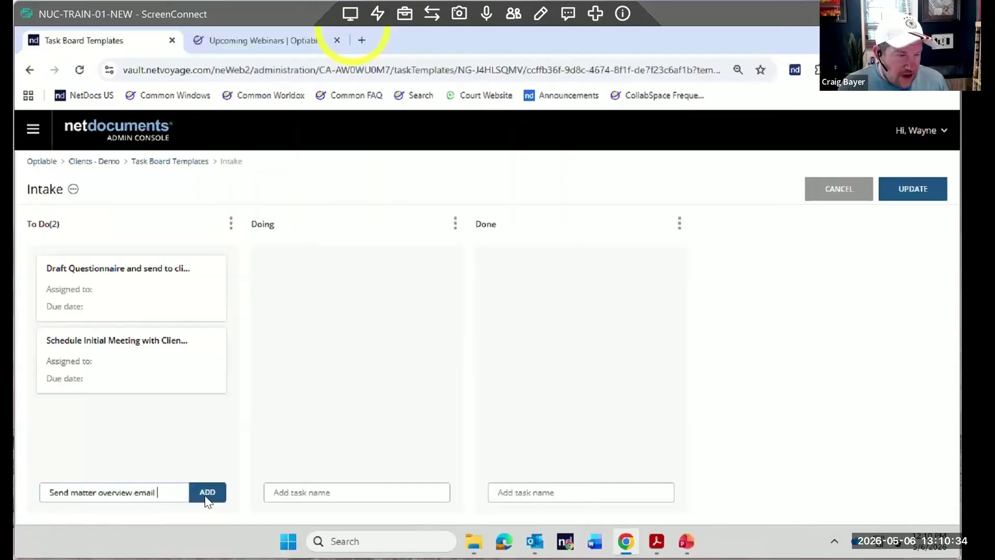
pyautogui.write('nt')
pyautogui.click(207, 493)
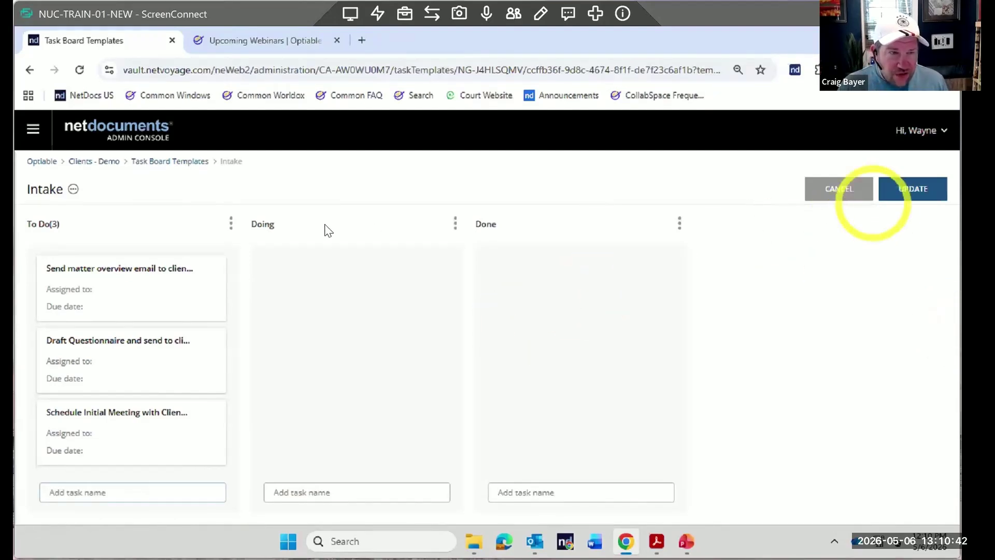
# Send the copied text "Draft initial work plan" to the remote session as clipboard keystrokes and add it as a To Do task
pyautogui.click(431, 13)
pyautogui.click(384, 10)
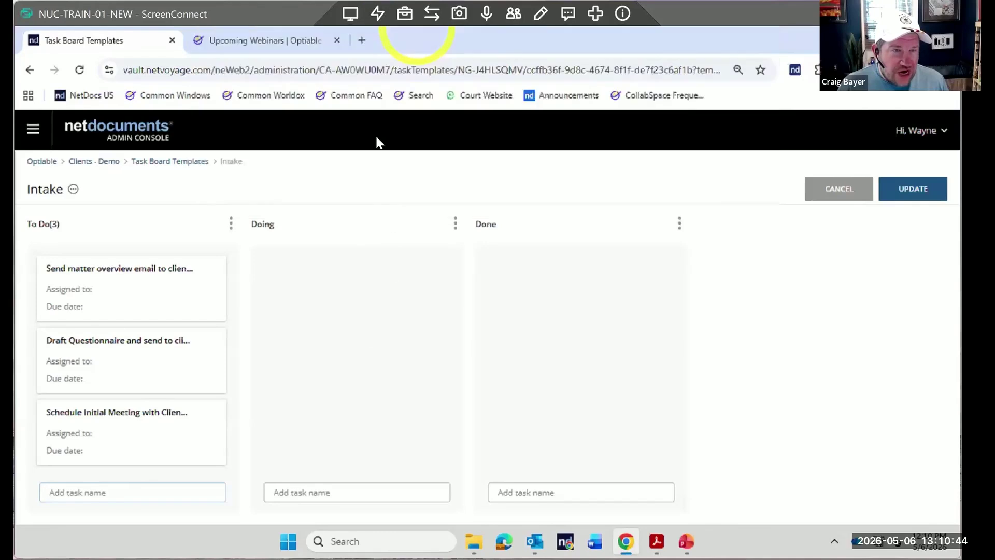
pyautogui.click(371, 20)
pyautogui.click(328, 82)
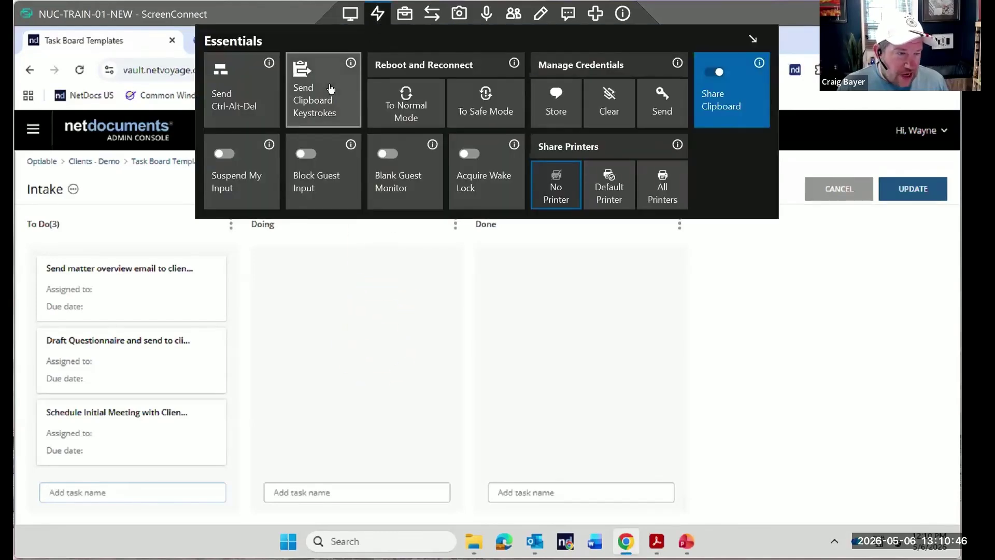
pyautogui.click(209, 492)
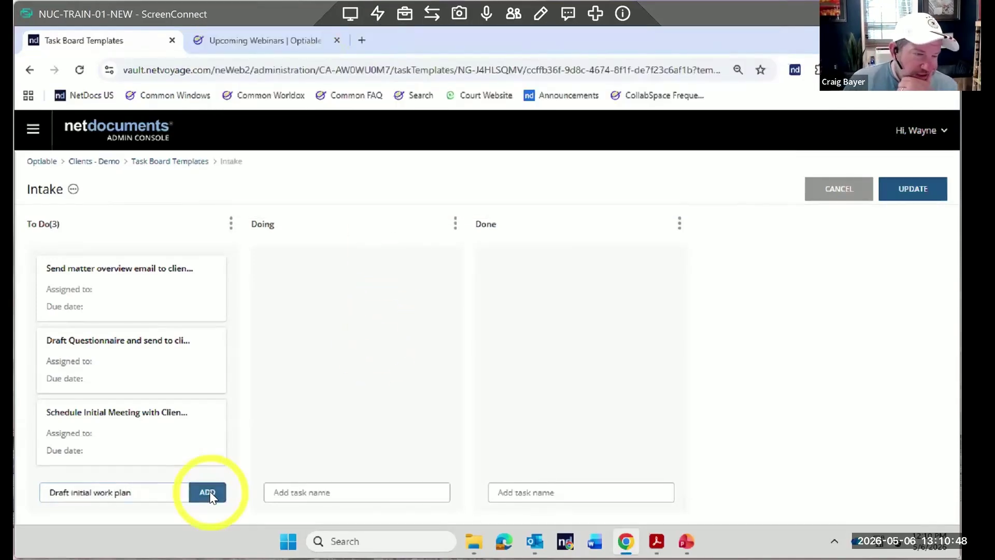
# Save the updated Intake task board template and return to the list of task templates
pyautogui.click(182, 162)
pyautogui.click(603, 159)
pyautogui.click(919, 192)
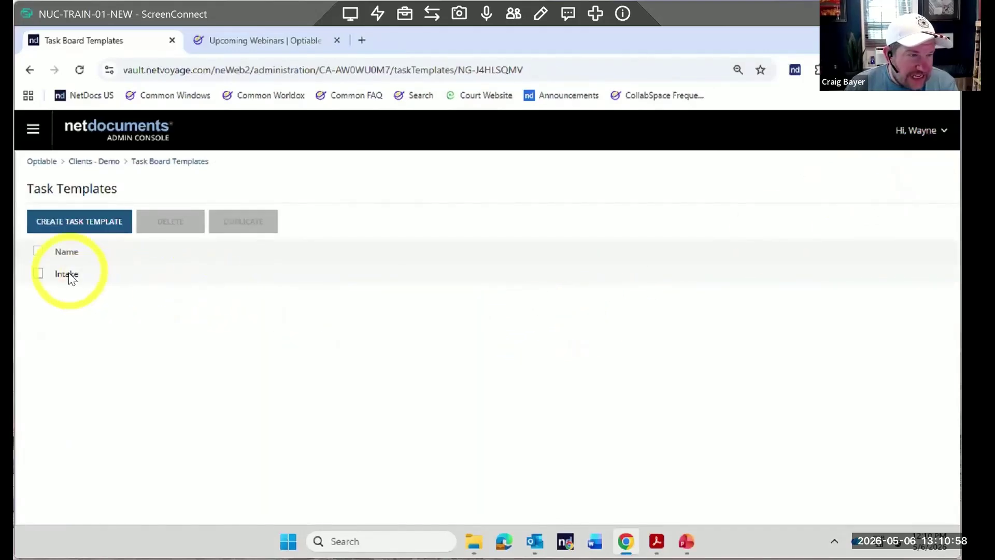
# In the Clients - Demo cabinet's Default workspace template, toggle the Intake task board template and apply the selection
pyautogui.click(106, 162)
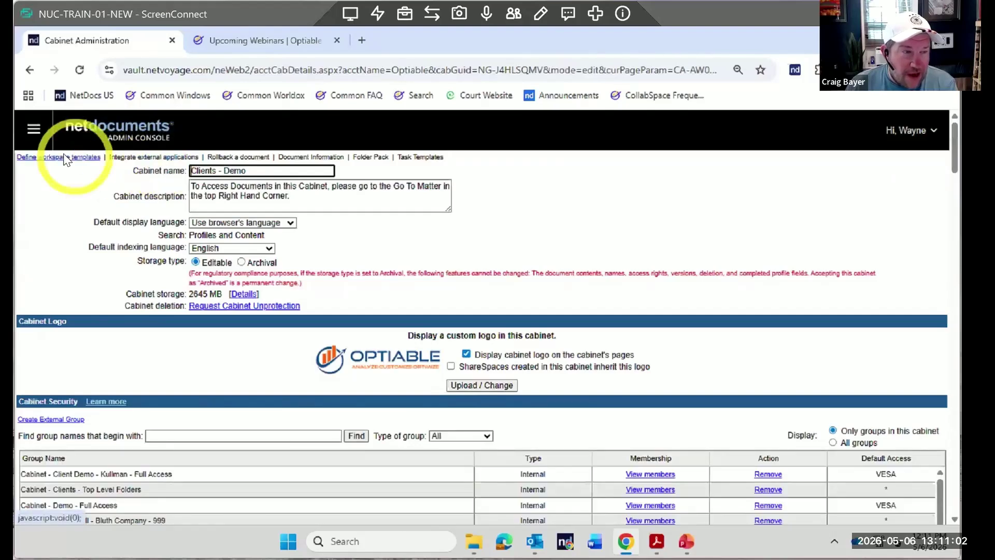
pyautogui.click(64, 160)
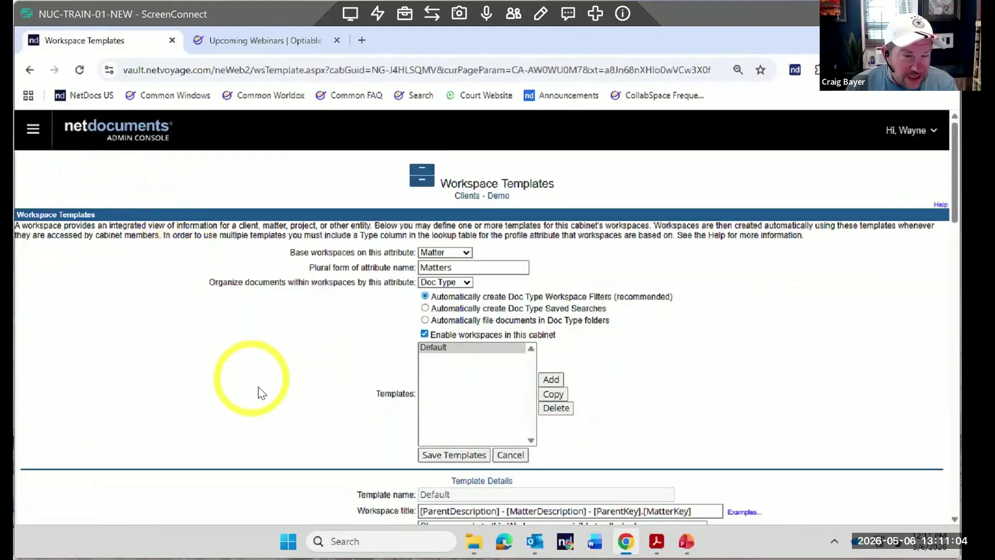
pyautogui.scroll(-2, 259, 392)
pyautogui.scroll(-6, 259, 393)
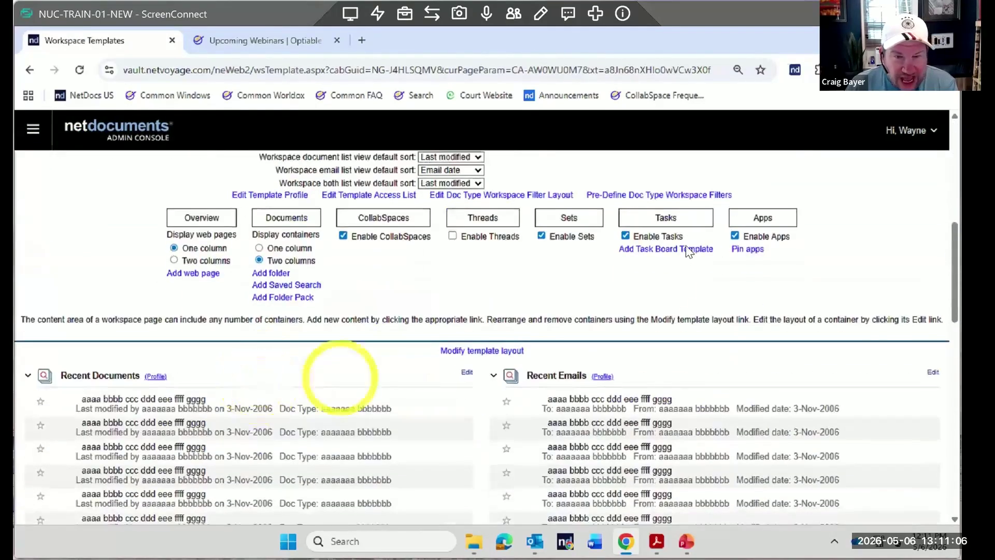
pyautogui.click(669, 249)
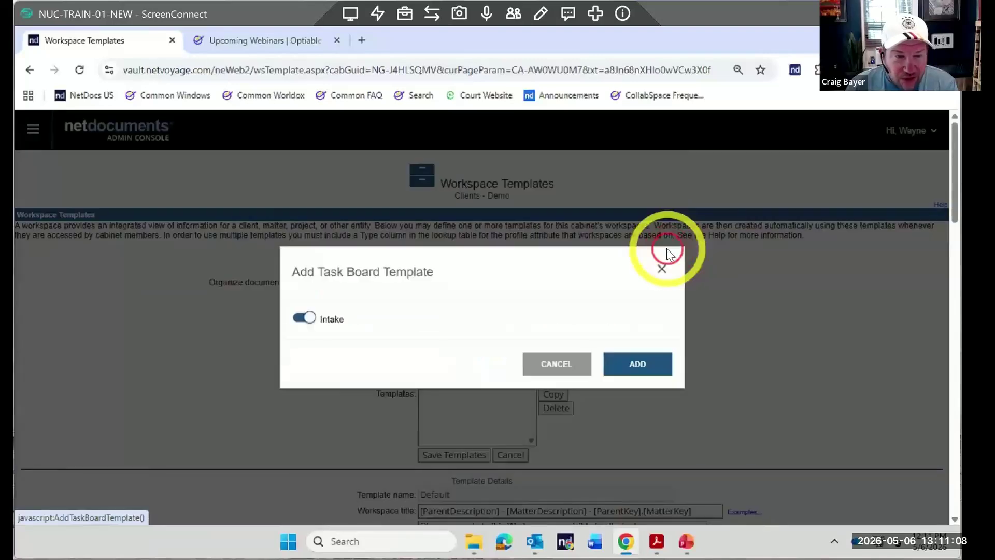
pyautogui.click(304, 319)
pyautogui.click(652, 367)
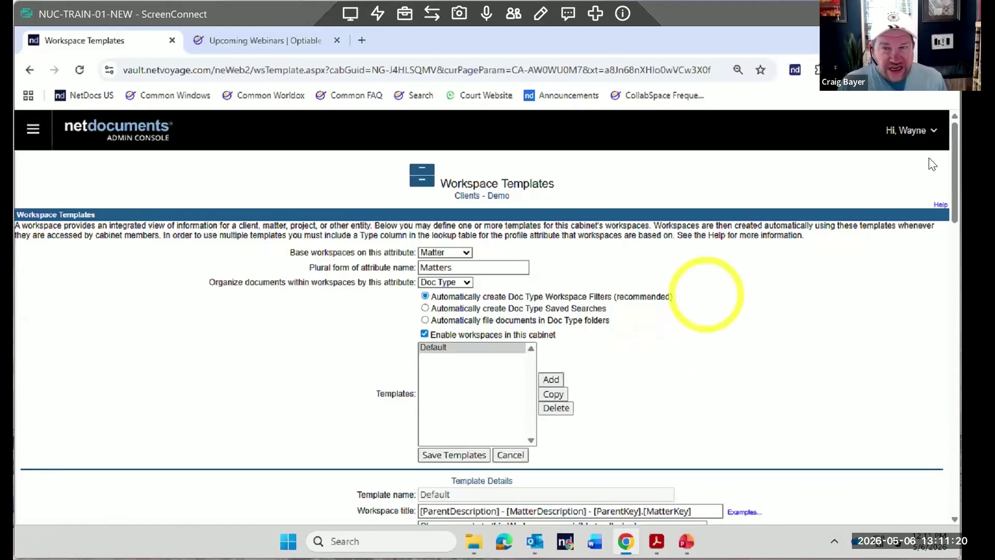
# Leave the admin console and review the task board of the Massive Dynamic - Skynet Acquisition workspace
pyautogui.click(918, 131)
pyautogui.click(891, 165)
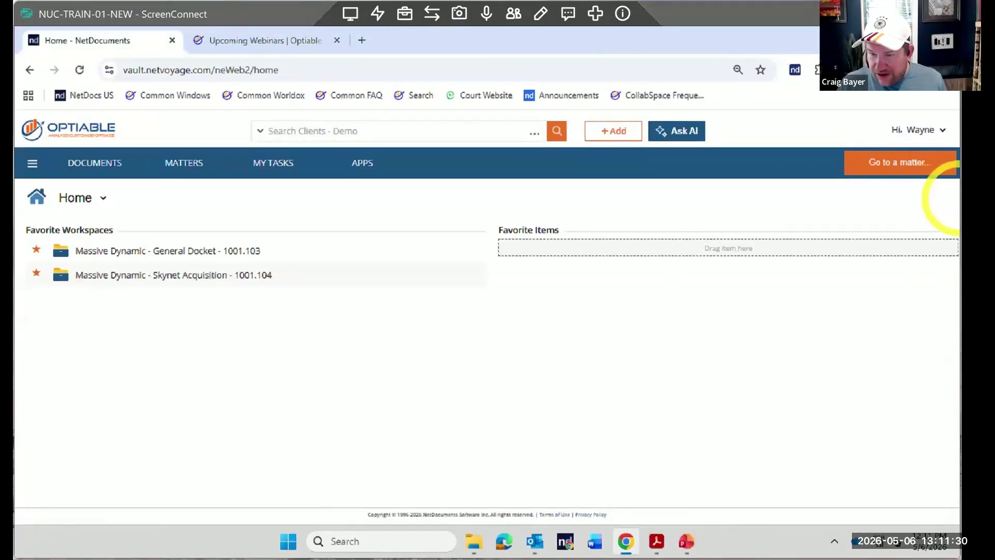
pyautogui.click(195, 280)
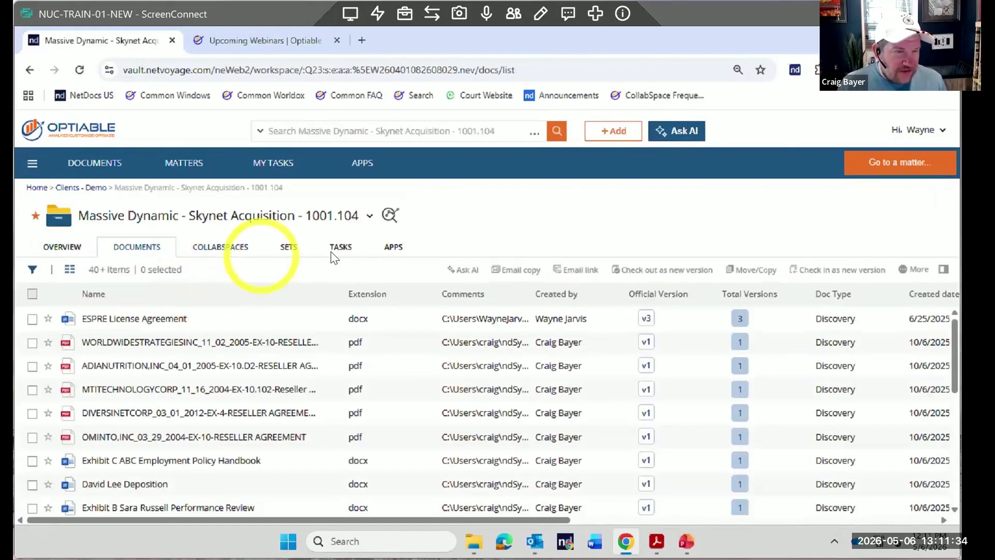
pyautogui.click(343, 249)
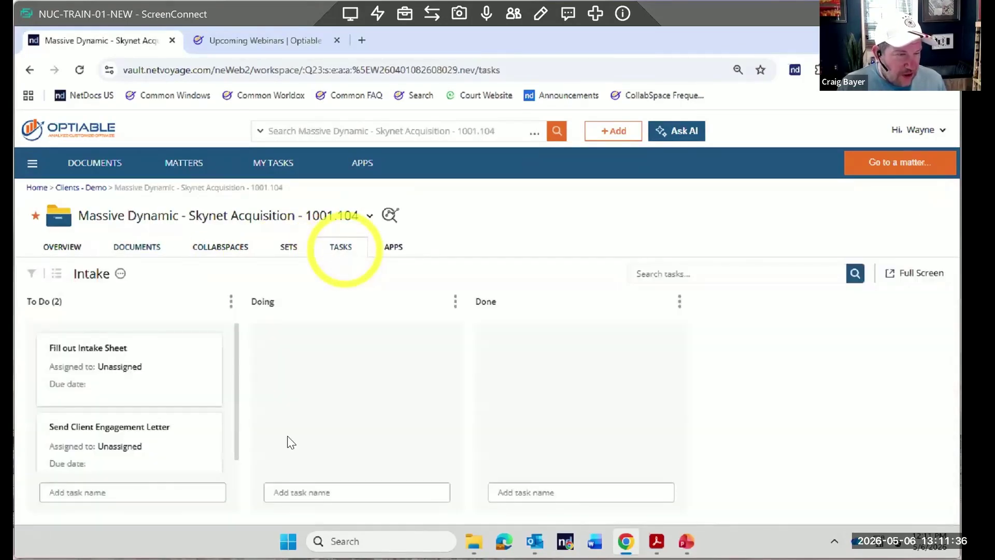
pyautogui.scroll(-1, 162, 387)
pyautogui.scroll(1, 161, 384)
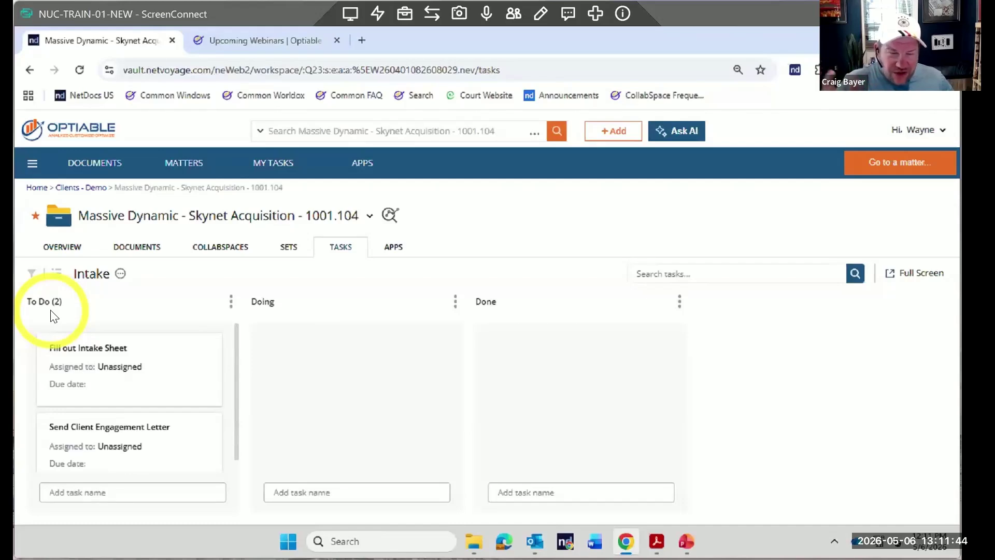
# Refresh the Skynet Acquisition workspace and review its Intake board's tasks and available board actions
pyautogui.click(369, 220)
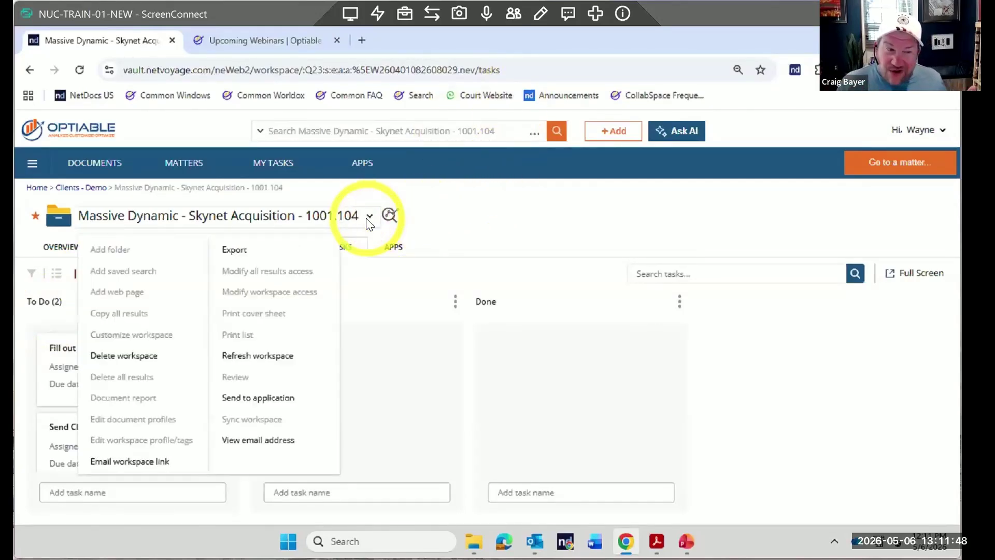
pyautogui.click(249, 358)
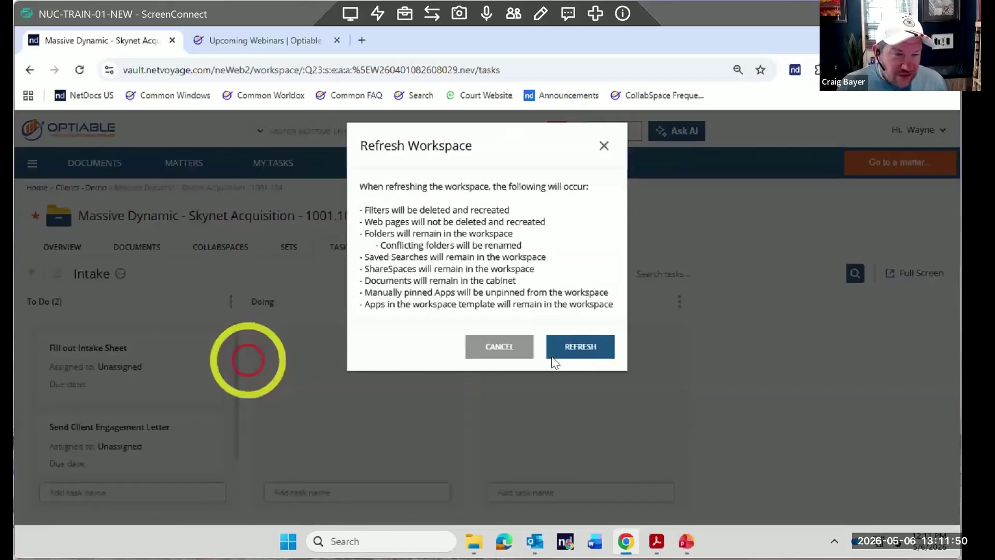
pyautogui.click(588, 357)
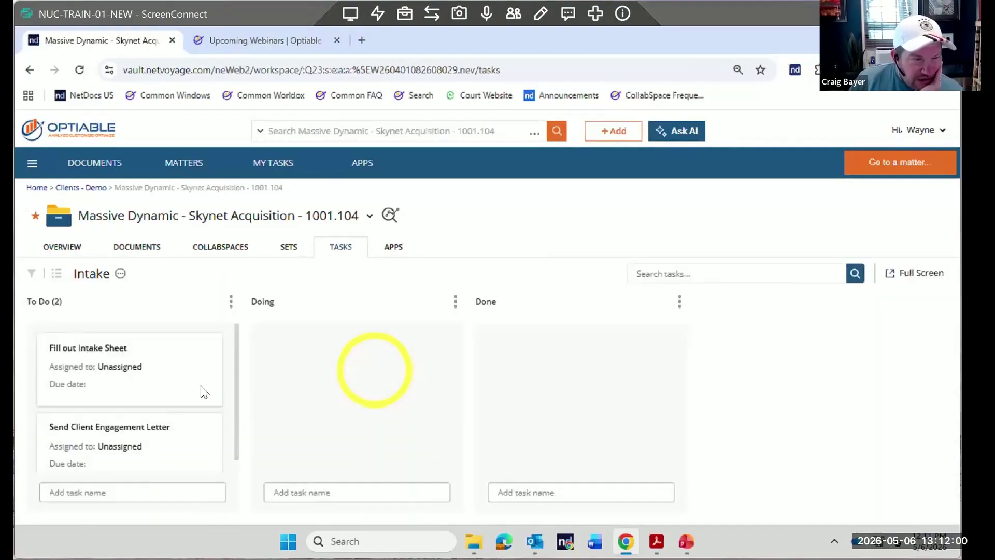
pyautogui.scroll(-1, 205, 389)
pyautogui.scroll(-2, 203, 382)
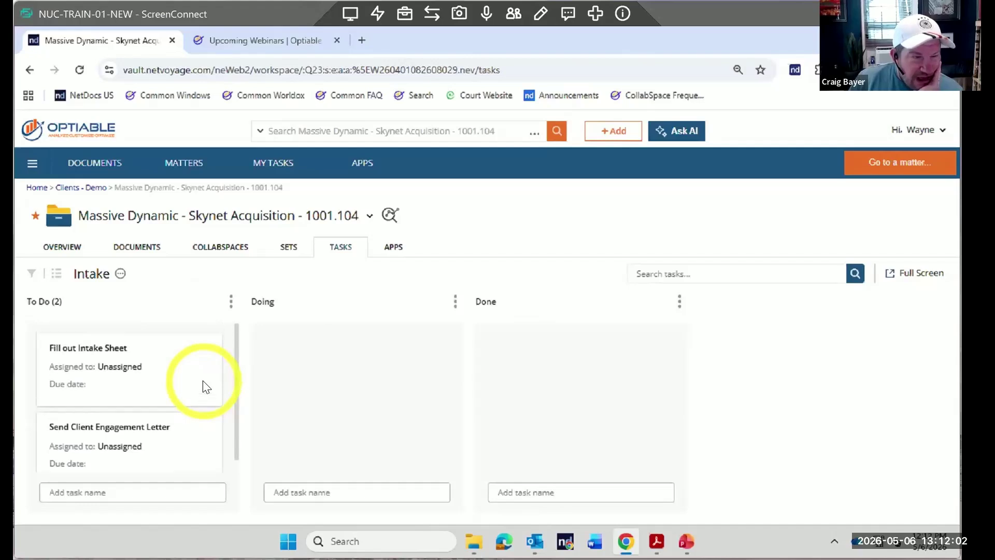
pyautogui.scroll(2, 202, 384)
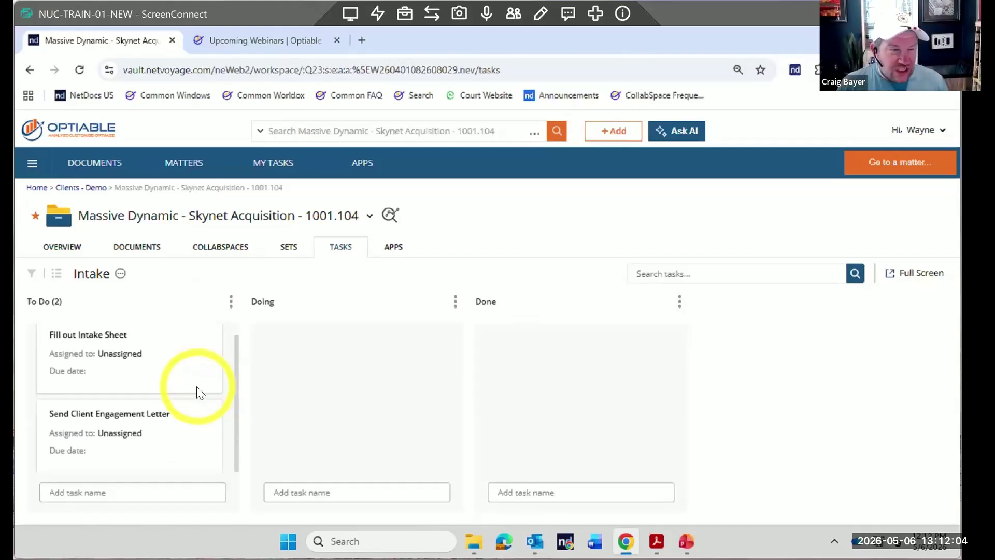
pyautogui.click(120, 273)
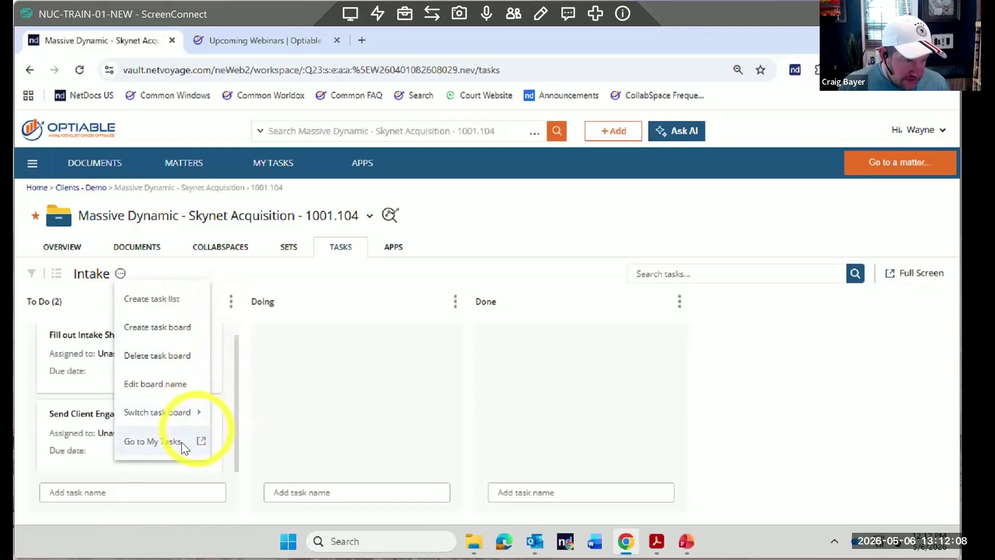
pyautogui.click(706, 222)
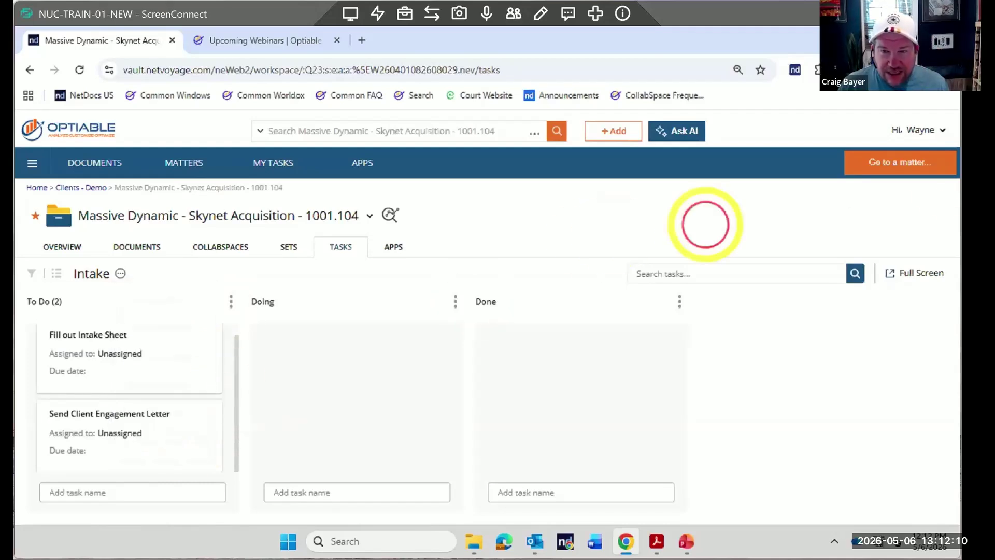
# Return to the admin console and open the Matter lookup table from the repository's profile attributes
pyautogui.click(927, 131)
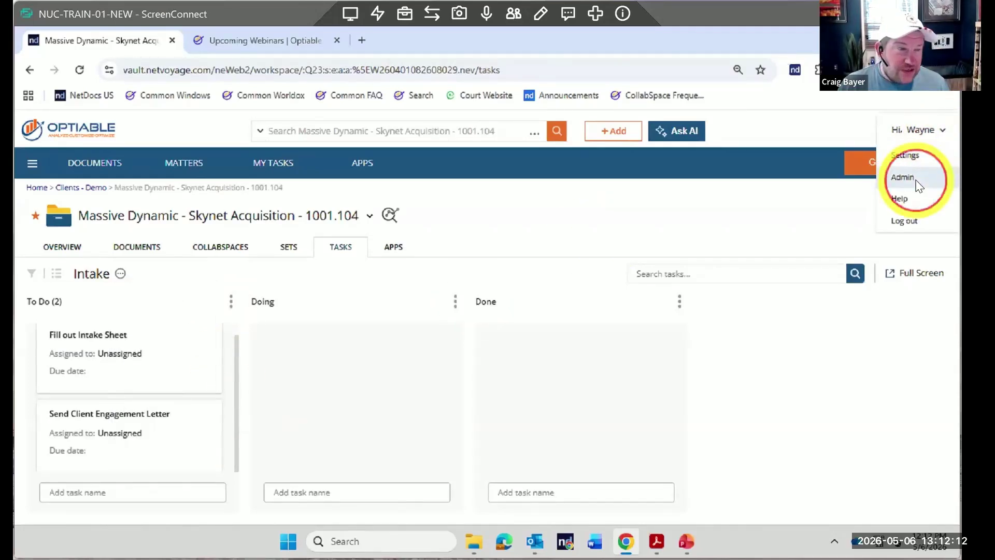
pyautogui.click(917, 182)
pyautogui.click(40, 129)
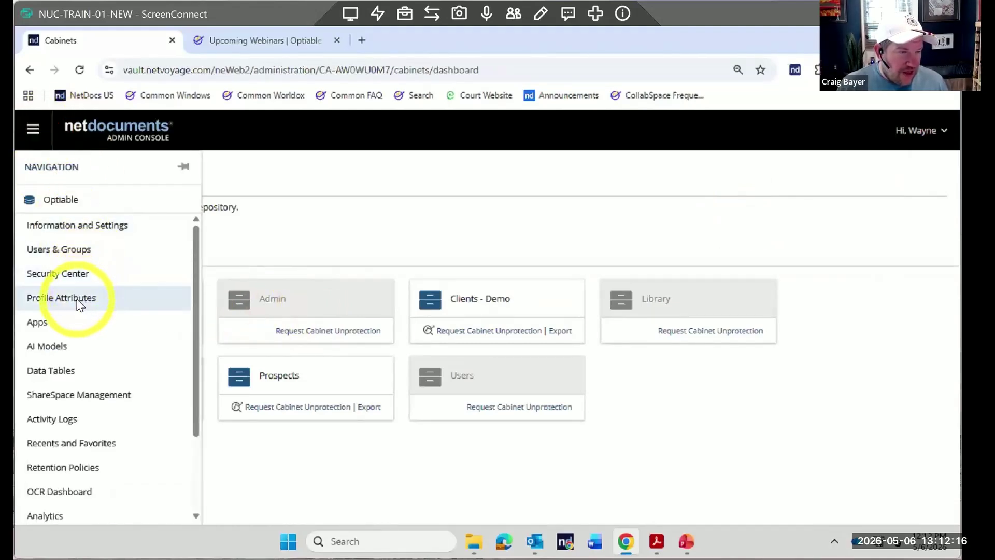
pyautogui.click(77, 299)
pyautogui.scroll(-3, 140, 386)
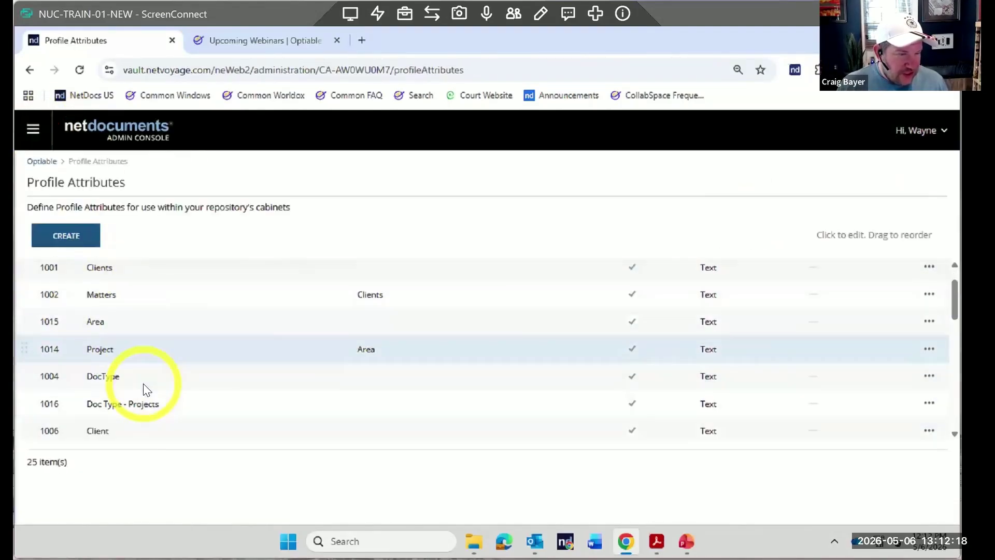
pyautogui.click(113, 353)
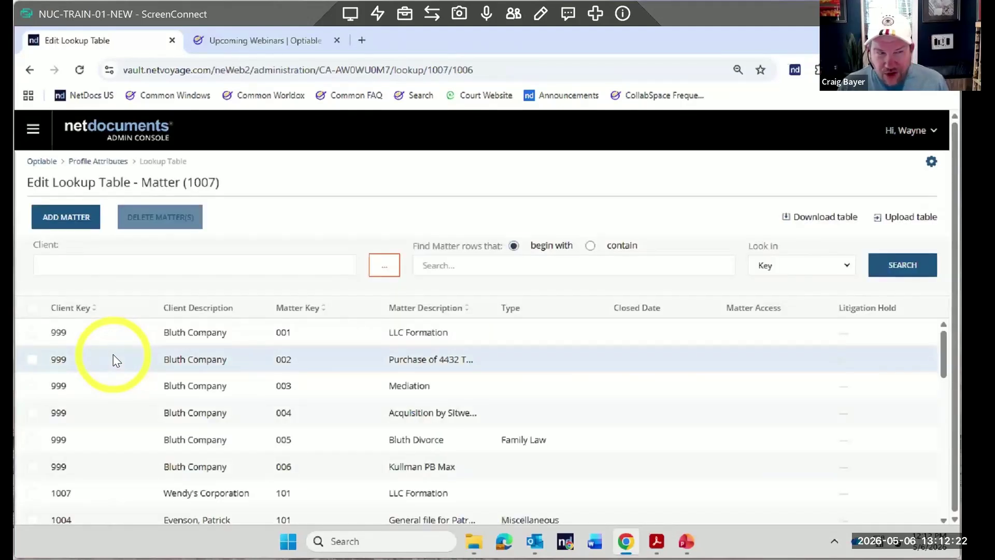
# Add a matter for the Bluth Company client with matter key 007 and the description "Tasks Examp[le"
pyautogui.click(78, 221)
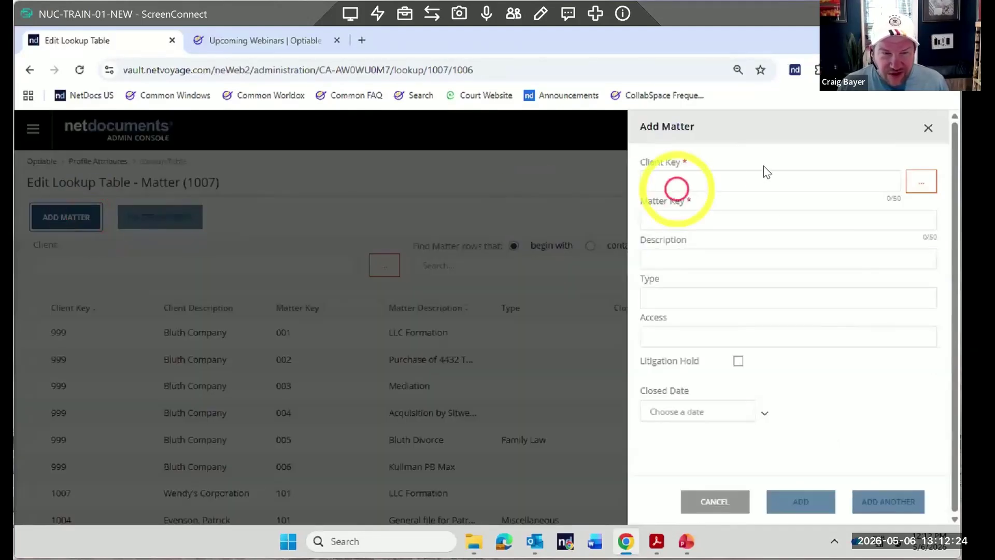
pyautogui.click(738, 190)
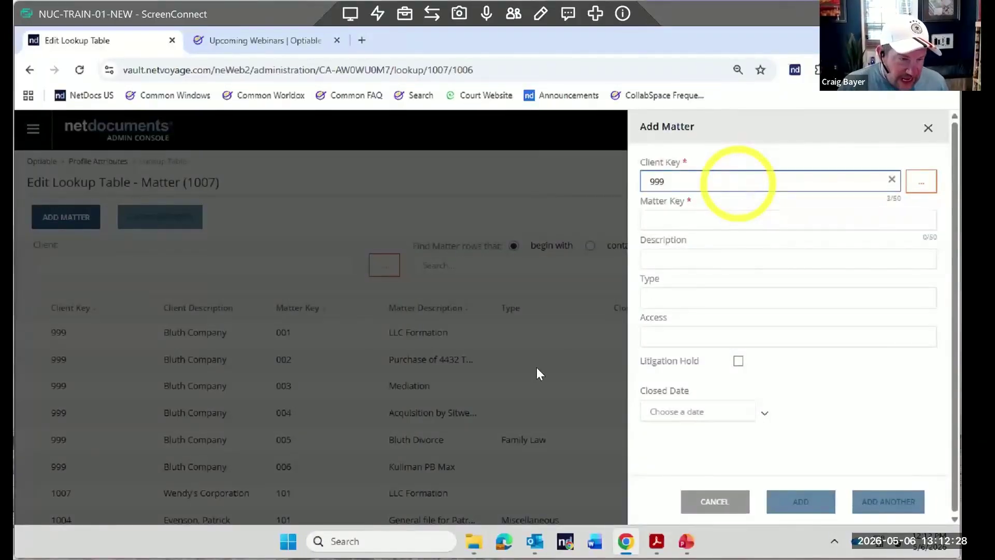
pyautogui.click(711, 224)
pyautogui.write('000')
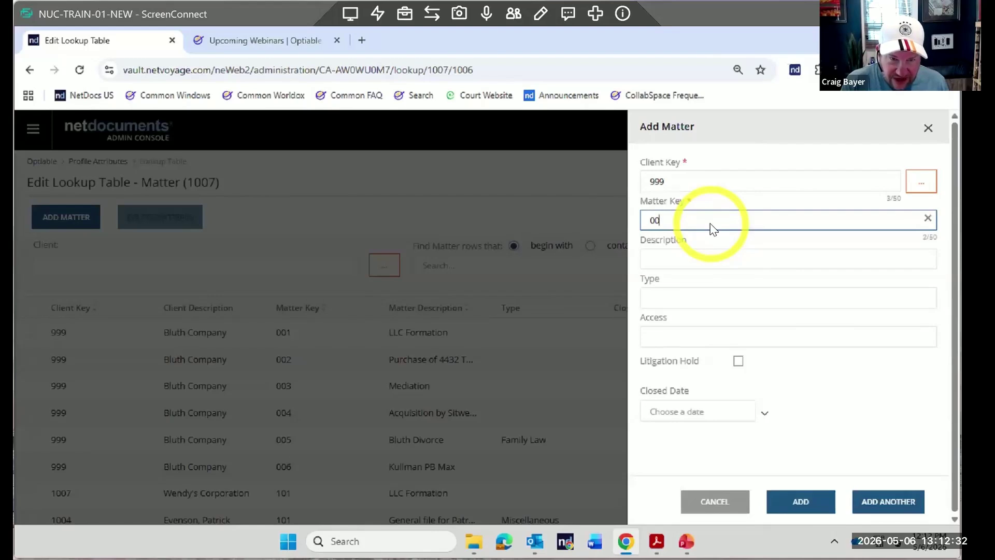
pyautogui.click(696, 257)
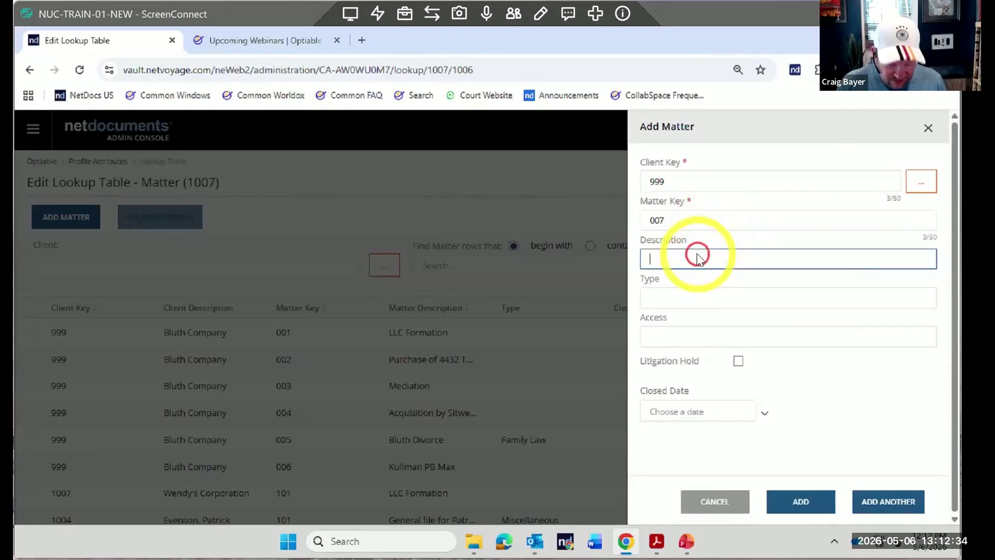
pyautogui.write('Tasks Ex')
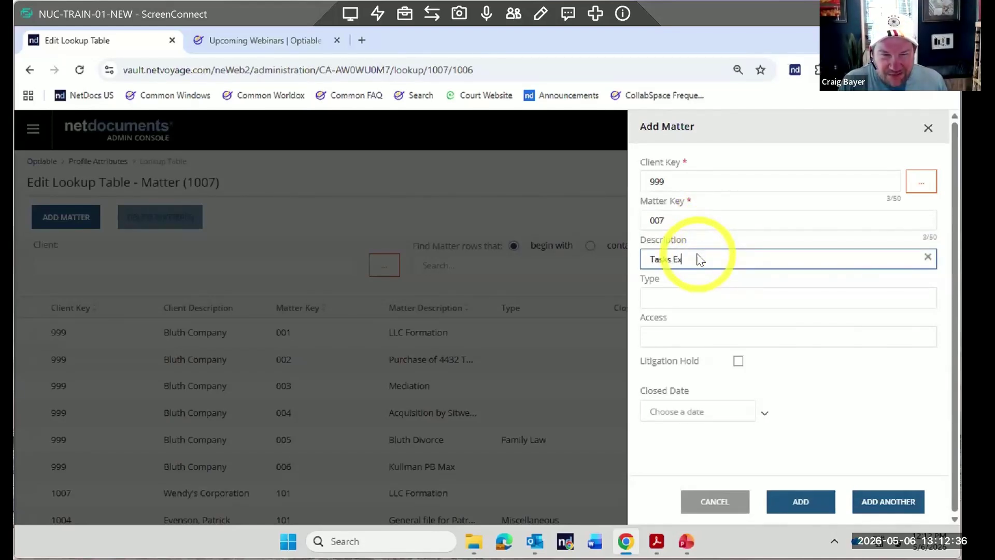
pyautogui.write('amp[le')
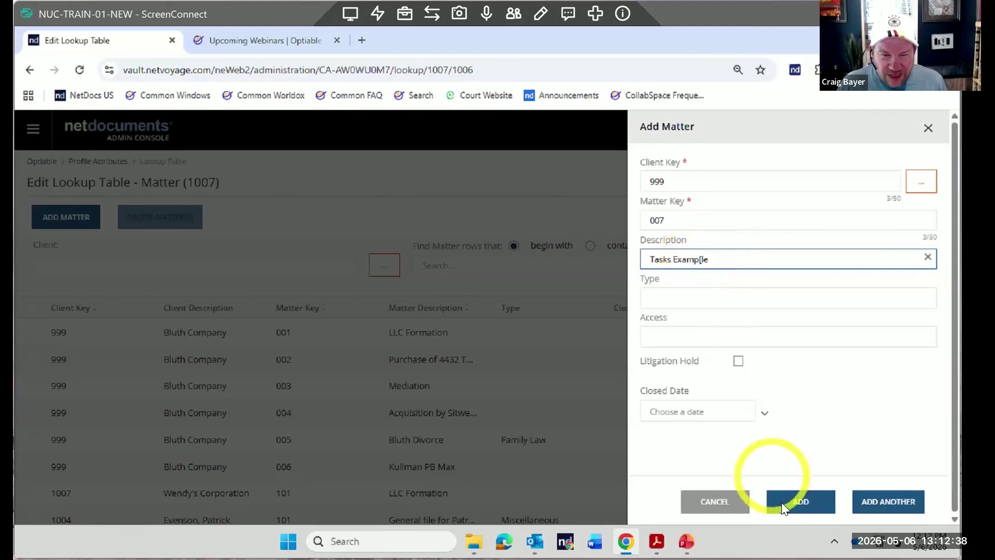
pyautogui.click(783, 502)
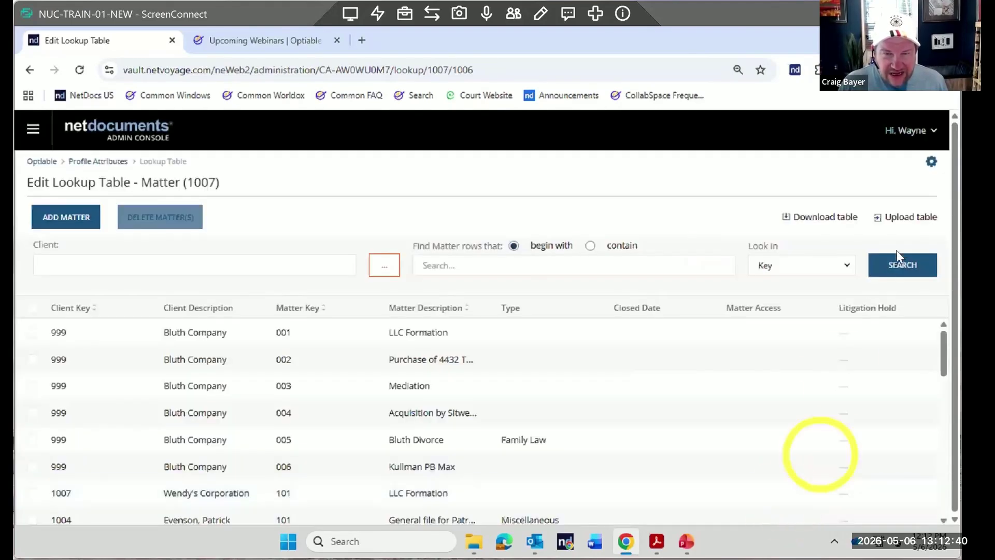
# Correct the new Bluth Company matter's description to "Tasks Example" and save it
pyautogui.scroll(-10, 424, 482)
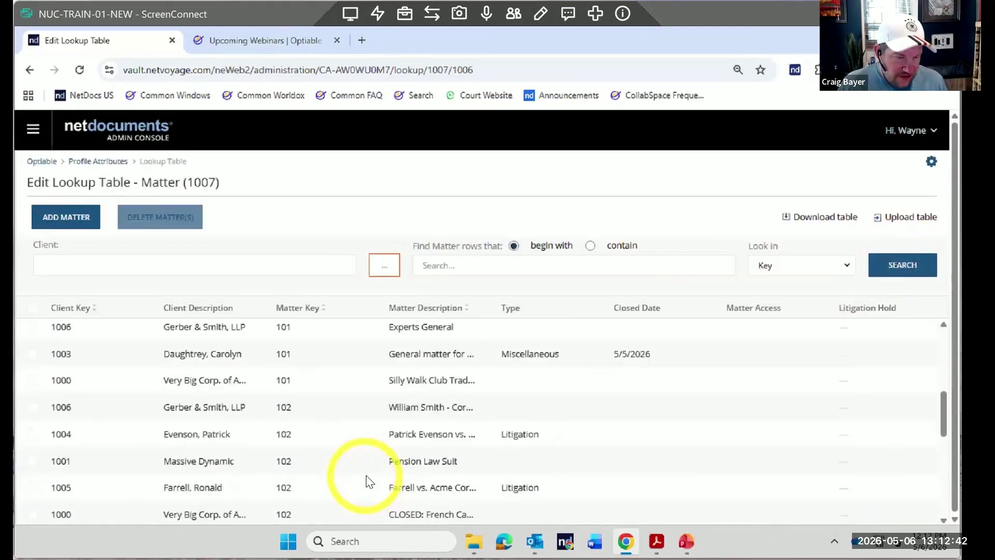
pyautogui.click(422, 510)
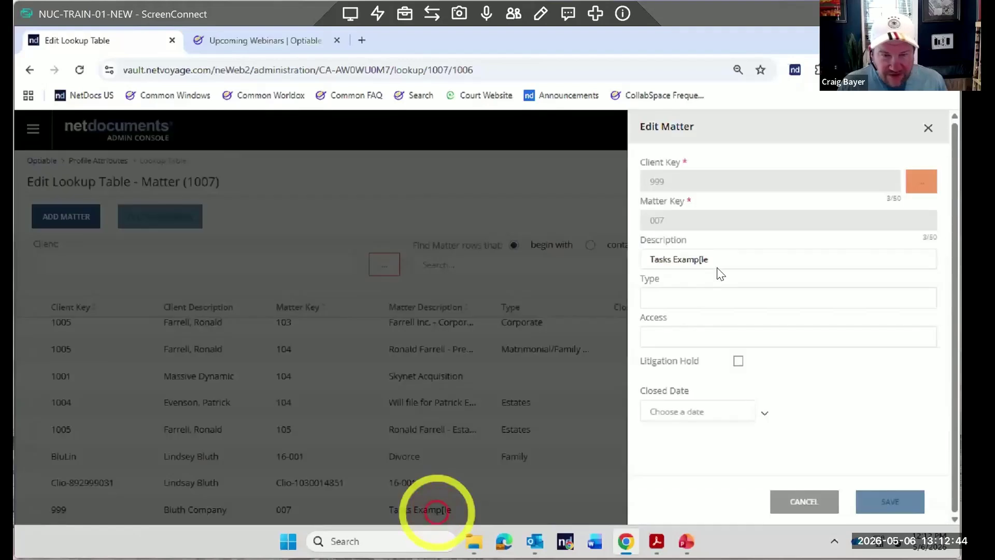
pyautogui.click(700, 260)
pyautogui.press('BackSpace')
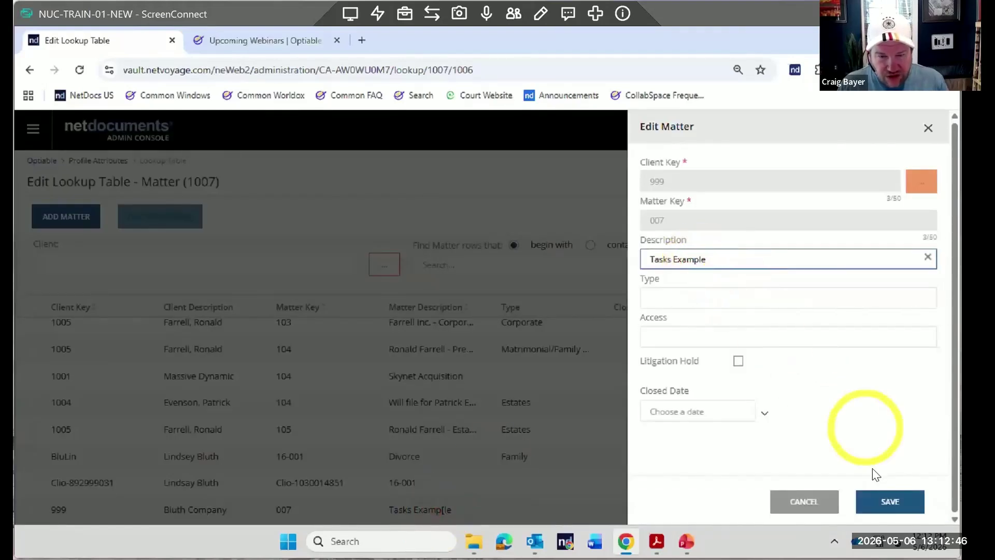
pyautogui.click(888, 502)
# Leave the admin console and go to the Bluth Company matter "007 - Tasks Example", finding it with "tasks"
pyautogui.click(916, 124)
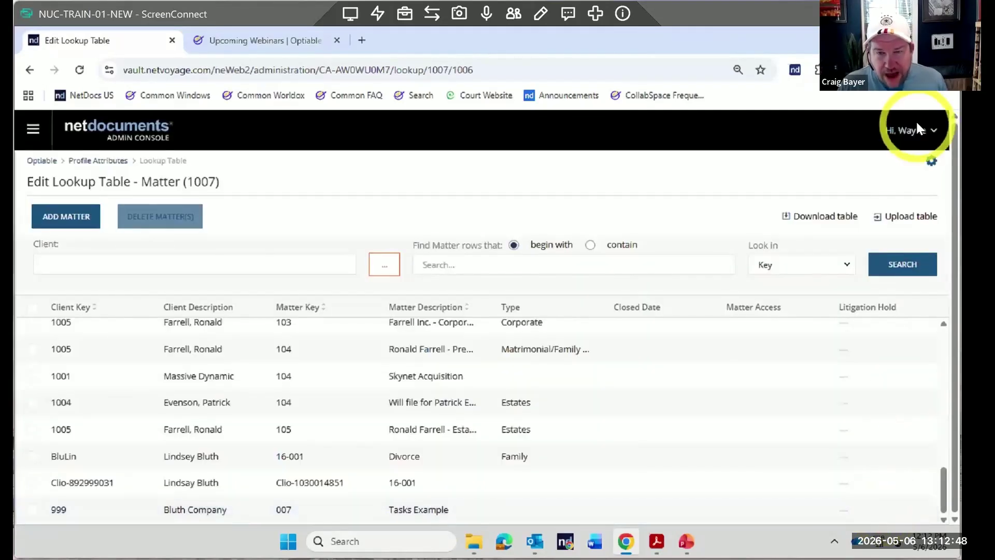
pyautogui.click(908, 167)
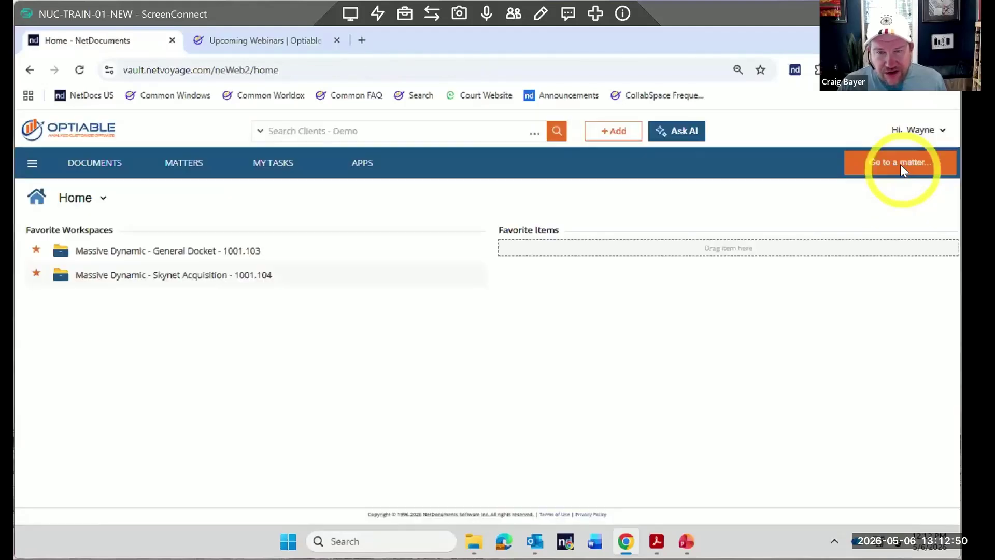
pyautogui.click(900, 163)
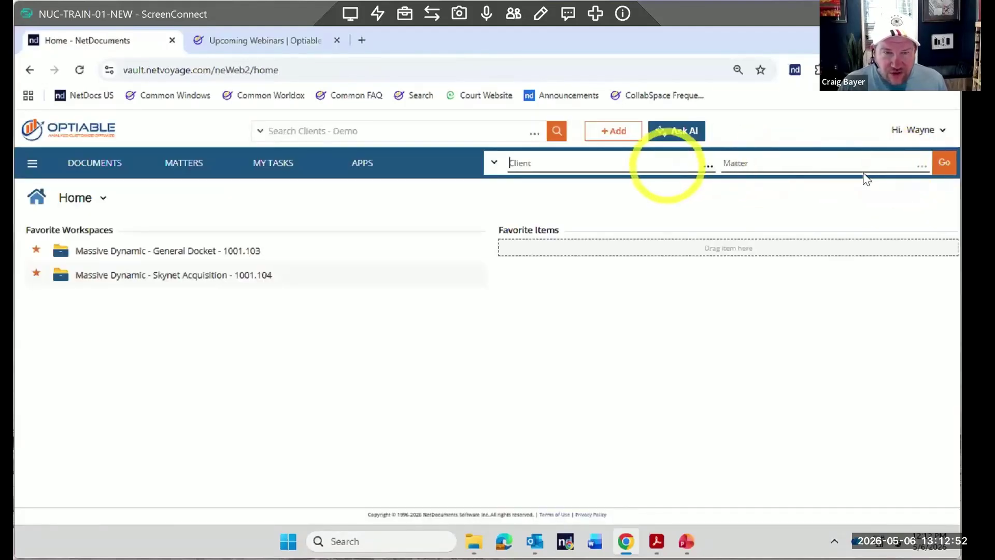
pyautogui.write('tasks')
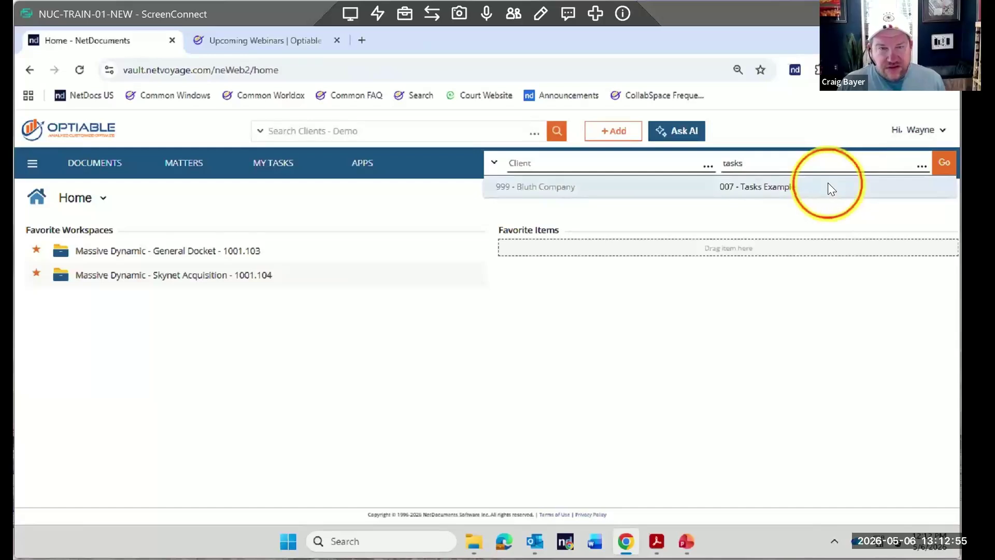
pyautogui.click(829, 185)
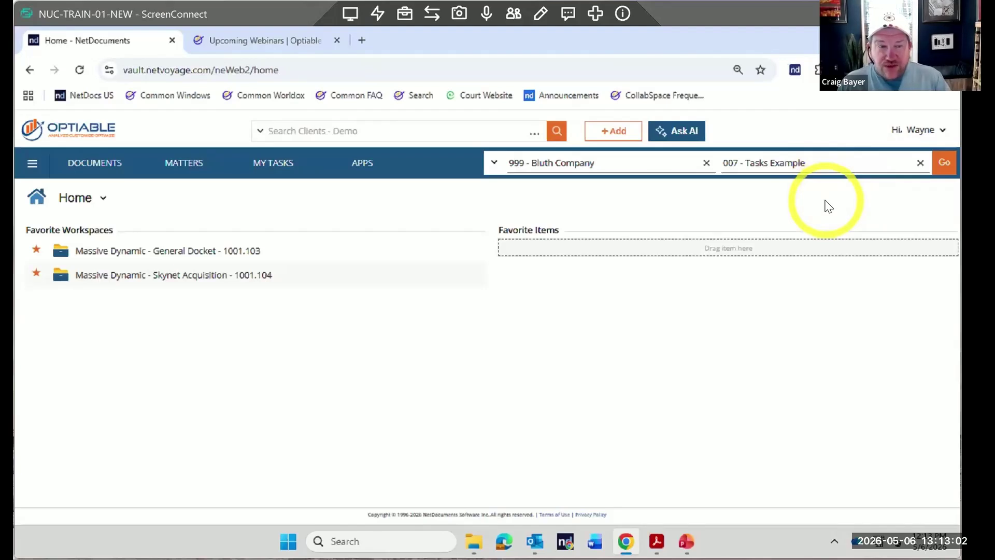
pyautogui.press('Return')
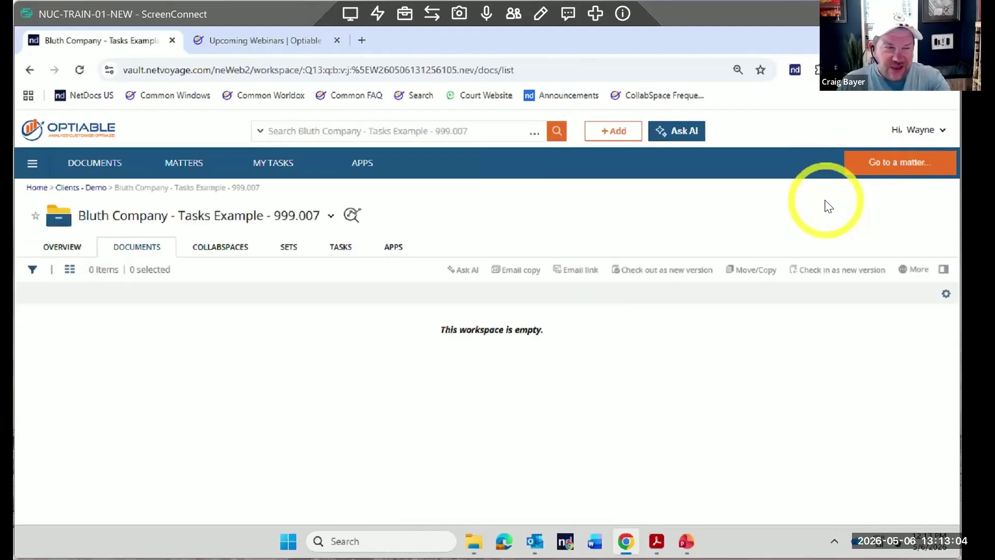
# Open the Tasks Example workspace's tasks and review the To Do cards on its Intake board
pyautogui.click(341, 247)
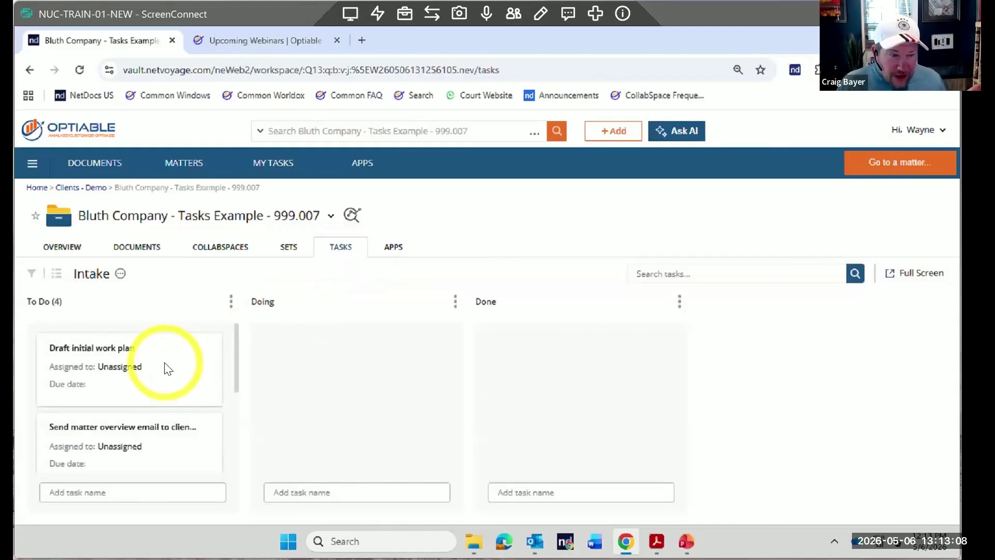
pyautogui.scroll(-1, 166, 367)
pyautogui.scroll(-2, 164, 365)
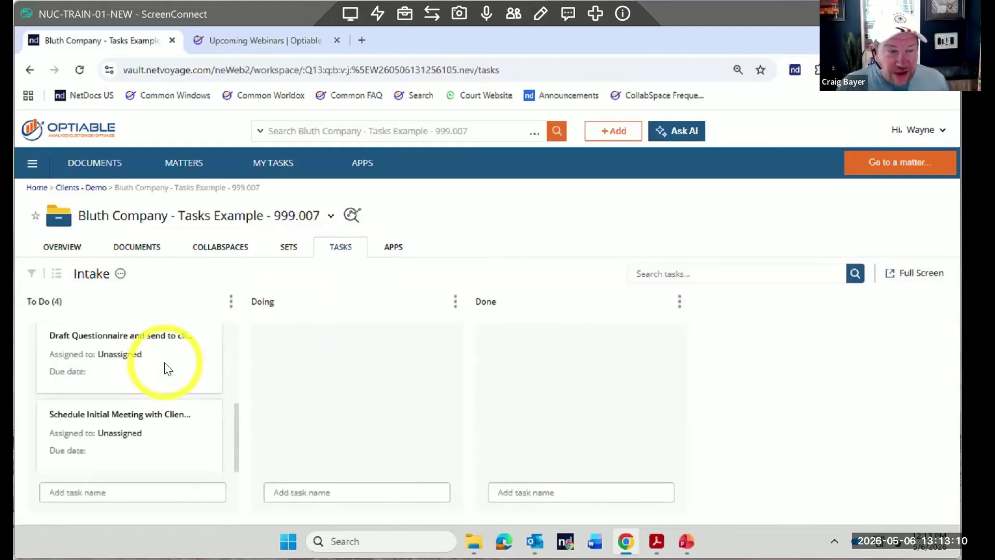
pyautogui.scroll(3, 163, 372)
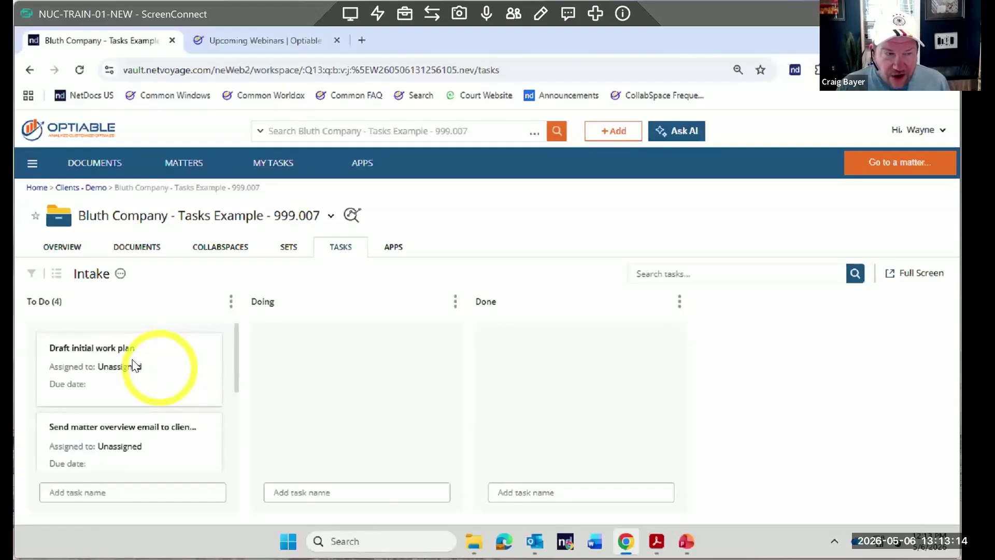
# Move "Draft initial work plan" to Done, and the matter overview email and "Schedule Initial Meeting with Client" tasks to Doing
pyautogui.moveTo(105, 418); pyautogui.dragTo(298, 393)
pyautogui.moveTo(135, 344); pyautogui.dragTo(557, 357)
pyautogui.moveTo(146, 435); pyautogui.dragTo(342, 443)
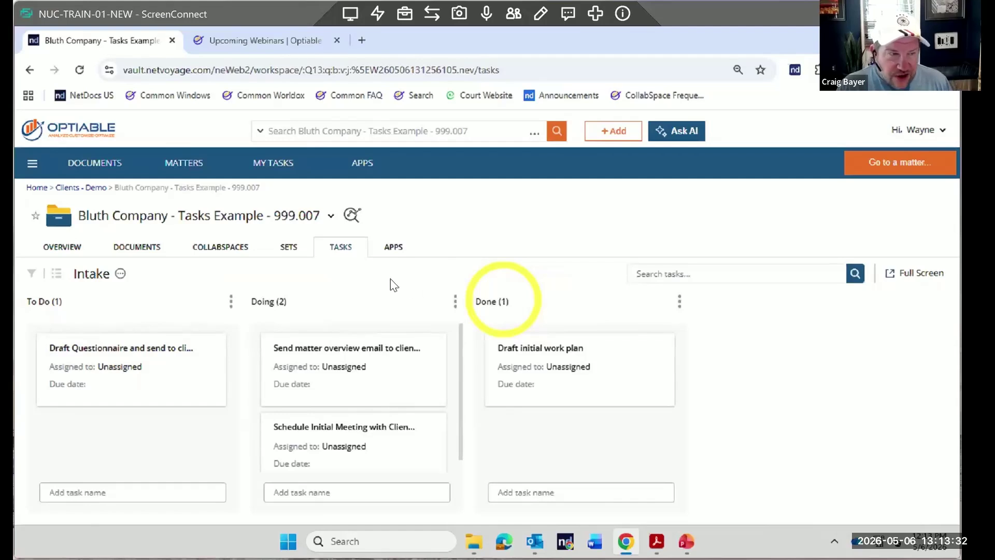
# Open the favorite workspace "Massive Dynamic - General Docket" and review all columns of its Updated Task Board
pyautogui.click(96, 127)
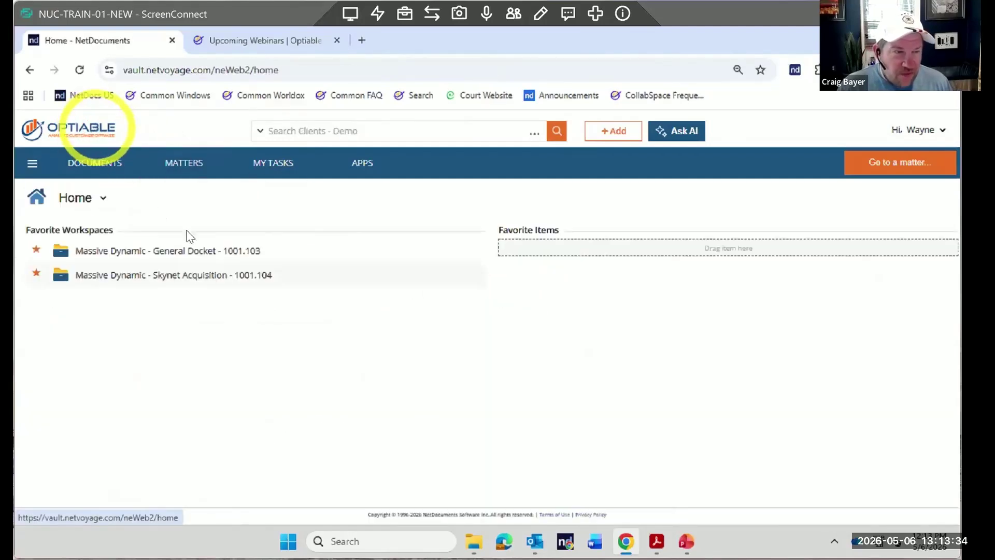
pyautogui.click(187, 249)
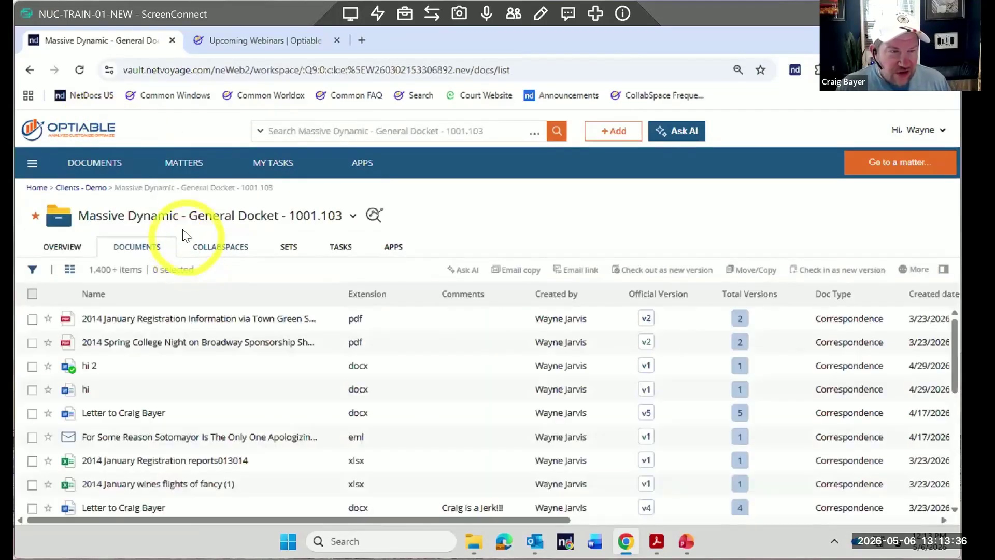
pyautogui.click(337, 247)
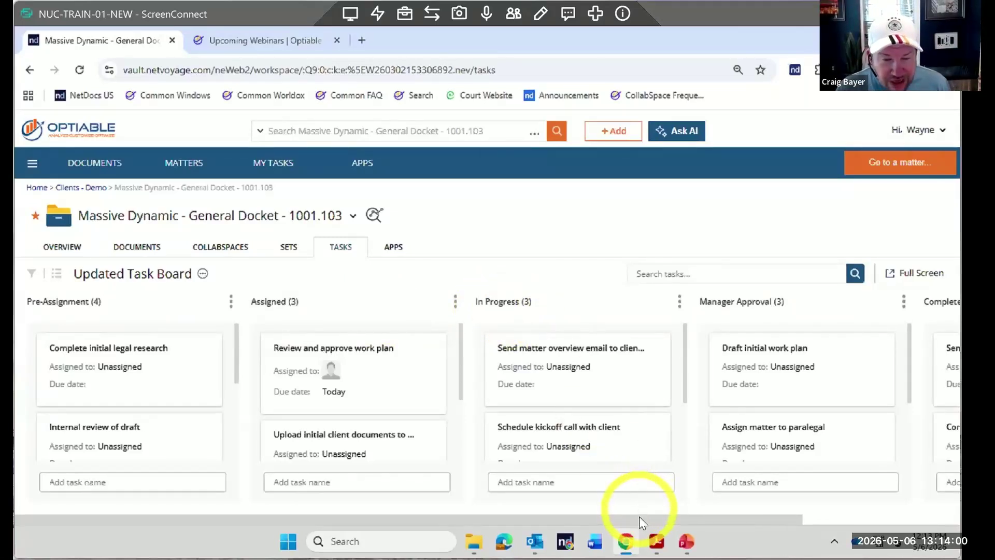
pyautogui.moveTo(750, 518); pyautogui.dragTo(857, 518)
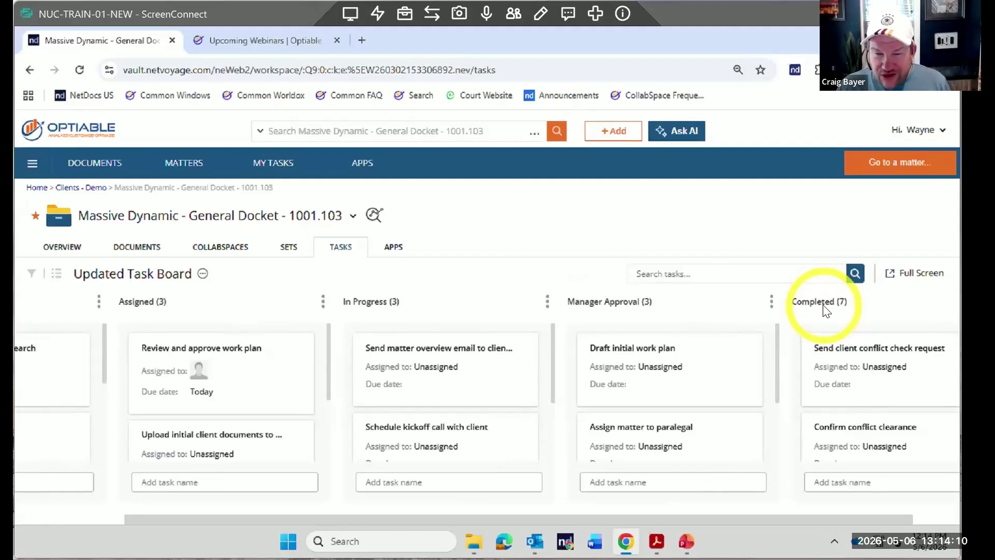
pyautogui.moveTo(775, 516); pyautogui.dragTo(449, 524)
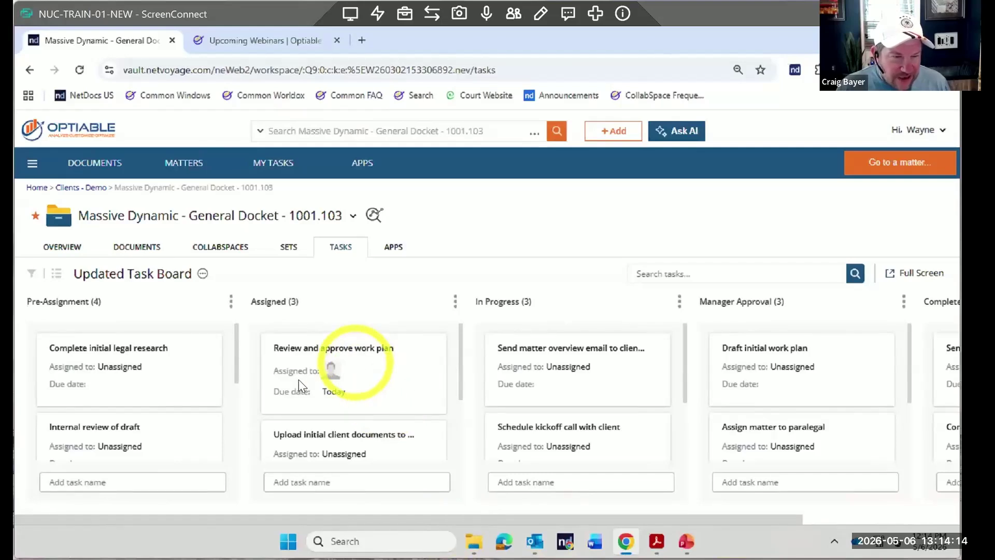
# Assign the "Upload initial client documents to workspace" task in the Assigned column to yourself and save it
pyautogui.moveTo(331, 374)
pyautogui.scroll(-1, 426, 442)
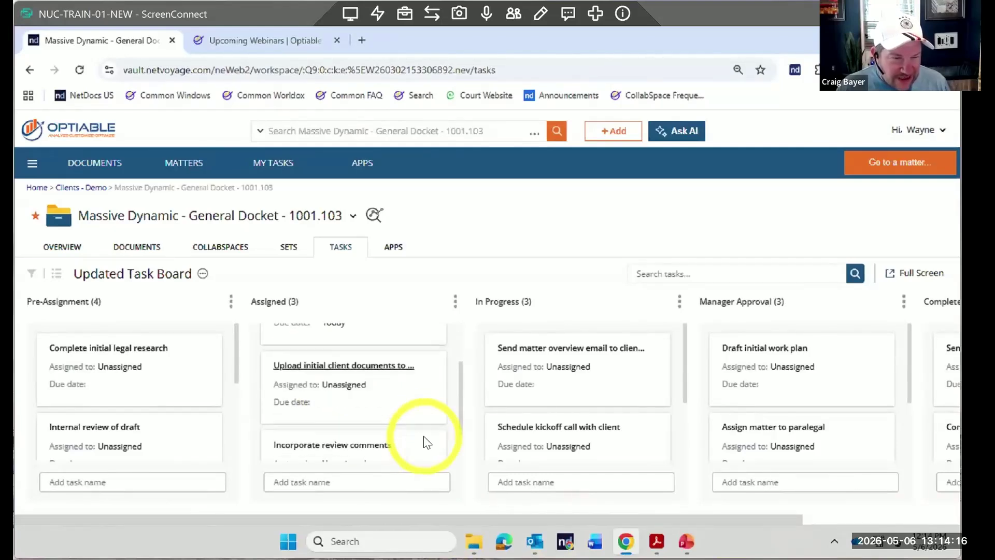
pyautogui.click(330, 369)
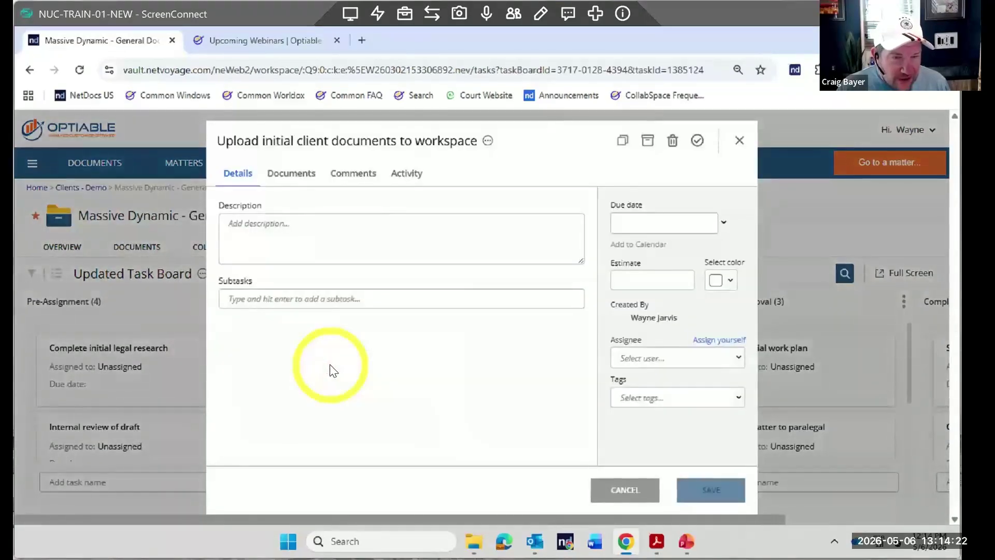
pyautogui.click(640, 358)
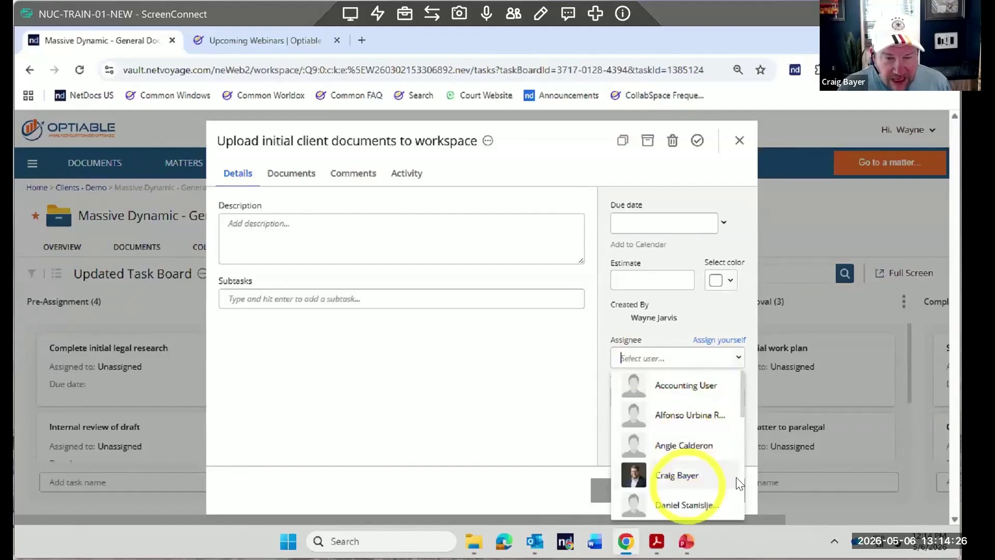
pyautogui.click(707, 340)
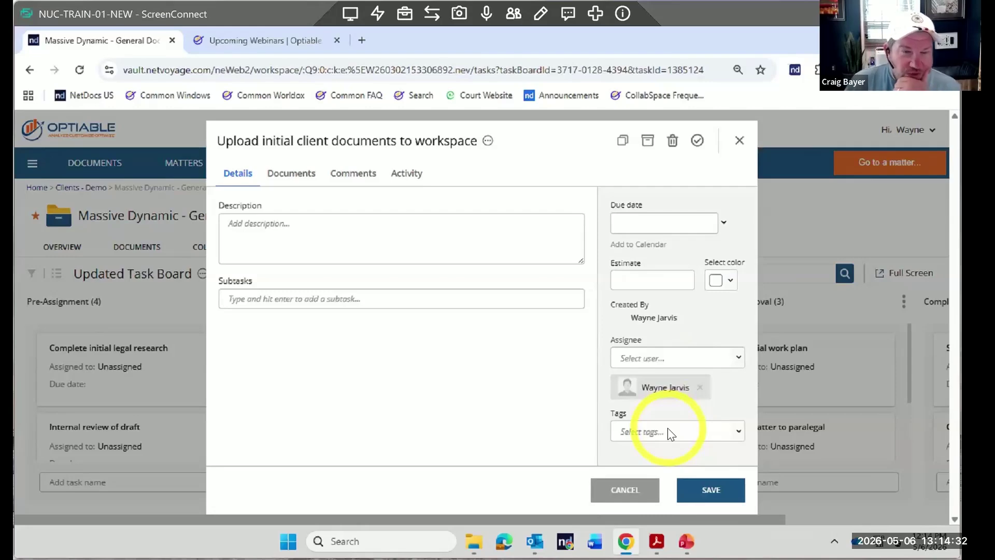
pyautogui.click(705, 489)
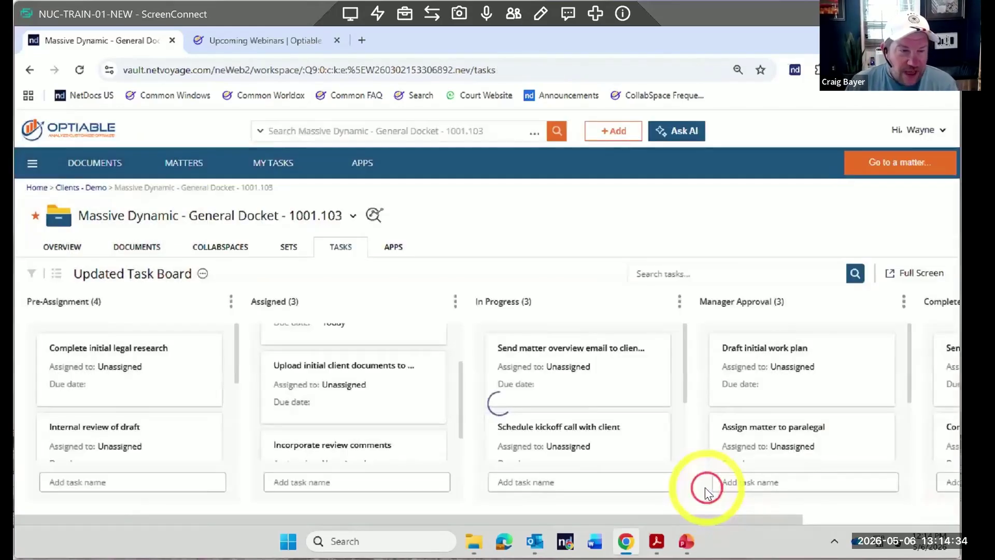
# Assign the "Incorporate review comments" task to yourself, save it, and check the Assigned column's cards
pyautogui.scroll(-1, 363, 409)
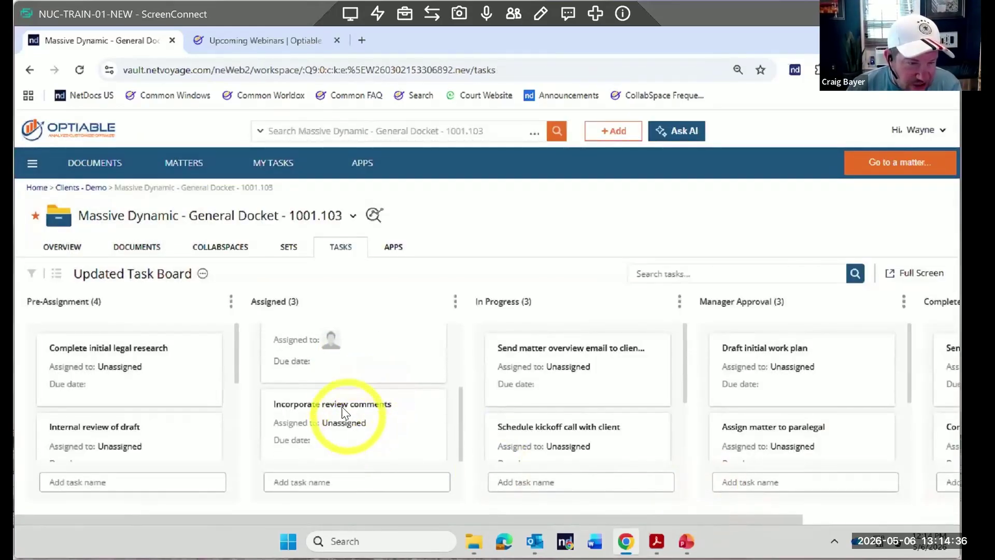
pyautogui.click(342, 409)
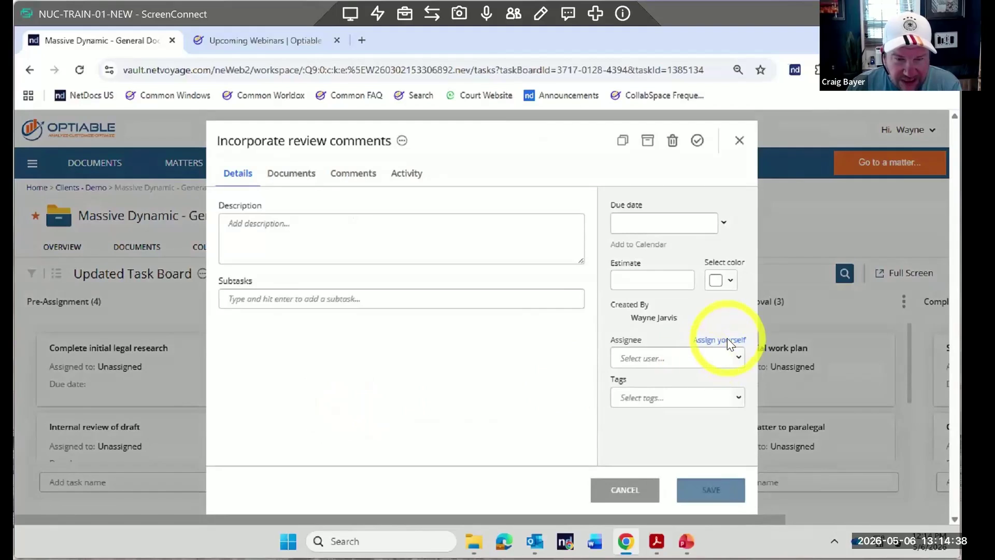
pyautogui.click(729, 341)
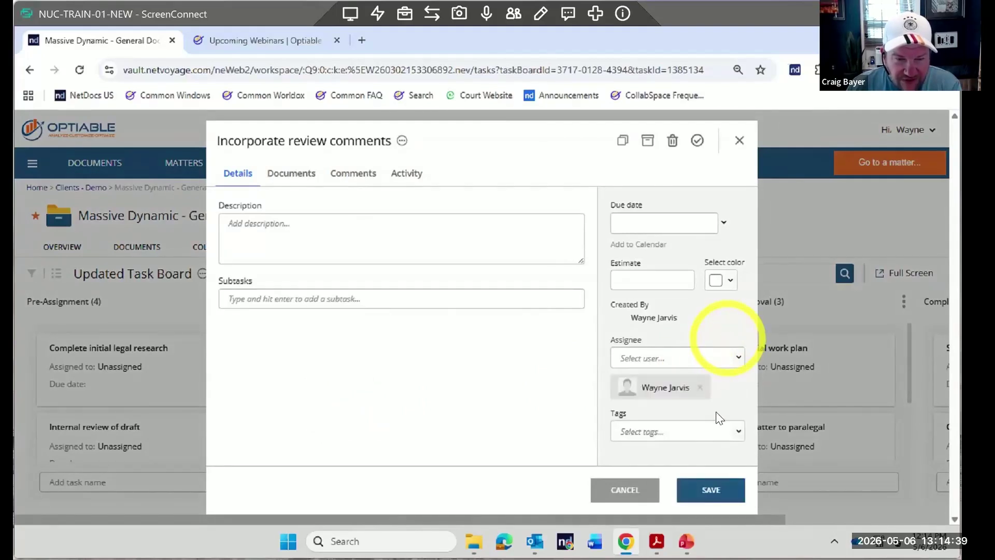
pyautogui.click(707, 489)
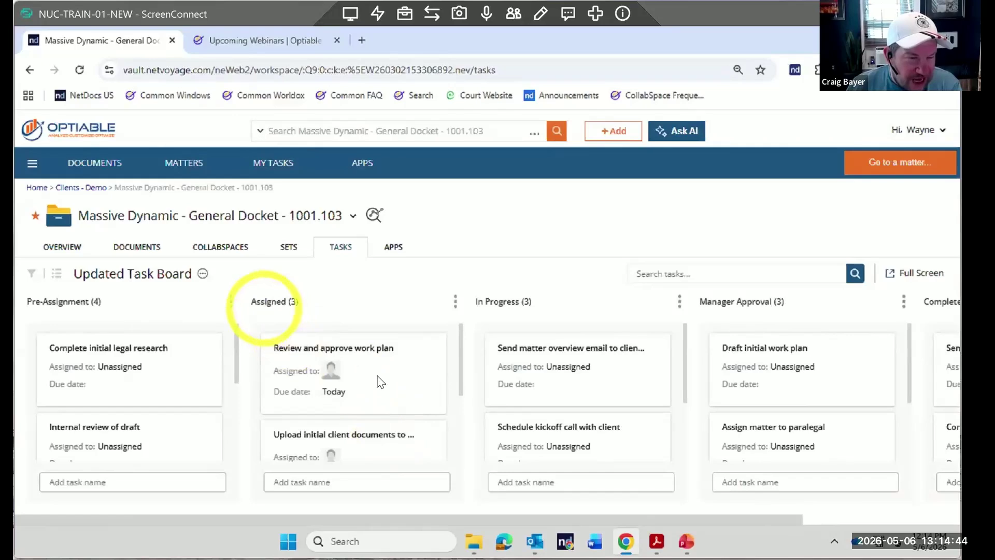
pyautogui.scroll(-3, 377, 384)
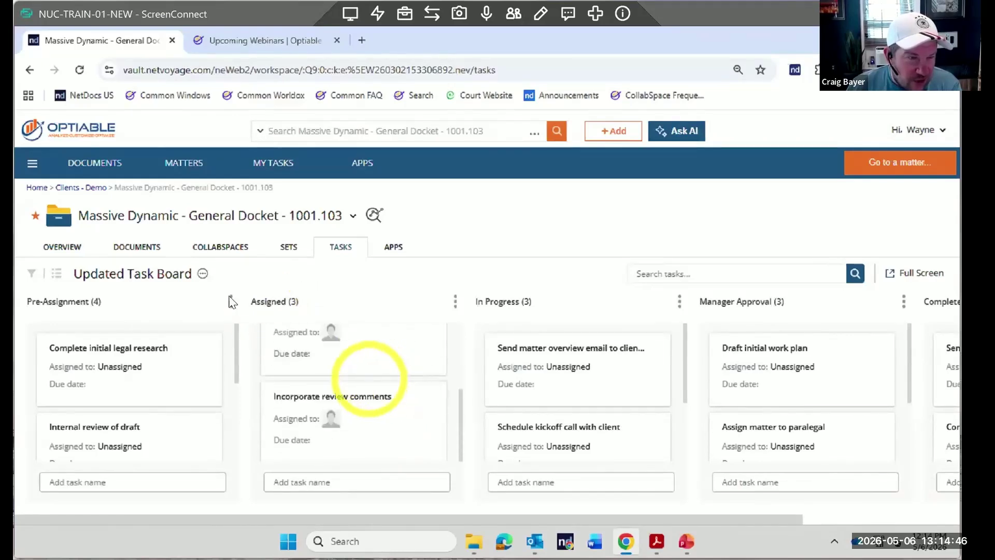
# Open the My Tasks list and look through the tasks gathered from all workspaces and boards
pyautogui.click(278, 164)
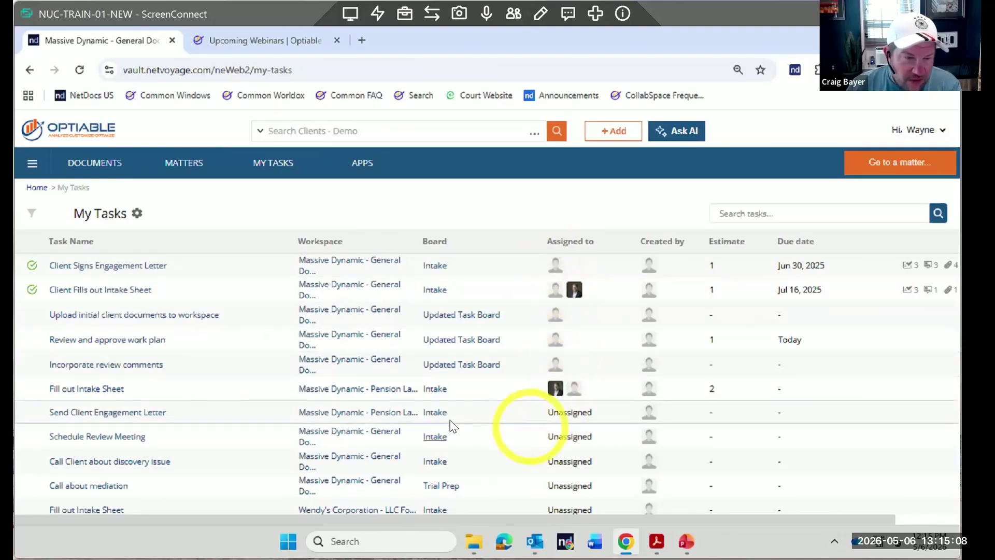
pyautogui.scroll(-5, 452, 425)
pyautogui.scroll(-10, 452, 430)
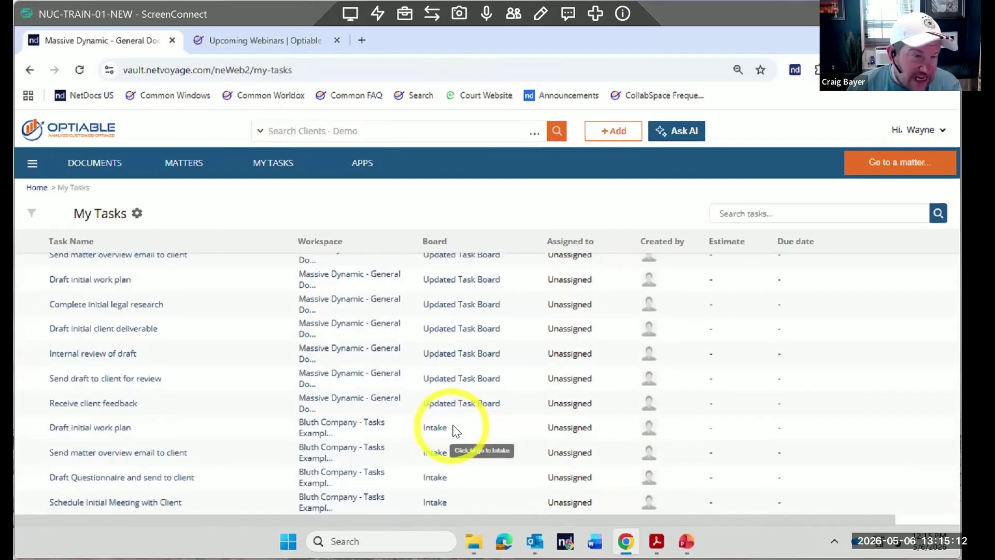
pyautogui.scroll(-5, 455, 431)
pyautogui.scroll(15, 455, 431)
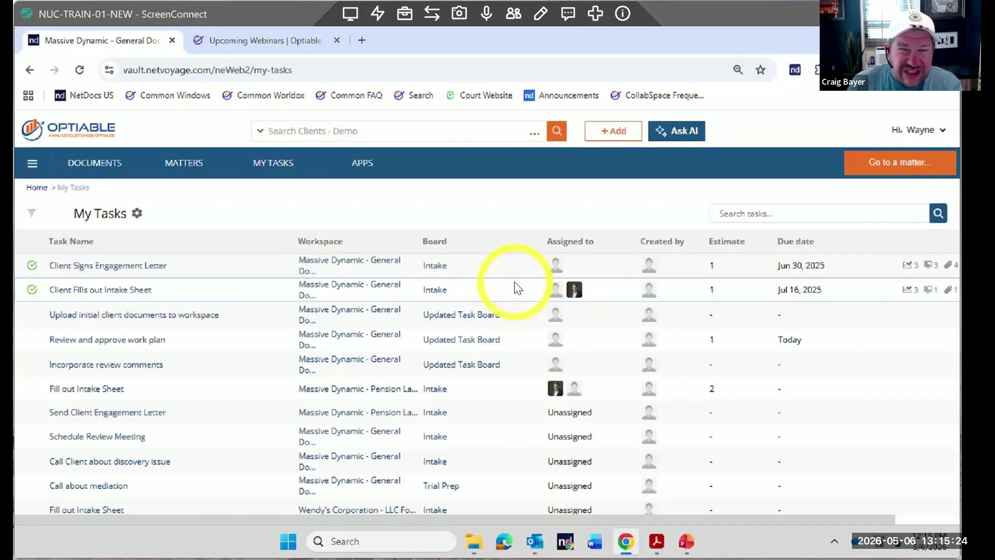
# Filter My Tasks by task workspace to show only "Bluth Company - Tasks Example"
pyautogui.click(32, 213)
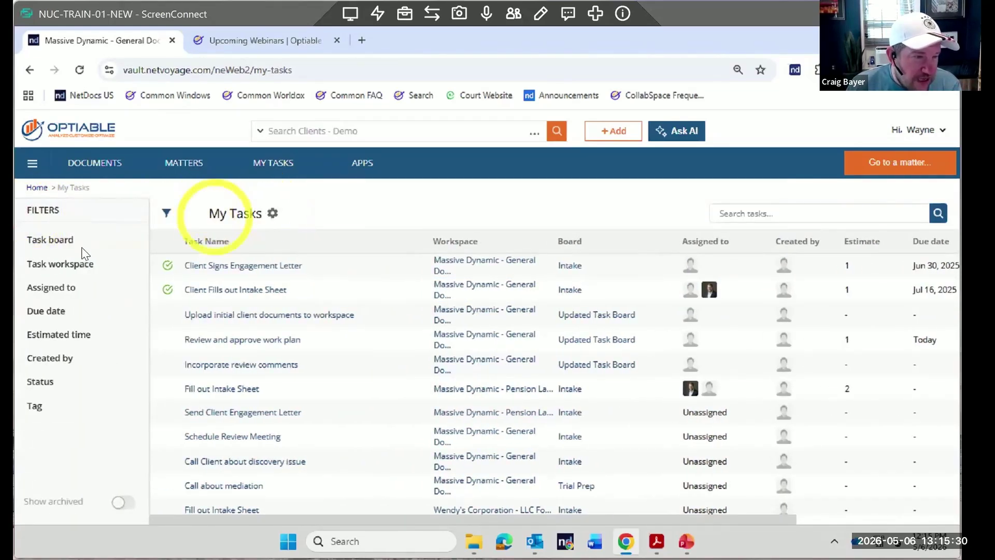
pyautogui.click(62, 244)
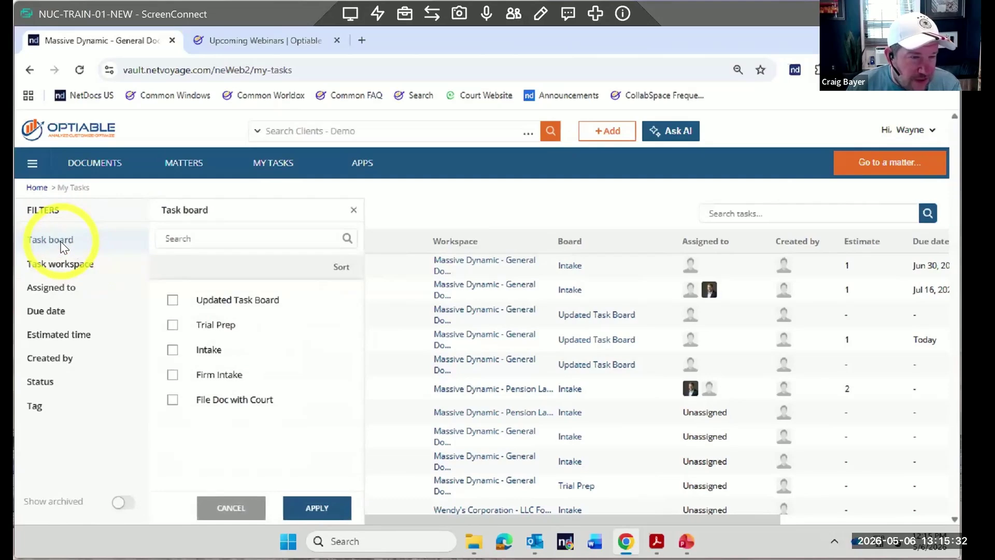
pyautogui.click(54, 264)
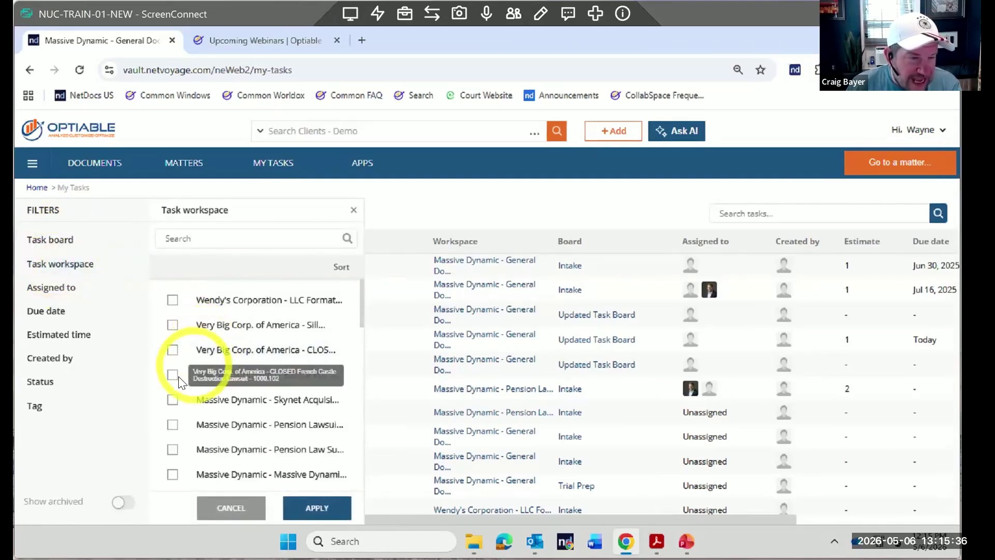
pyautogui.scroll(-15, 177, 386)
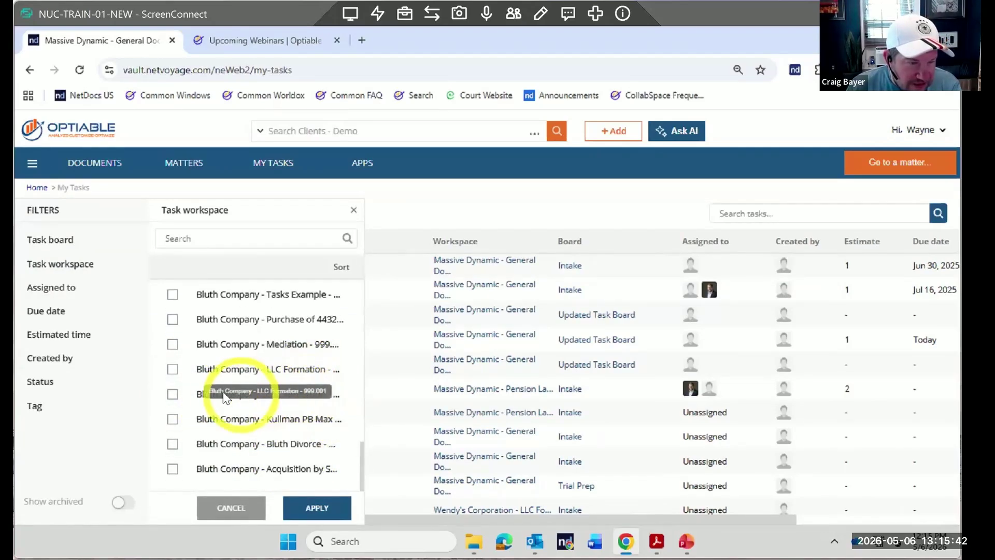
pyautogui.click(172, 294)
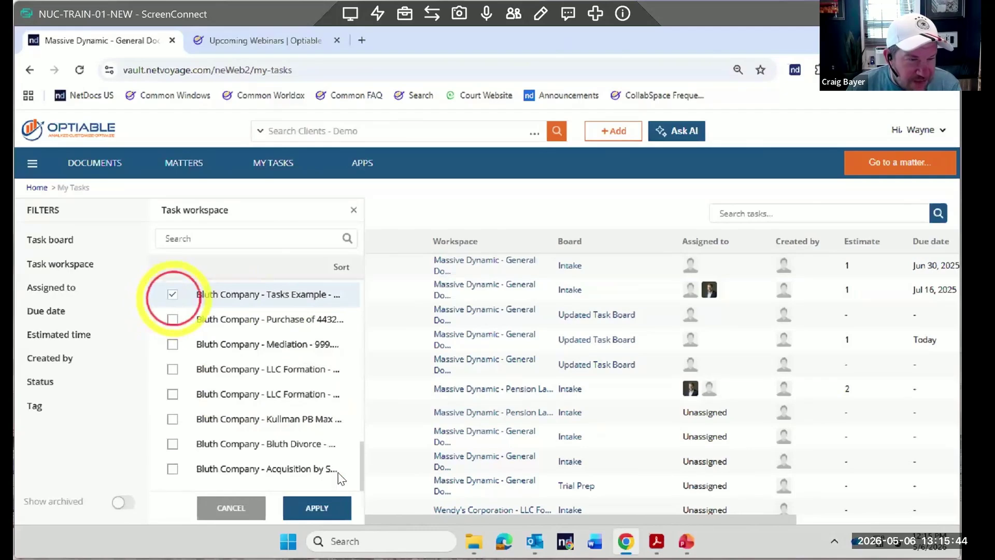
pyautogui.click(331, 505)
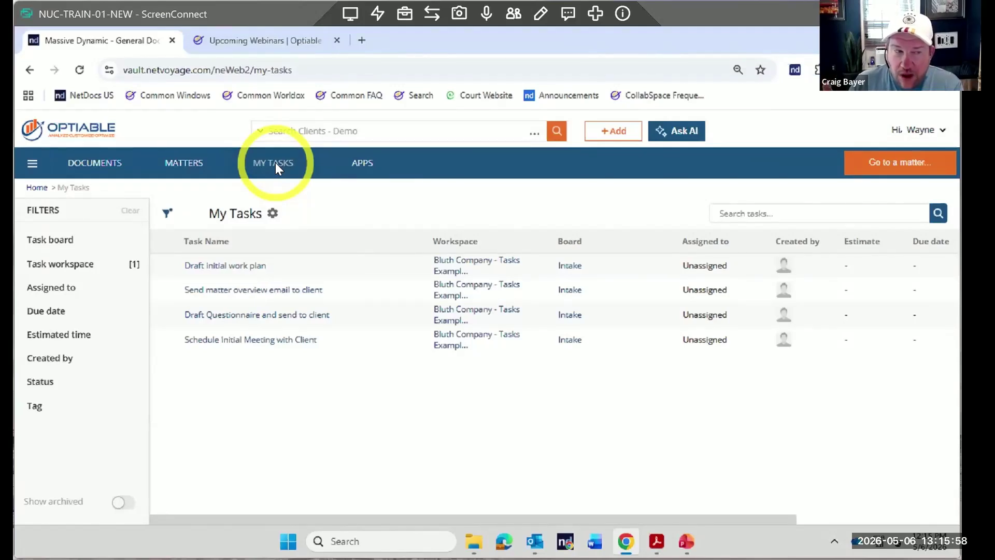
# Filter My Tasks by assignee to show only the tasks assigned to a particular colleague
pyautogui.click(67, 293)
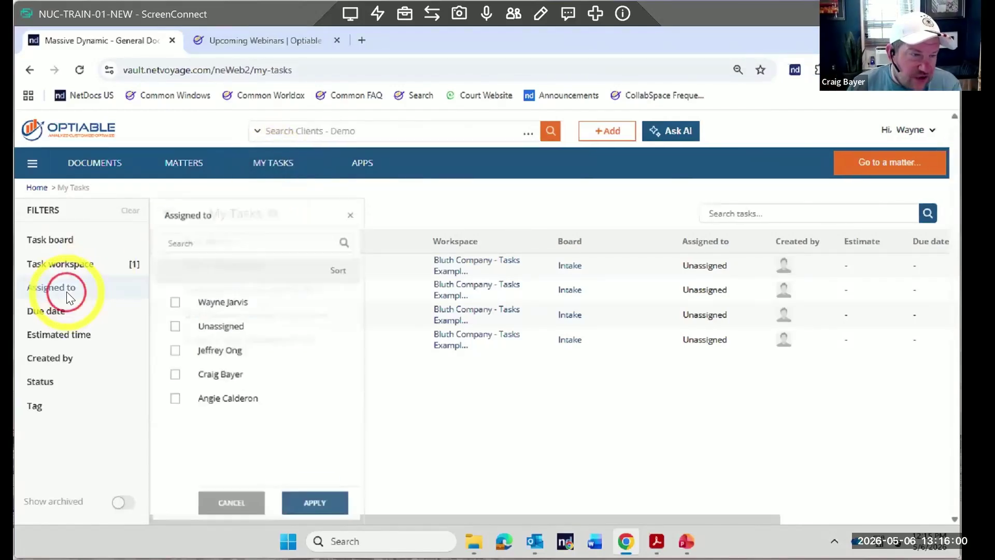
pyautogui.click(172, 374)
pyautogui.click(309, 509)
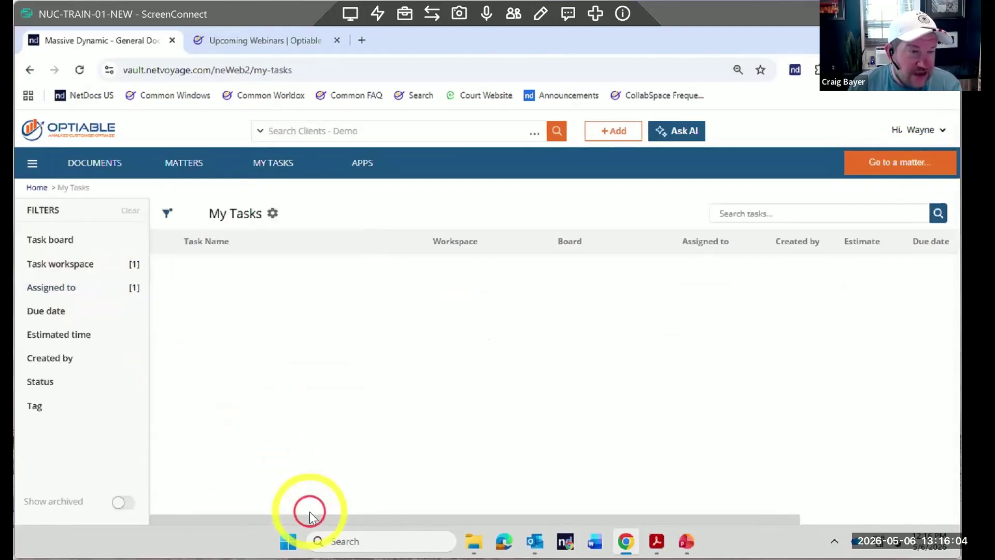
# Remove "Bluth Company - Tasks Example" from the My Tasks workspace filter, keeping the assignee filter
pyautogui.click(78, 293)
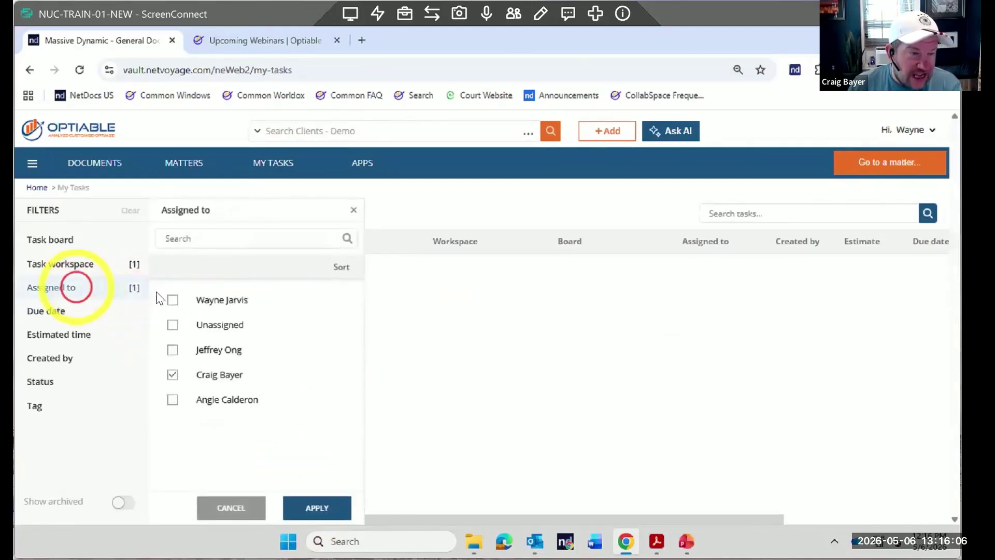
pyautogui.click(106, 266)
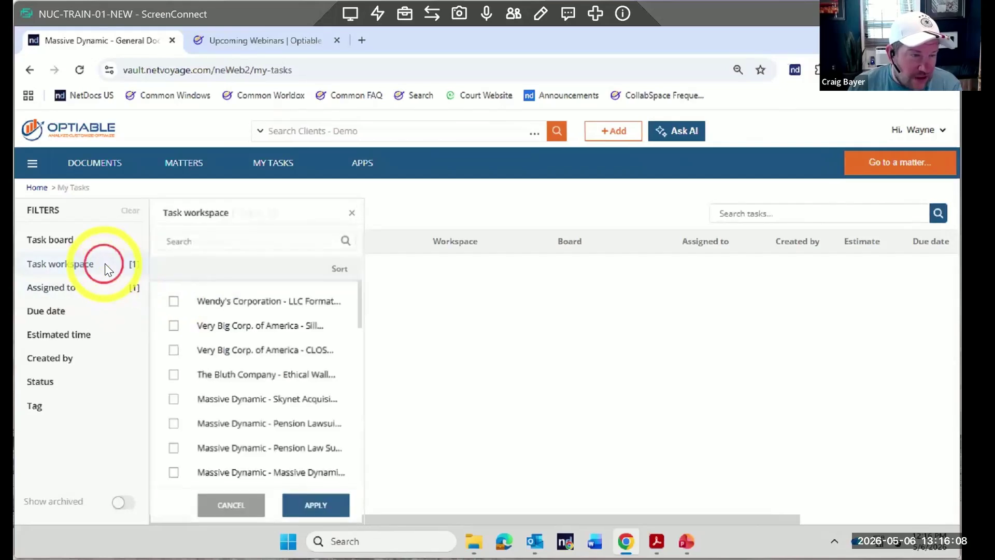
pyautogui.scroll(-5, 188, 389)
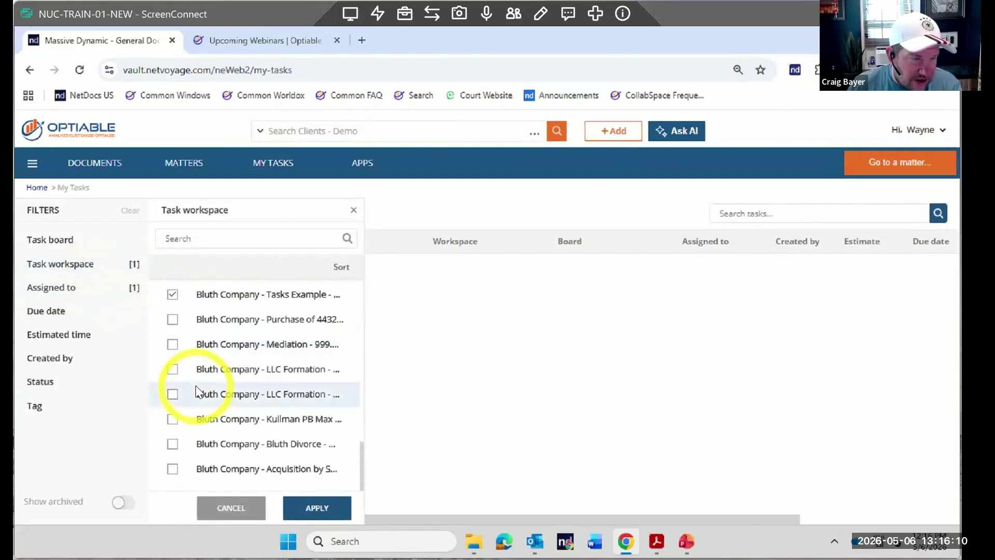
pyautogui.scroll(1, 197, 391)
pyautogui.click(173, 363)
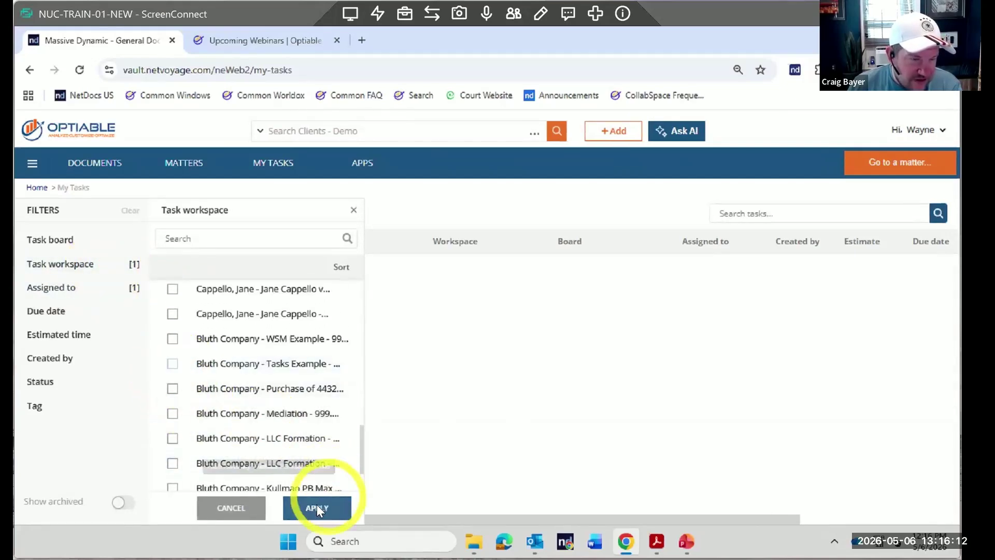
pyautogui.click(317, 508)
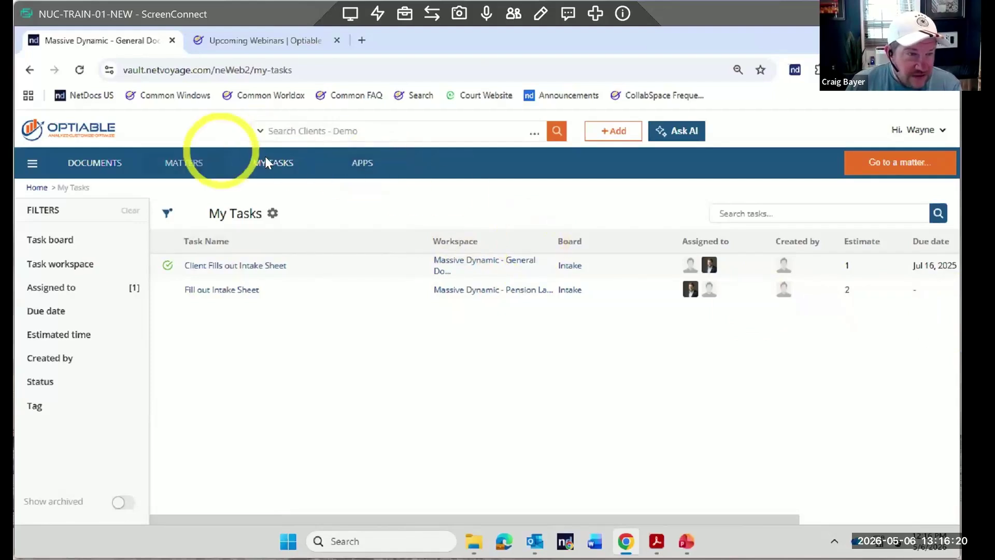
# Open the task board of the "Massive Dynamic - General Docket" workspace
pyautogui.click(70, 125)
pyautogui.click(130, 251)
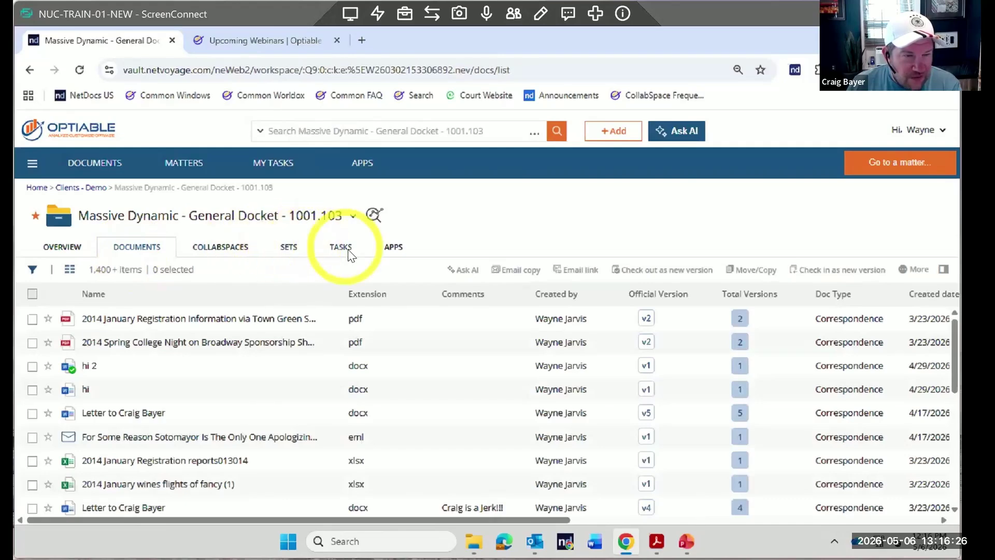
pyautogui.click(343, 250)
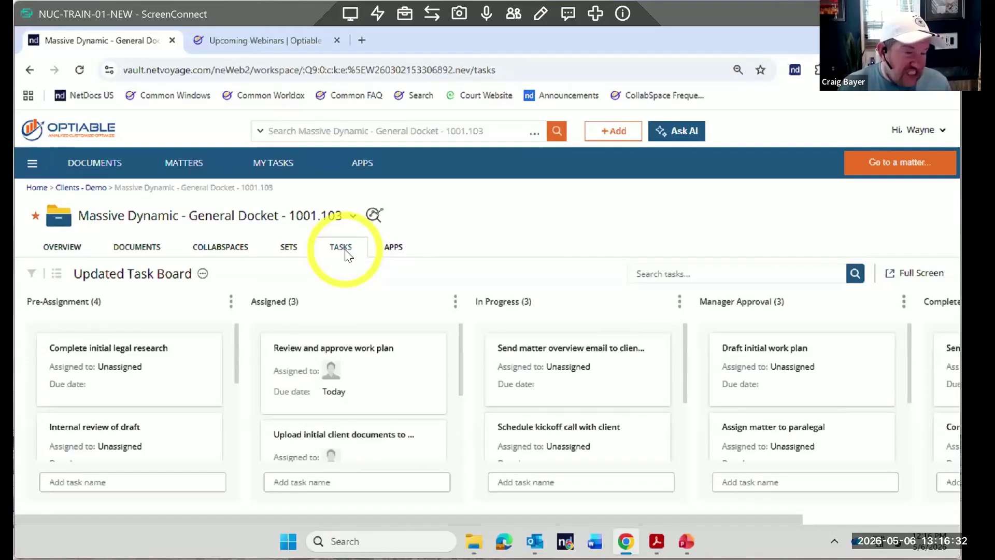
# Add a task named "Call Client" to the Pre-Assignment column of the Updated Task Board
pyautogui.click(88, 486)
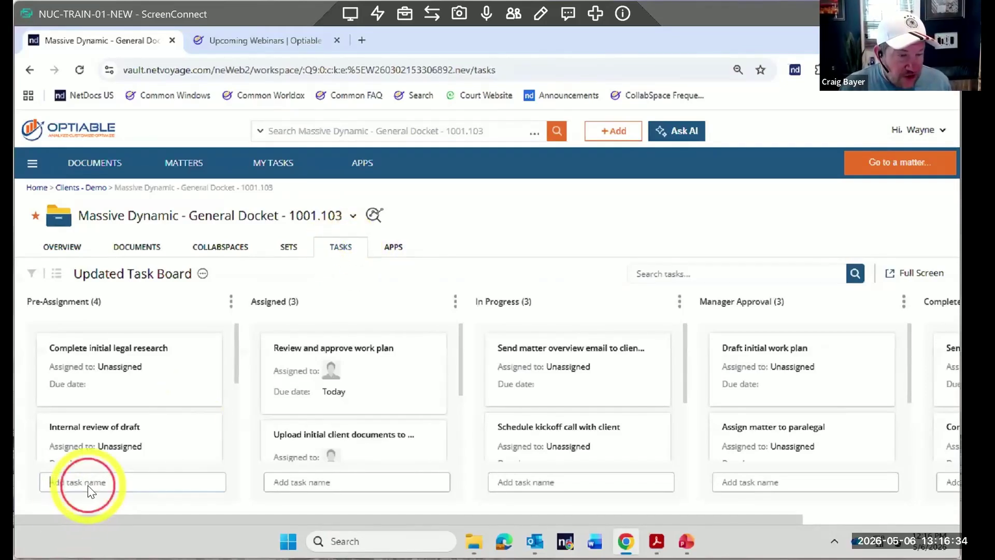
pyautogui.write('Call ')
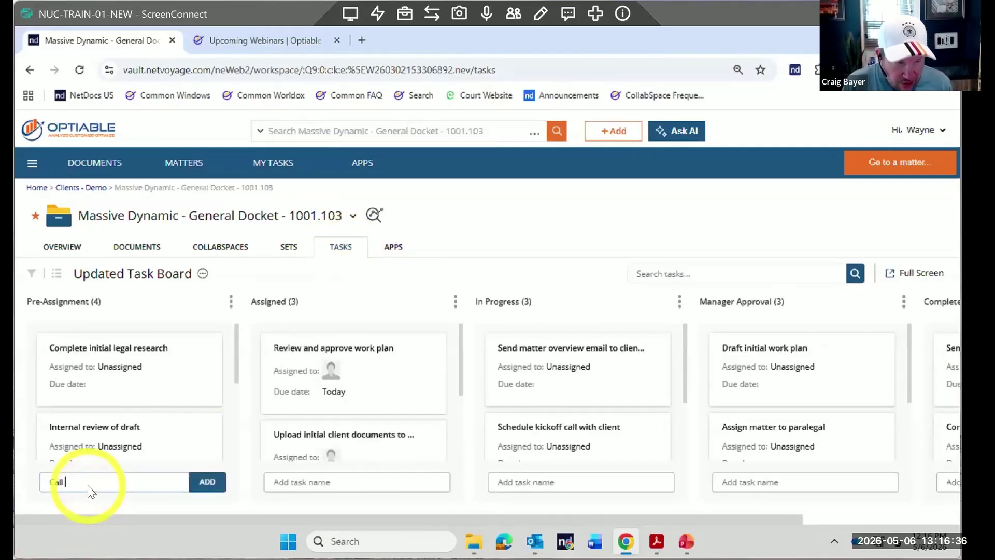
pyautogui.write('Client')
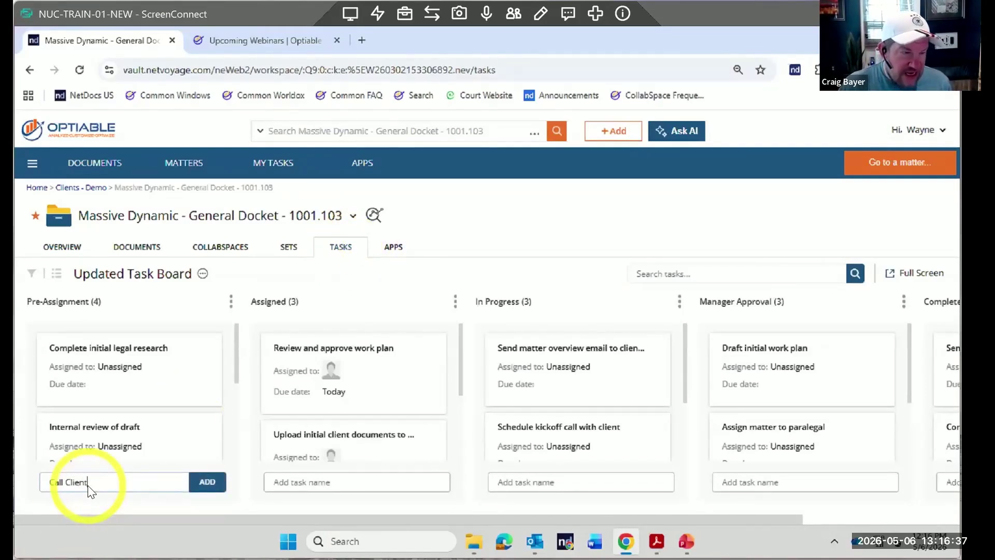
pyautogui.click(200, 481)
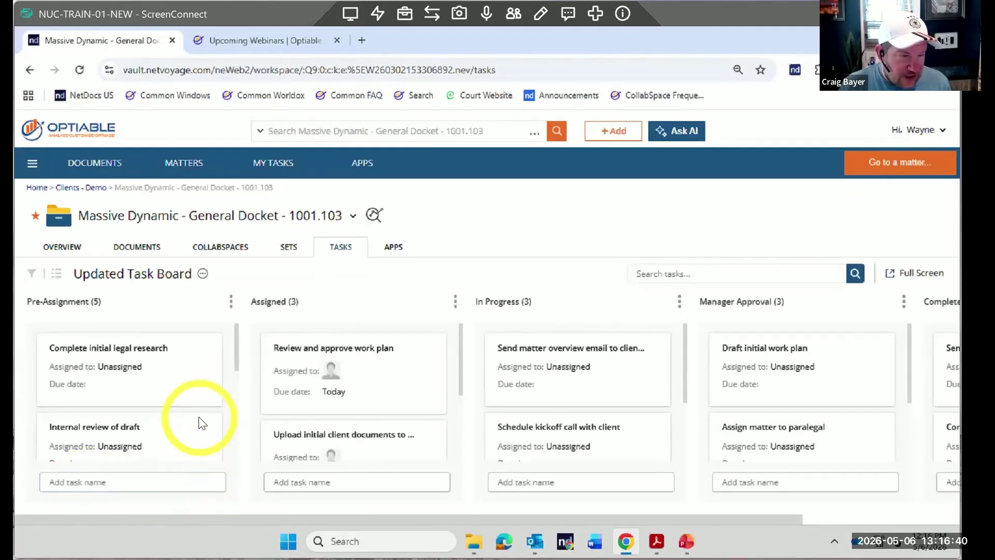
# Open the "Call Client" task and enter the description "Call client and see if they can meet next week."
pyautogui.scroll(-3, 197, 419)
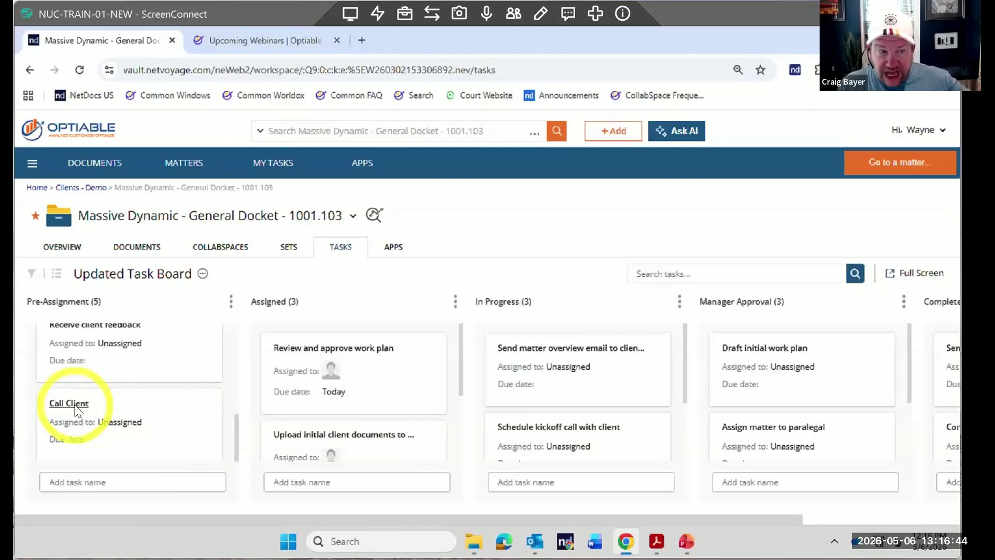
pyautogui.click(77, 405)
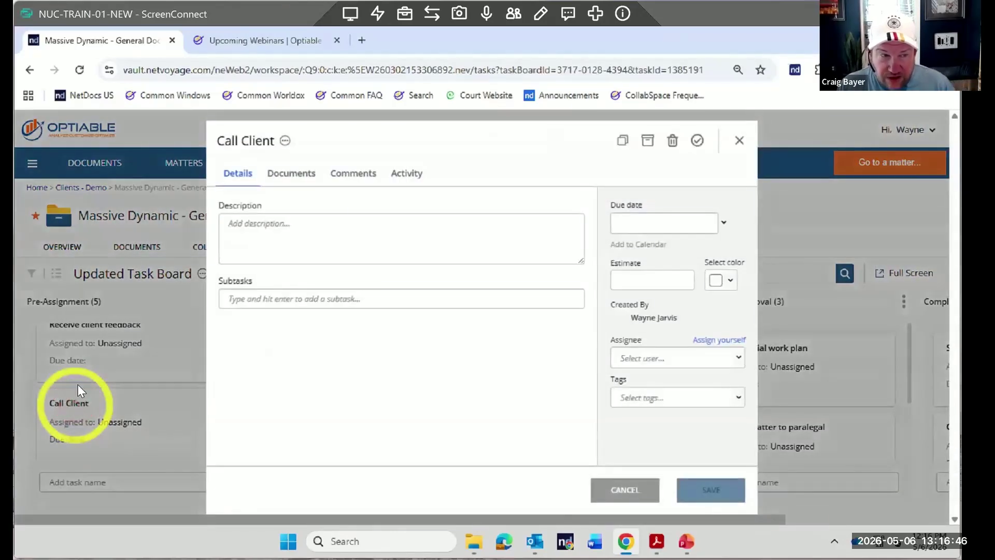
pyautogui.click(250, 242)
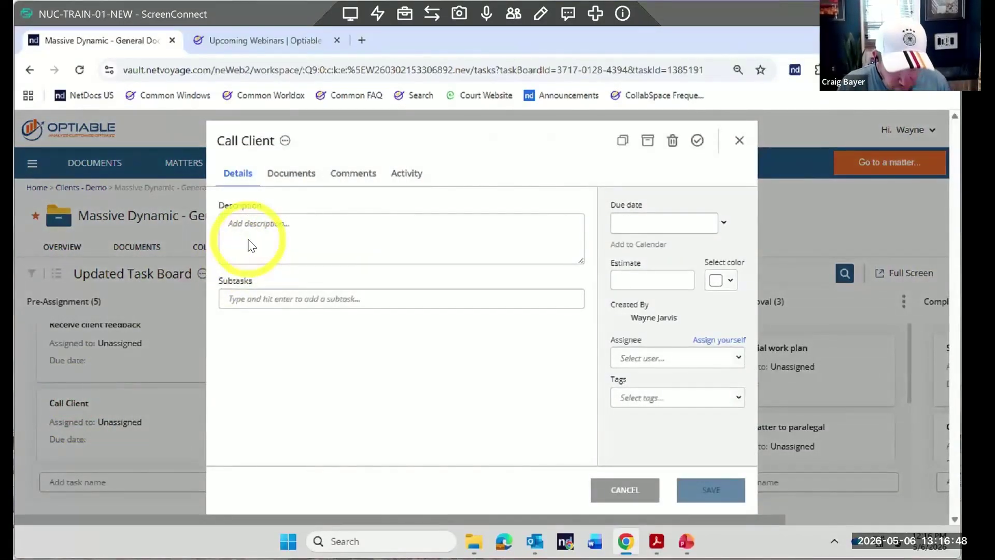
pyautogui.write('Call client and see')
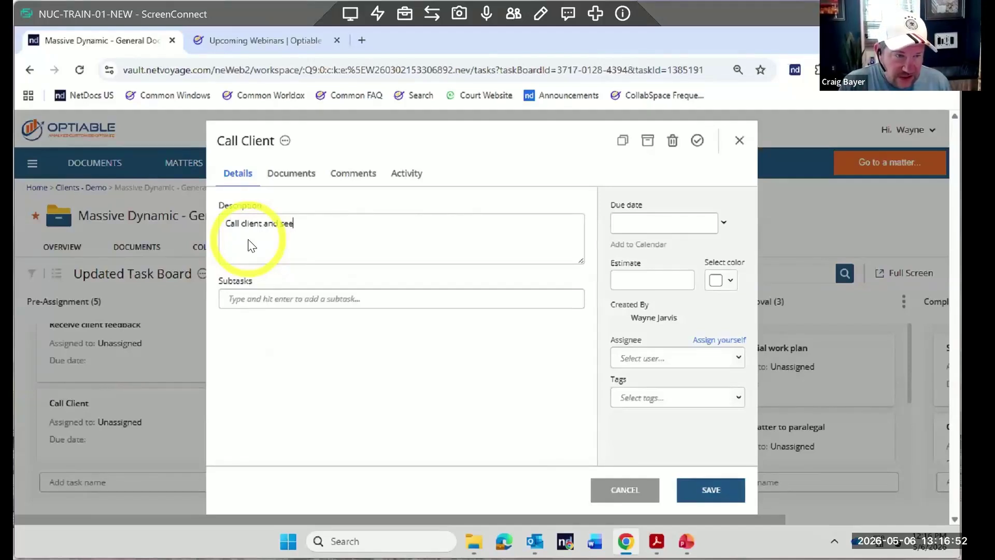
pyautogui.write(' if they can meet next week.')
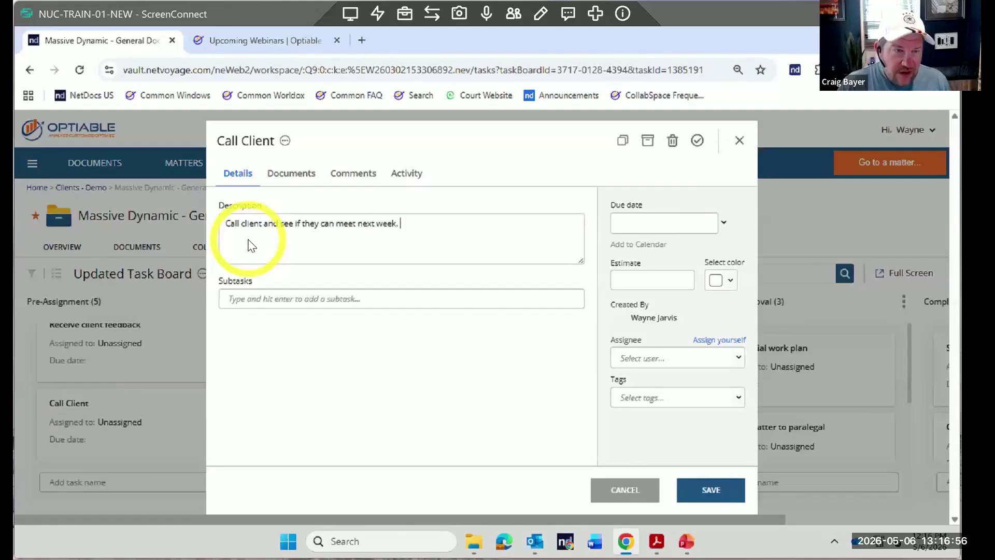
# Add the subtasks "Call Client" and "Schedule appointment" to the "Call Client" task
pyautogui.click(258, 300)
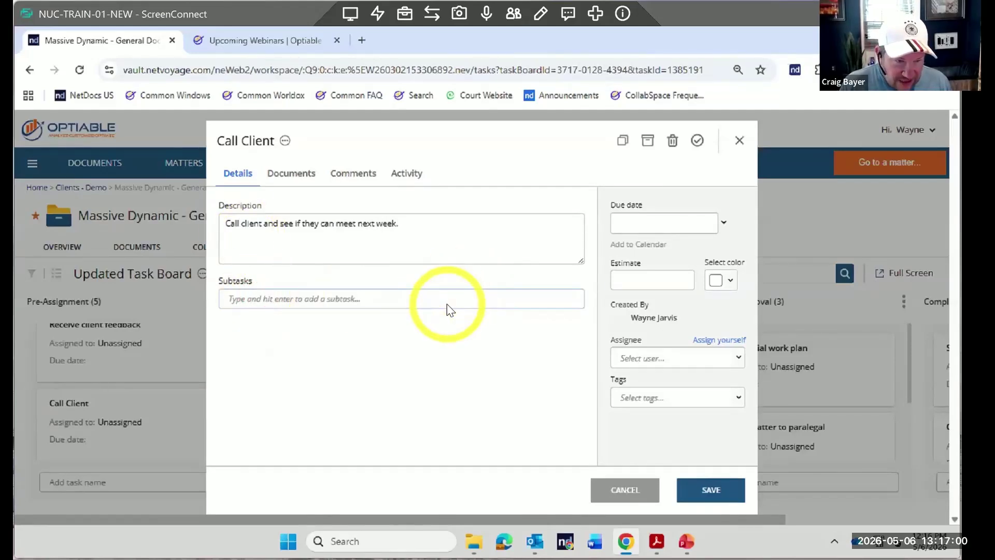
pyautogui.write('Call Cli')
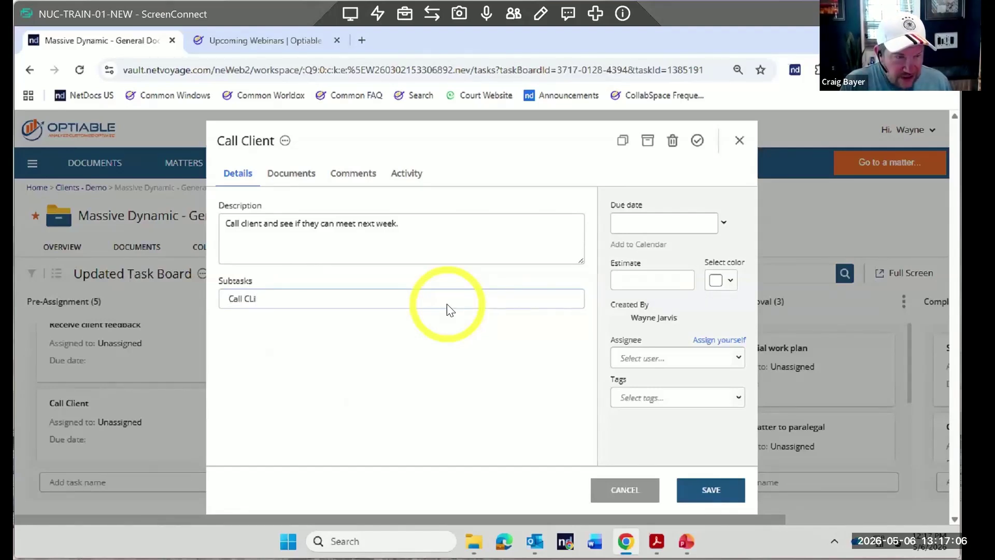
pyautogui.write('ent')
pyautogui.press('Return')
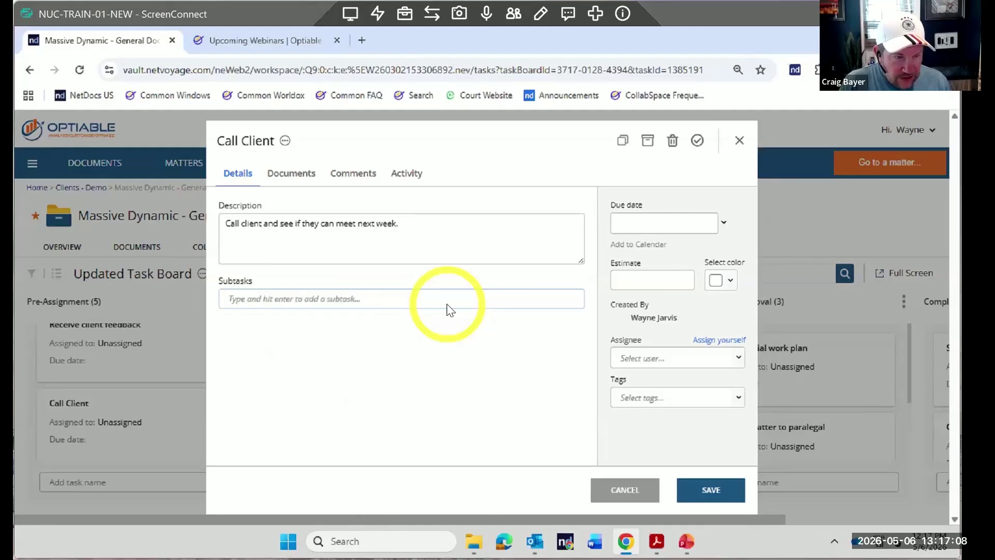
pyautogui.write('Schedule')
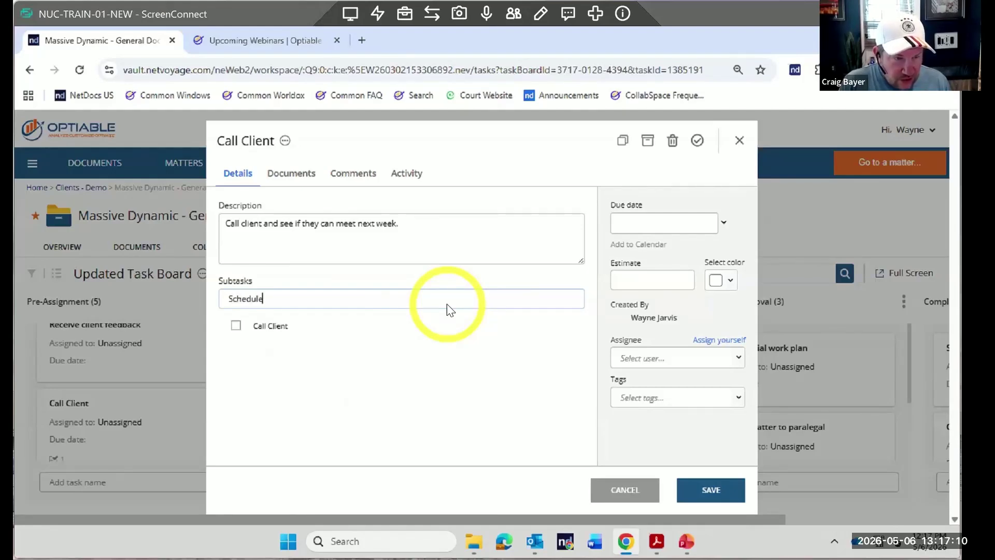
pyautogui.write(' appointment')
pyautogui.press('Return')
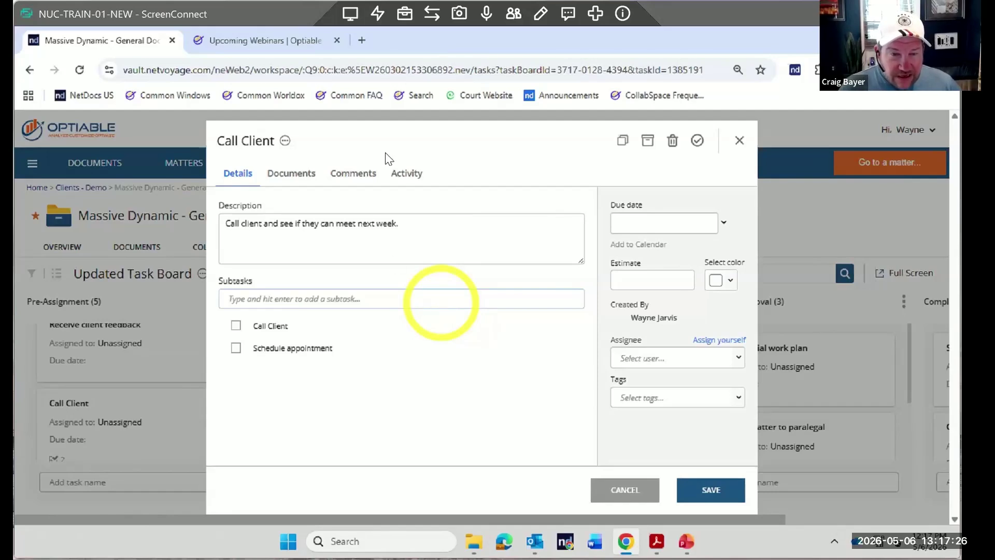
# Set the "Call Client" task's estimate to 1 and assign the task to yourself
pyautogui.click(668, 285)
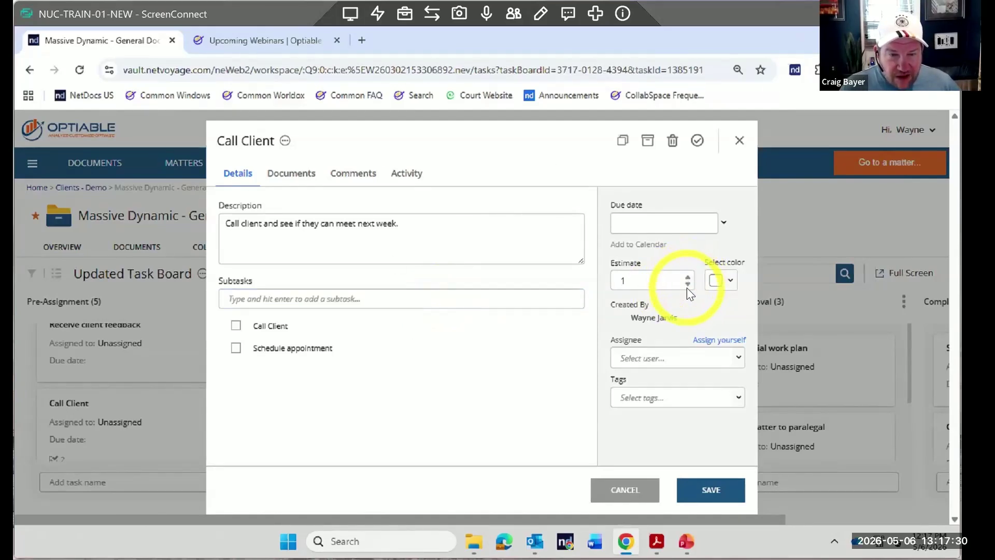
pyautogui.click(688, 277)
pyautogui.click(687, 278)
pyautogui.click(688, 284)
pyautogui.click(688, 284)
pyautogui.click(687, 284)
pyautogui.click(688, 277)
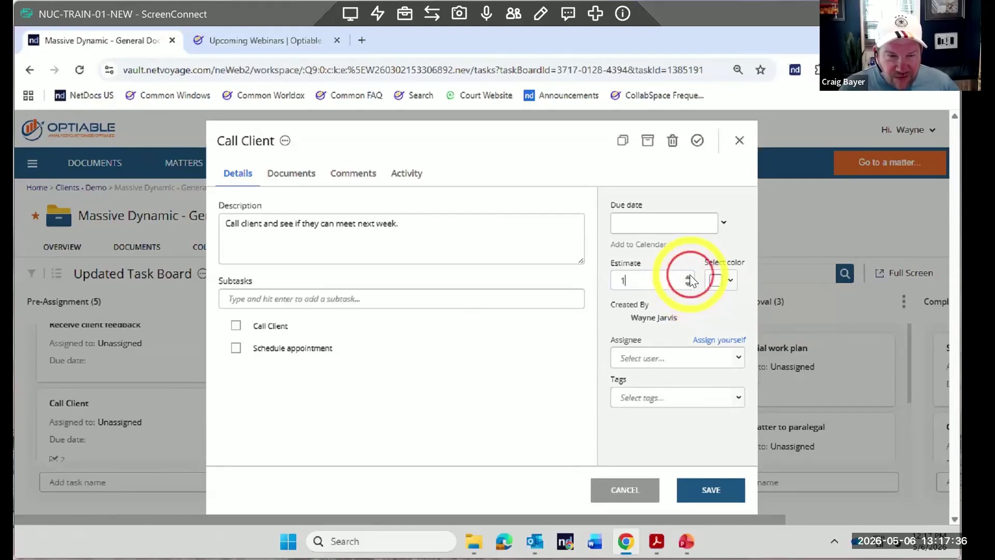
pyautogui.click(682, 357)
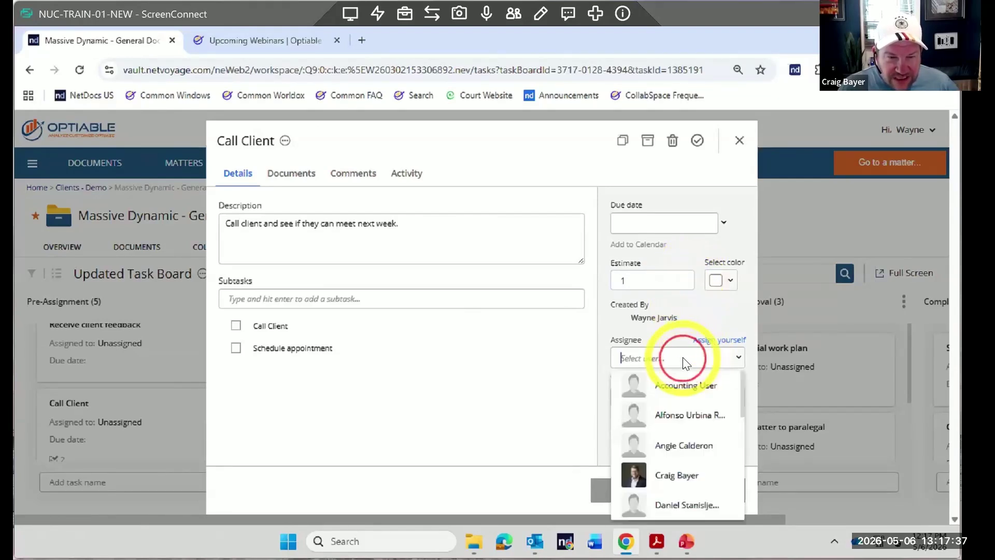
pyautogui.click(708, 340)
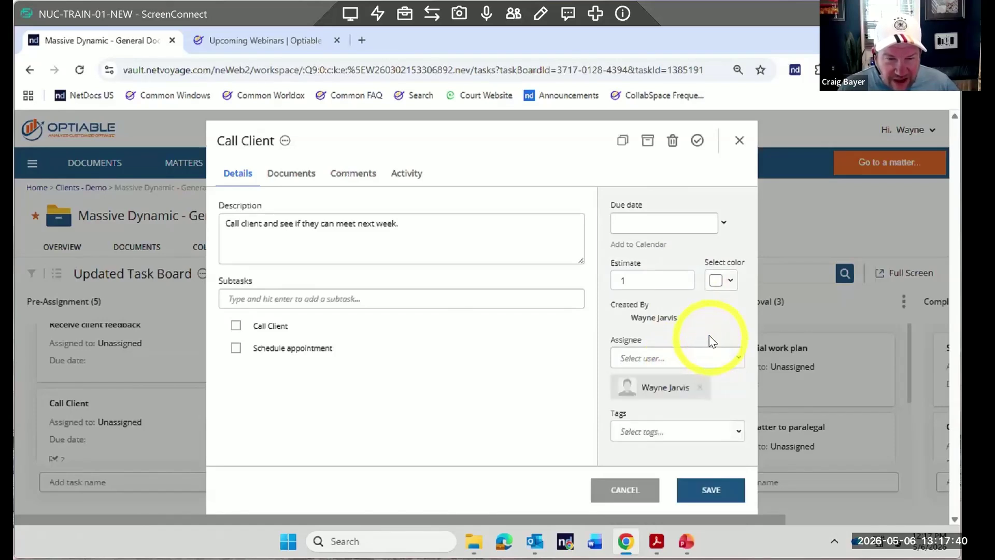
# Create a new tag named "Phone Call" from the task's tag management, then save the "Call Client" task
pyautogui.click(738, 432)
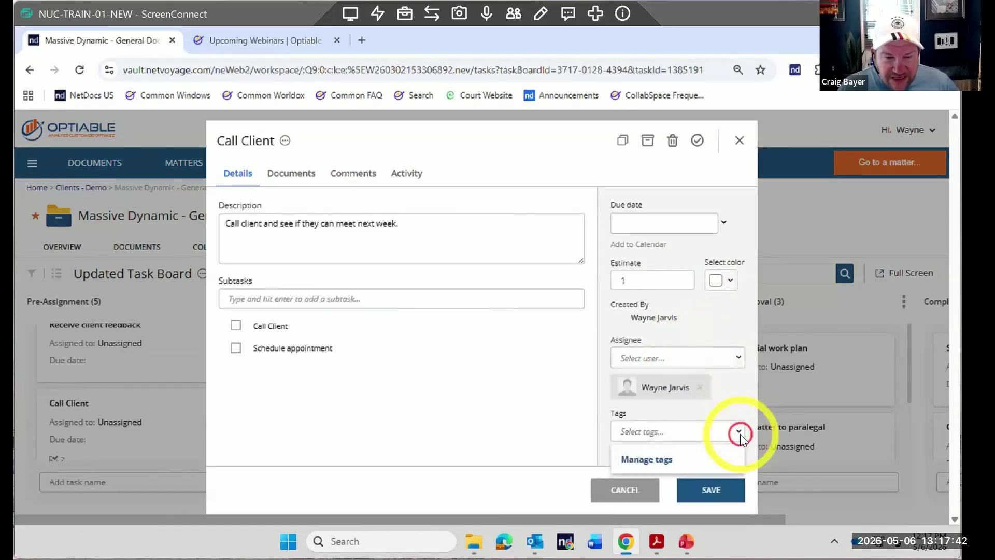
pyautogui.click(661, 459)
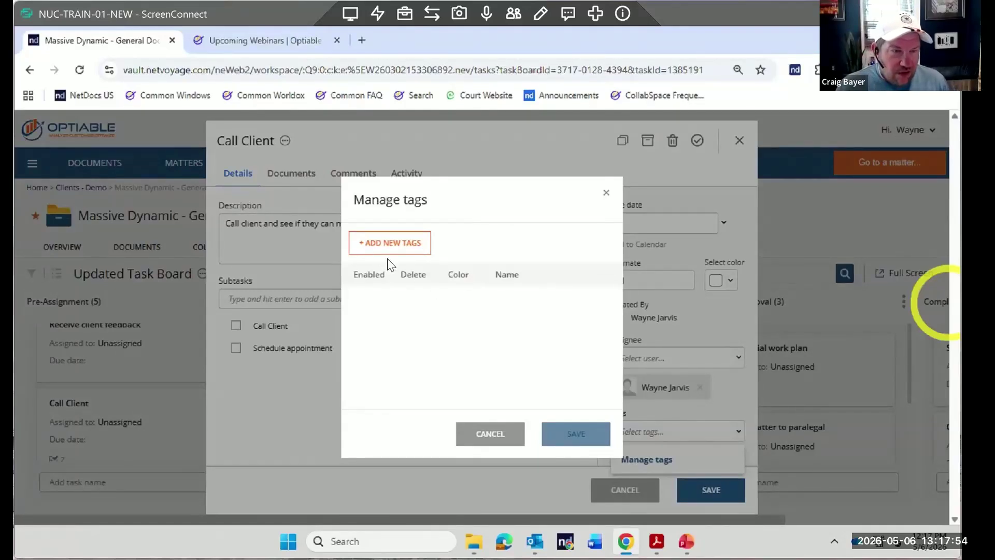
pyautogui.click(383, 245)
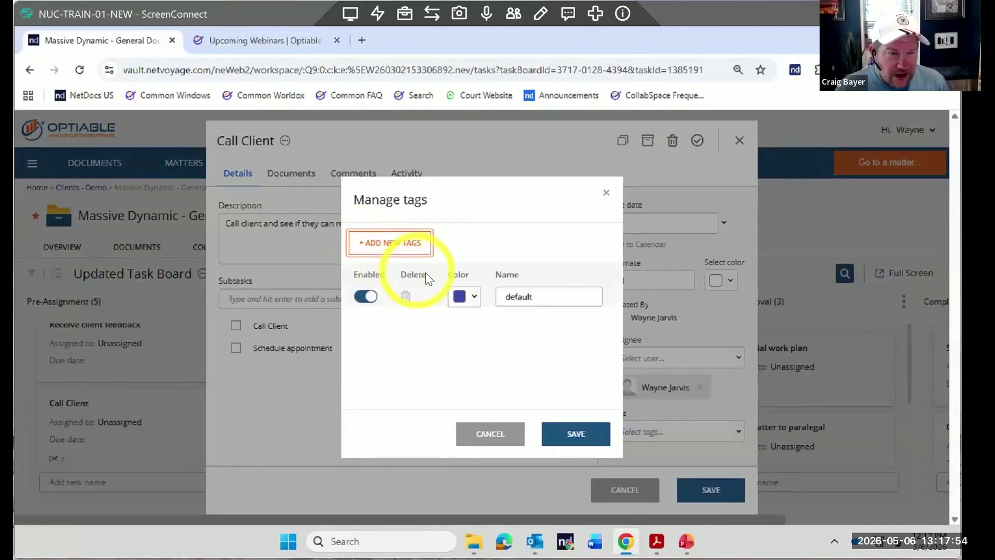
pyautogui.doubleClick(529, 297)
pyautogui.write('Phone Call')
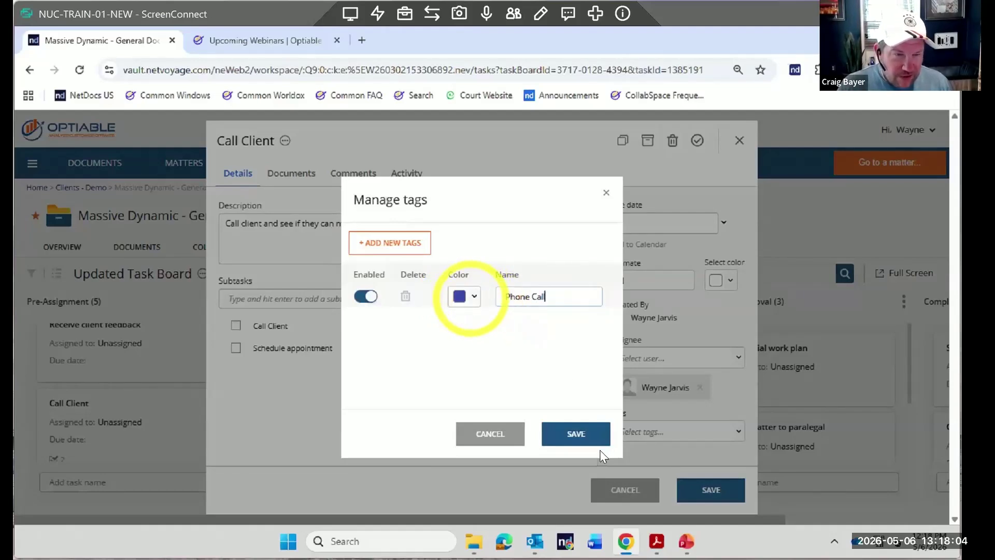
pyautogui.click(577, 435)
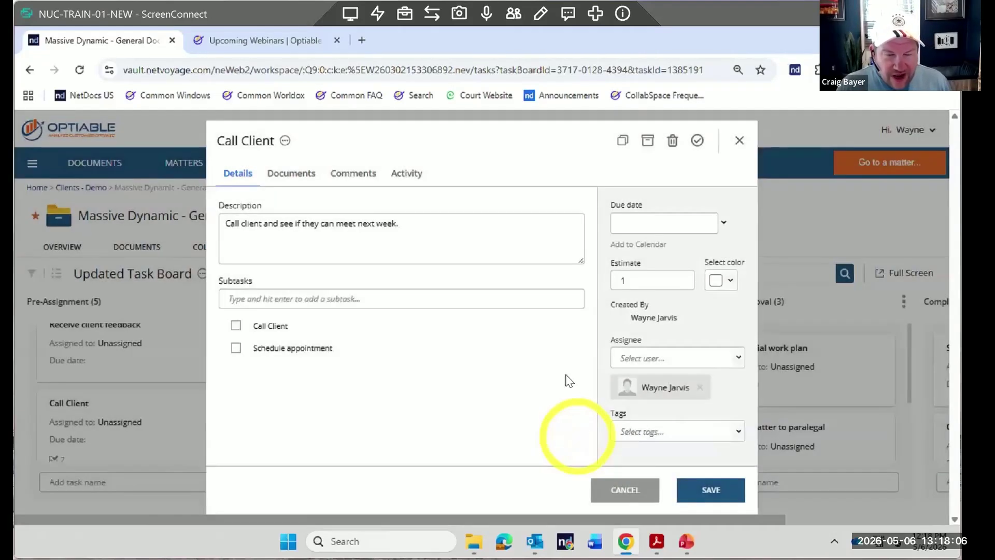
pyautogui.click(697, 490)
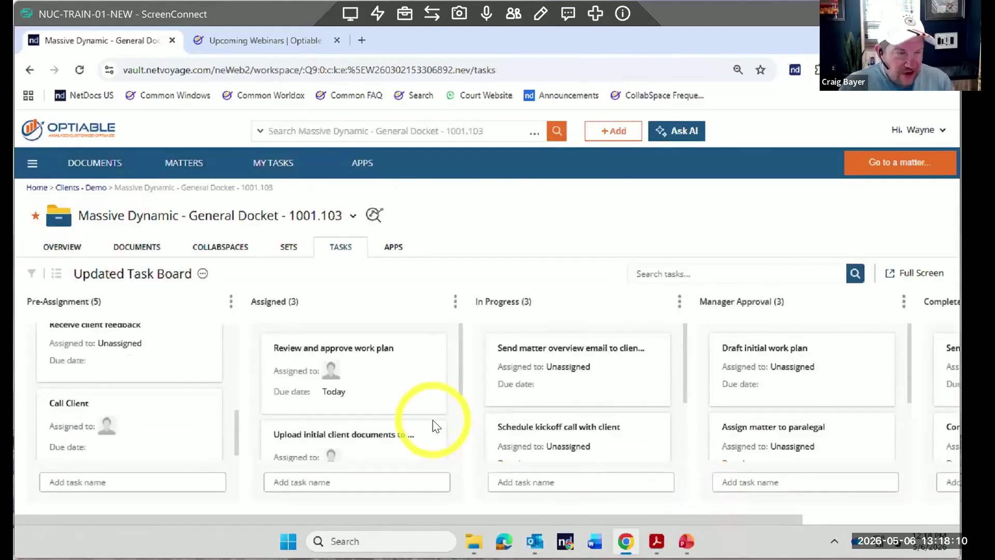
# Move the "Call Client" task to the In Progress column, then add the "Phone Call" tag to it and save
pyautogui.moveTo(100, 398); pyautogui.dragTo(544, 334)
pyautogui.click(592, 348)
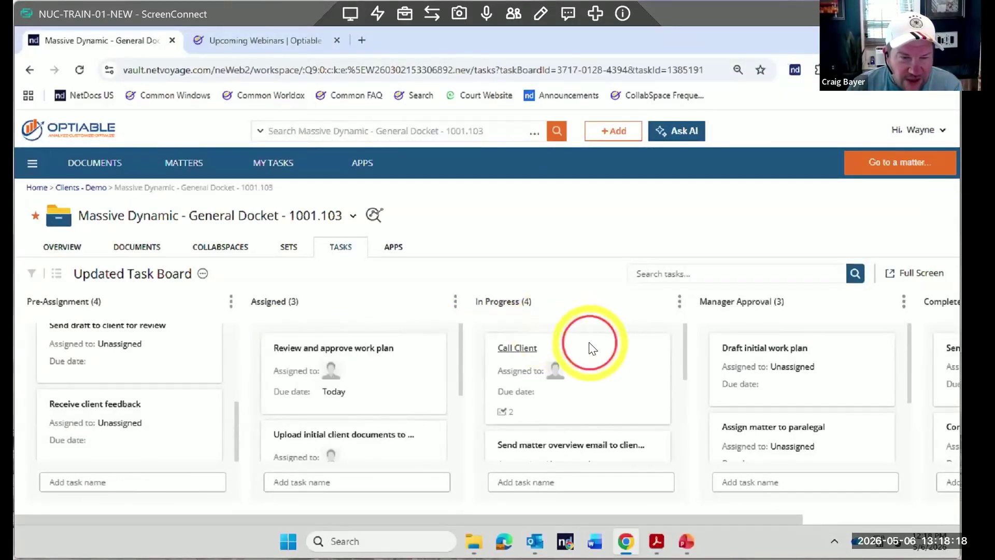
pyautogui.click(675, 418)
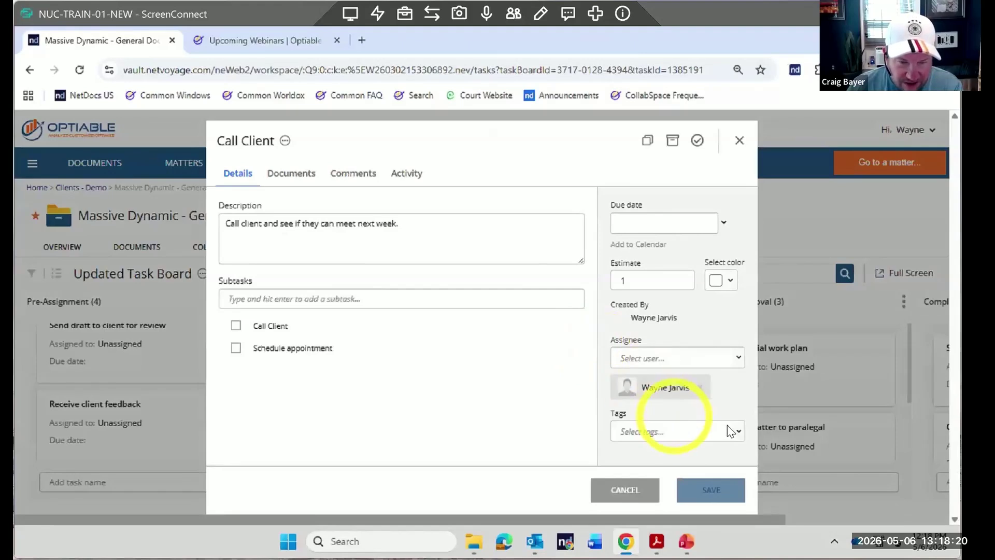
pyautogui.click(738, 433)
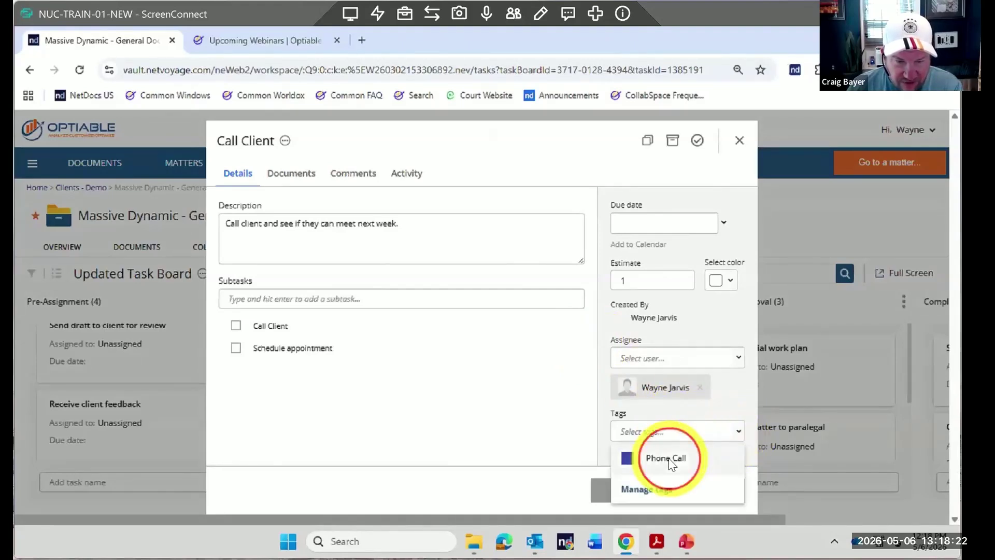
pyautogui.click(660, 461)
pyautogui.click(698, 495)
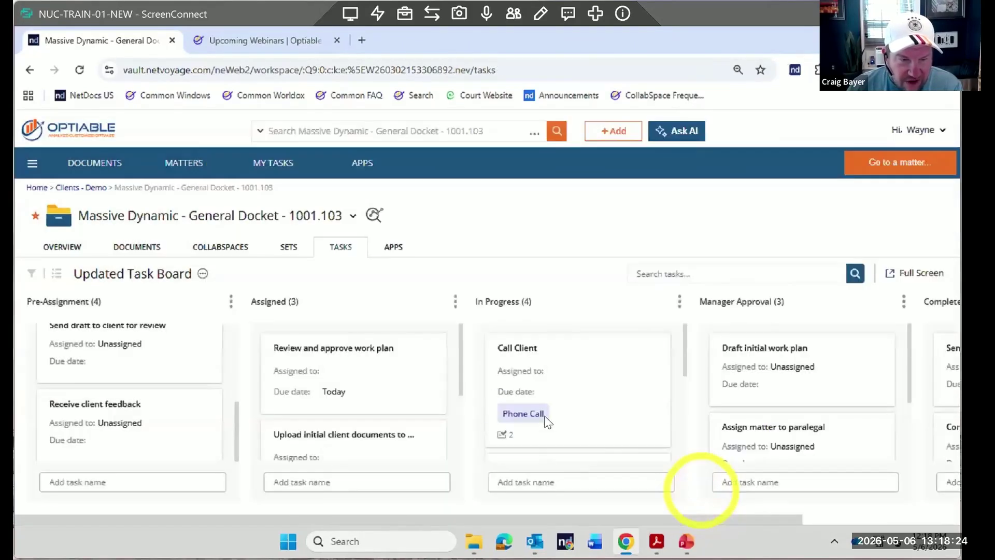
# Set the "Call Client" task's due date to 2026-05-06 and save the task
pyautogui.click(537, 414)
pyautogui.click(611, 375)
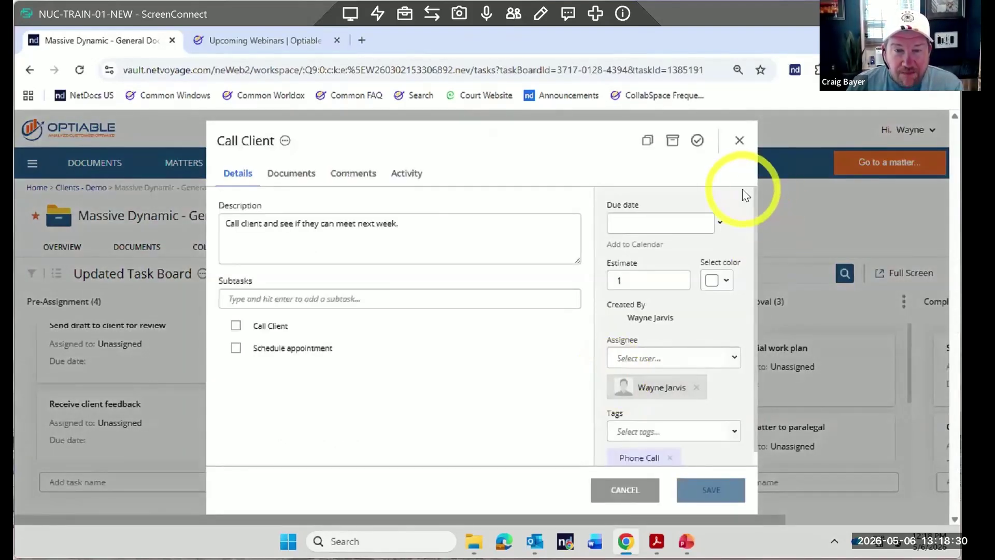
pyautogui.click(721, 222)
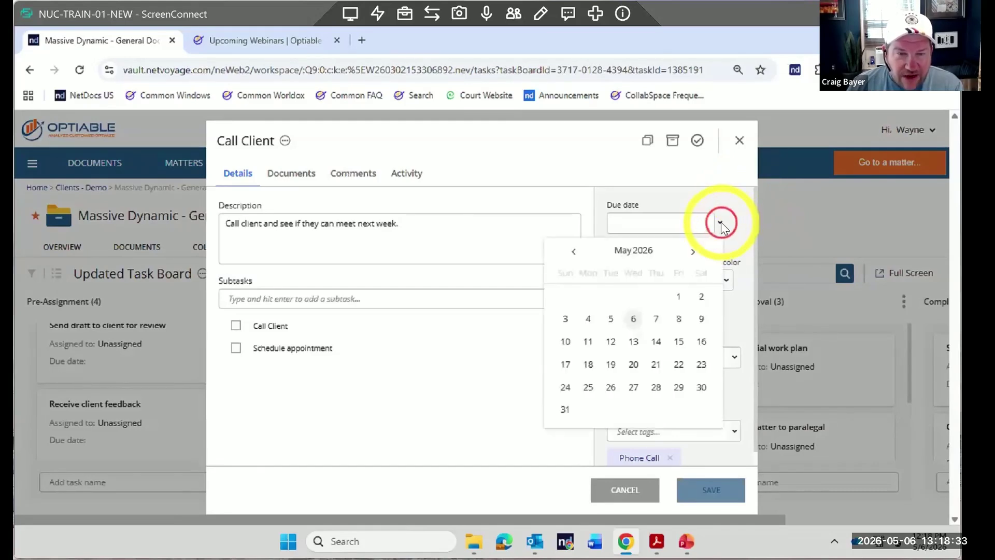
pyautogui.click(634, 318)
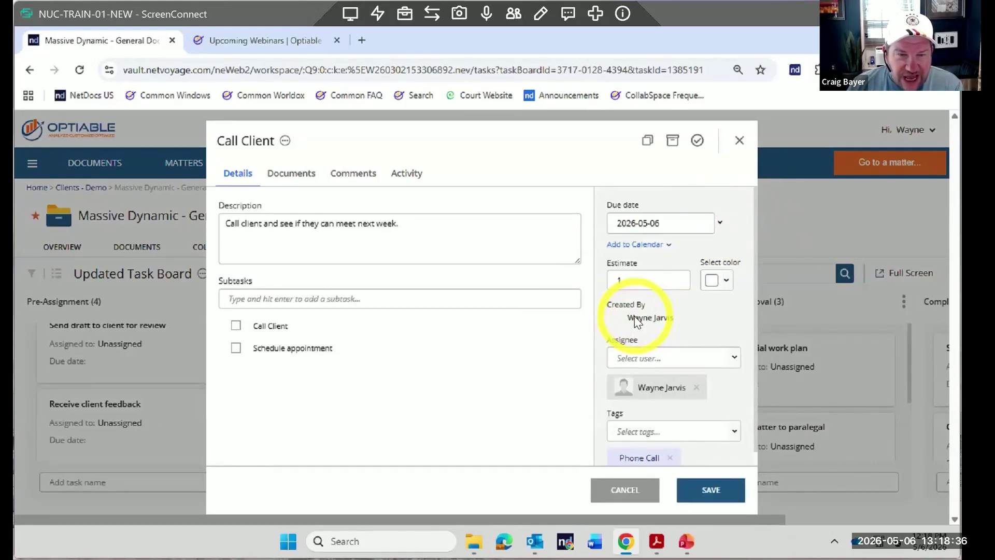
pyautogui.click(704, 486)
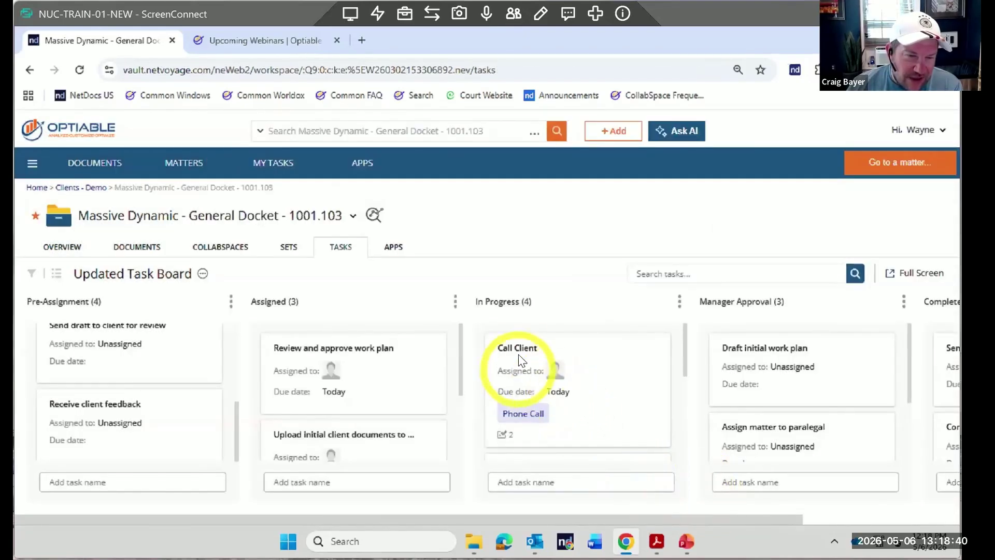
# Add the "Call Client" task's due date to the calendar as Outlook & iCal and open the downloaded calendar file
pyautogui.click(518, 354)
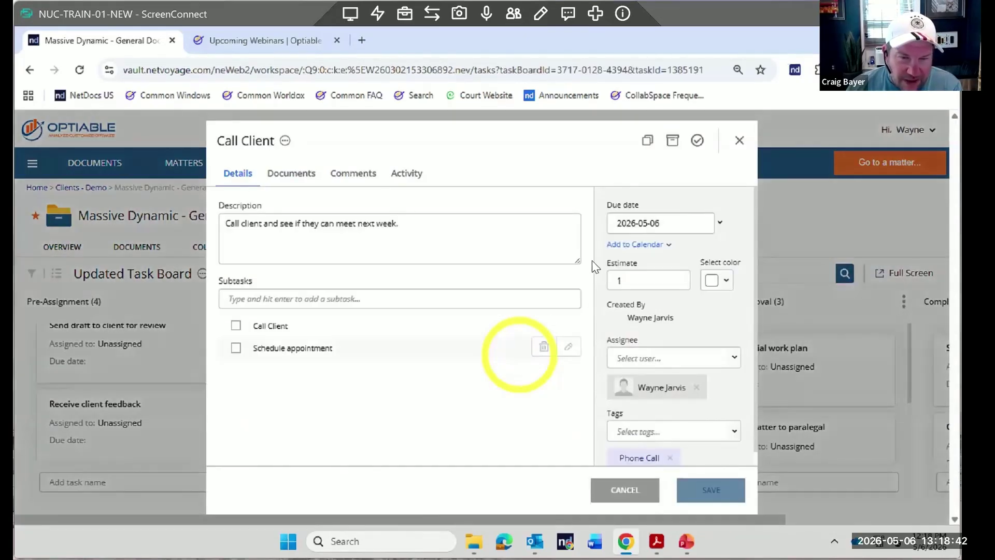
pyautogui.click(668, 244)
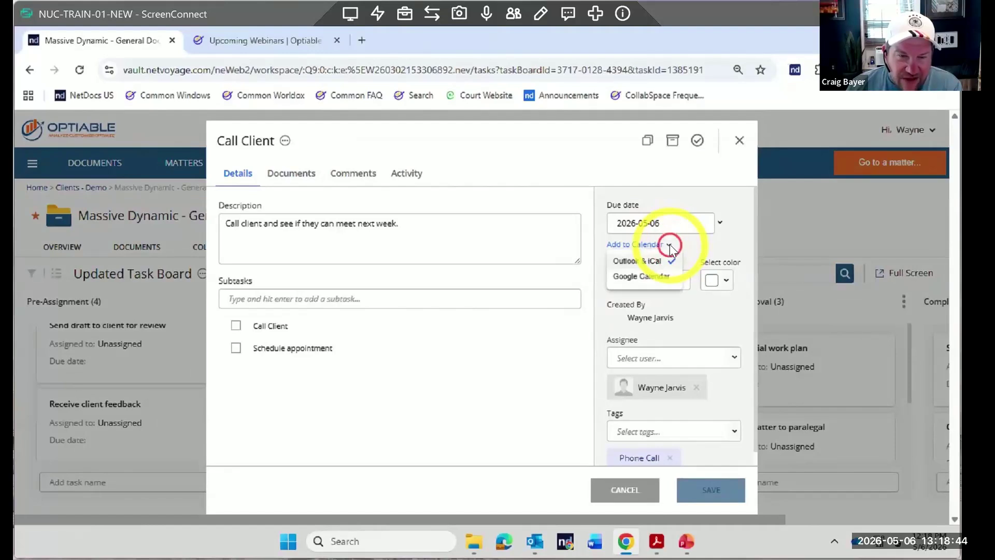
pyautogui.click(641, 262)
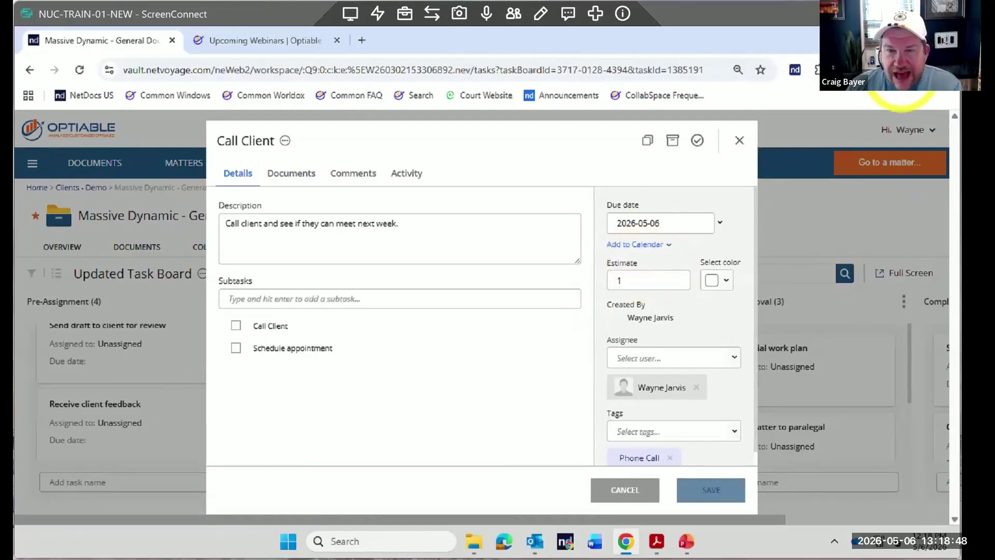
pyautogui.click(900, 73)
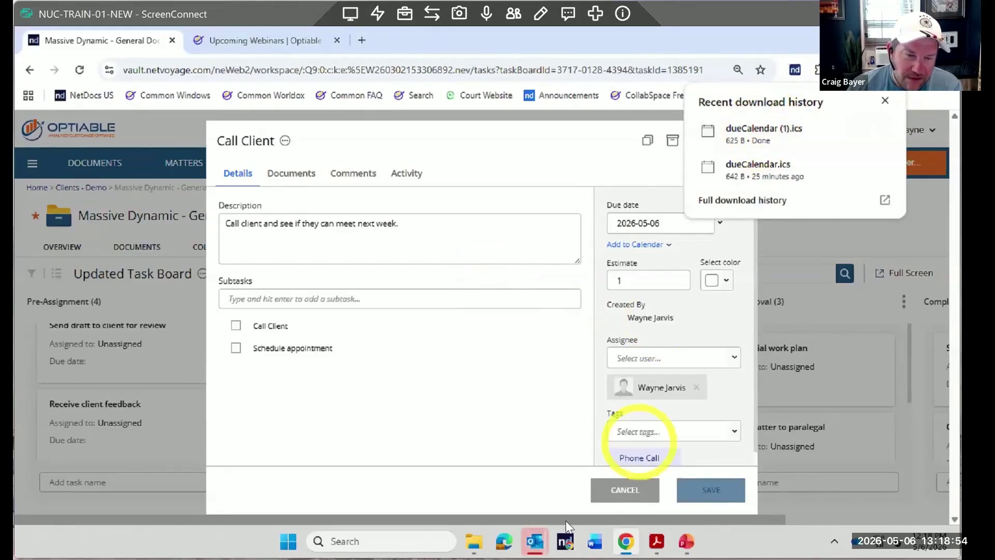
# Switch to Outlook, examine the invited event for the "Call Client" due date, and close its window
pyautogui.moveTo(534, 539)
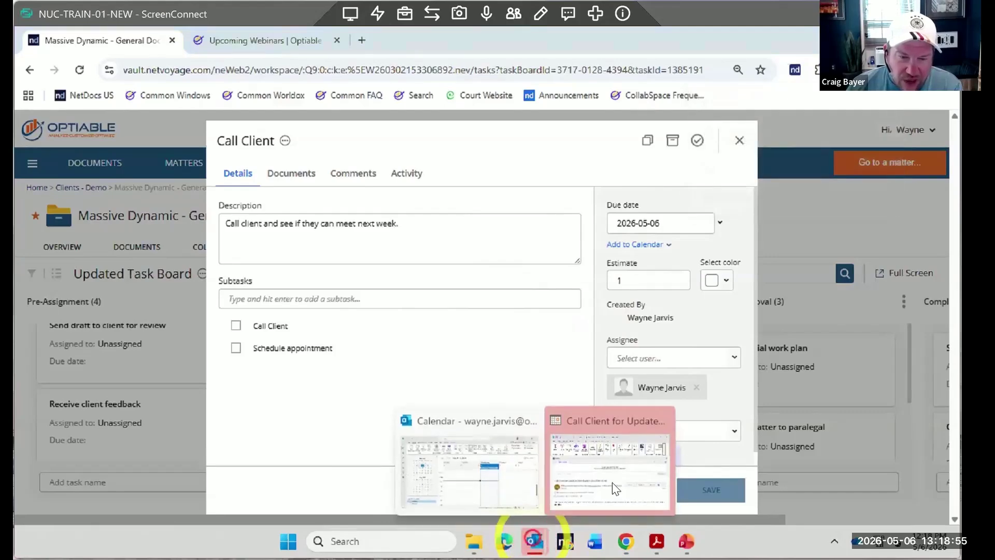
pyautogui.click(581, 456)
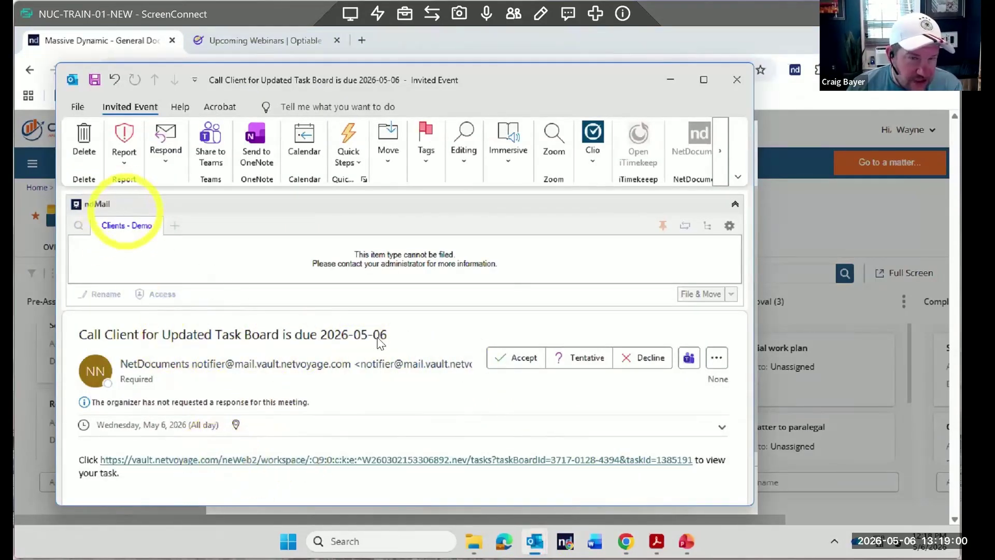
pyautogui.click(740, 81)
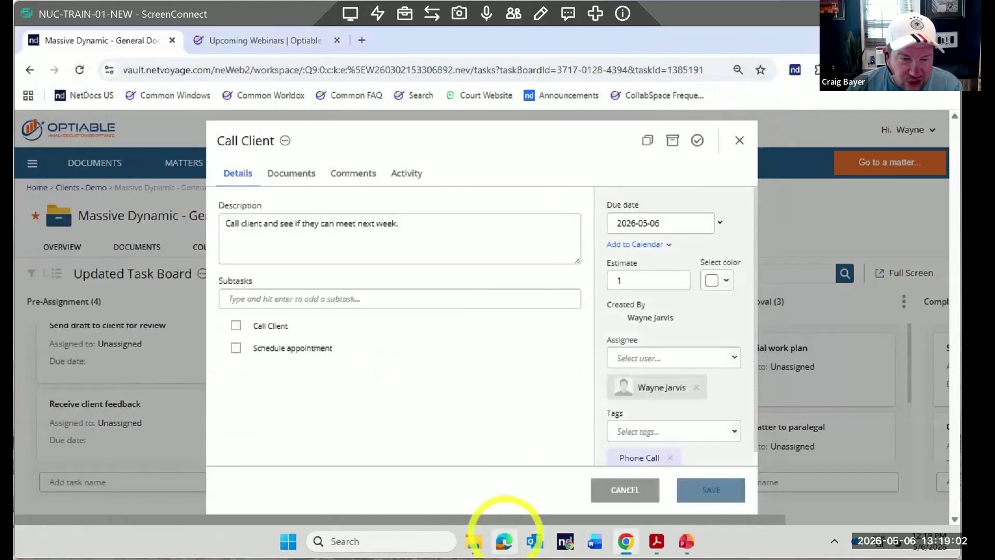
# Accept the "Call Client" event on Wednesday, May 6 in the Outlook calendar
pyautogui.click(535, 541)
pyautogui.click(601, 240)
pyautogui.rightClick(601, 241)
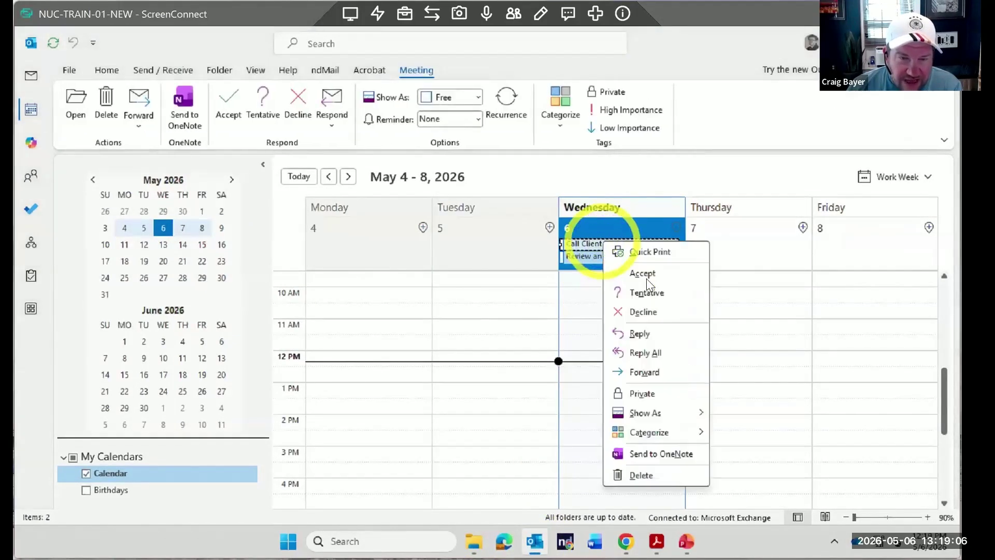
pyautogui.click(646, 279)
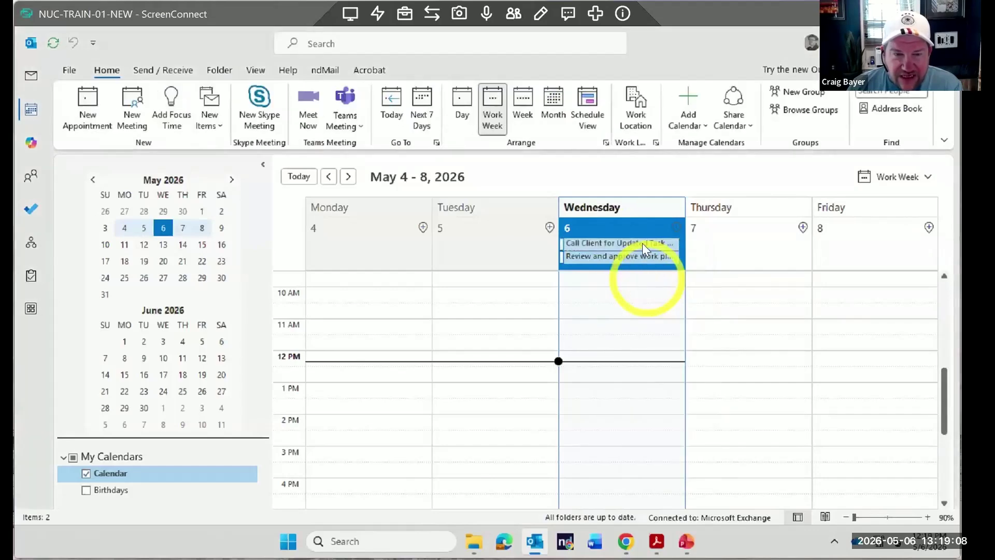
# Open Wednesday's all-day calendar event "Call Client for Updated Task Board" to review the invitation and its task link, and close it
pyautogui.click(642, 247)
pyautogui.doubleClick(642, 244)
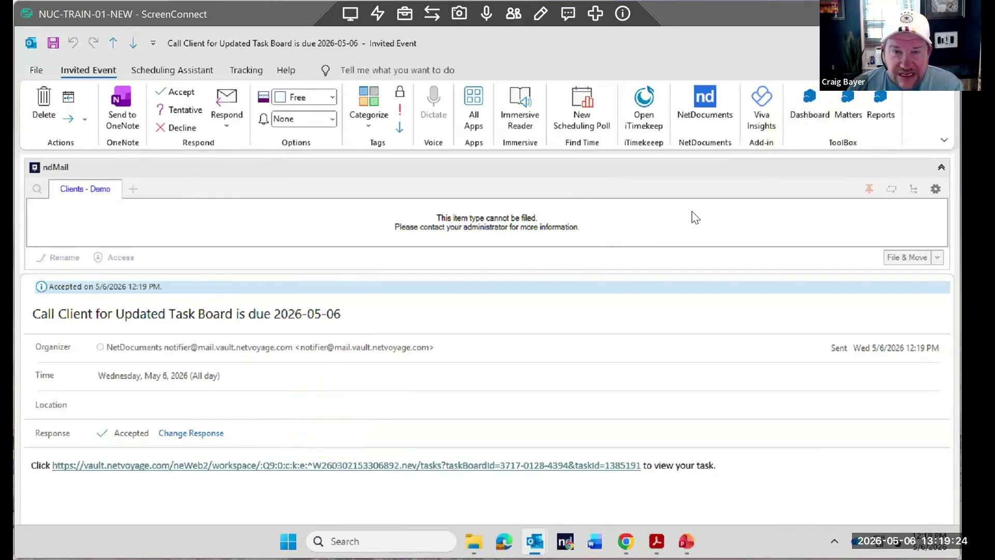
pyautogui.click(851, 116)
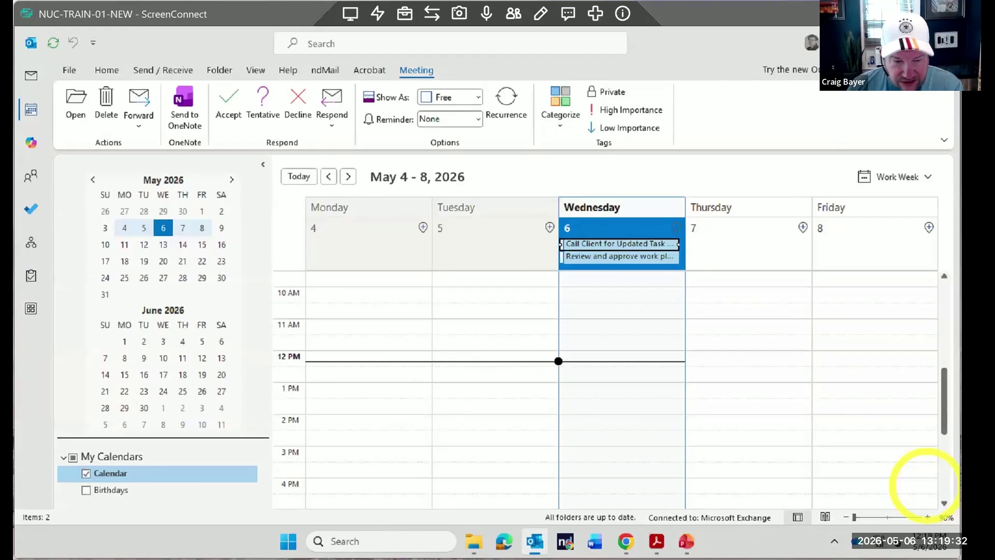
# Switch to NetDocuments in Chrome, close the Call Client task details, and move that card from In Progress to the Completed column
pyautogui.click(626, 541)
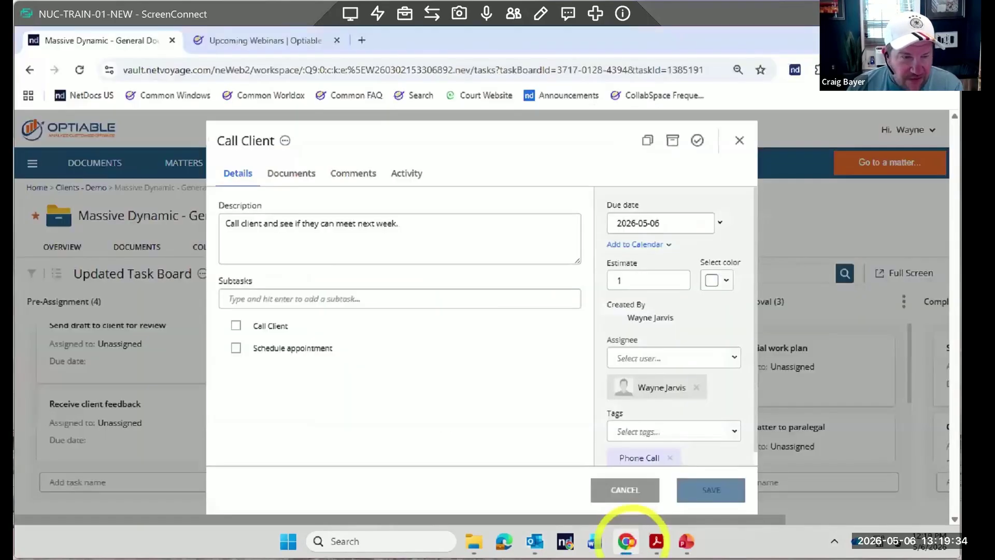
pyautogui.click(642, 494)
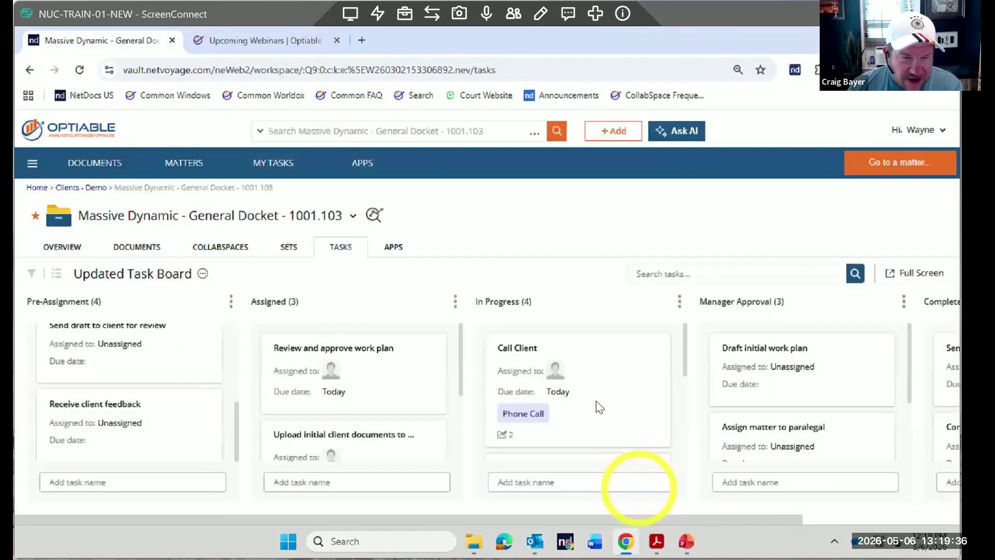
pyautogui.moveTo(595, 346); pyautogui.dragTo(933, 381)
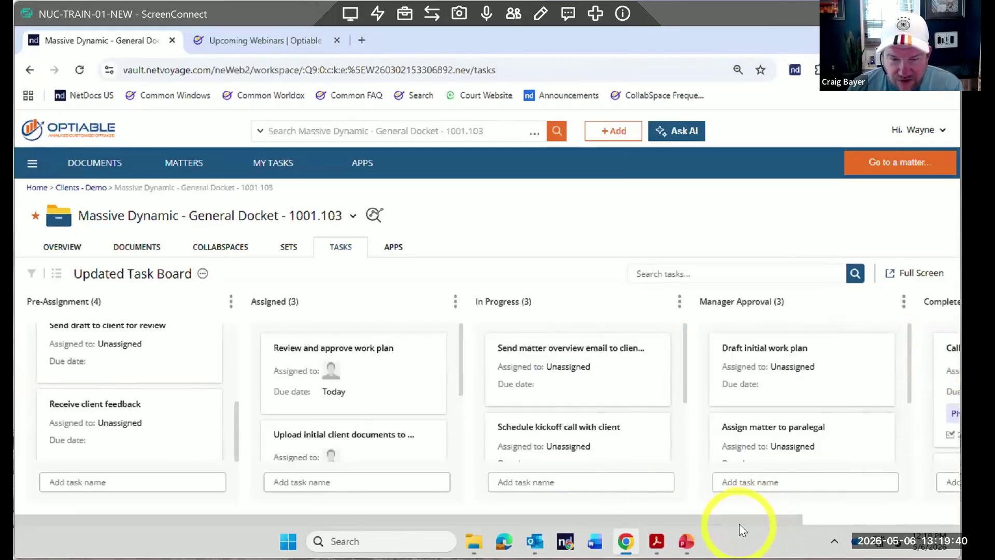
# Mark the Call Client task in the Completed column as complete and check its card
pyautogui.moveTo(741, 521); pyautogui.dragTo(911, 516)
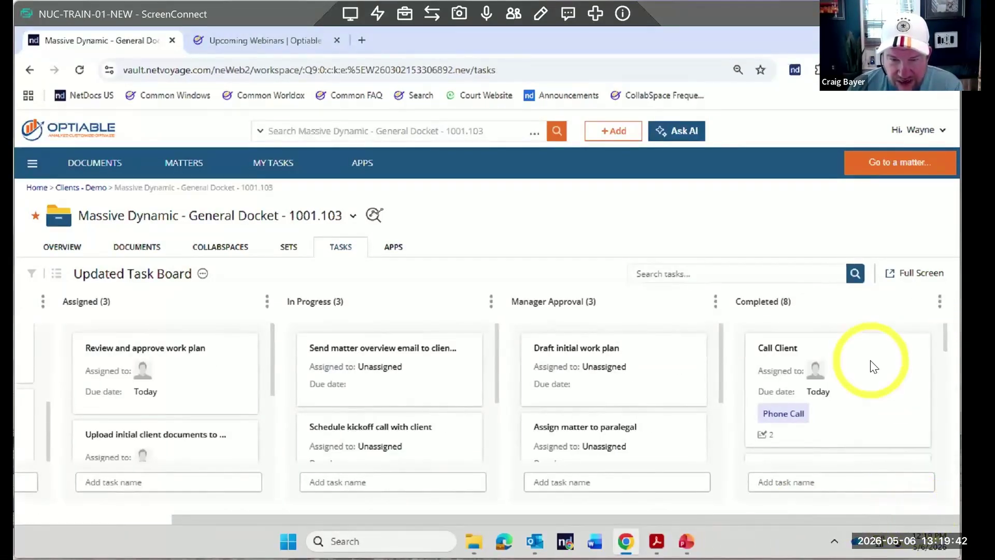
pyautogui.click(873, 366)
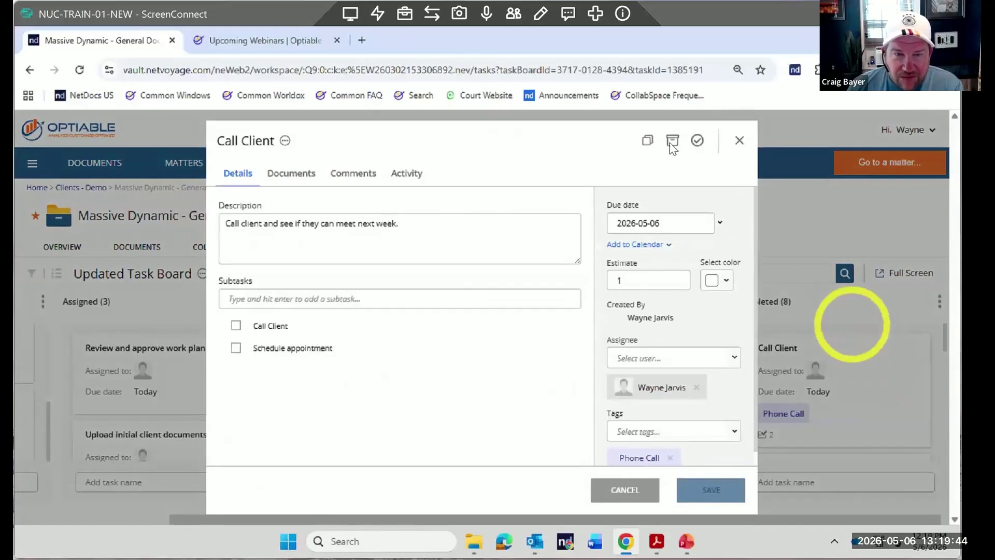
pyautogui.click(698, 141)
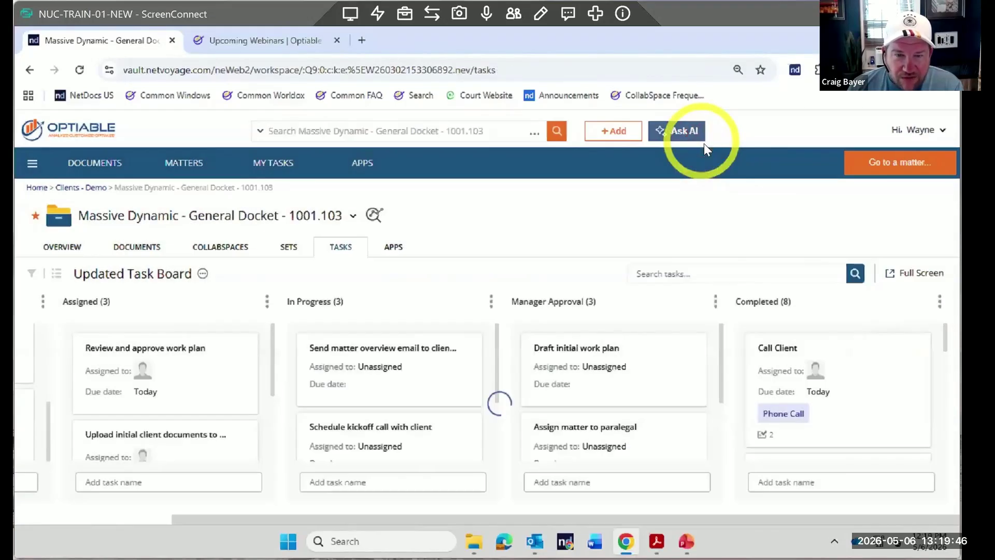
pyautogui.scroll(-3, 819, 347)
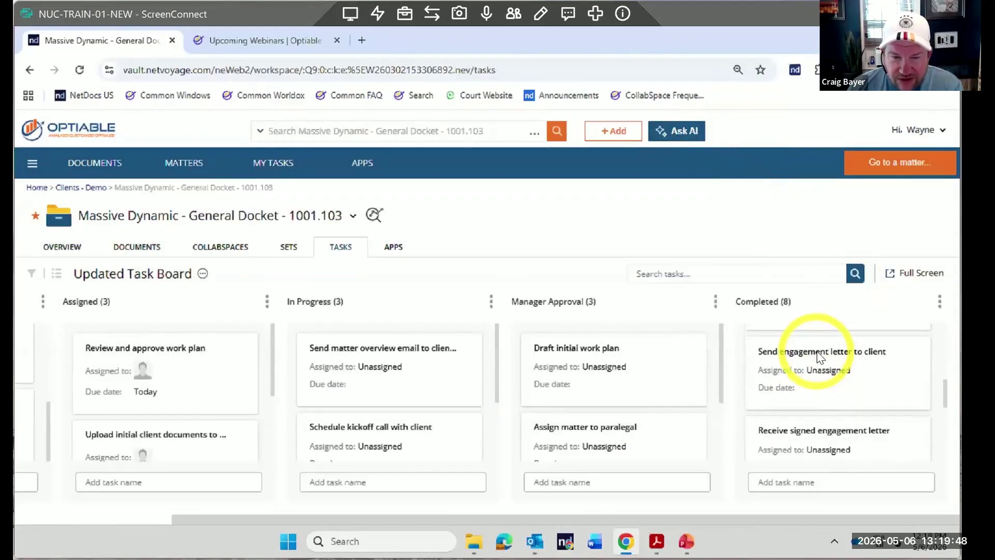
pyautogui.scroll(3, 877, 397)
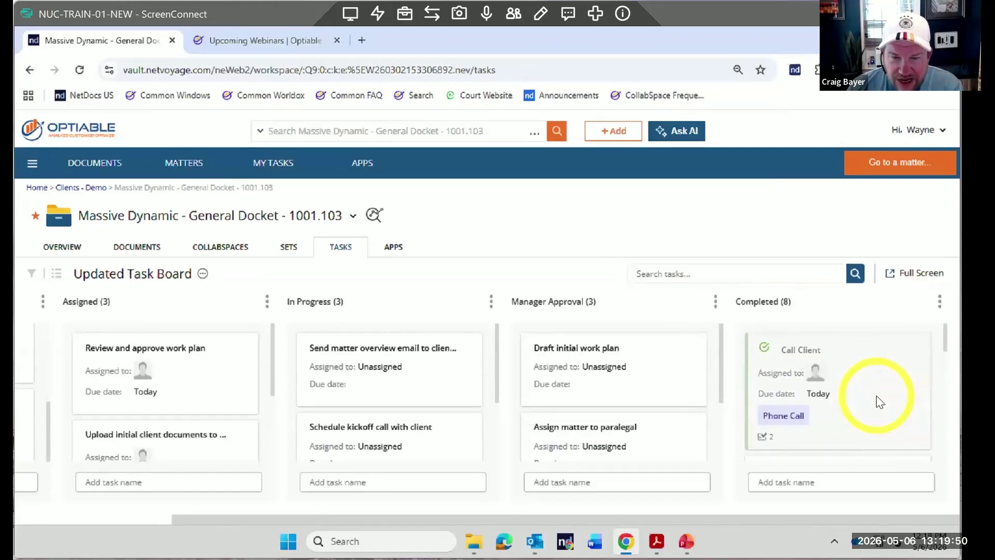
# Mark the tasks "Send client conflict check request" and "Confirm conflict clearance" in the Completed column as complete
pyautogui.scroll(-3, 879, 399)
pyautogui.click(884, 358)
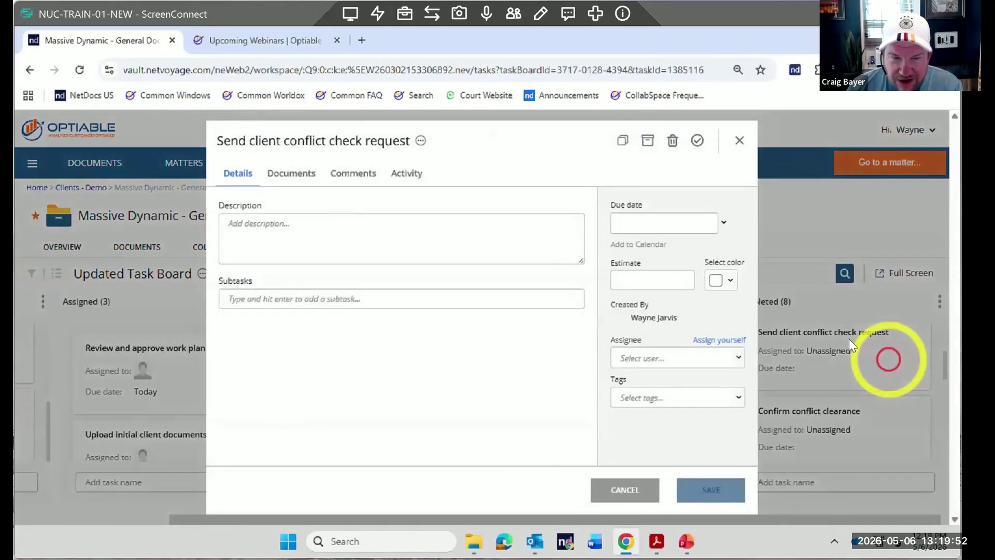
pyautogui.click(697, 142)
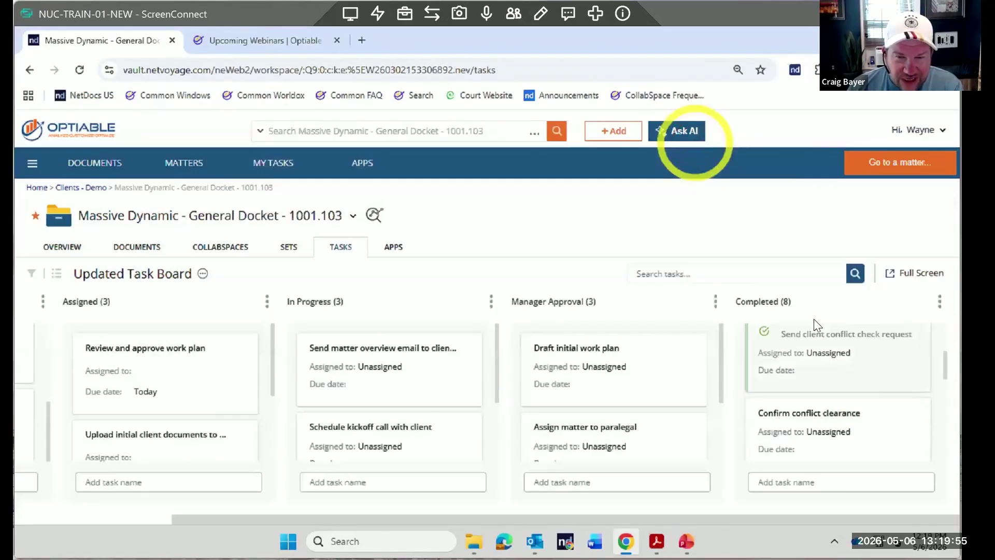
pyautogui.rightClick(888, 423)
pyautogui.click(903, 422)
pyautogui.click(904, 423)
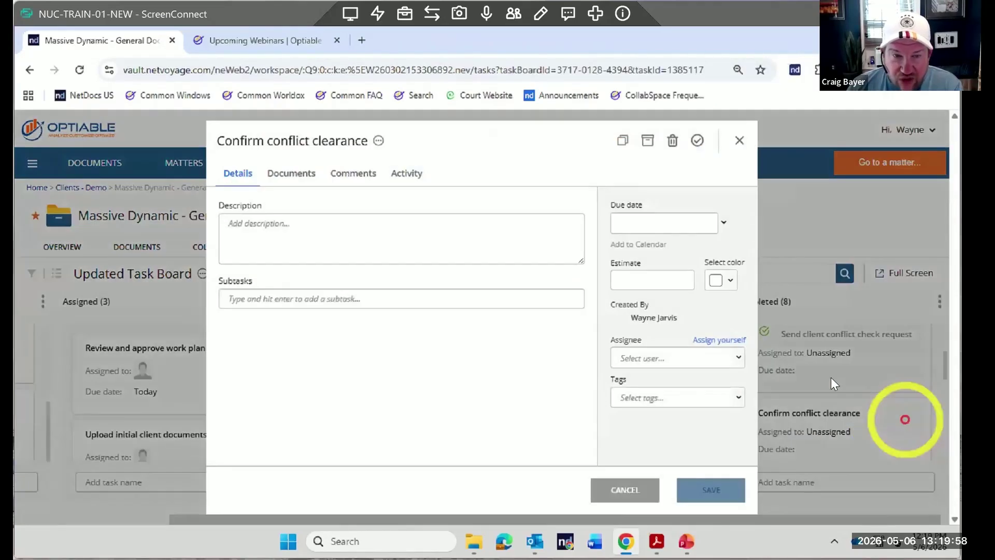
pyautogui.click(698, 141)
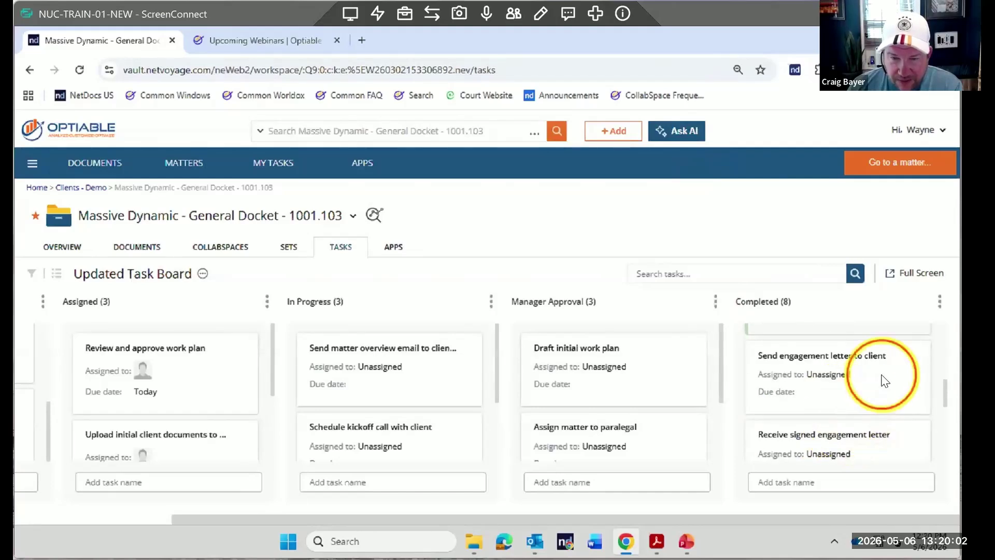
# Mark the tasks "Send engagement letter to client" and "Receive signed engagement letter" as complete
pyautogui.rightClick(881, 374)
pyautogui.click(881, 375)
pyautogui.click(698, 141)
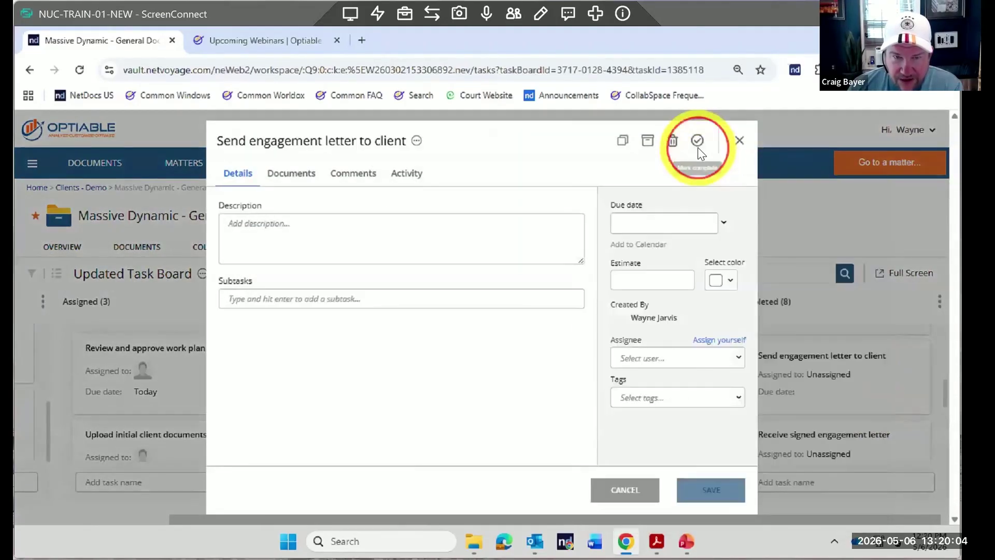
pyautogui.click(697, 141)
pyautogui.click(876, 434)
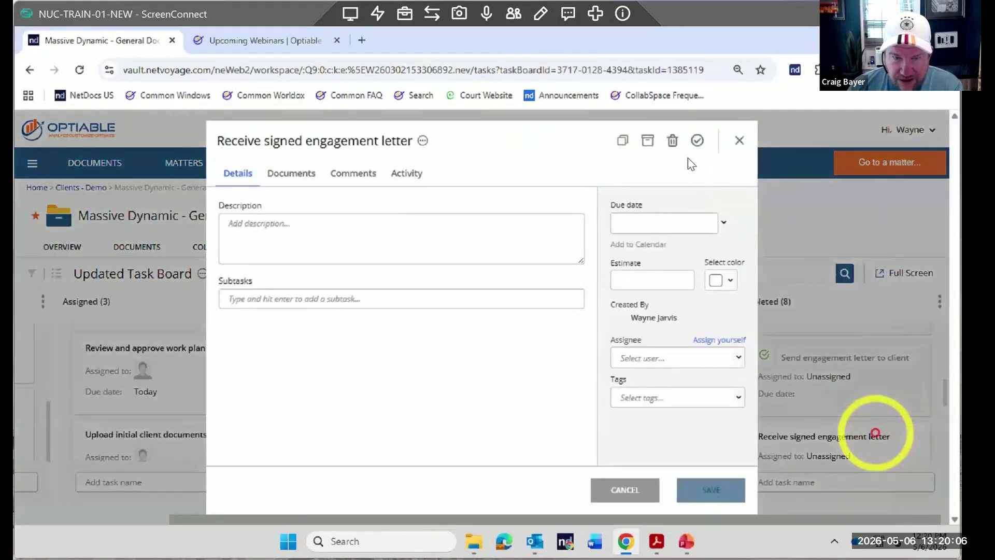
pyautogui.click(694, 146)
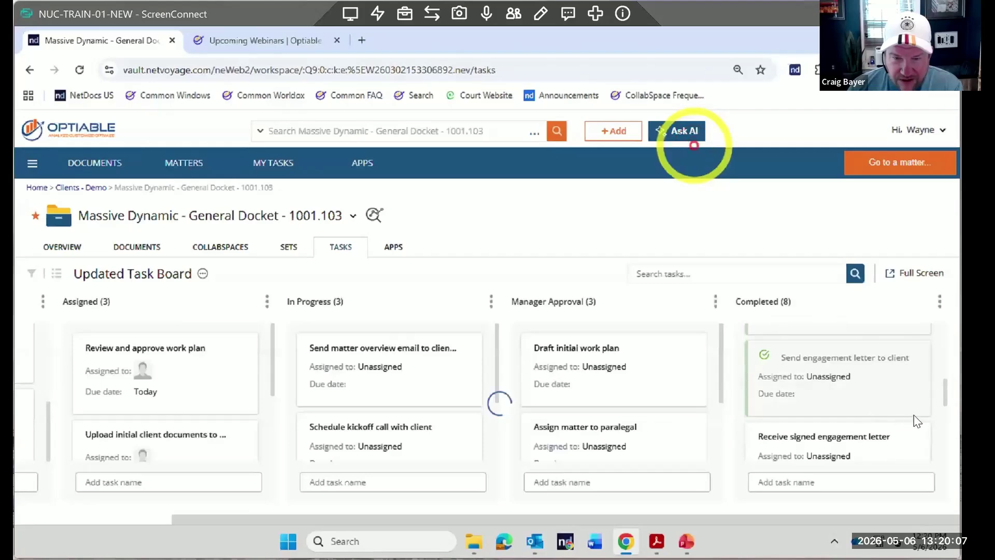
pyautogui.click(915, 415)
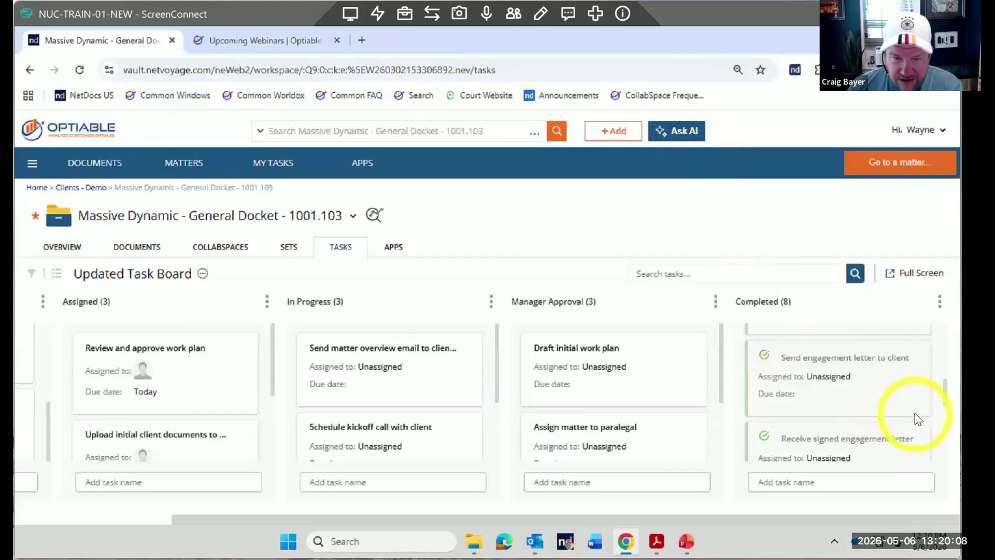
# Mark the tasks "Open matter in practice management system" and "Collect client intake form" as complete
pyautogui.click(871, 413)
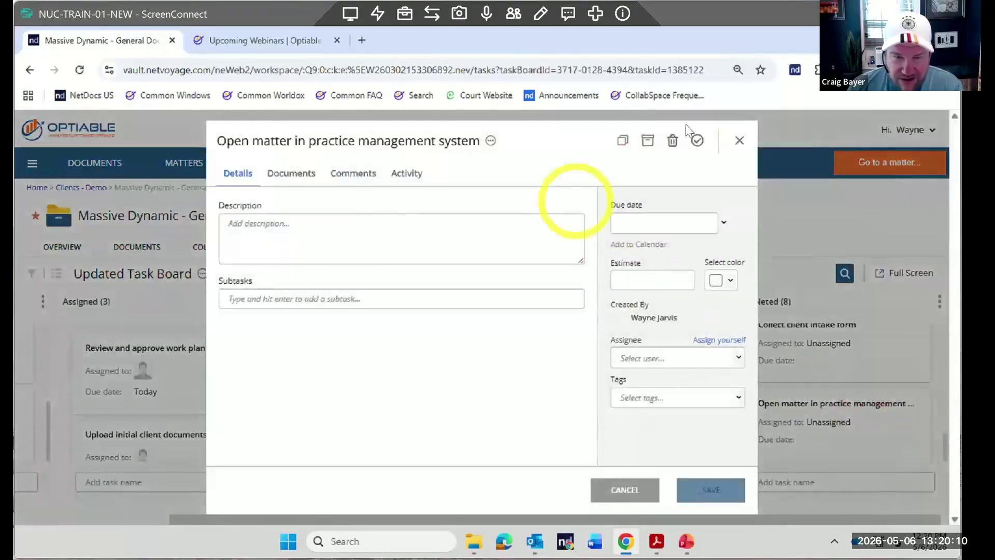
pyautogui.click(698, 141)
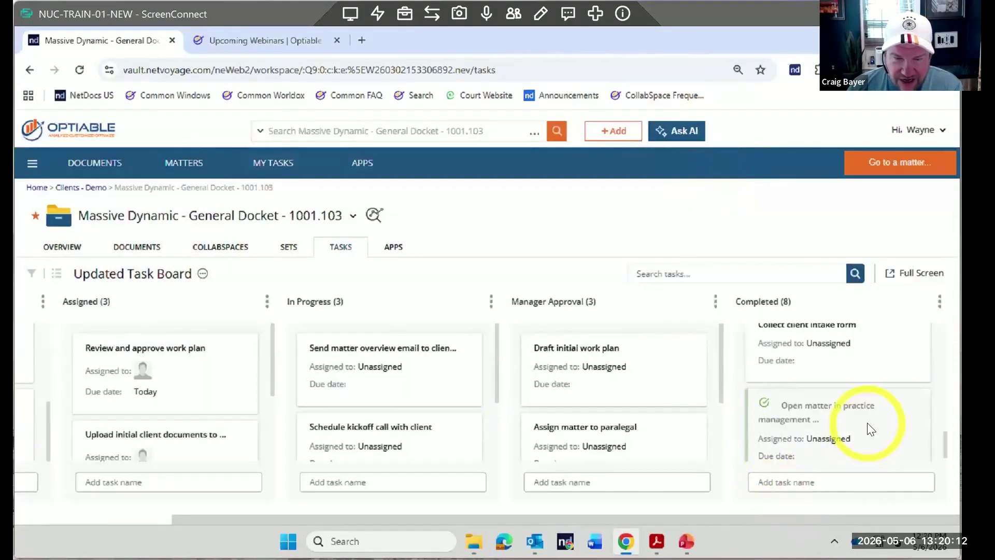
pyautogui.click(870, 428)
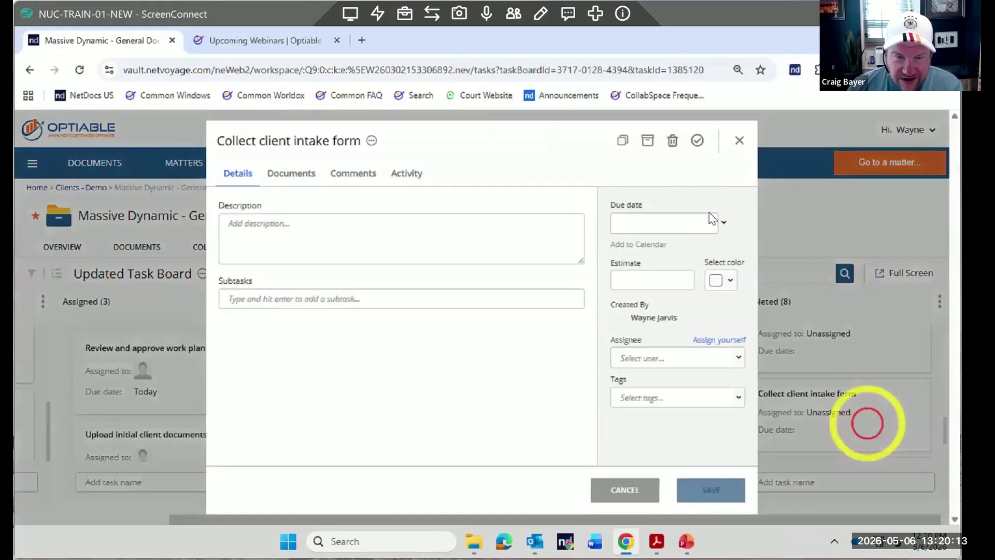
pyautogui.click(697, 141)
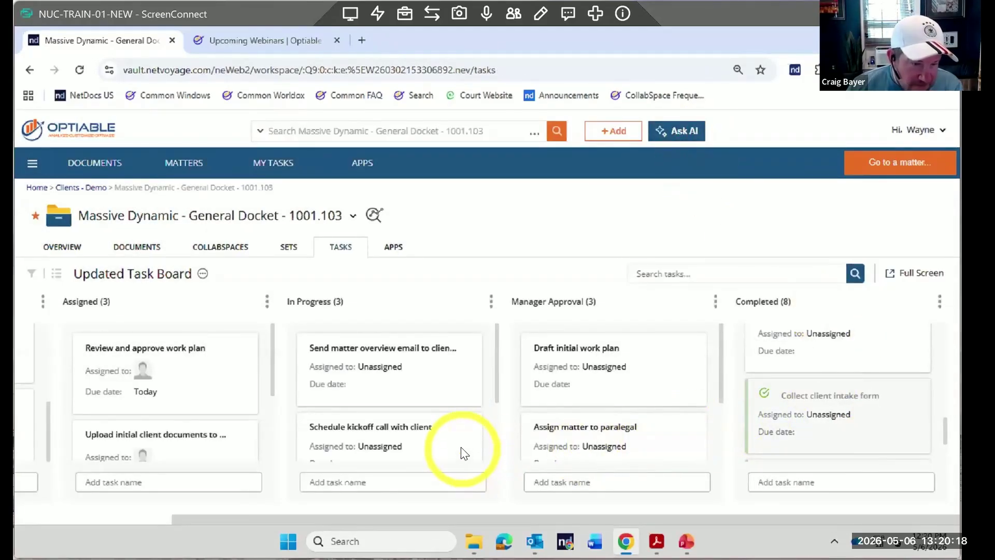
# Open the "Draft initial client deliverable" task from In Progress and bring up the workspace documents for attaching to it
pyautogui.scroll(-2, 442, 449)
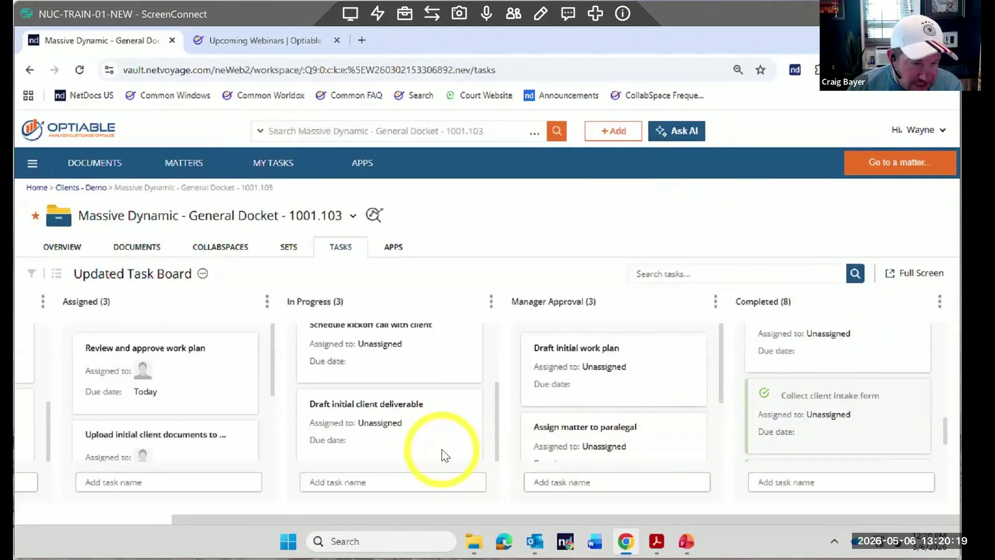
pyautogui.click(361, 406)
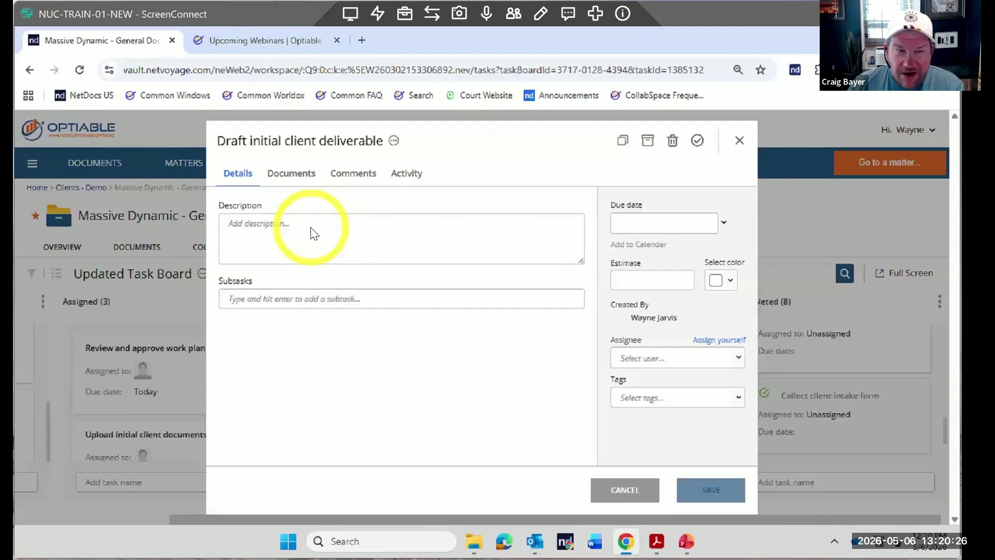
pyautogui.click(291, 176)
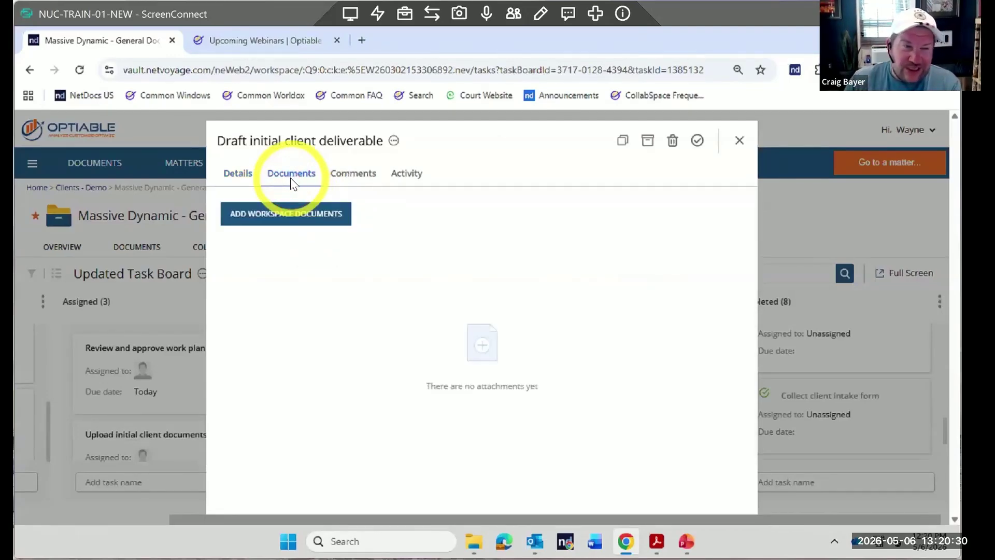
pyautogui.click(281, 218)
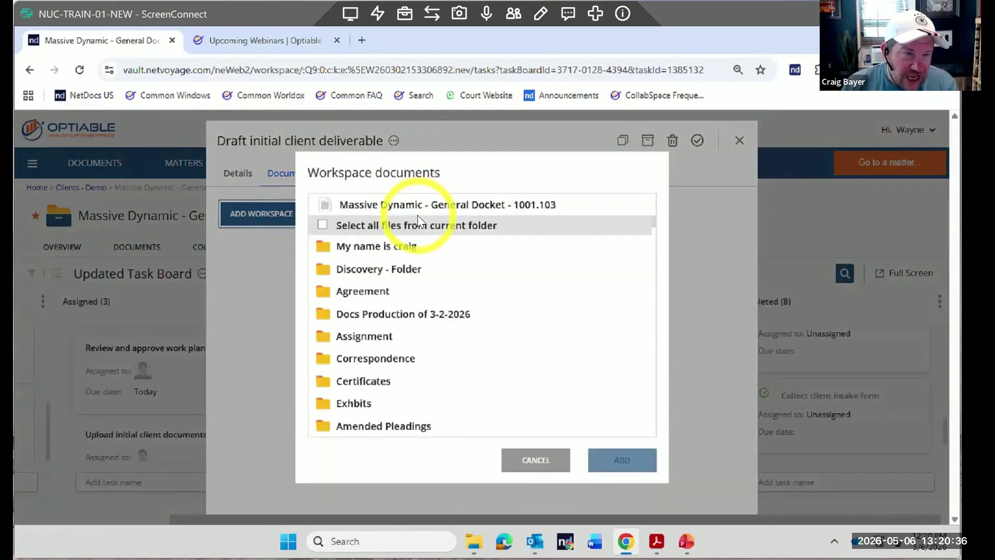
# Attach the PDF letter last modified Jul 2, 2025 from the workspace documents to the "Draft initial client deliverable" task
pyautogui.scroll(-7, 456, 312)
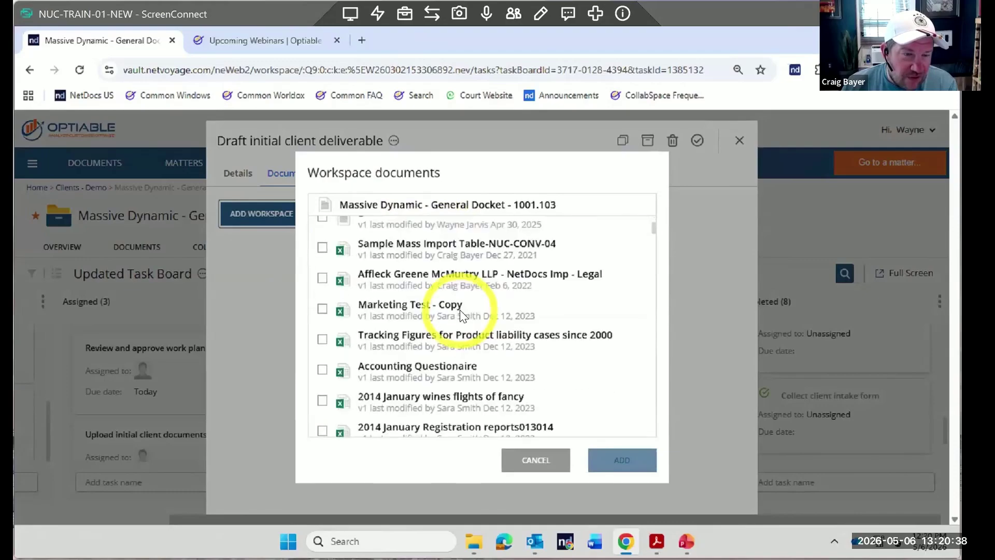
pyautogui.scroll(7, 459, 310)
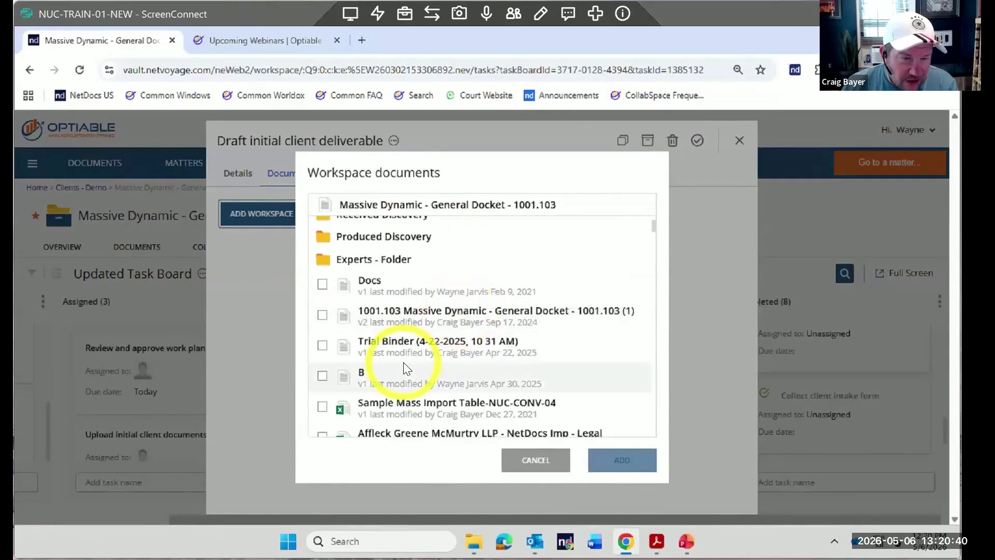
pyautogui.scroll(-7, 407, 369)
pyautogui.scroll(-10, 407, 369)
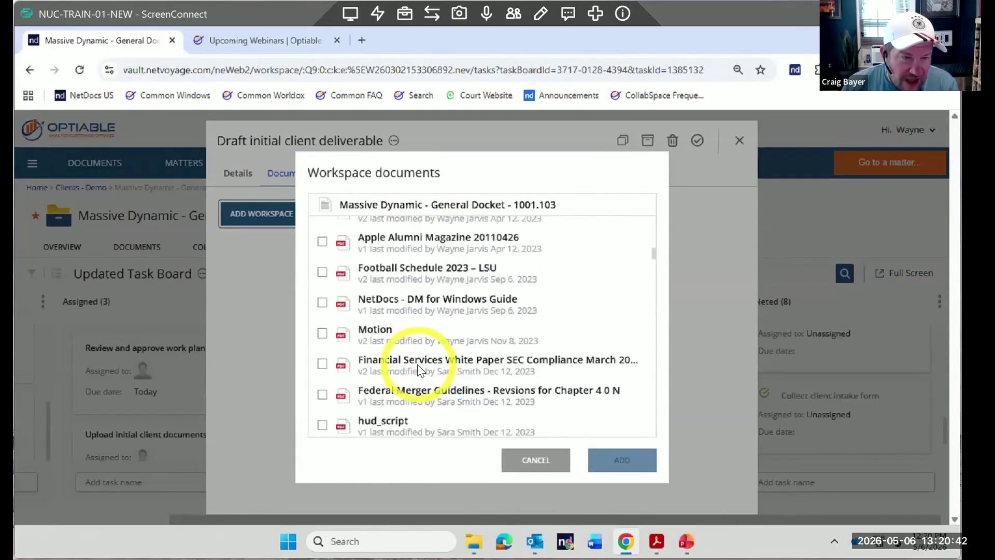
pyautogui.scroll(-15, 424, 368)
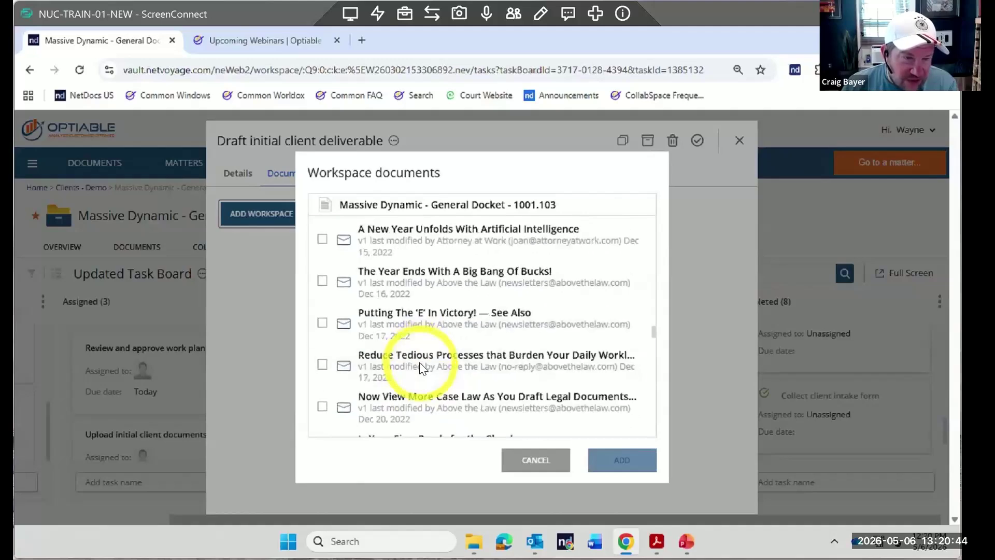
pyautogui.scroll(12, 421, 368)
pyautogui.scroll(-3, 429, 367)
pyautogui.scroll(10, 428, 363)
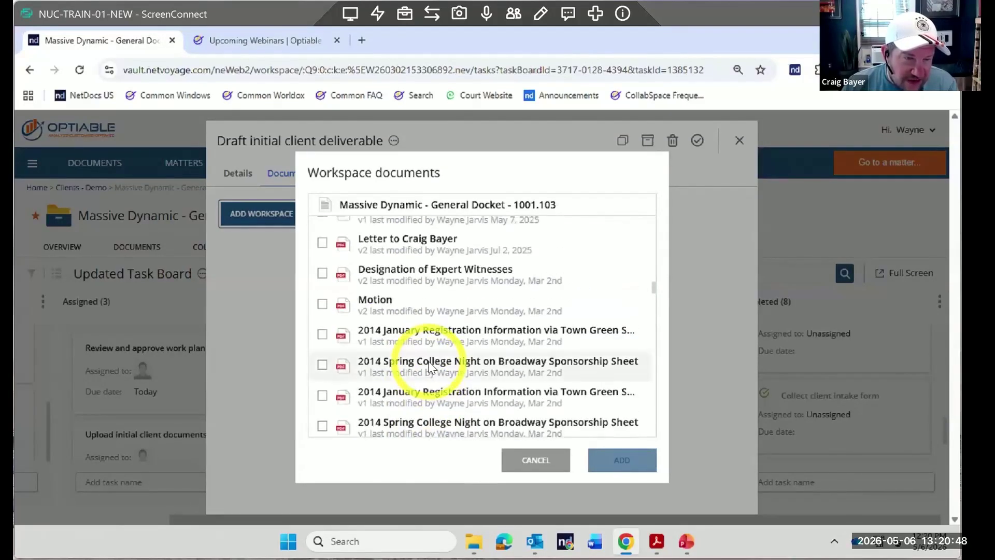
pyautogui.click(323, 242)
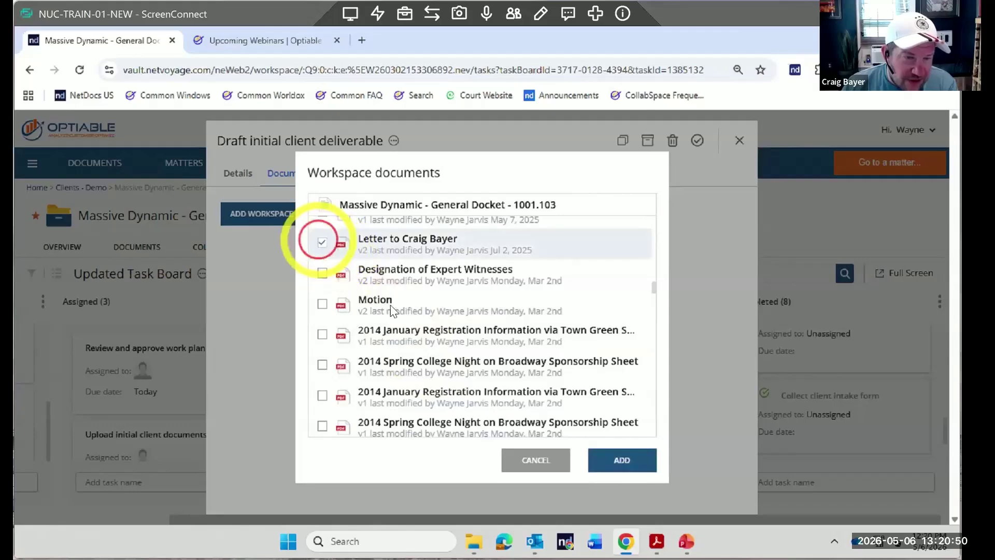
pyautogui.click(639, 449)
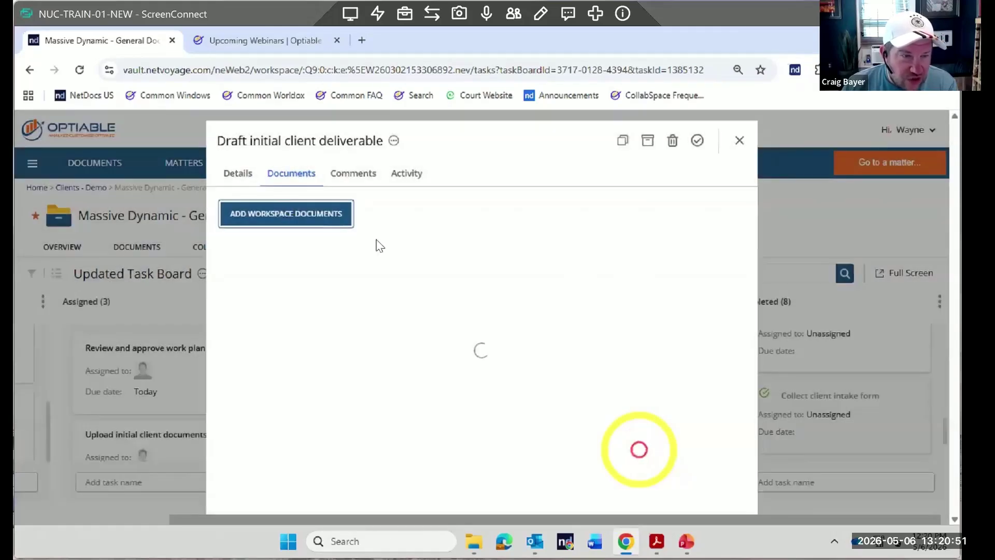
# Examine the workspace documents available to attach, trying select-all for the current folder and browsing "Discovery - Folder", and leave without adding any
pyautogui.click(312, 217)
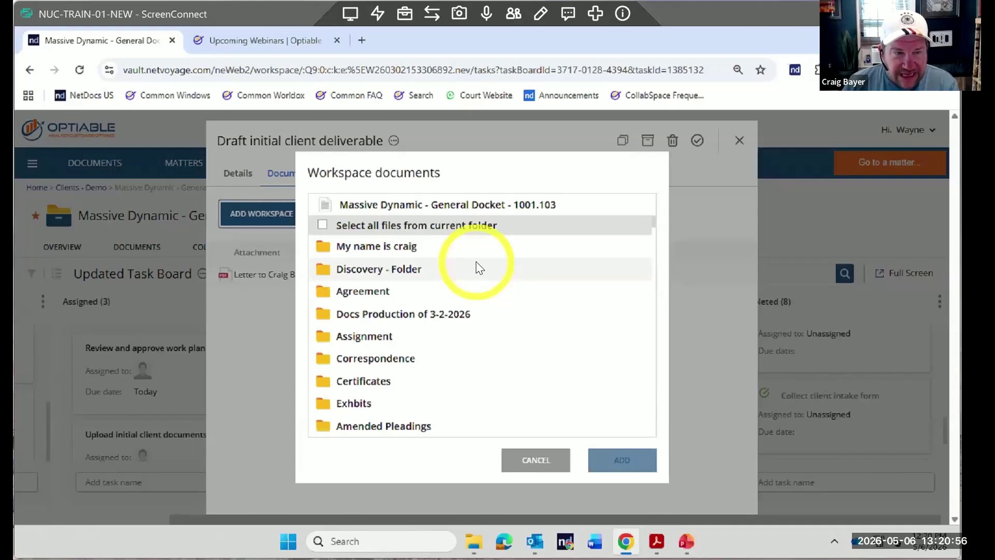
pyautogui.click(350, 229)
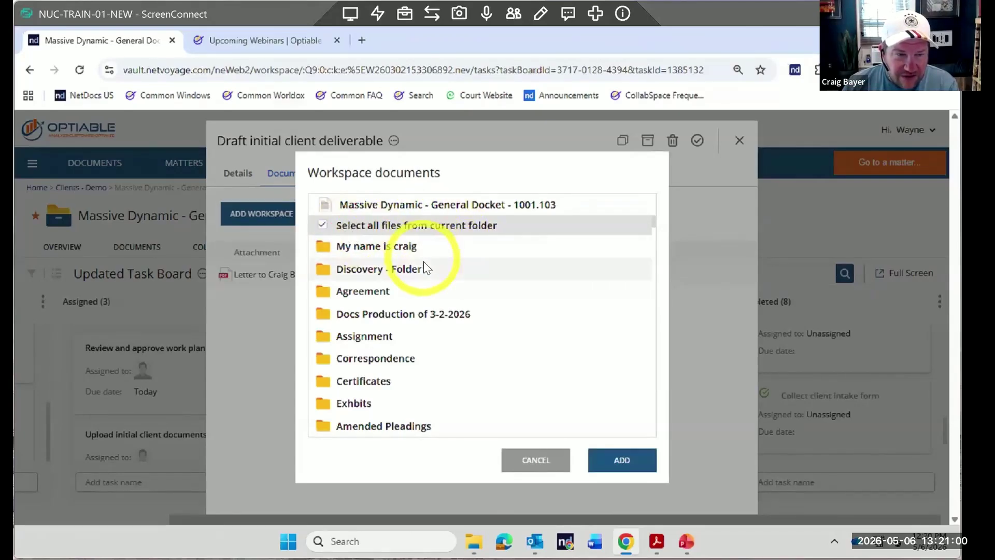
pyautogui.scroll(-10, 426, 262)
pyautogui.scroll(-15, 428, 263)
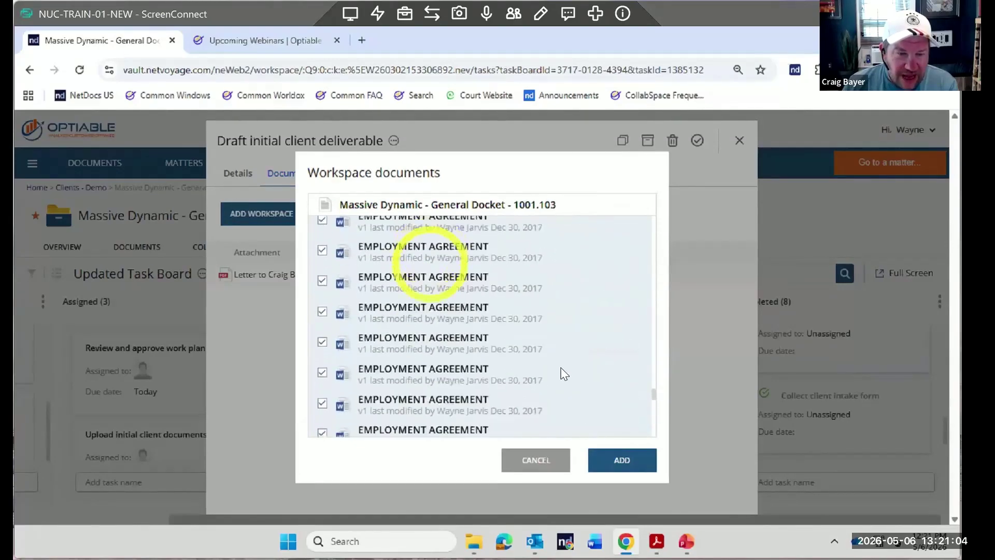
pyautogui.scroll(20, 558, 358)
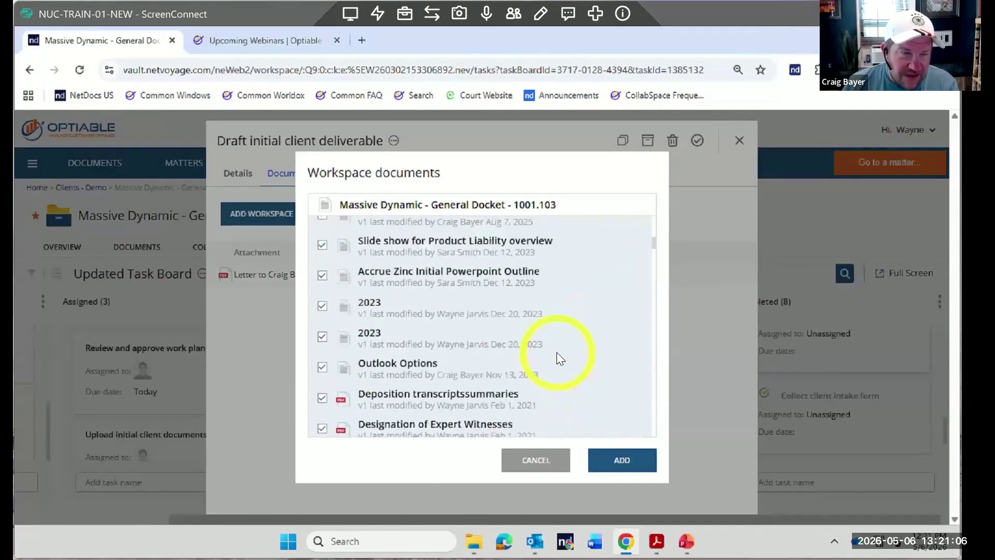
pyautogui.scroll(5, 556, 352)
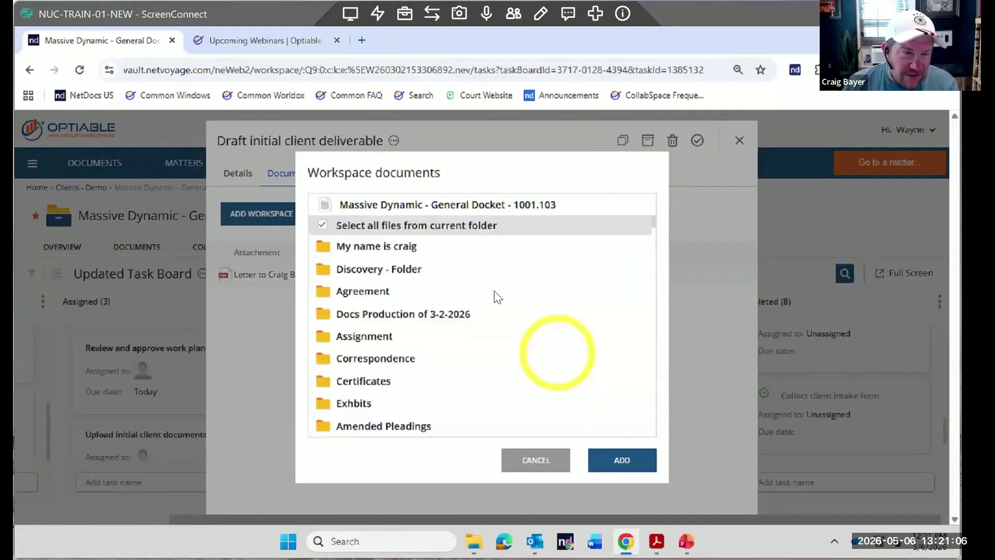
pyautogui.doubleClick(399, 270)
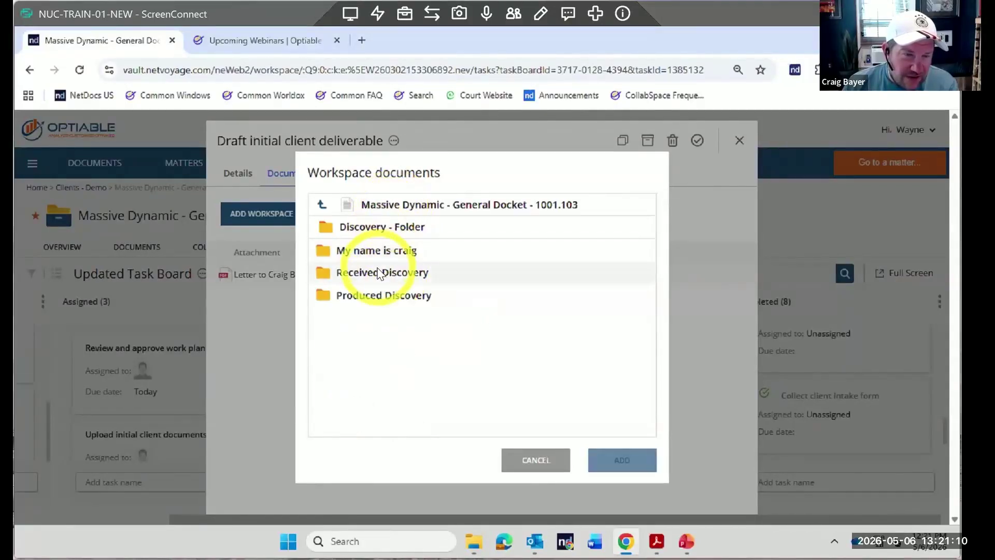
pyautogui.doubleClick(378, 251)
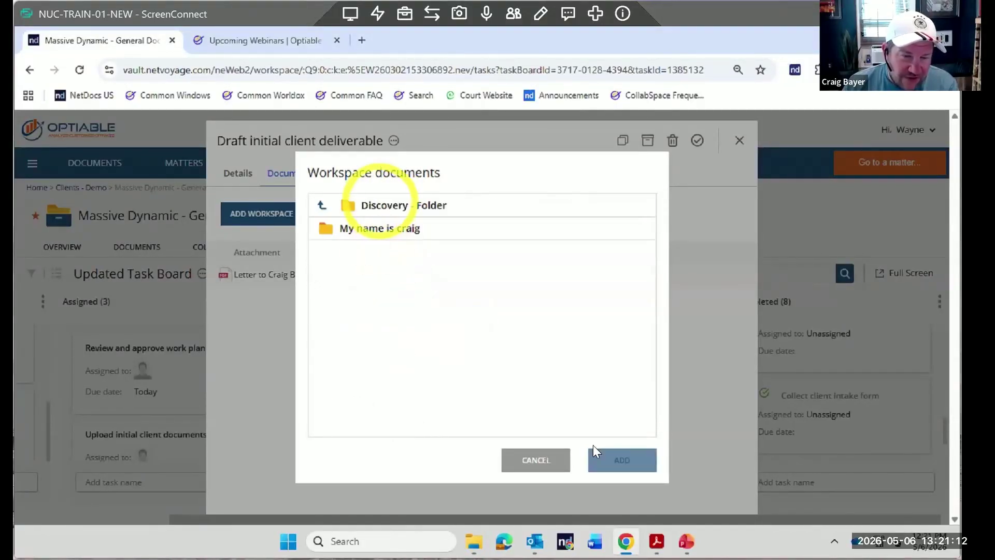
pyautogui.click(541, 461)
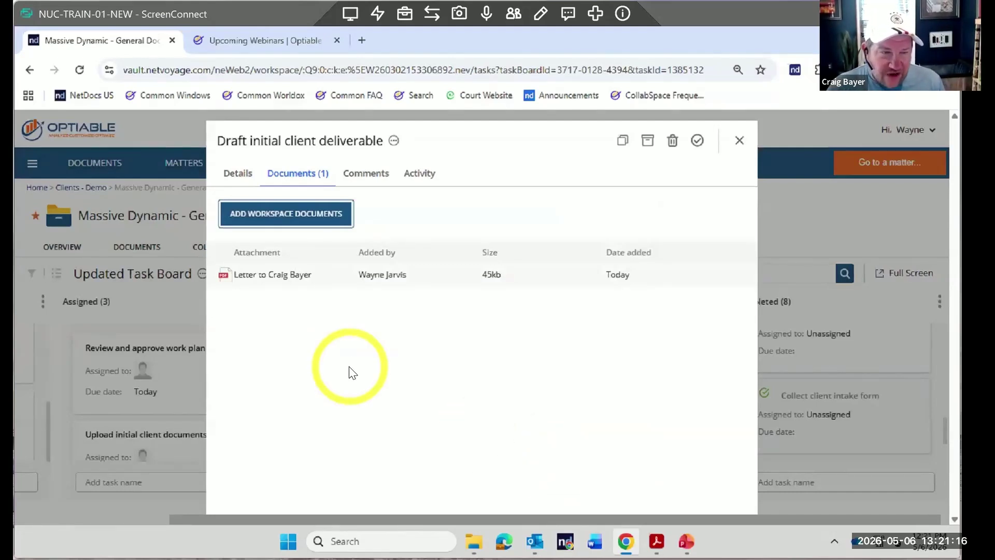
# Add a comment to the task mentioning a colleague with the text "Started working on drafting a document", and close the task
pyautogui.click(367, 175)
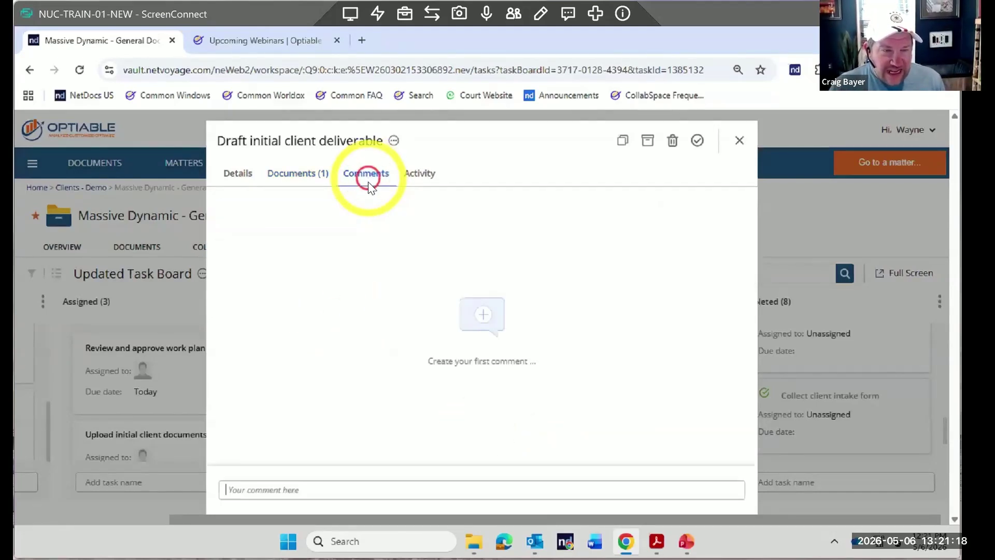
pyautogui.click(374, 490)
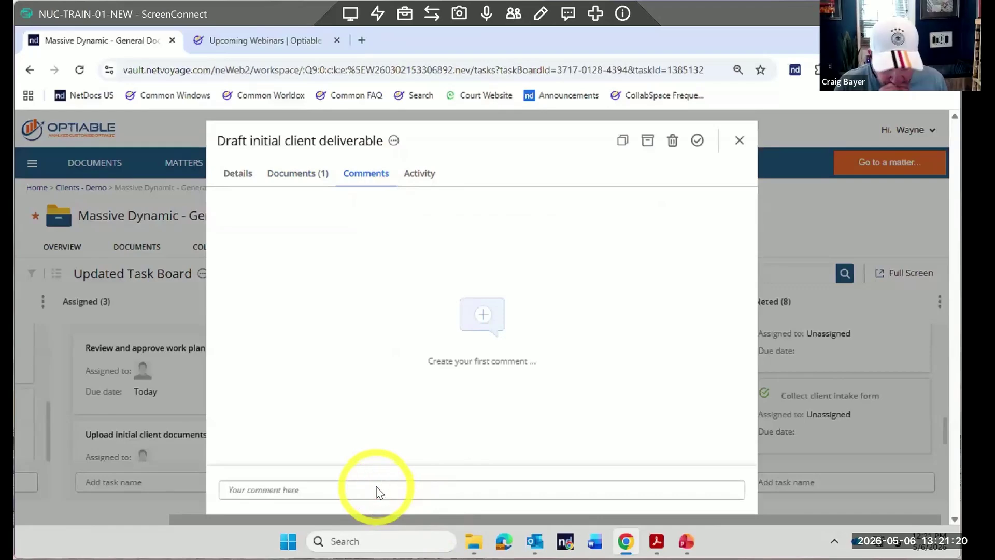
pyautogui.write('@')
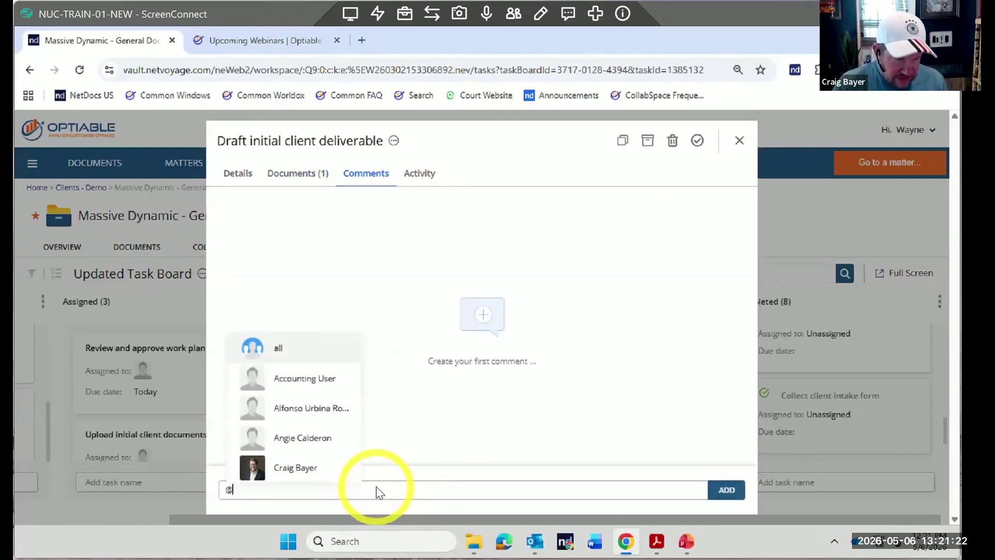
pyautogui.write('wa')
pyautogui.click(310, 469)
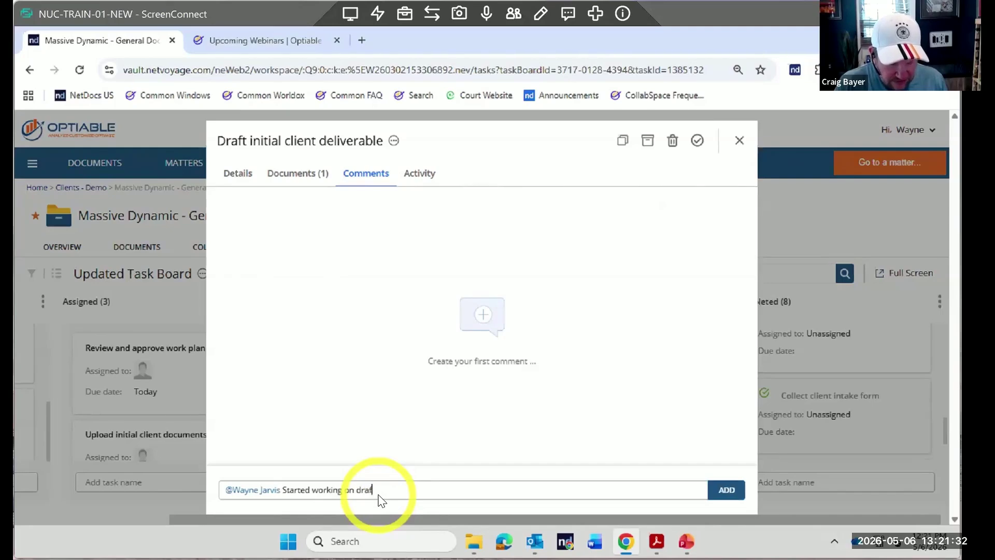
pyautogui.press('Return')
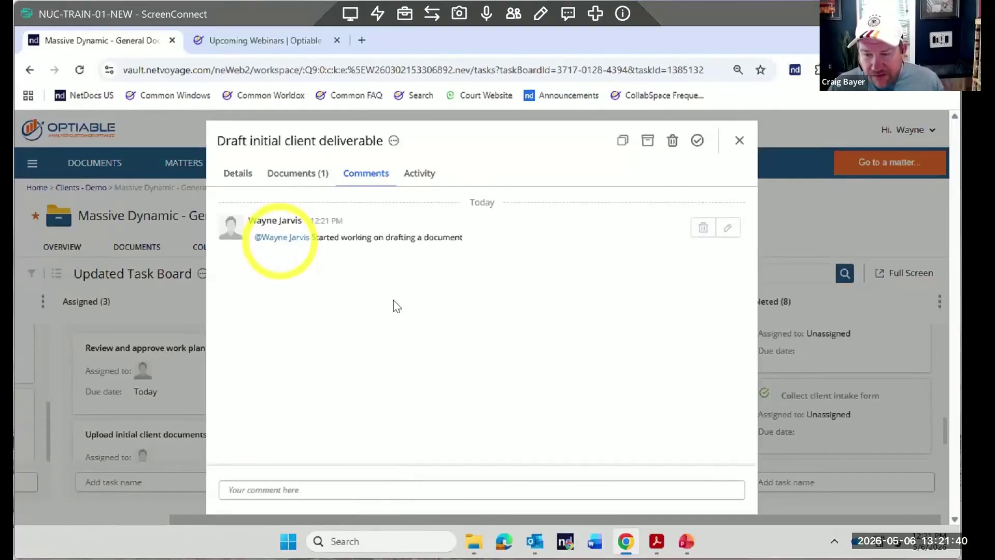
pyautogui.click(738, 149)
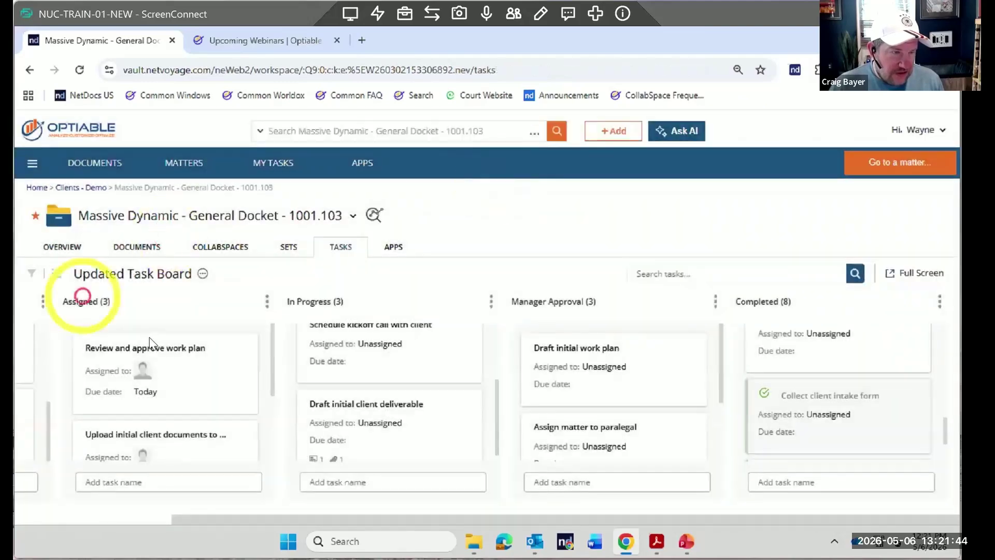
# Open the "Review and approve work plan" task from the Assigned list and bring up its color choices
pyautogui.click(152, 351)
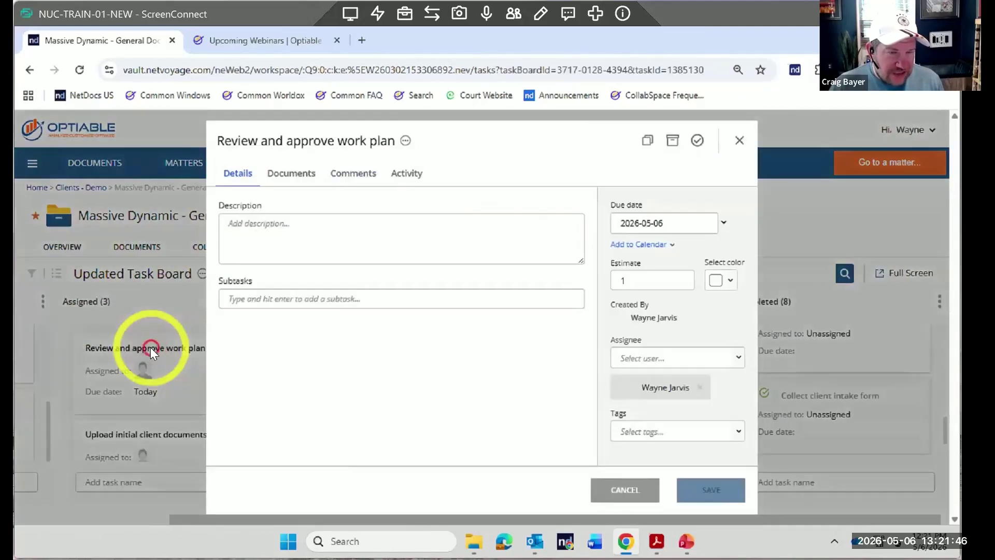
pyautogui.click(665, 224)
pyautogui.click(679, 191)
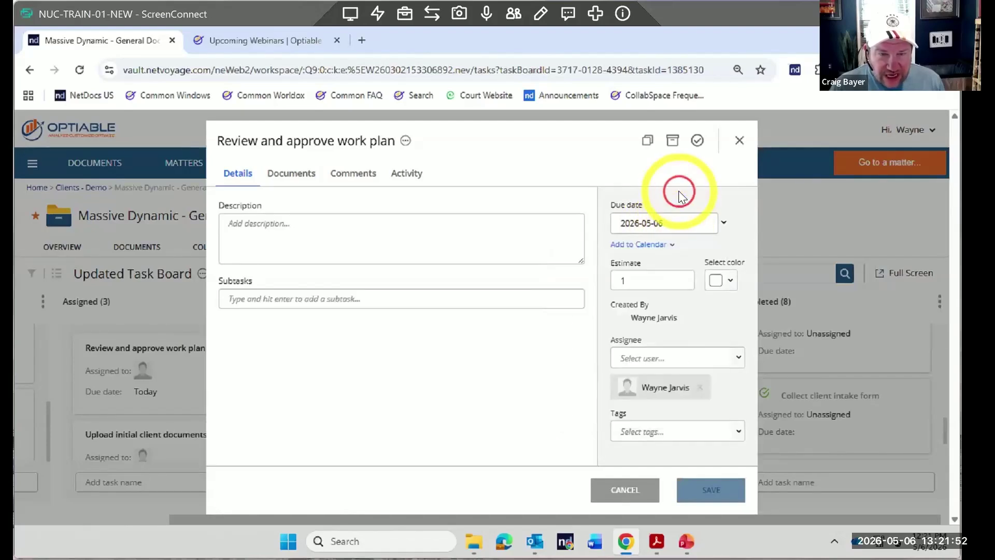
pyautogui.click(732, 283)
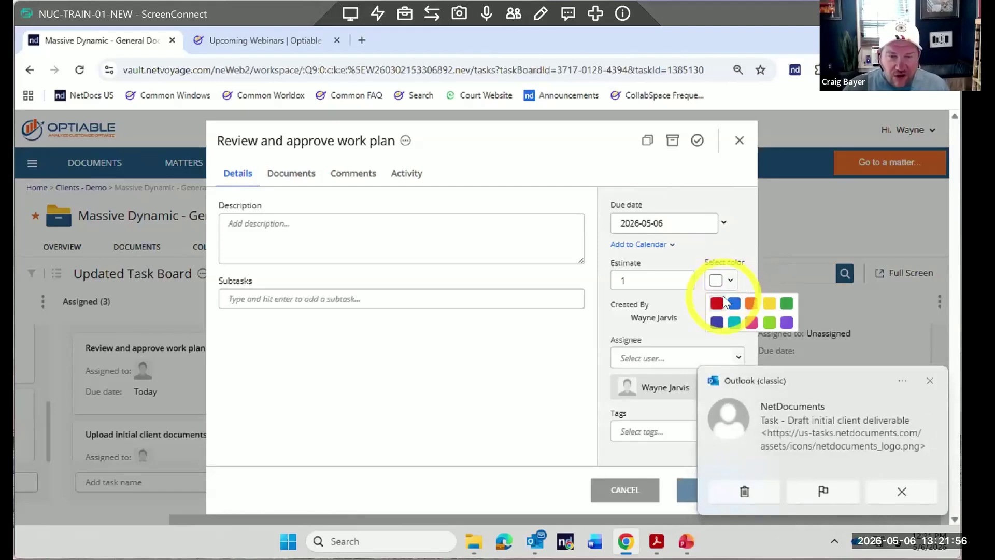
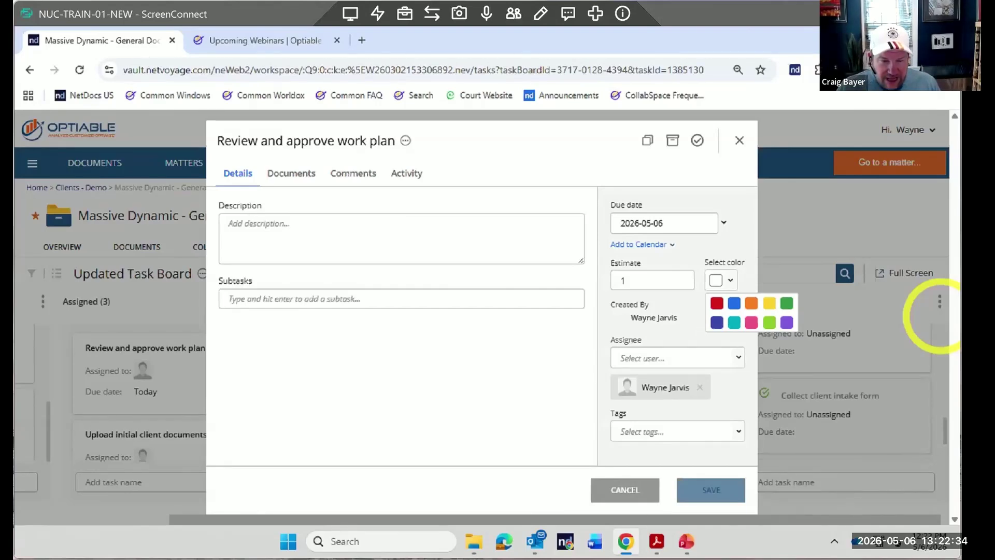
# Switch to the NetDocs Tasks Guide PDF in Acrobat and skim from the user-generated tags section through to the conclusion
pyautogui.click(657, 541)
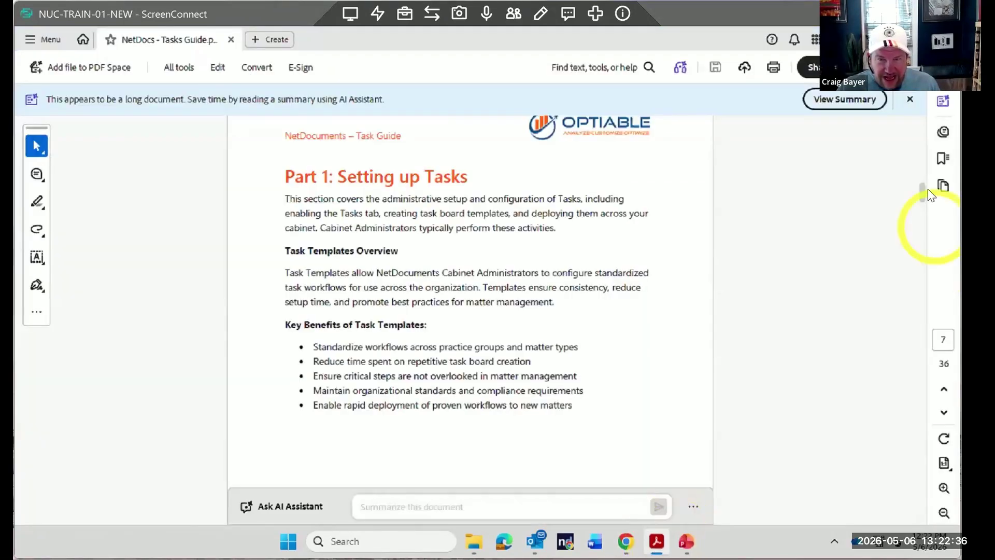
pyautogui.moveTo(923, 196); pyautogui.dragTo(901, 430)
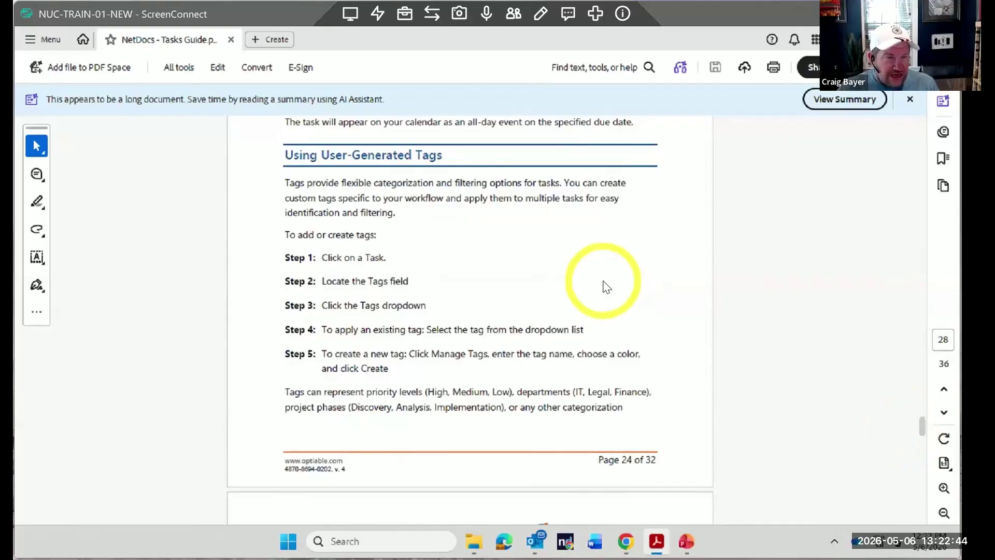
pyautogui.scroll(-10, 606, 286)
pyautogui.scroll(3, 607, 286)
pyautogui.scroll(4, 607, 287)
pyautogui.scroll(-7, 606, 287)
pyautogui.scroll(-15, 607, 287)
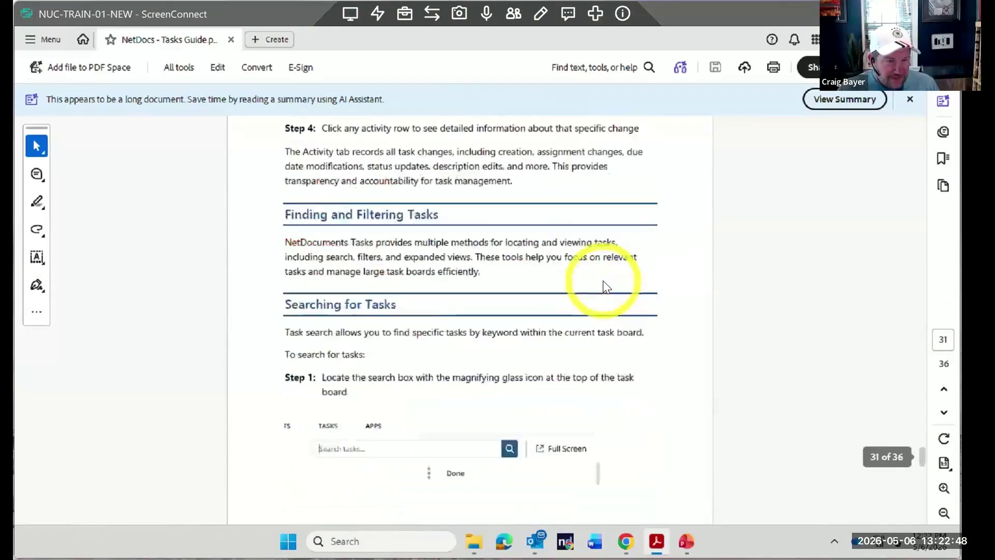
pyautogui.scroll(-15, 607, 287)
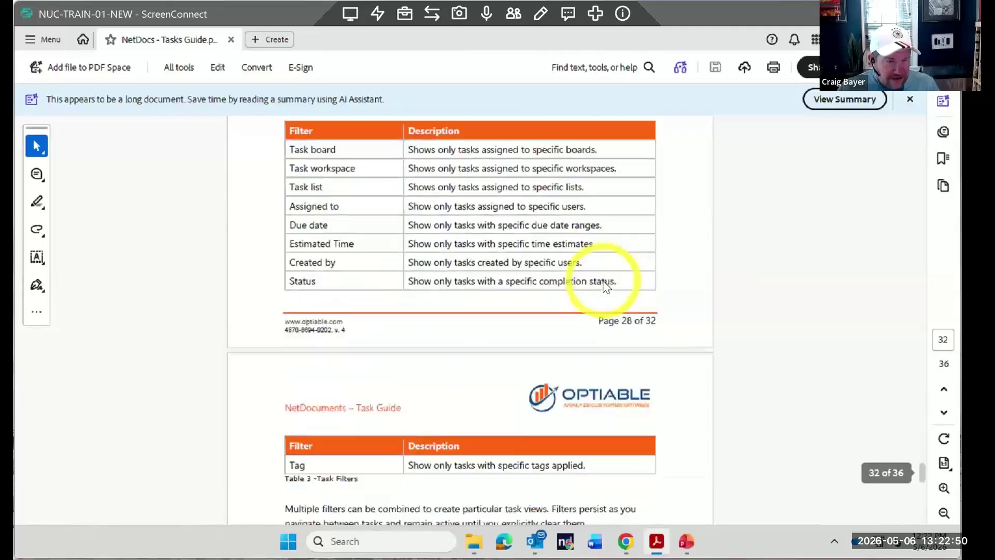
pyautogui.scroll(-8, 603, 280)
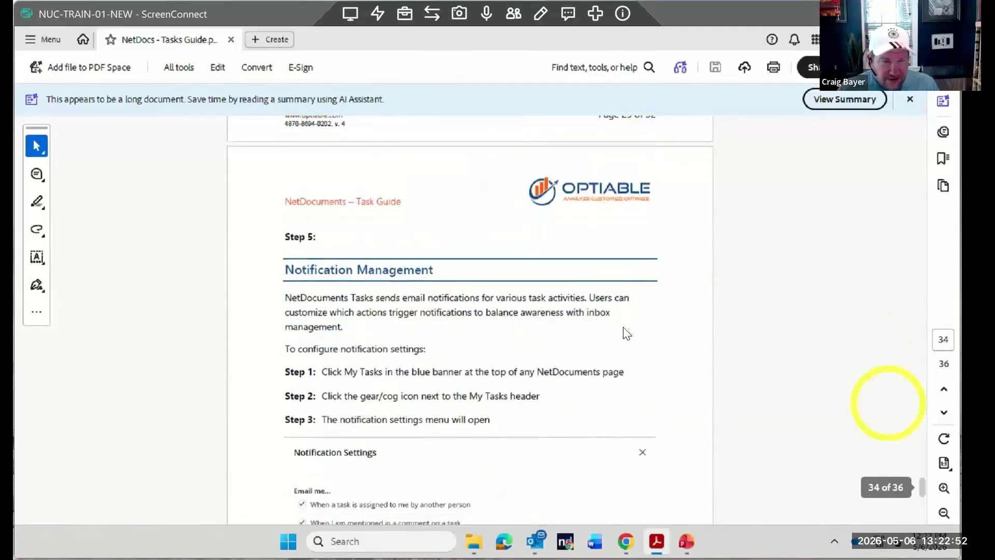
pyautogui.scroll(-20, 626, 322)
pyautogui.scroll(-2, 927, 512)
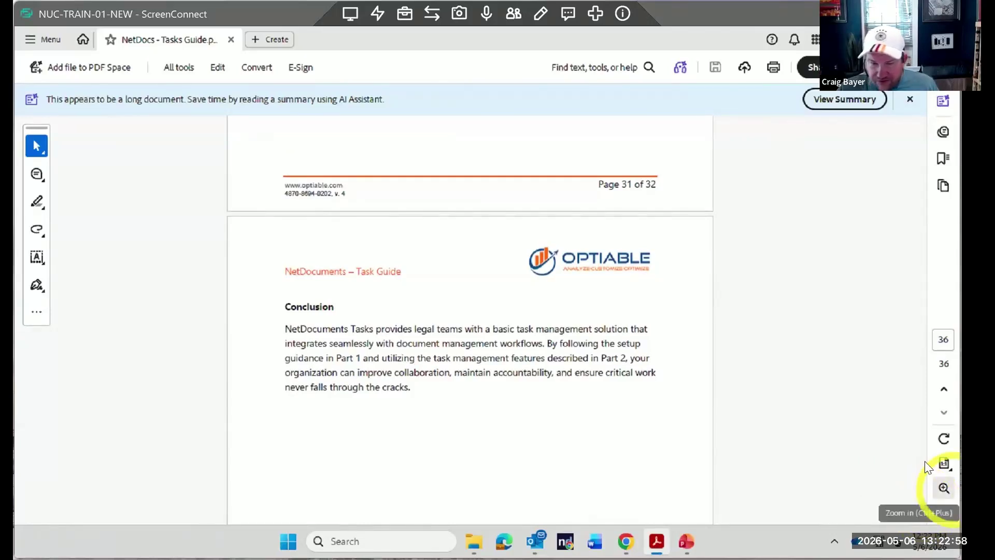
# Go to page 25 of the guide, find and read "Tag Use Cases and Color Conventions", and return to the task in Chrome
pyautogui.moveTo(949, 339); pyautogui.dragTo(916, 336)
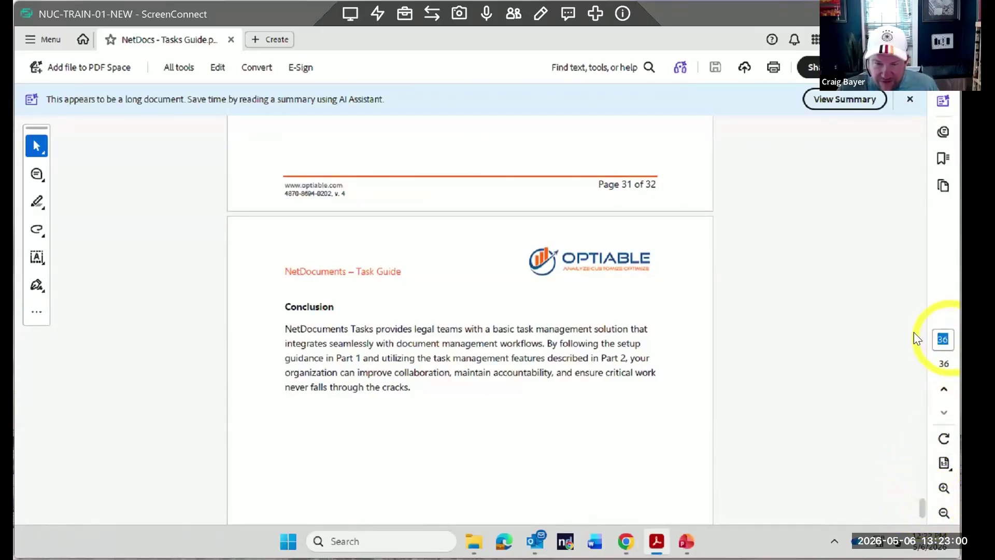
pyautogui.write('25')
pyautogui.press('Return')
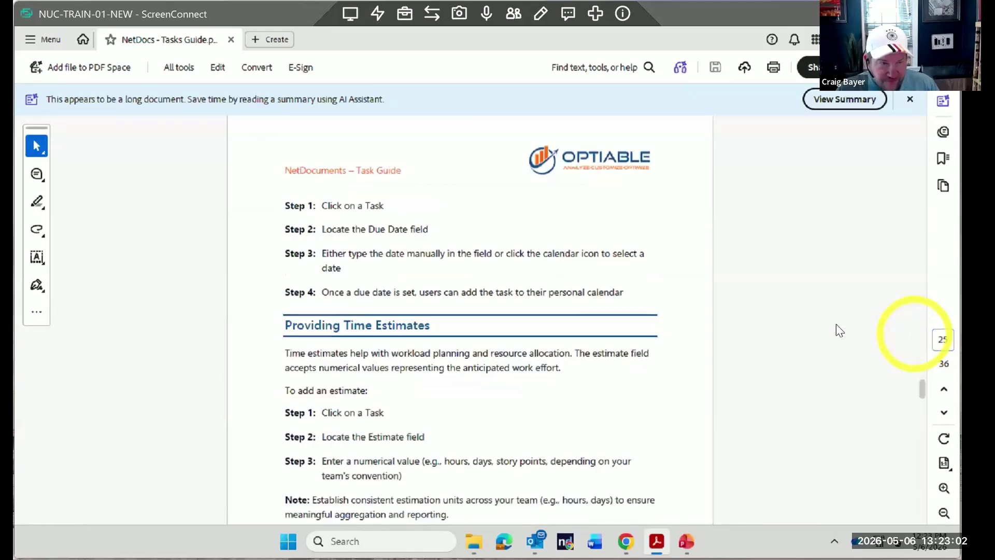
pyautogui.scroll(10, 605, 307)
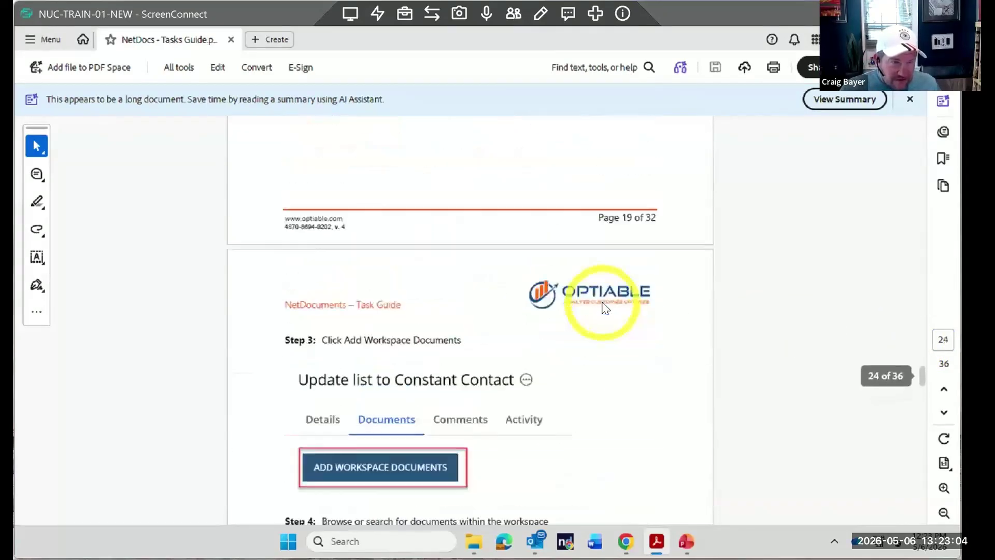
pyautogui.scroll(-10, 605, 307)
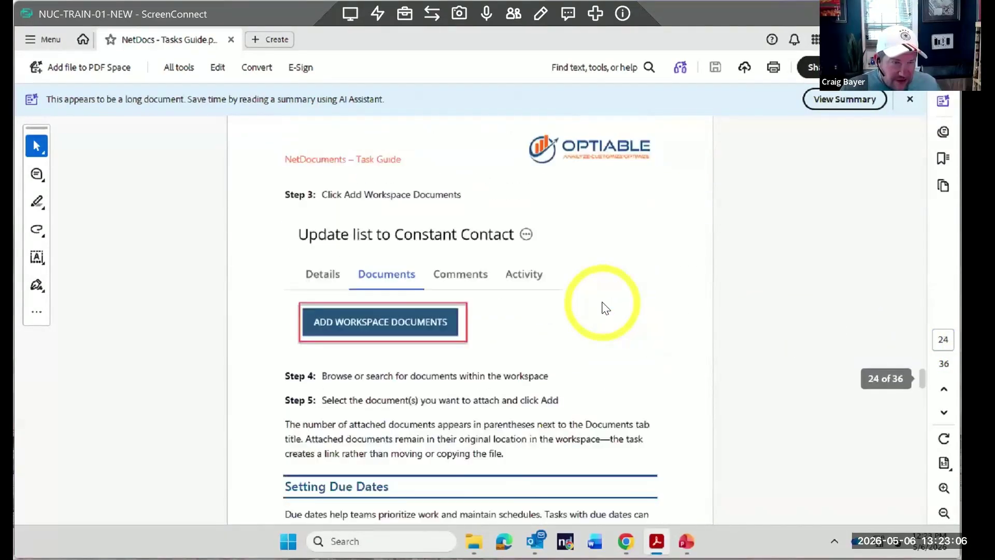
pyautogui.scroll(-10, 605, 308)
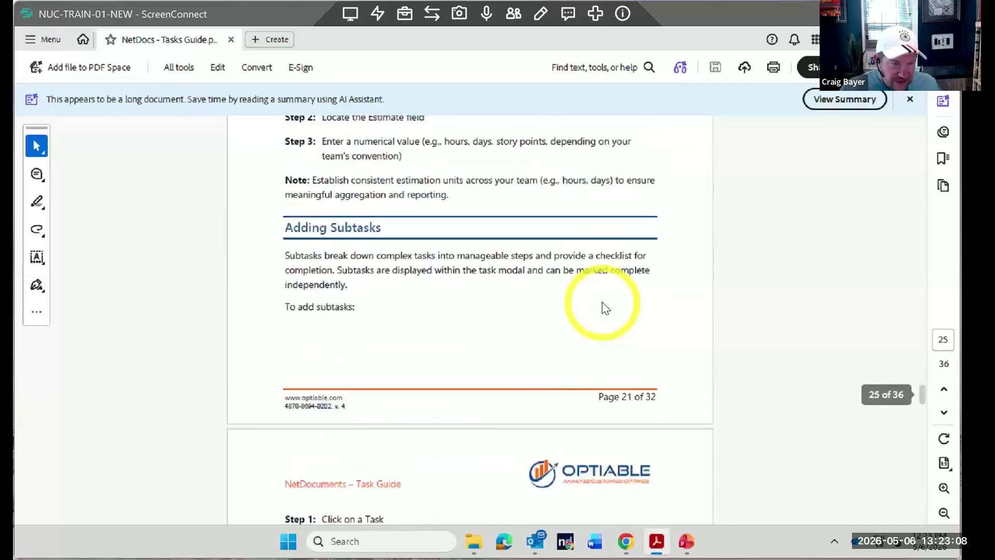
pyautogui.scroll(-10, 605, 307)
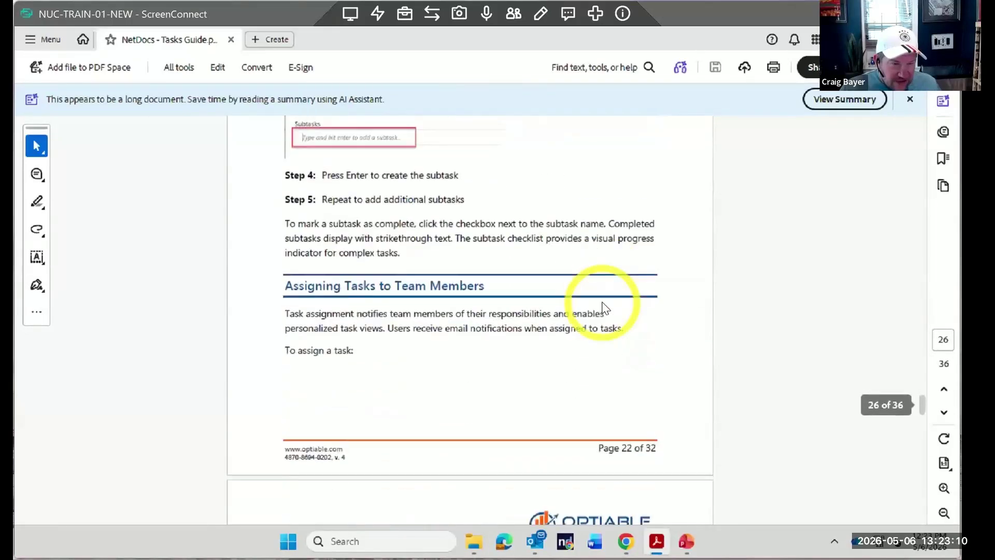
pyautogui.scroll(-1, 605, 307)
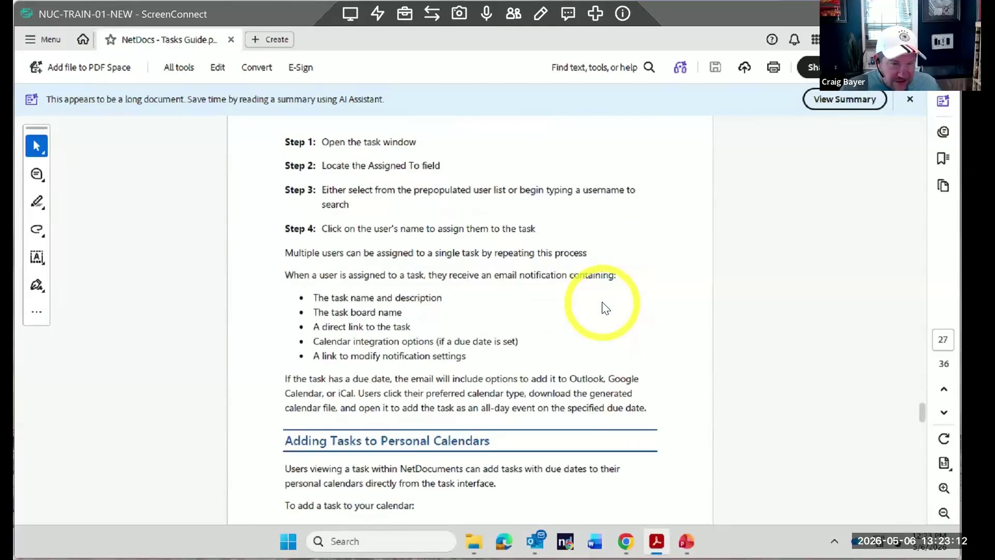
pyautogui.scroll(-8, 605, 307)
pyautogui.scroll(-20, 606, 307)
pyautogui.scroll(-15, 604, 307)
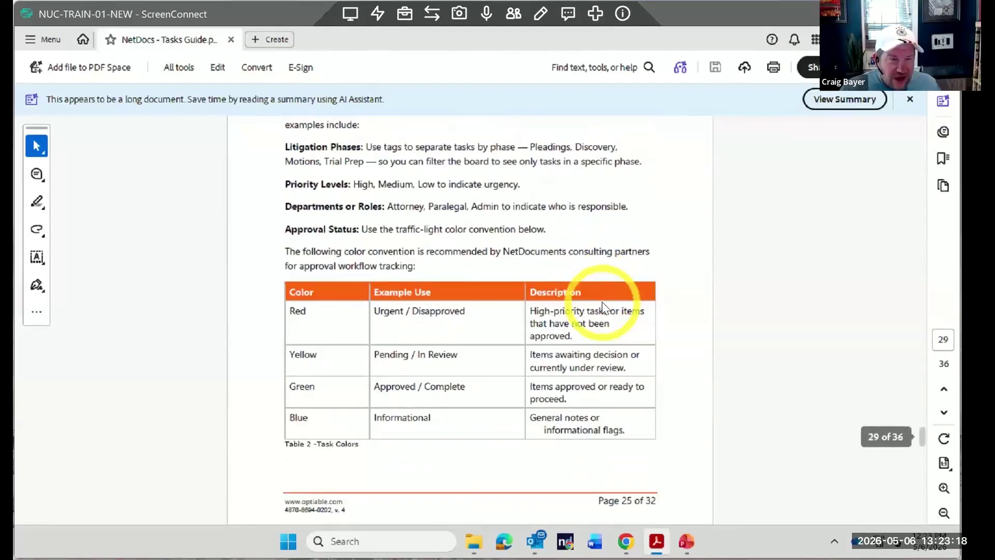
pyautogui.scroll(2, 715, 301)
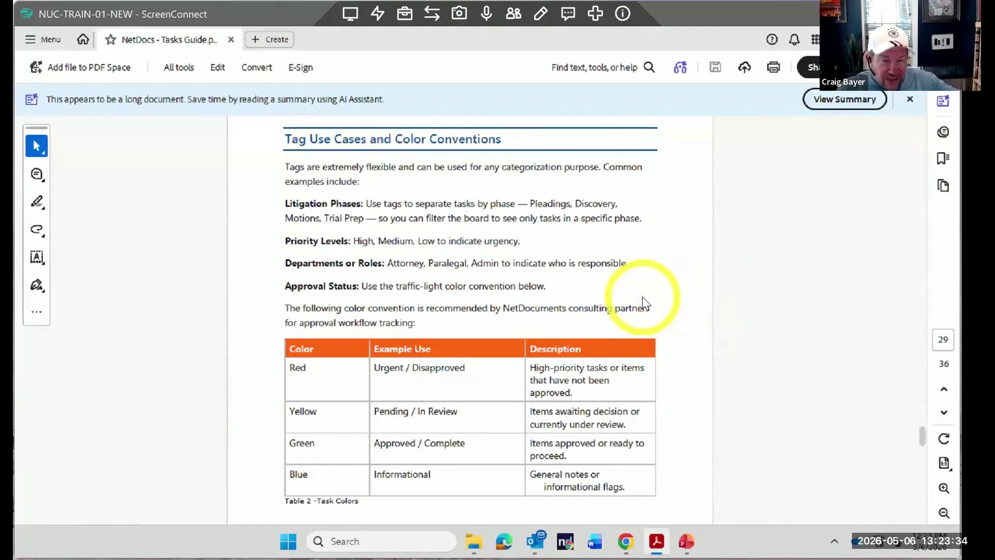
pyautogui.scroll(-2, 642, 296)
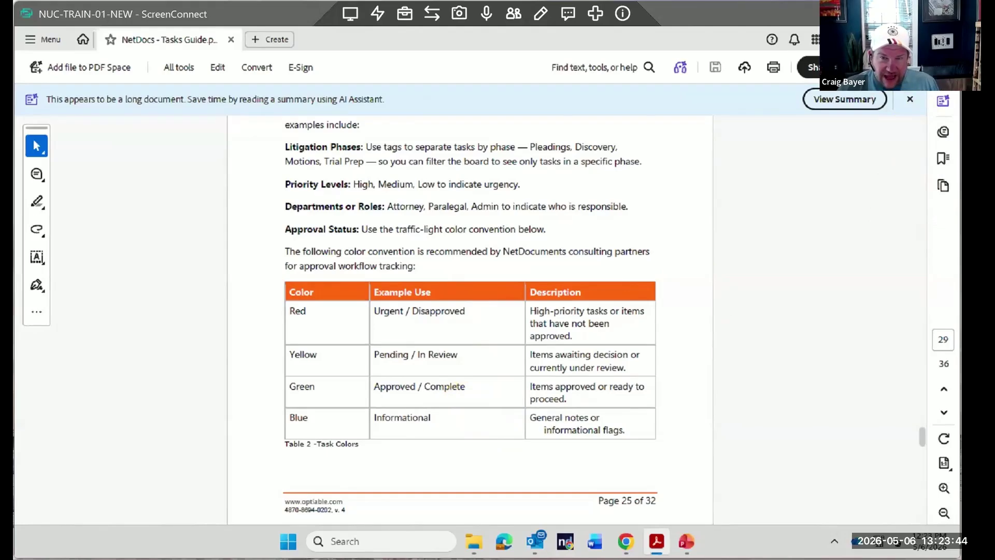
pyautogui.hotkey('alt', 'Tab')
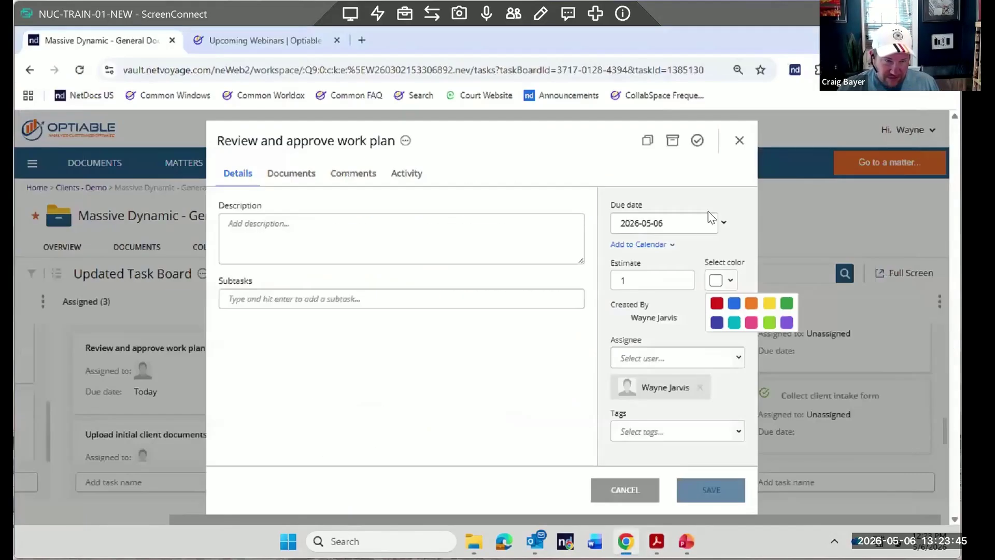
# Color the "Review and approve work plan" task light green, save it, and reopen it to add a second assignee
pyautogui.click(770, 323)
pyautogui.click(725, 490)
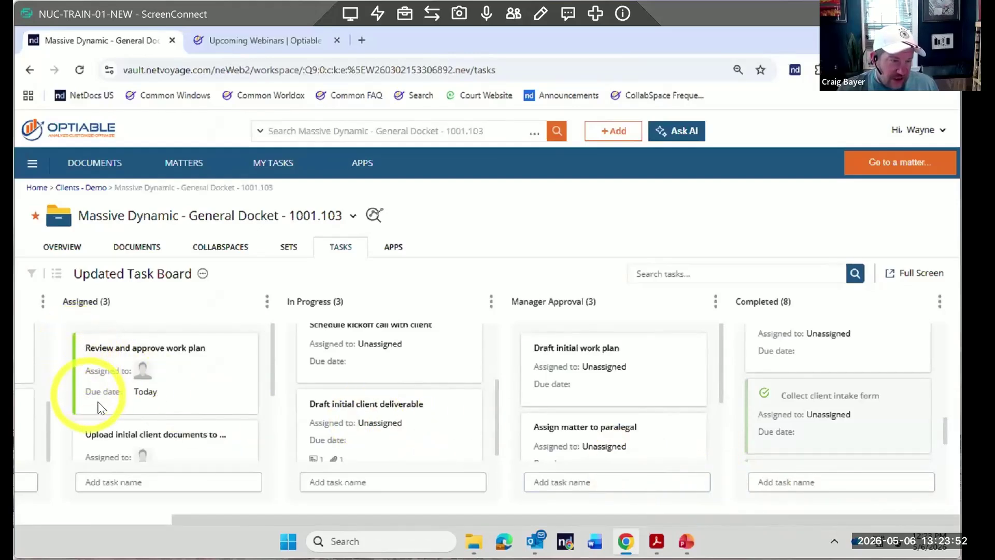
pyautogui.click(171, 372)
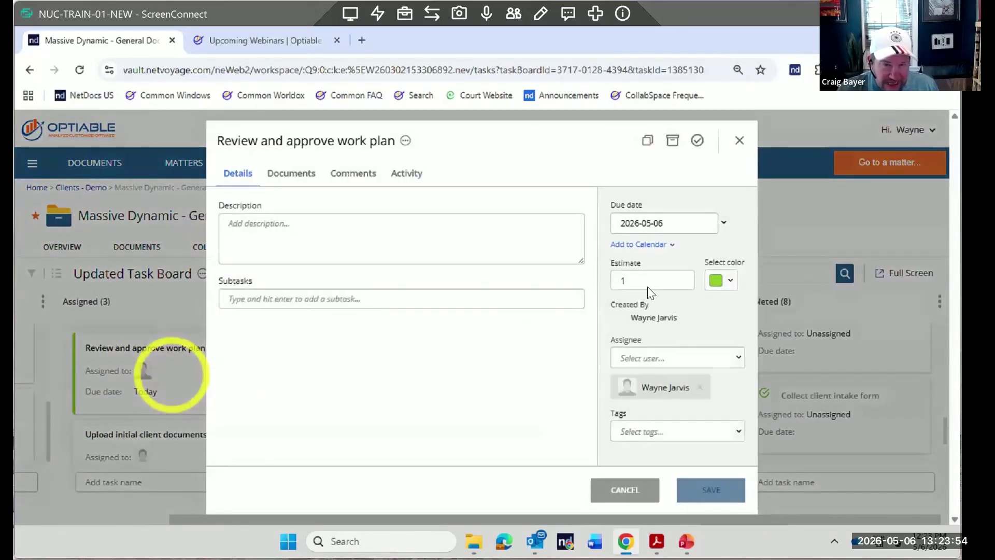
pyautogui.click(738, 357)
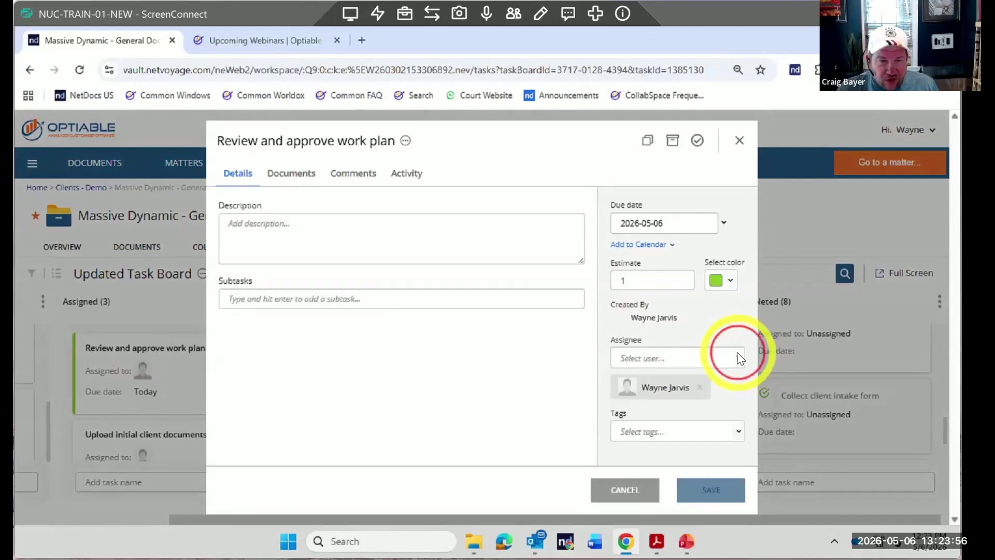
pyautogui.click(685, 417)
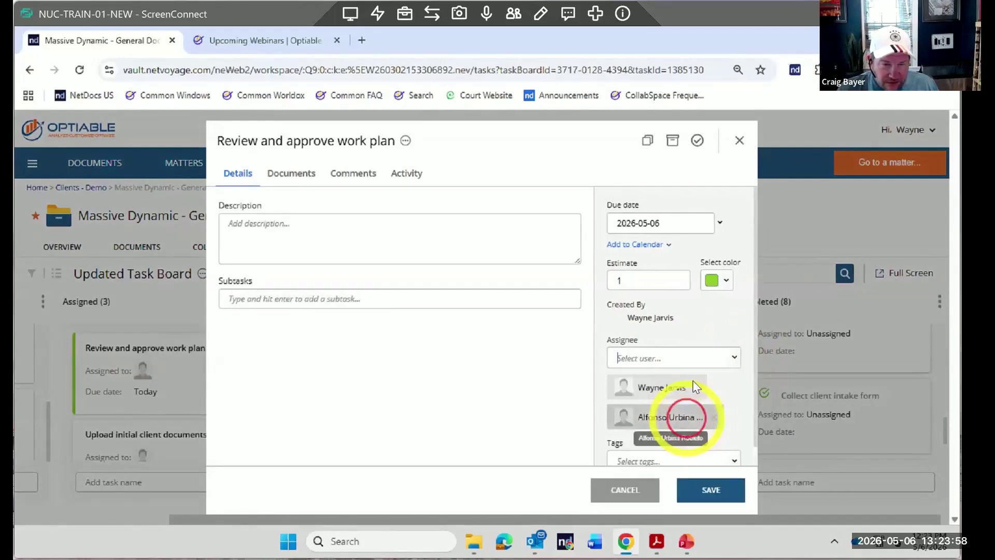
# Create a new tag named "Pleadings" through the task's tag management, save the tags, and save the task
pyautogui.scroll(-1, 718, 336)
pyautogui.click(735, 443)
pyautogui.click(735, 445)
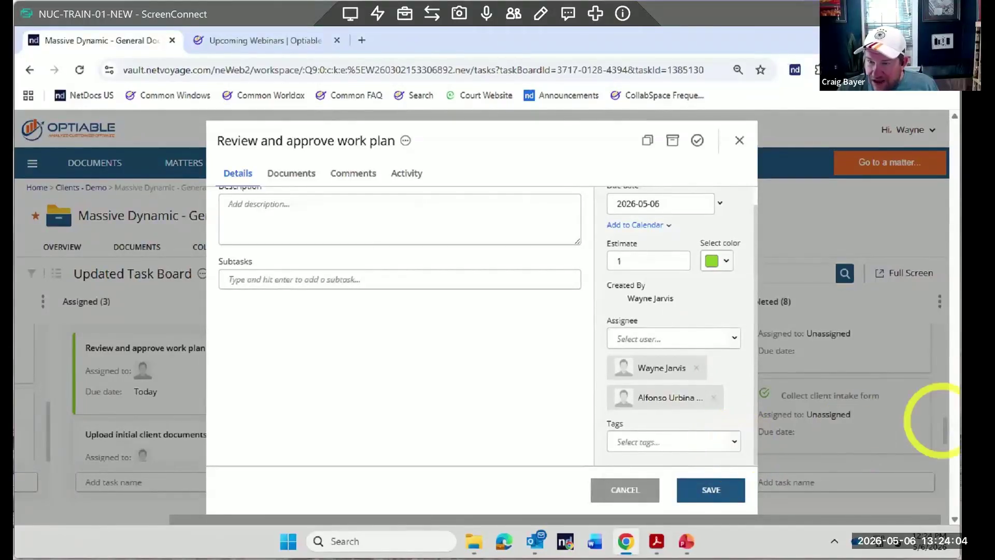
pyautogui.click(735, 441)
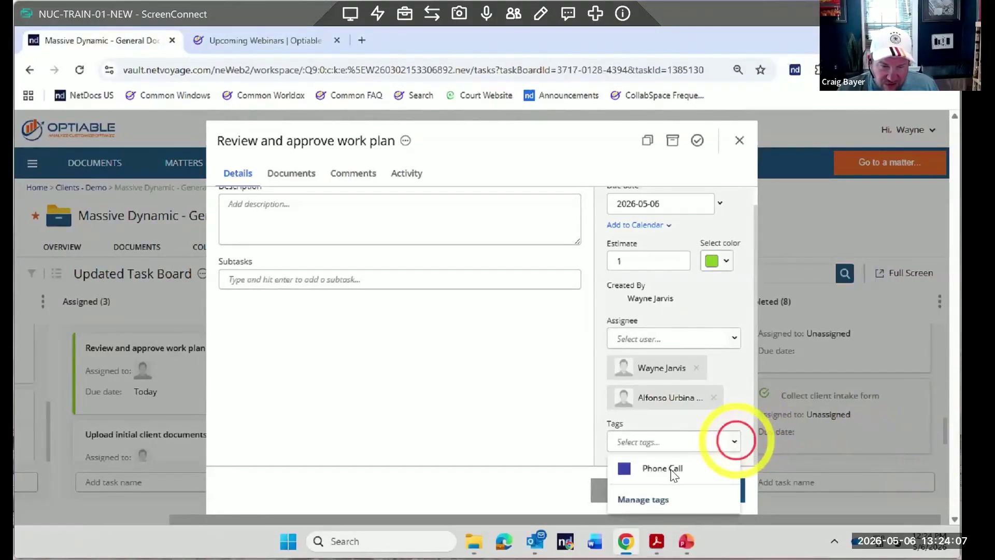
pyautogui.click(658, 499)
pyautogui.click(407, 247)
pyautogui.click(534, 293)
pyautogui.moveTo(532, 296); pyautogui.dragTo(484, 299)
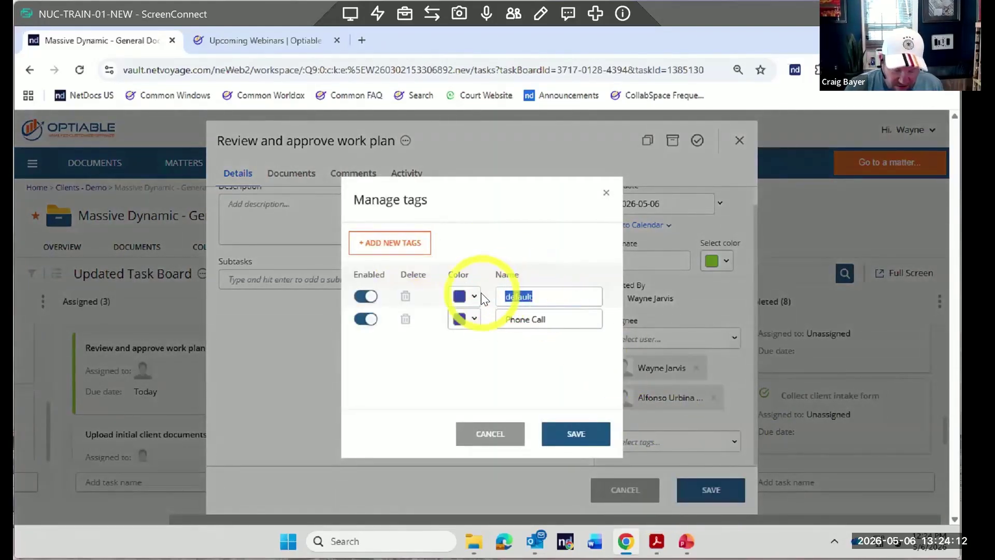
pyautogui.write('Pleadings')
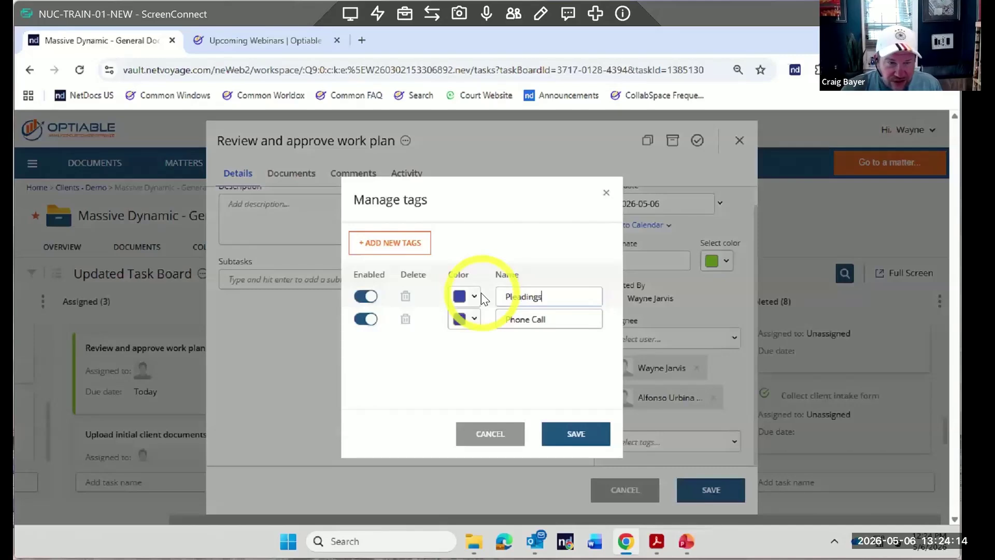
pyautogui.click(463, 296)
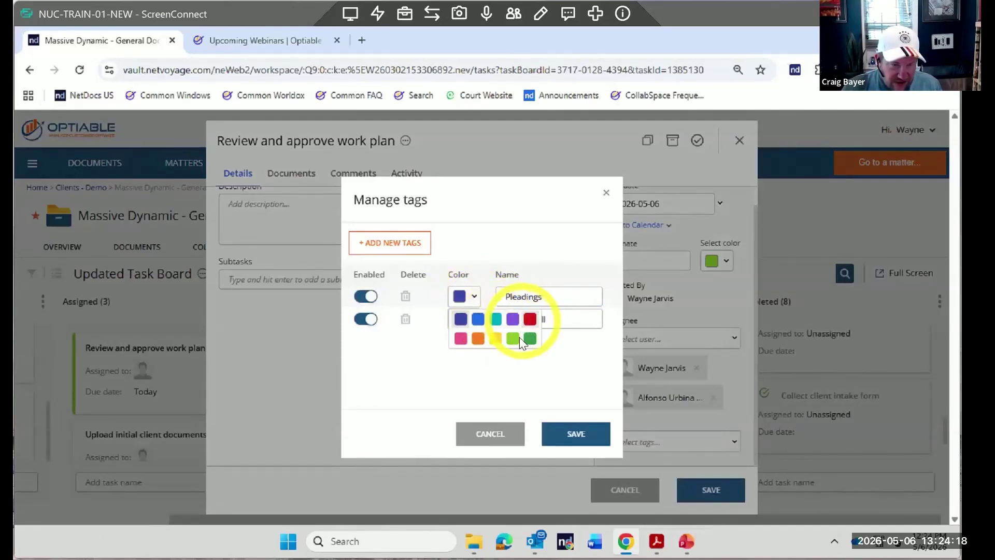
pyautogui.click(575, 432)
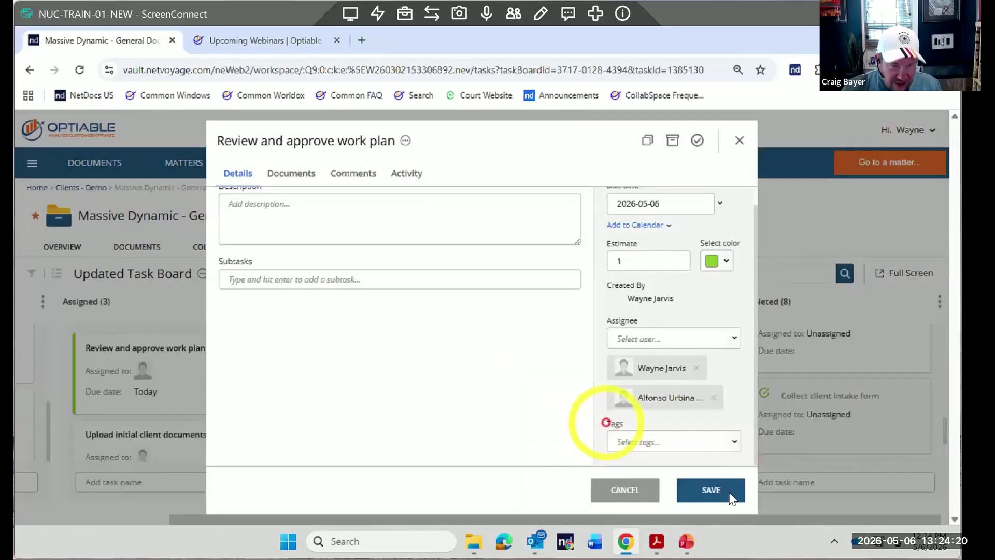
pyautogui.click(730, 495)
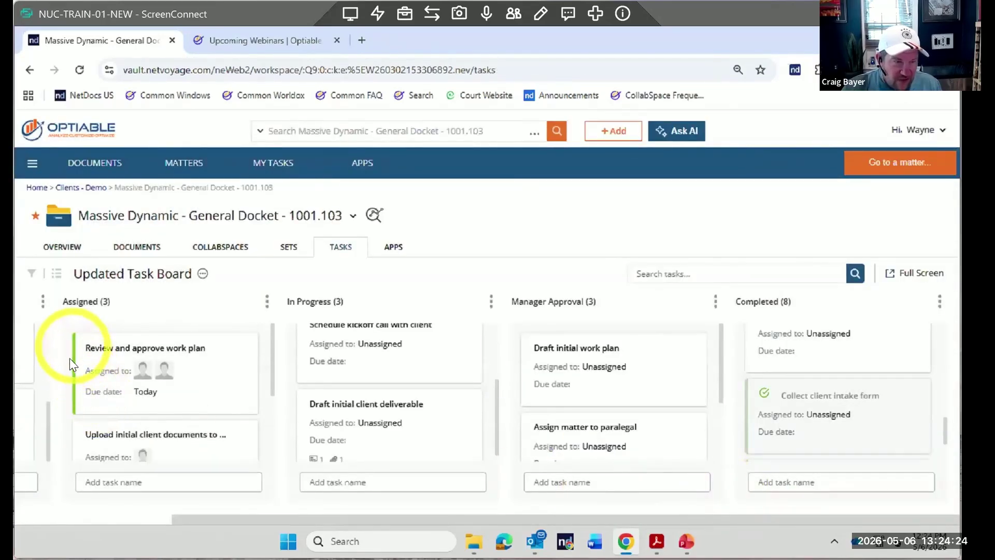
# Reopen the "Review and approve work plan" task and look through its details, documents and comments
pyautogui.scroll(-1, 101, 366)
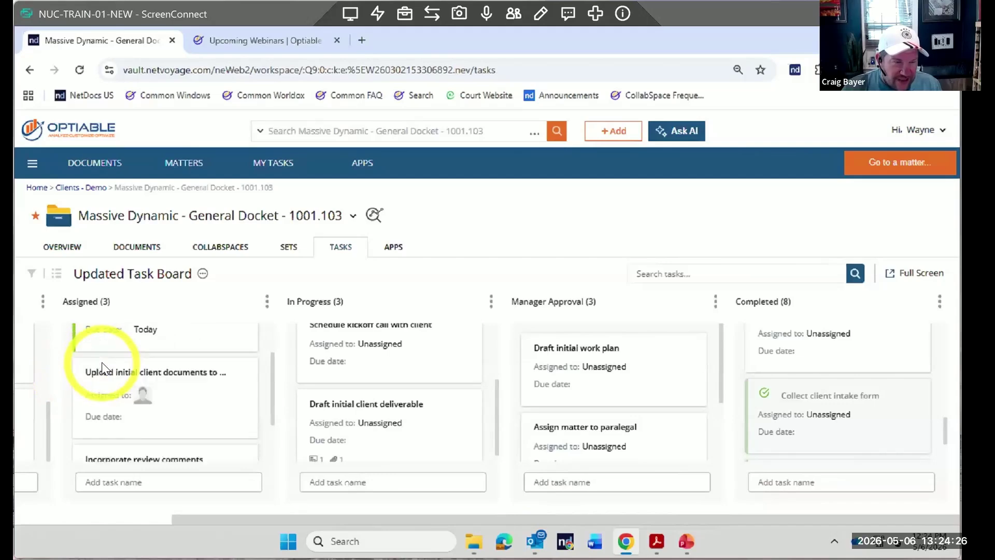
pyautogui.scroll(1, 119, 362)
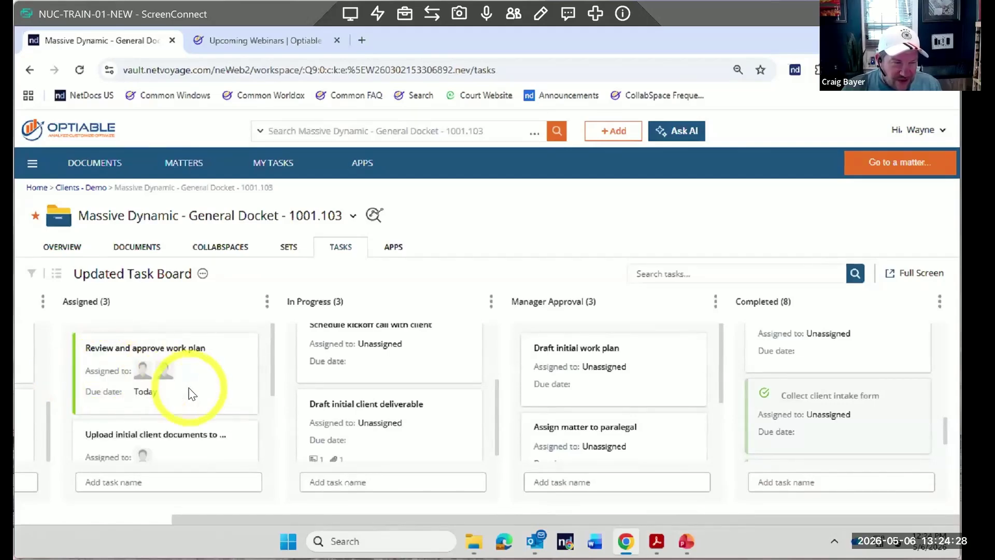
pyautogui.click(190, 385)
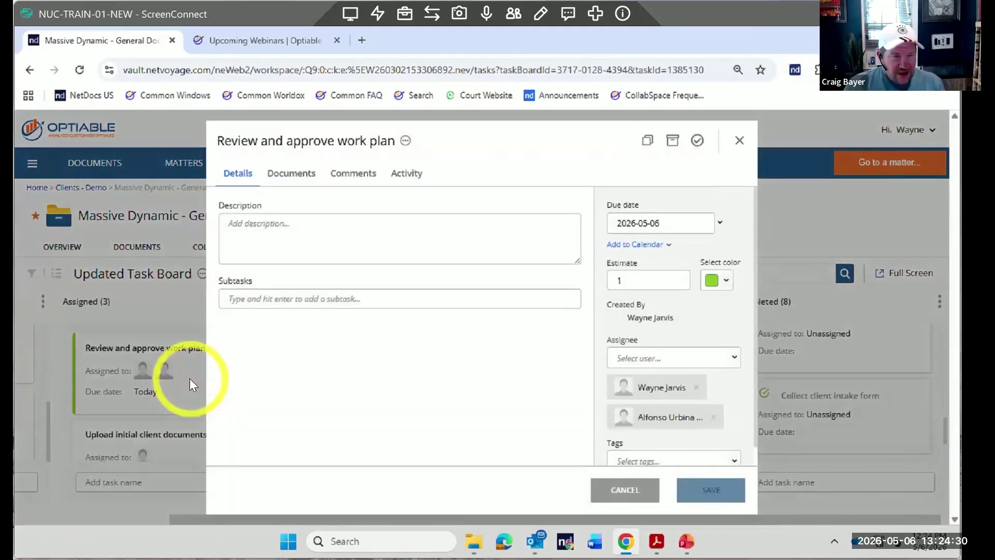
pyautogui.click(237, 173)
pyautogui.click(253, 236)
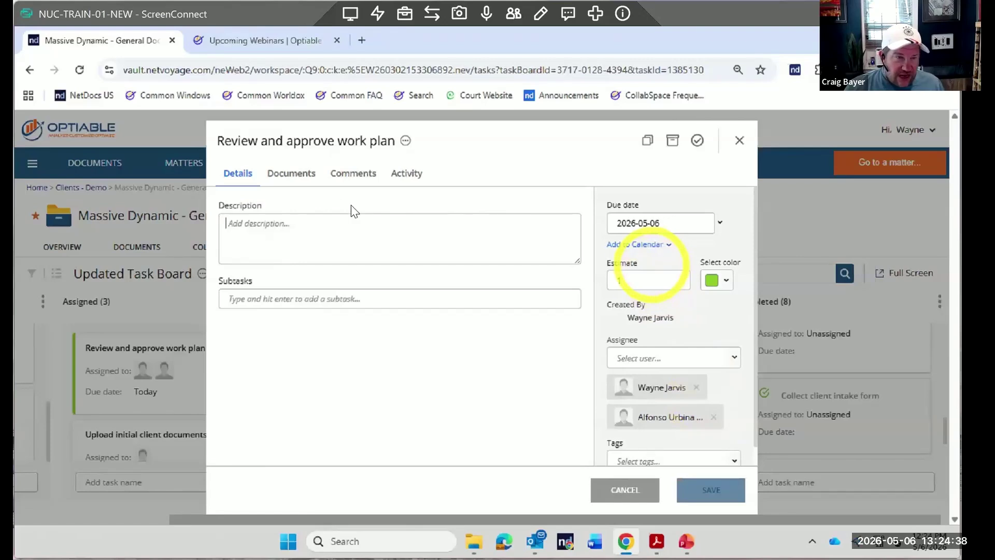
pyautogui.click(285, 176)
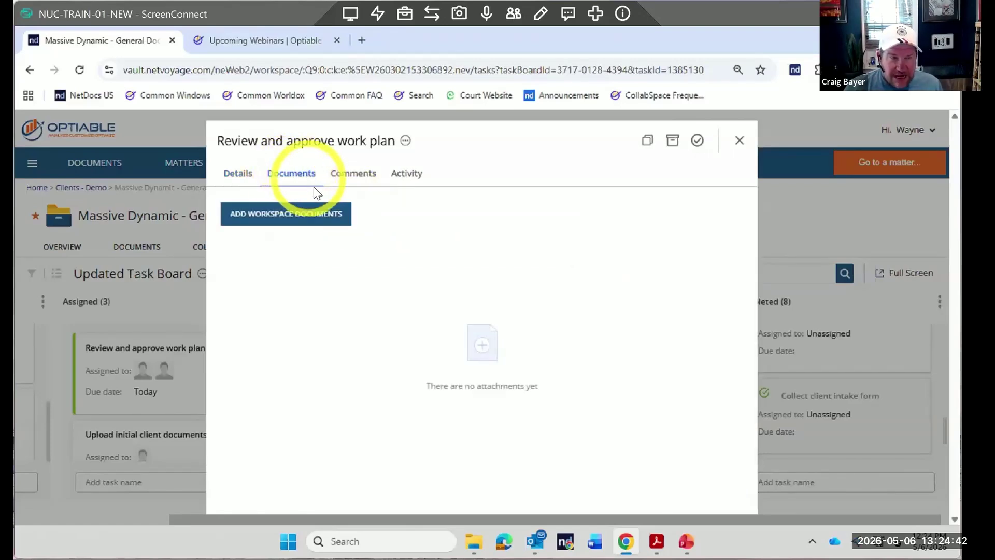
pyautogui.click(345, 176)
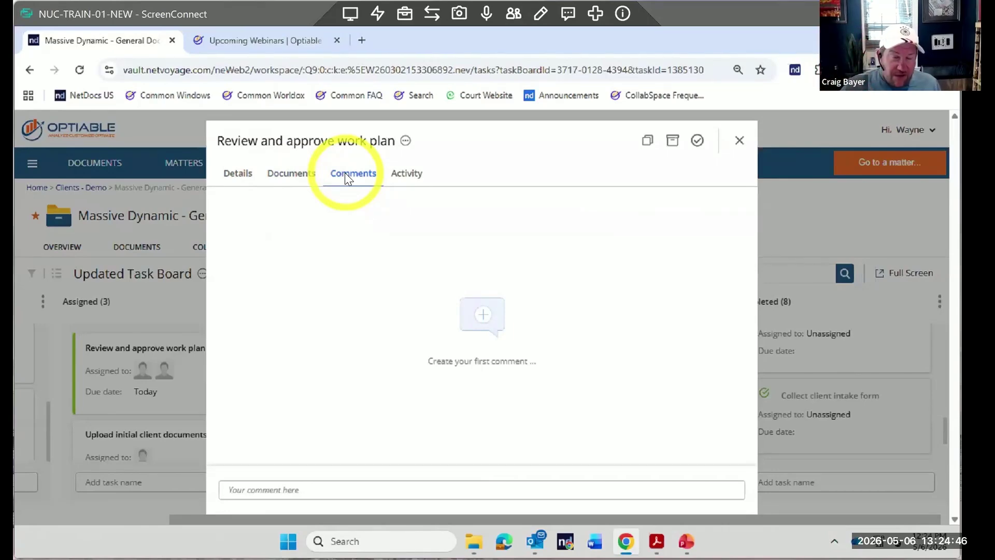
# Switch to the Outlook inbox, read the "Task - Draft initial client deliverable" mention notification, and follow its link to the comment
pyautogui.click(535, 541)
pyautogui.click(31, 76)
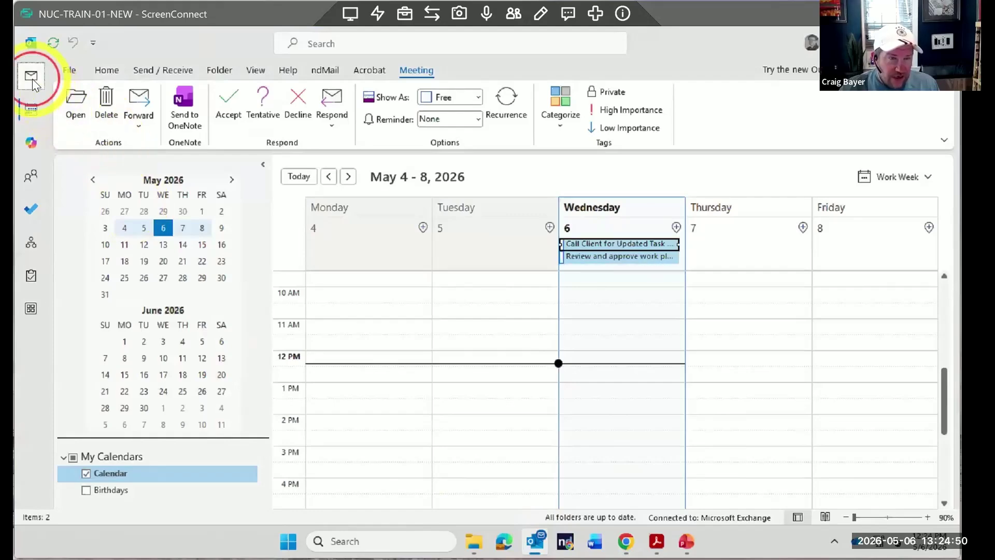
pyautogui.click(424, 241)
pyautogui.doubleClick(424, 237)
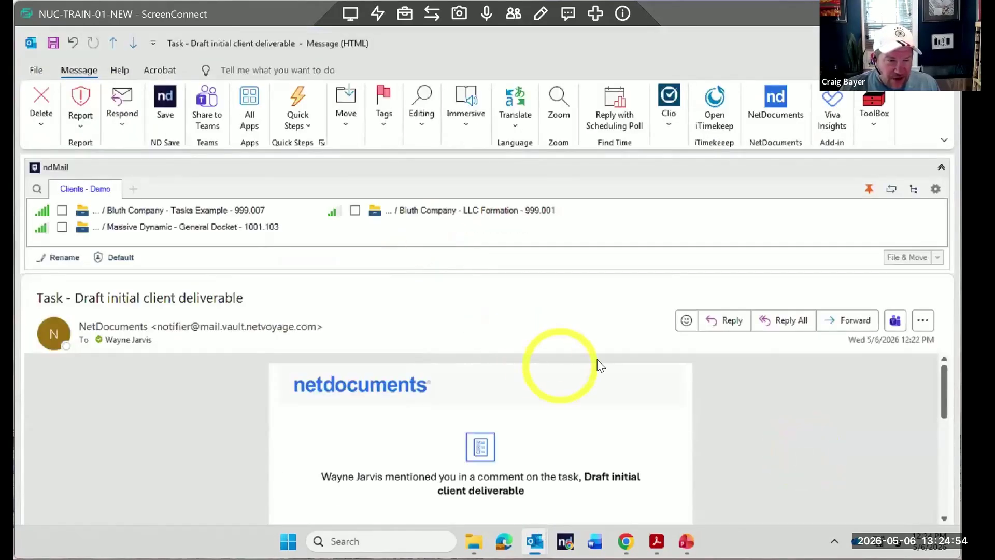
pyautogui.scroll(-2, 597, 359)
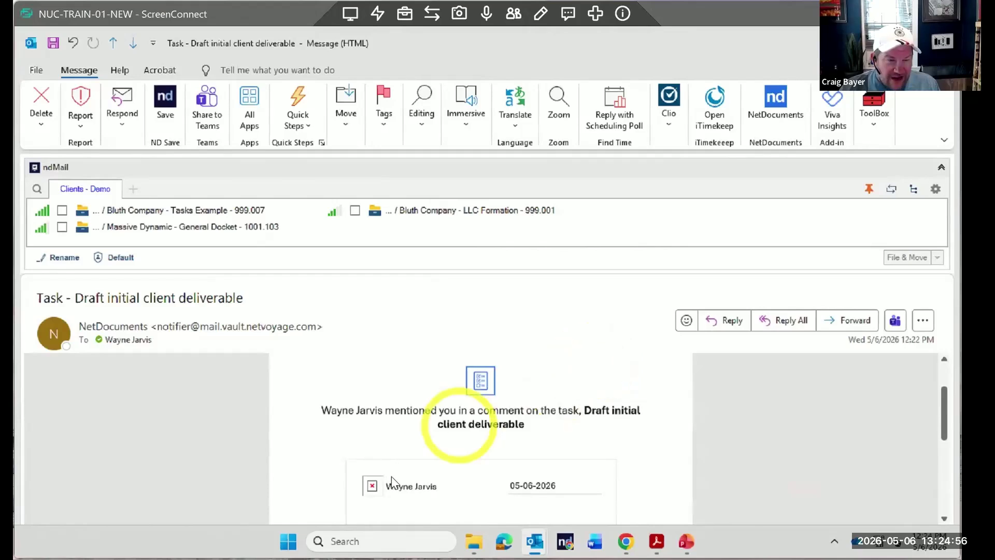
pyautogui.scroll(1, 446, 479)
pyautogui.scroll(-4, 498, 464)
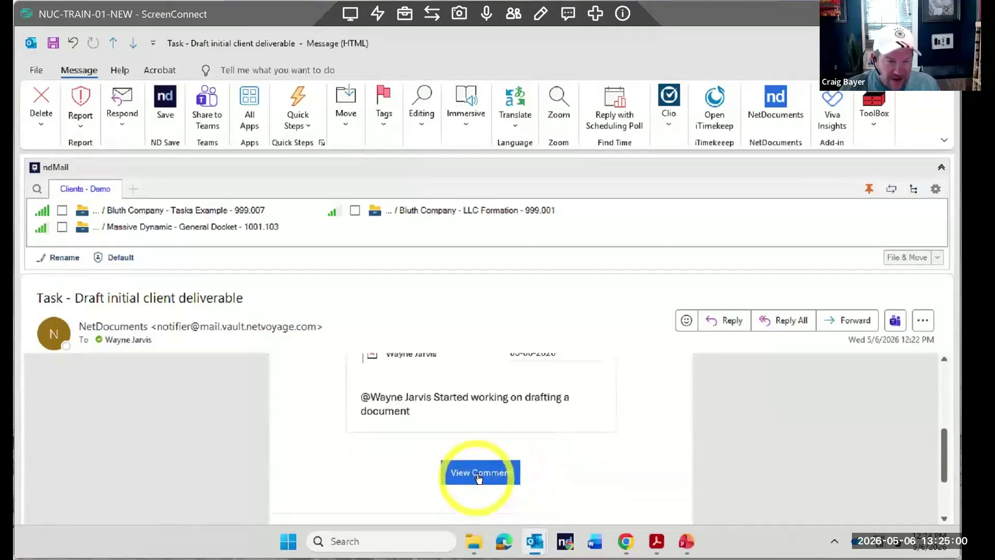
pyautogui.click(480, 504)
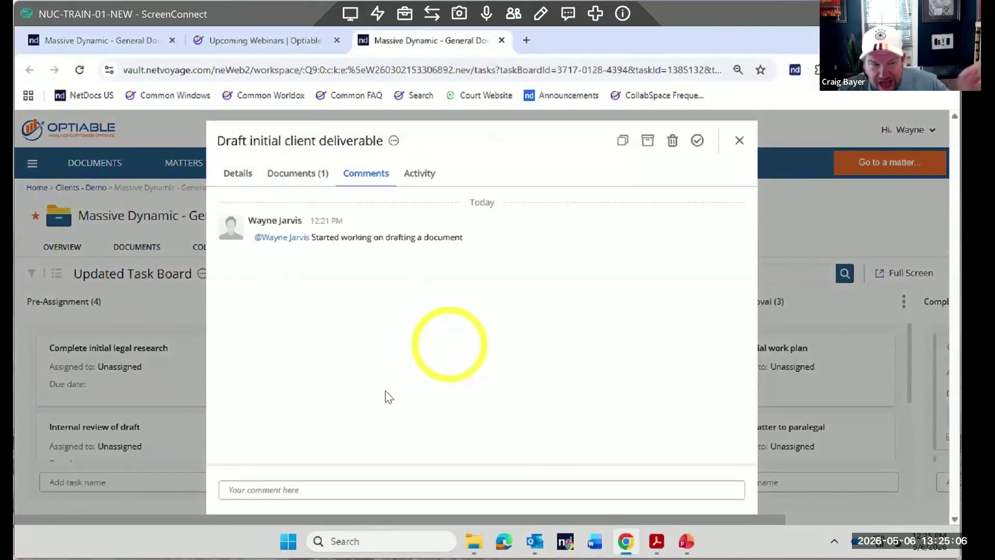
# Add a comment to the "Draft initial client deliverable" task mentioning a colleague with a short greeting, and close the task
pyautogui.click(327, 489)
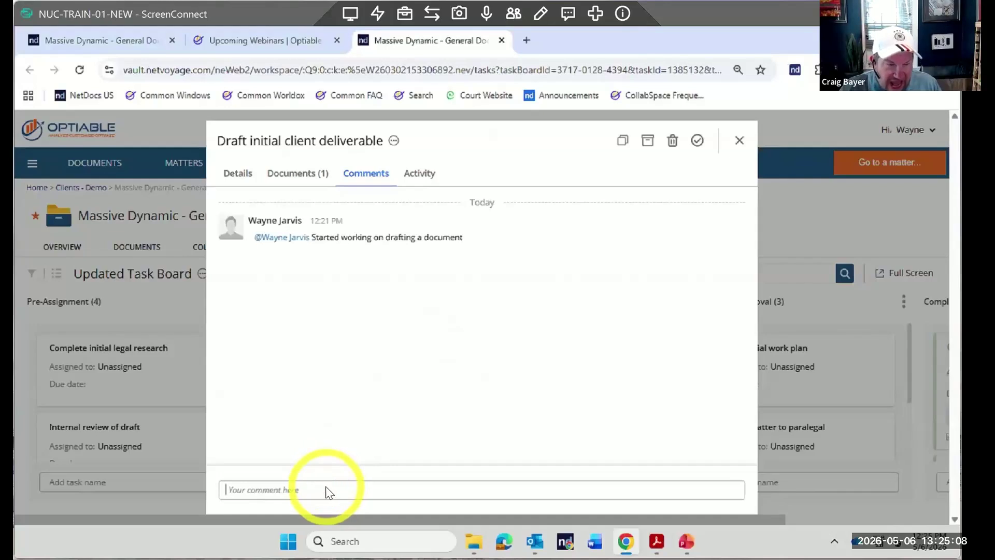
pyautogui.write('@')
pyautogui.click(304, 468)
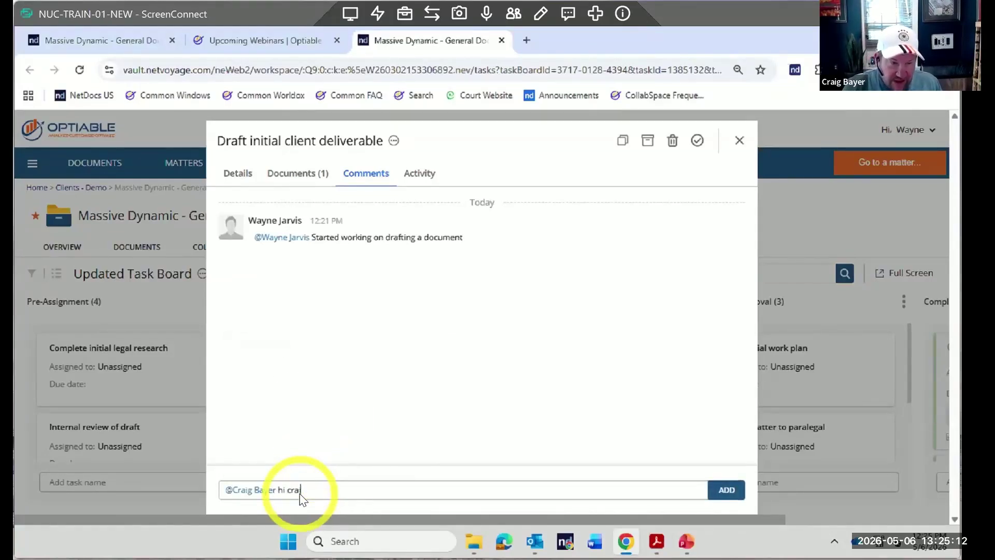
pyautogui.write('hi craig')
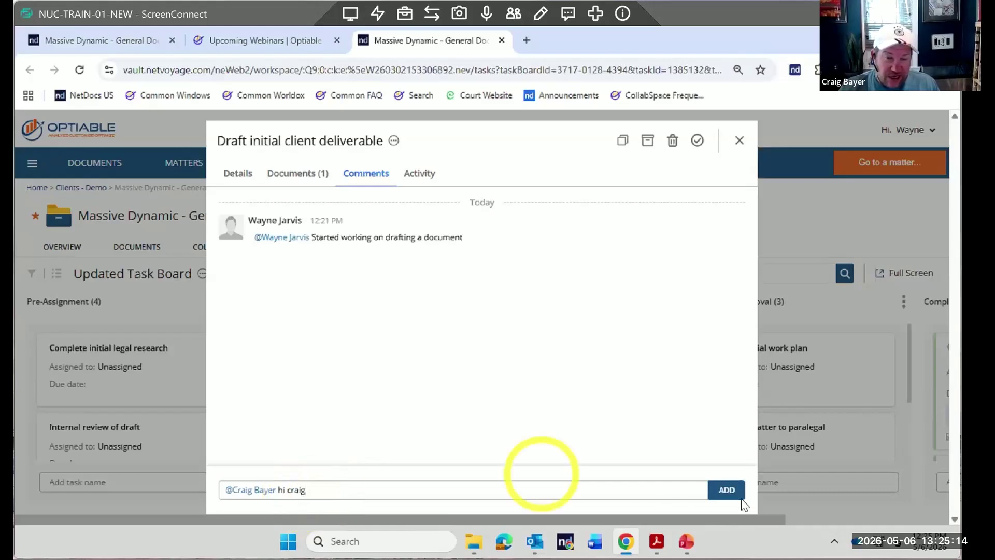
pyautogui.click(727, 490)
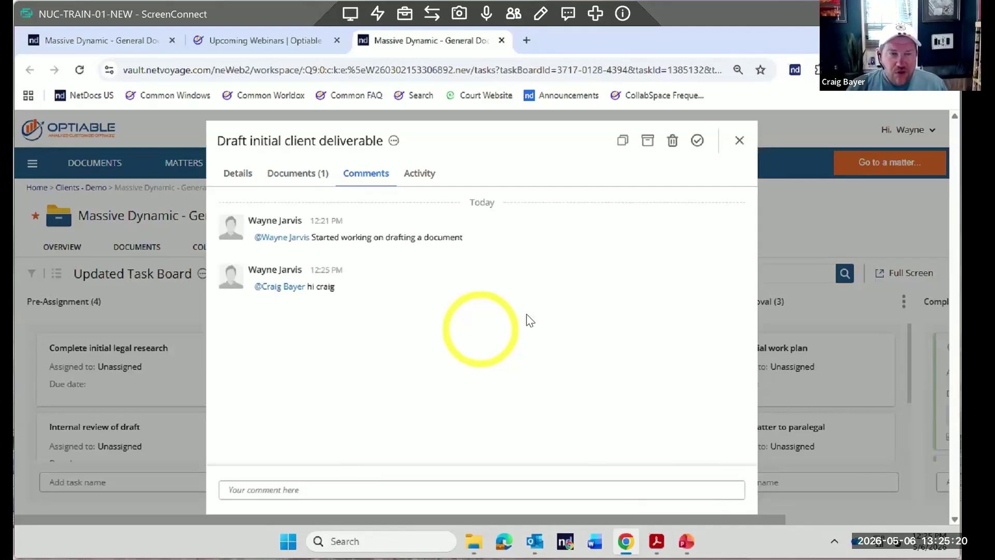
pyautogui.click(740, 138)
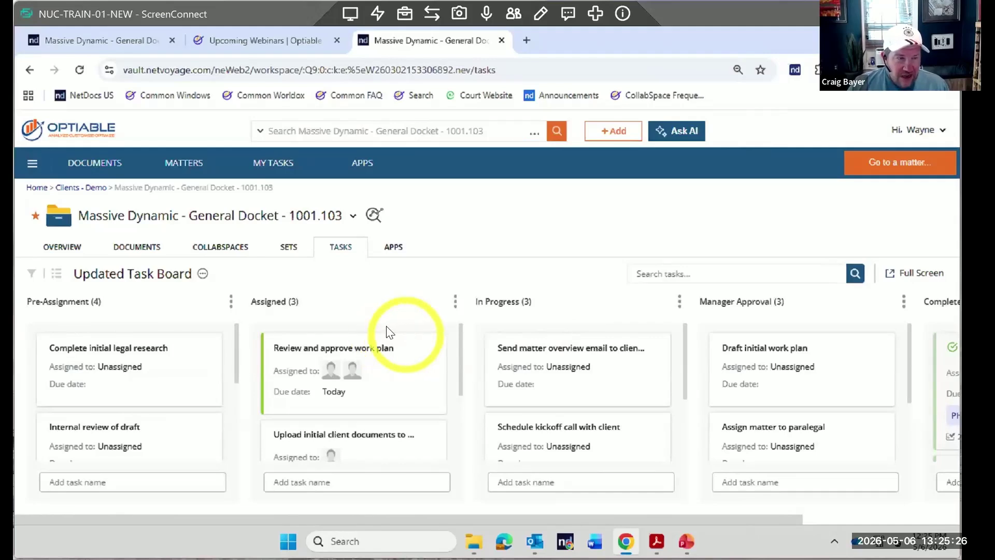
# Examine the task board's filter options for status, tag, estimated time, creator, due date, assignee and task list, applying none of them
pyautogui.click(32, 274)
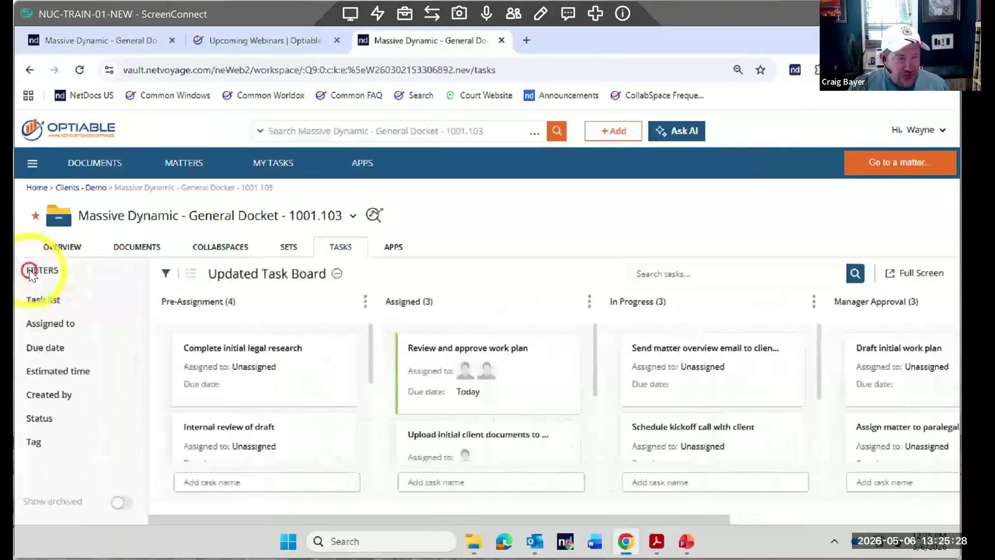
pyautogui.click(52, 419)
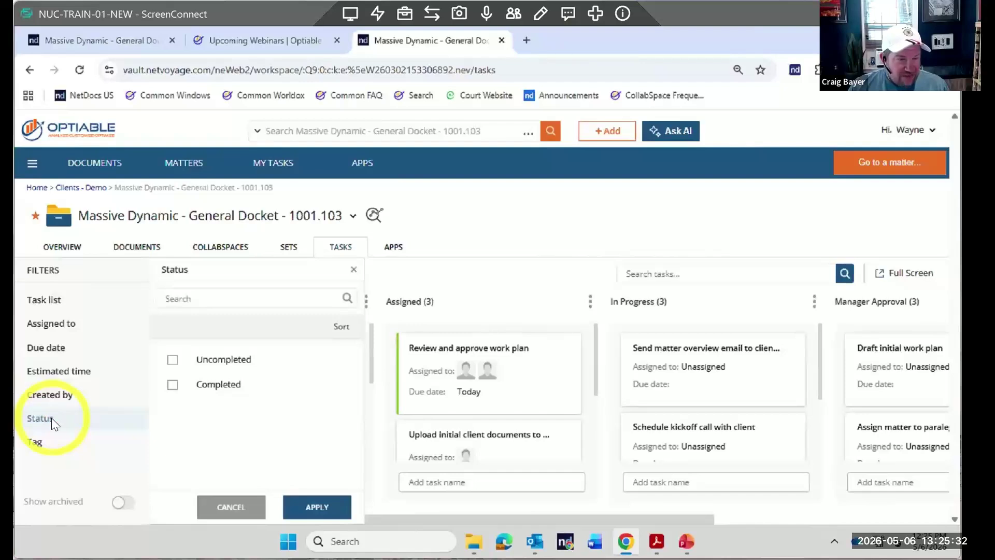
pyautogui.click(48, 443)
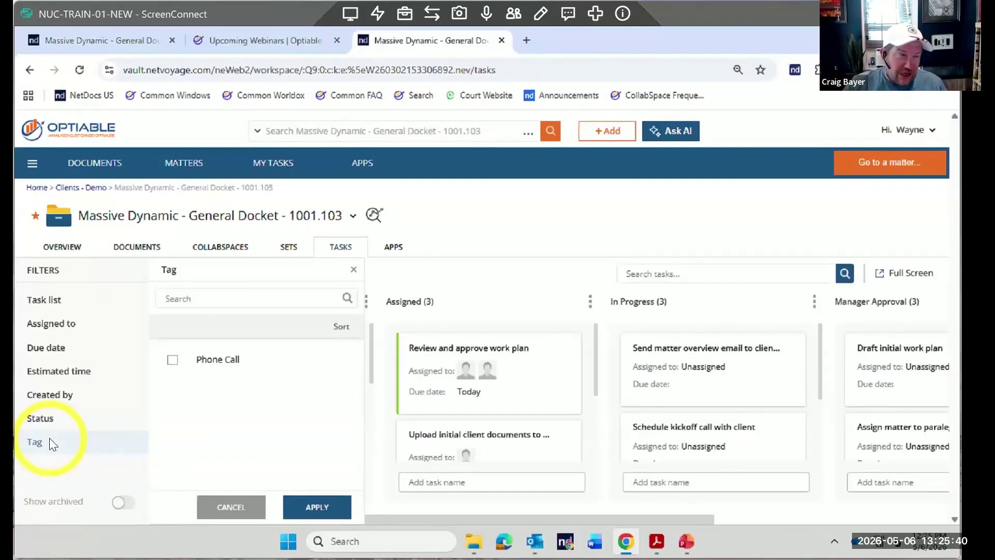
pyautogui.click(67, 370)
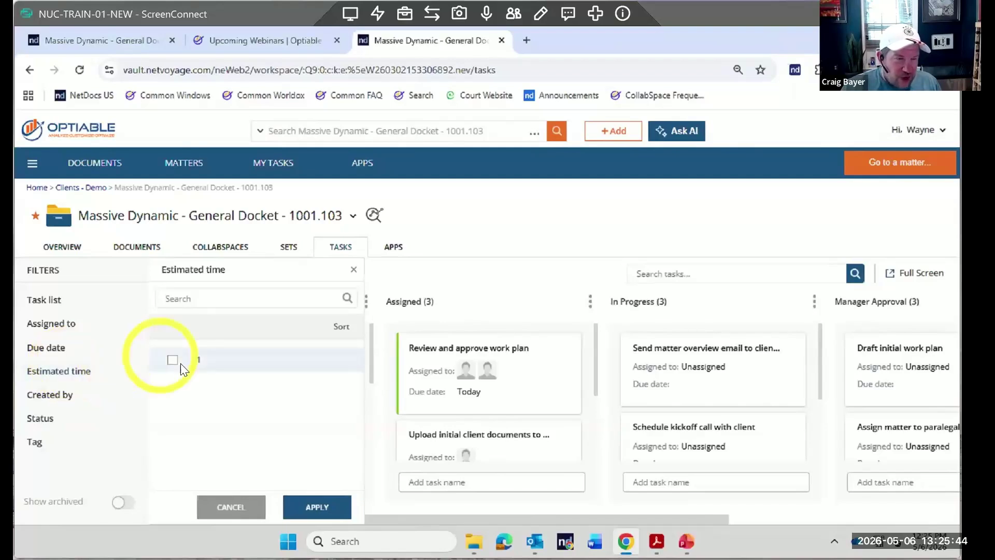
pyautogui.click(66, 395)
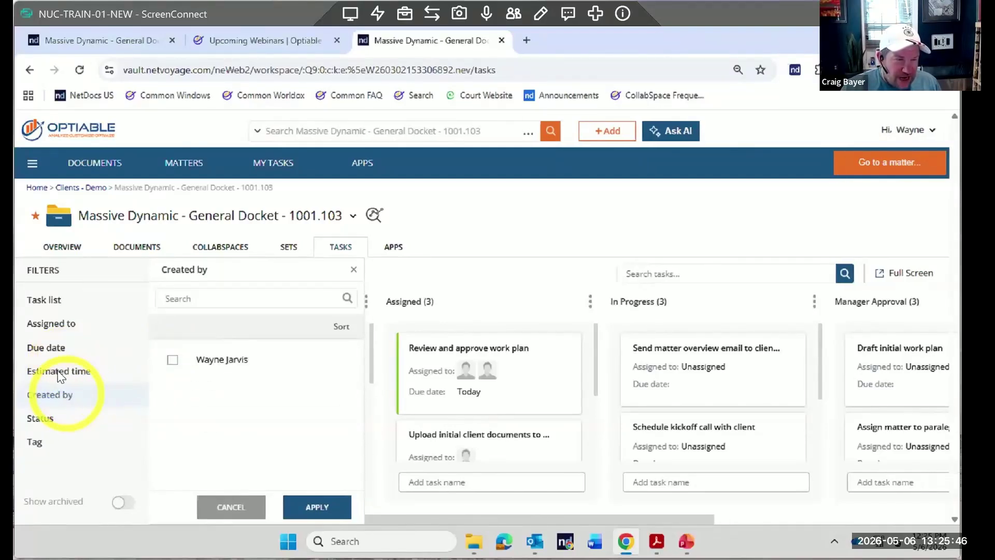
pyautogui.click(59, 350)
pyautogui.click(54, 327)
pyautogui.click(49, 300)
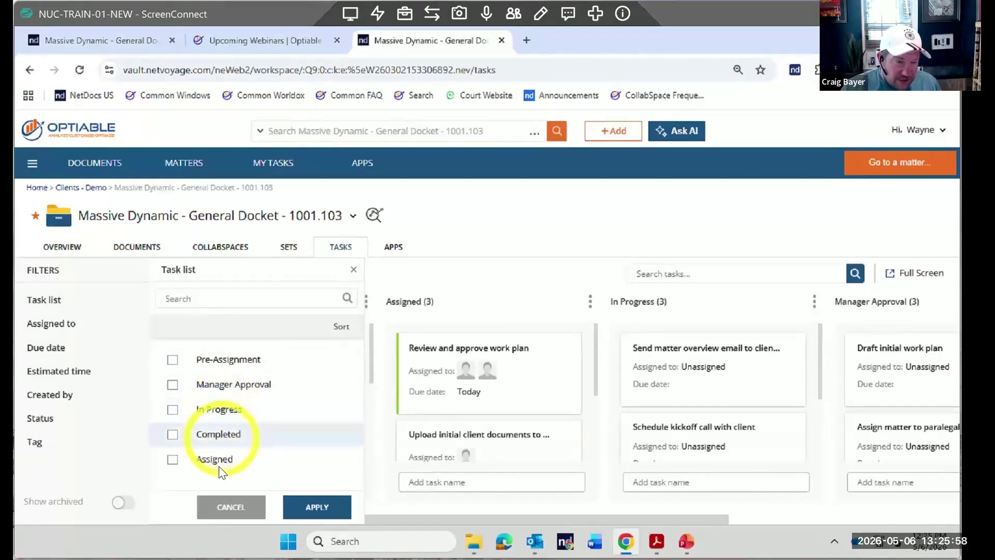
pyautogui.click(248, 514)
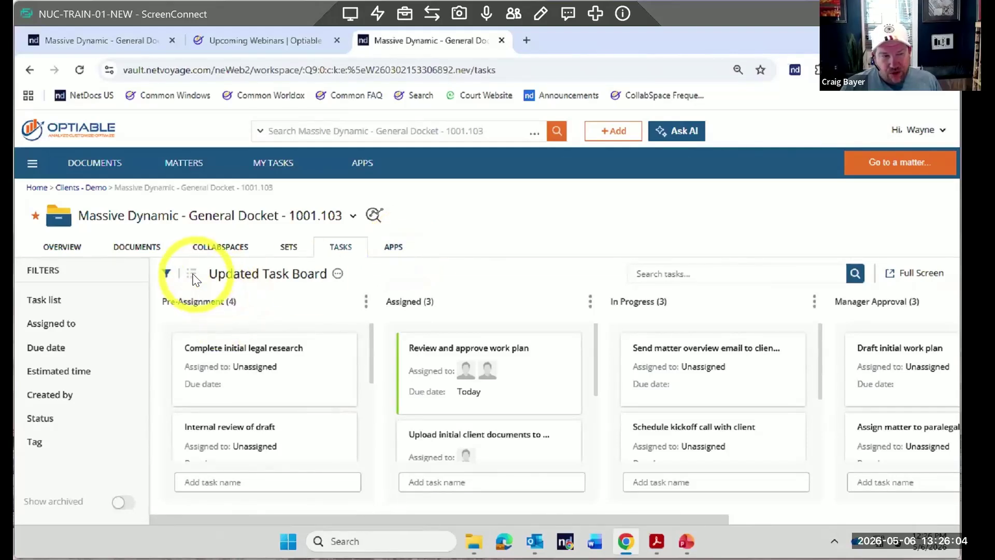
pyautogui.click(167, 273)
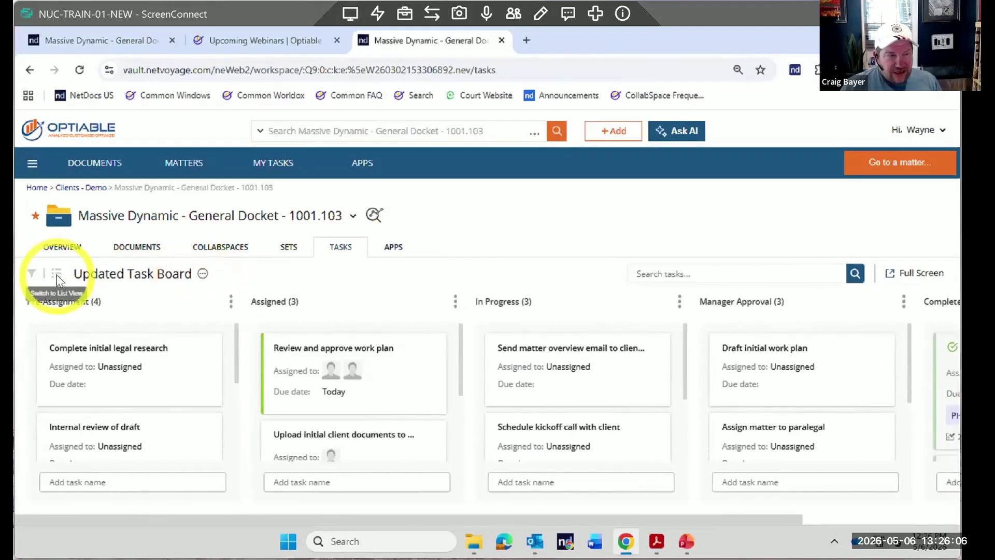
# View the task board as a list, return it to columns, and look across its columns in a separate full-screen window before closing that window
pyautogui.click(57, 274)
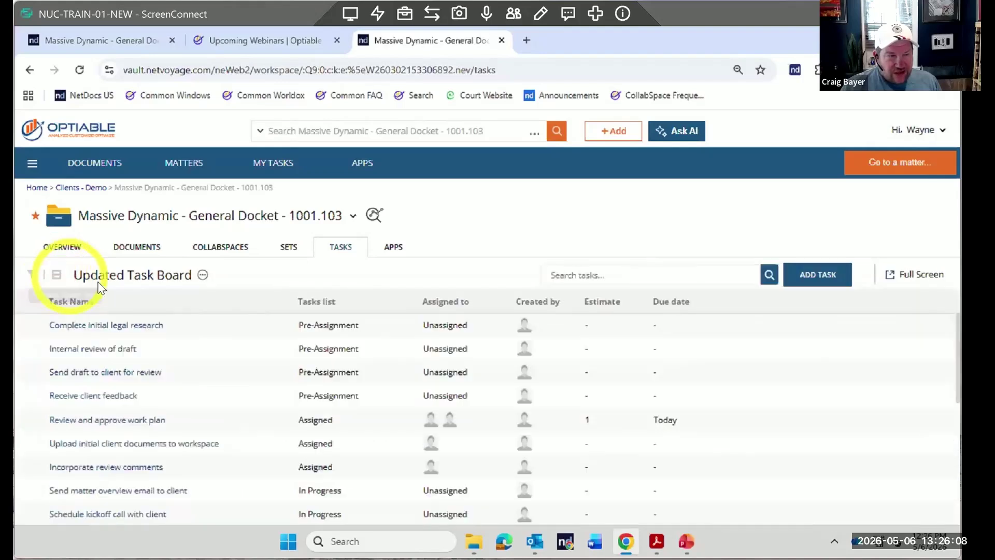
pyautogui.click(56, 274)
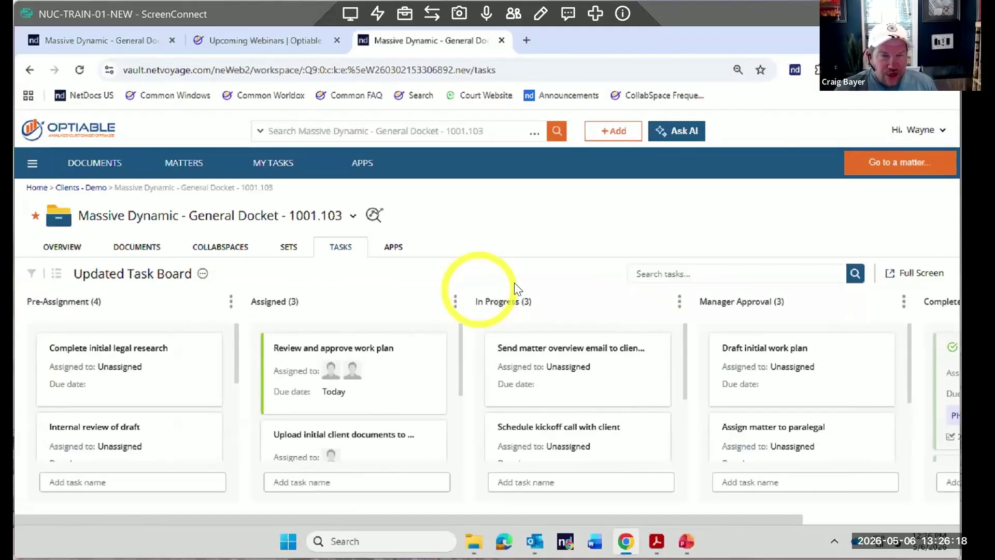
pyautogui.click(922, 278)
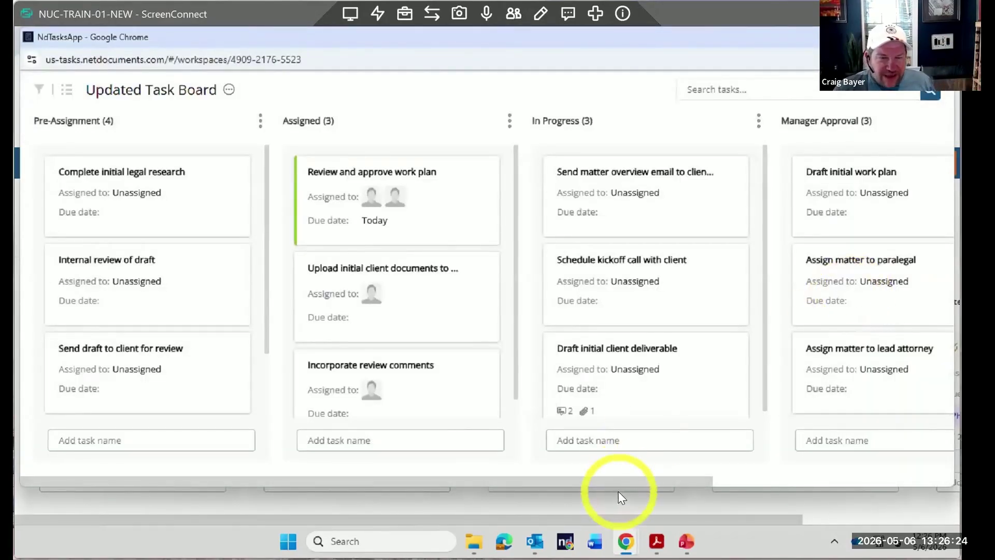
pyautogui.moveTo(624, 483); pyautogui.dragTo(854, 483)
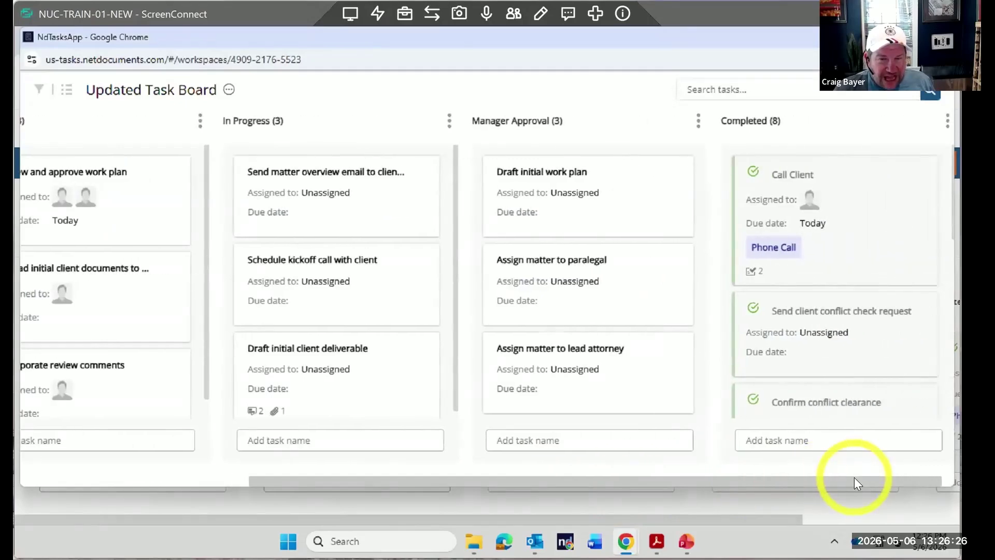
pyautogui.moveTo(657, 469); pyautogui.dragTo(487, 453)
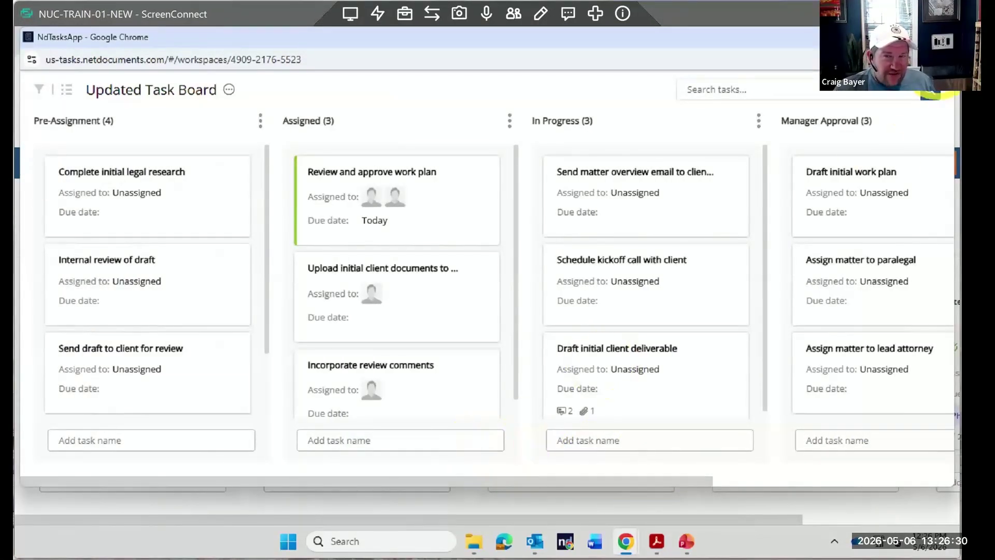
pyautogui.click(947, 89)
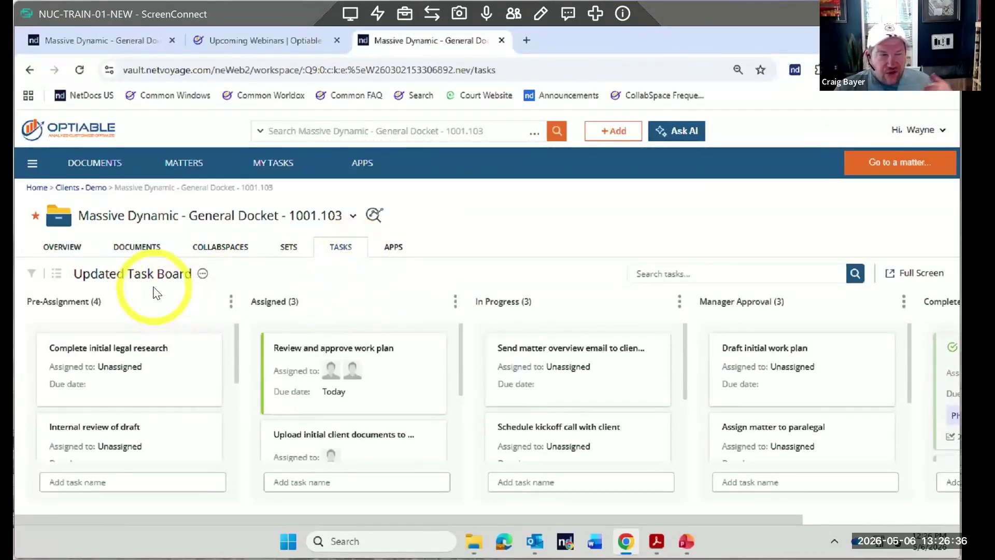
# Switch from the Updated Task Board to the matter's Intake task board to view its lists
pyautogui.click(203, 275)
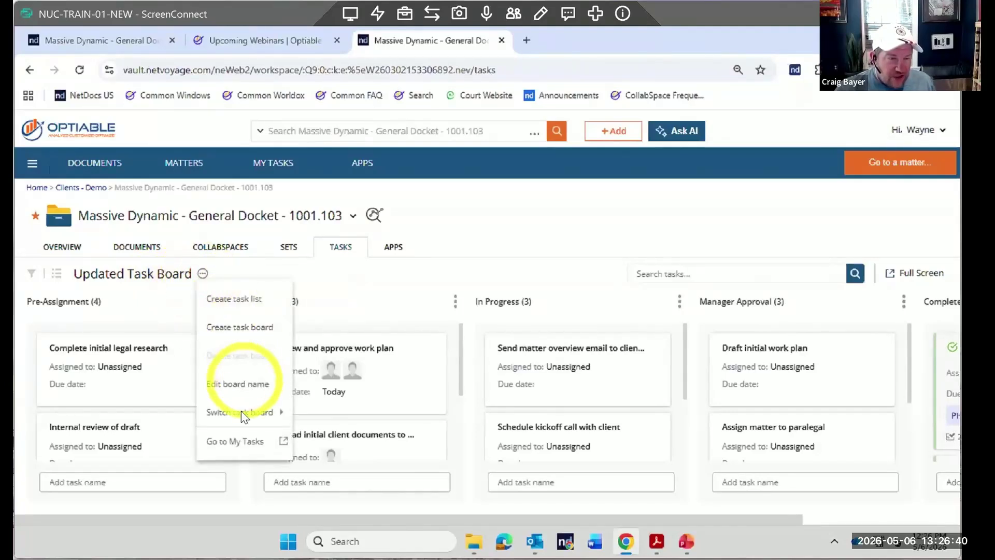
pyautogui.moveTo(241, 410)
pyautogui.click(314, 440)
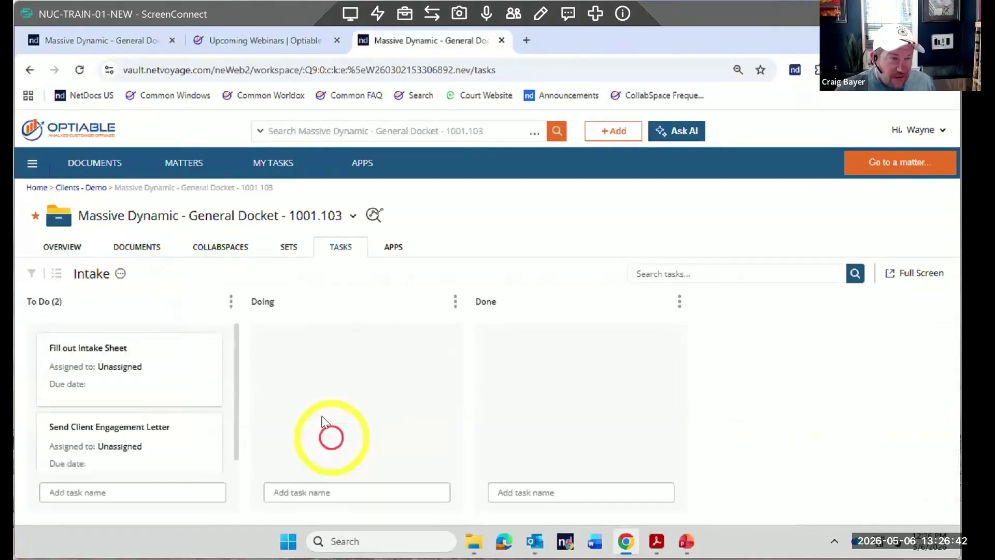
# Create a task board named "Prep for Client Meeting" using the default board template
pyautogui.click(120, 273)
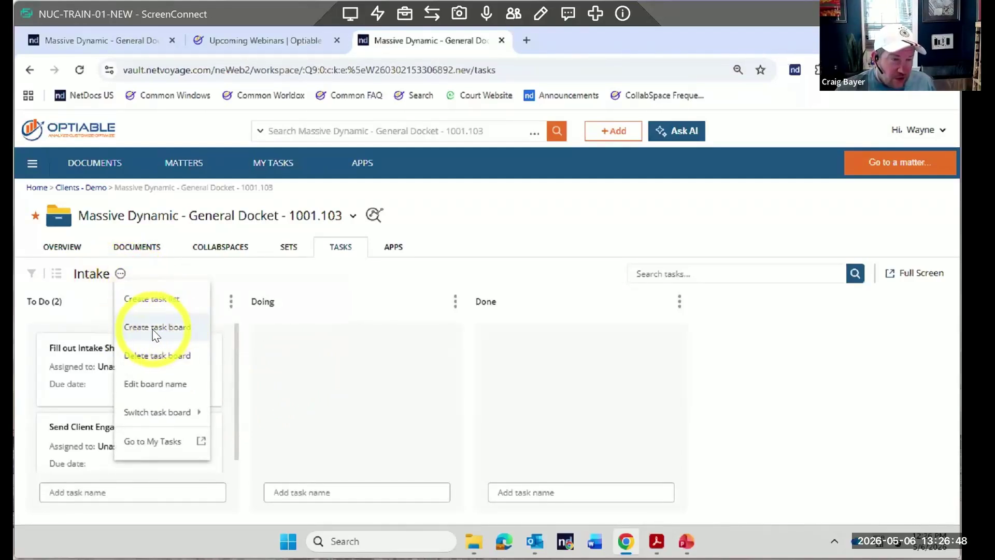
pyautogui.click(153, 331)
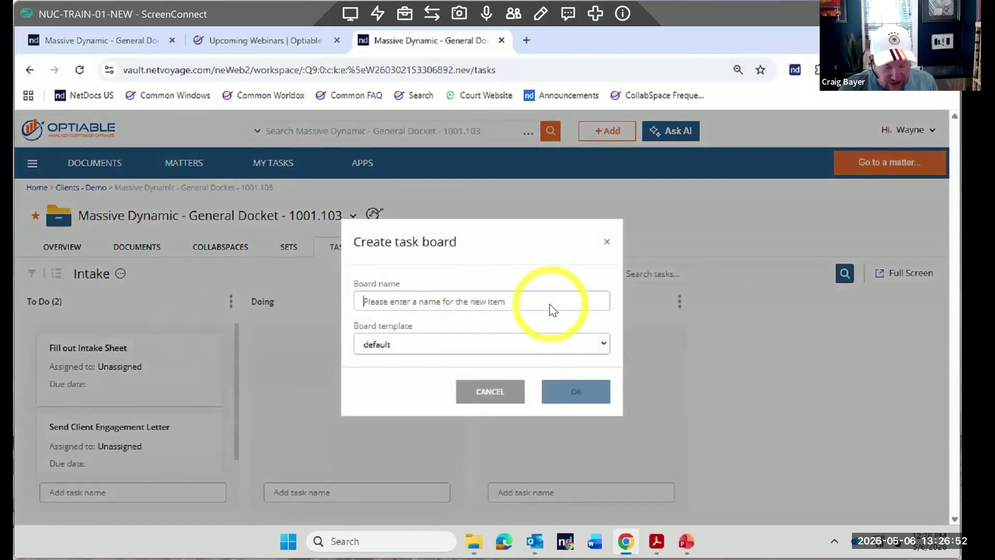
pyautogui.write('Prep for')
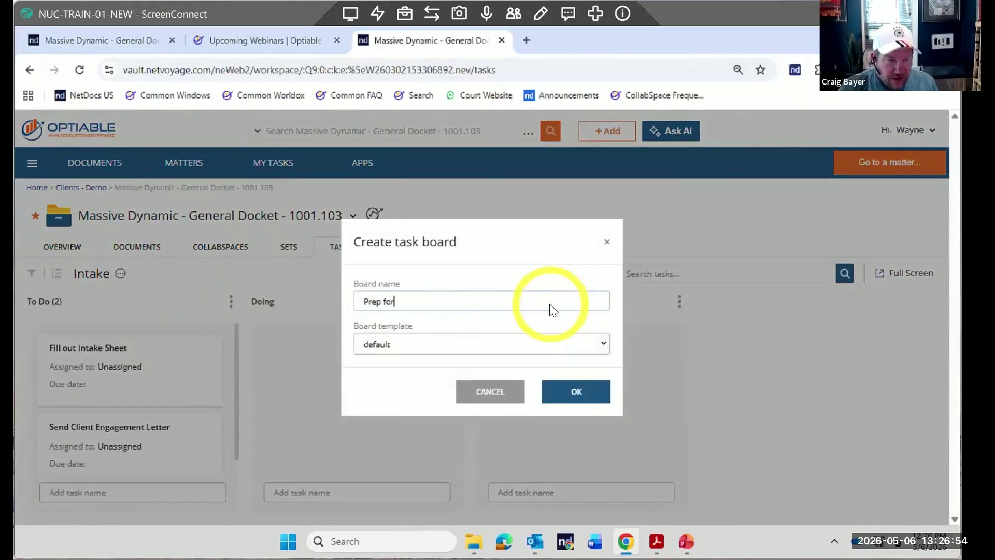
pyautogui.write(' Client Meeting')
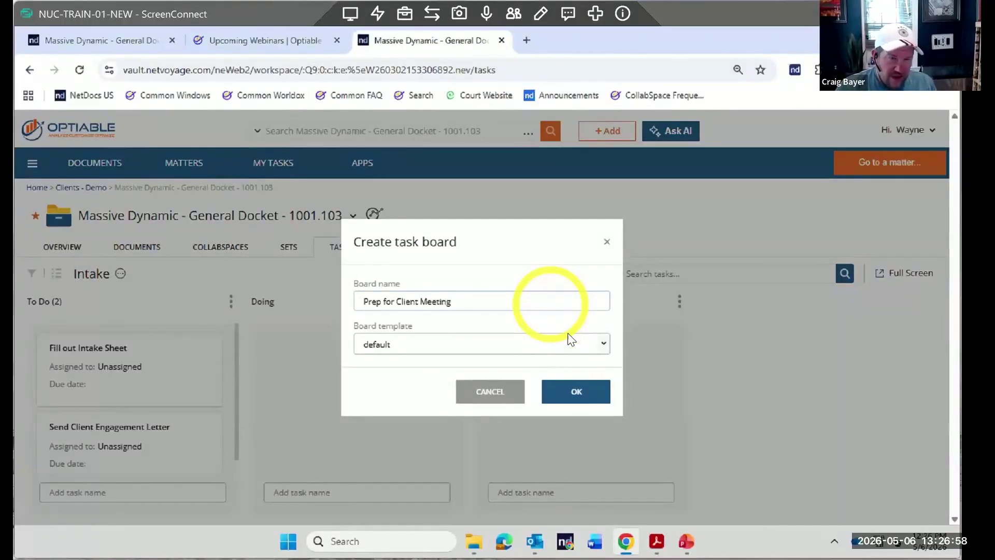
pyautogui.click(574, 390)
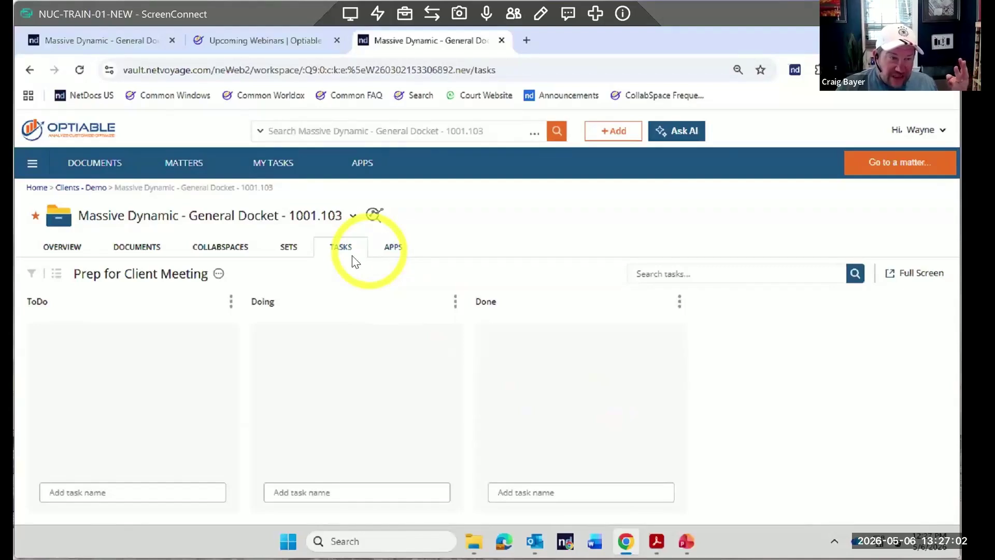
# Check the boards available for switching, and add a task named "Verify Client will show up" to the new board's ToDo list
pyautogui.click(219, 273)
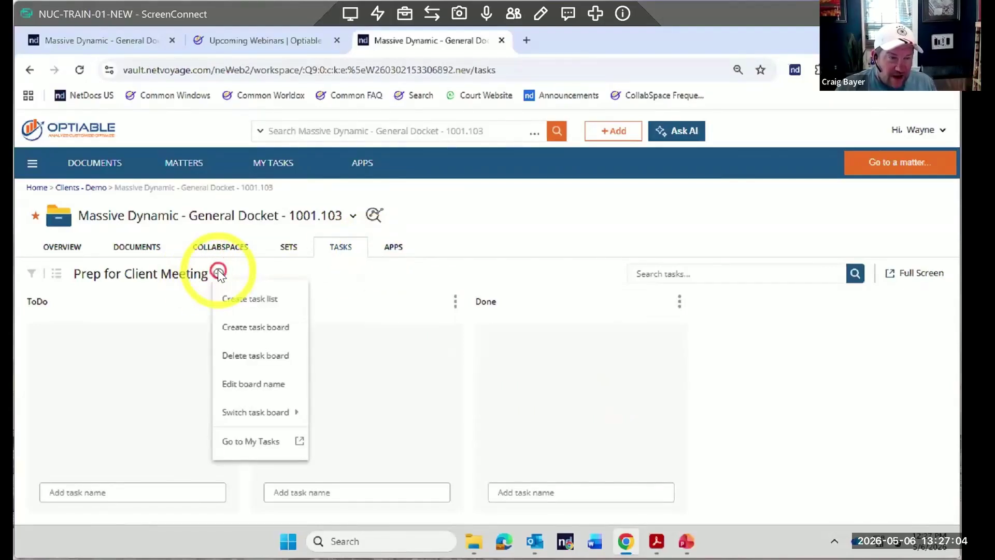
pyautogui.moveTo(259, 412)
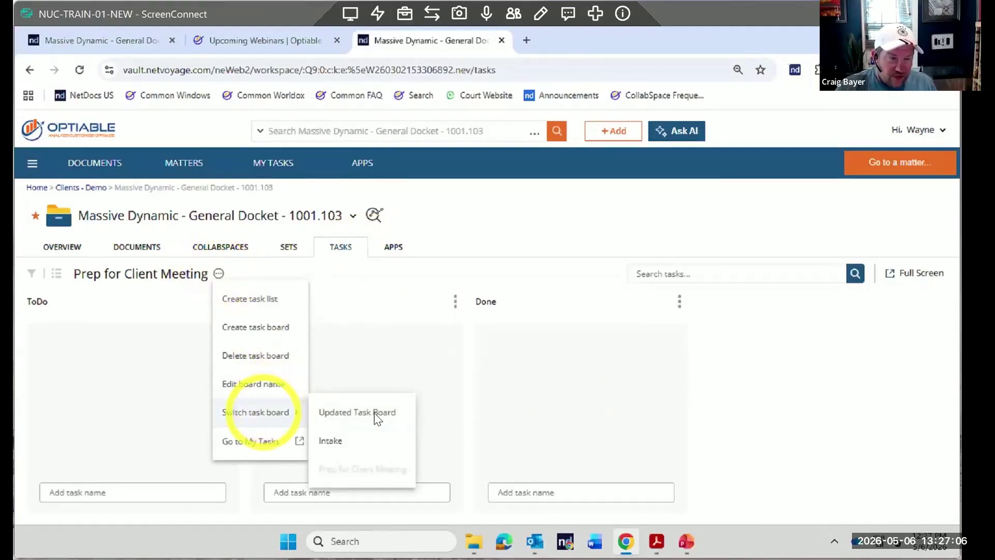
pyautogui.click(100, 492)
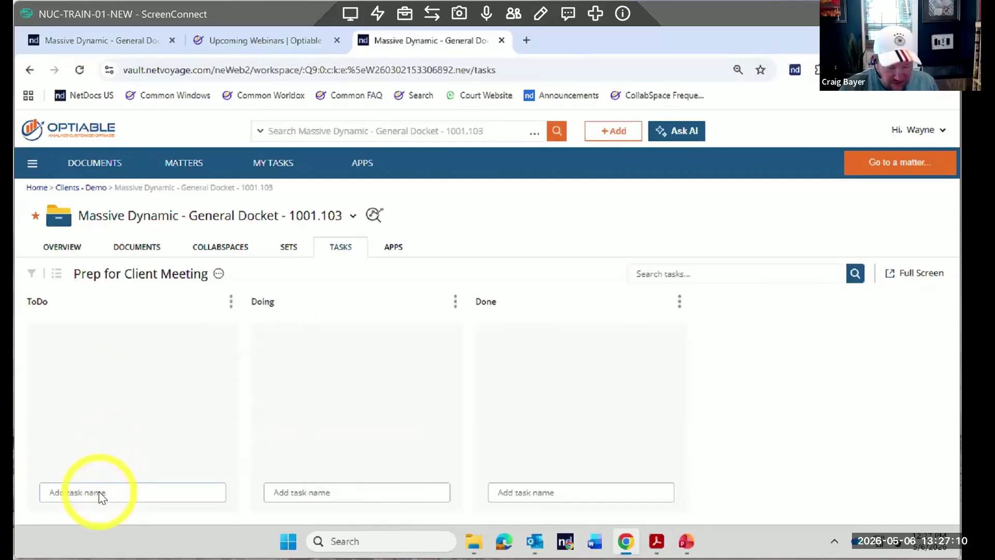
pyautogui.write('Verify Cl')
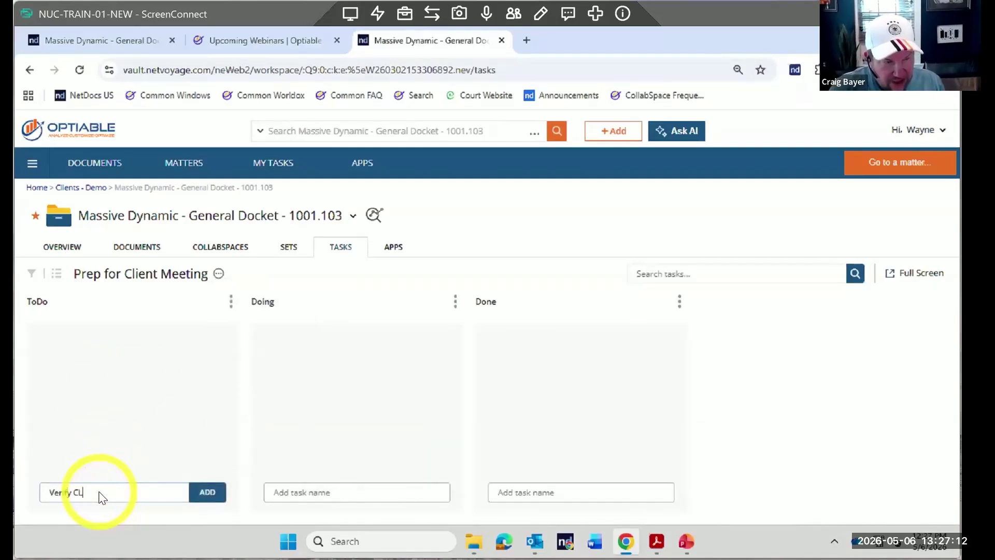
pyautogui.write('ient will show up')
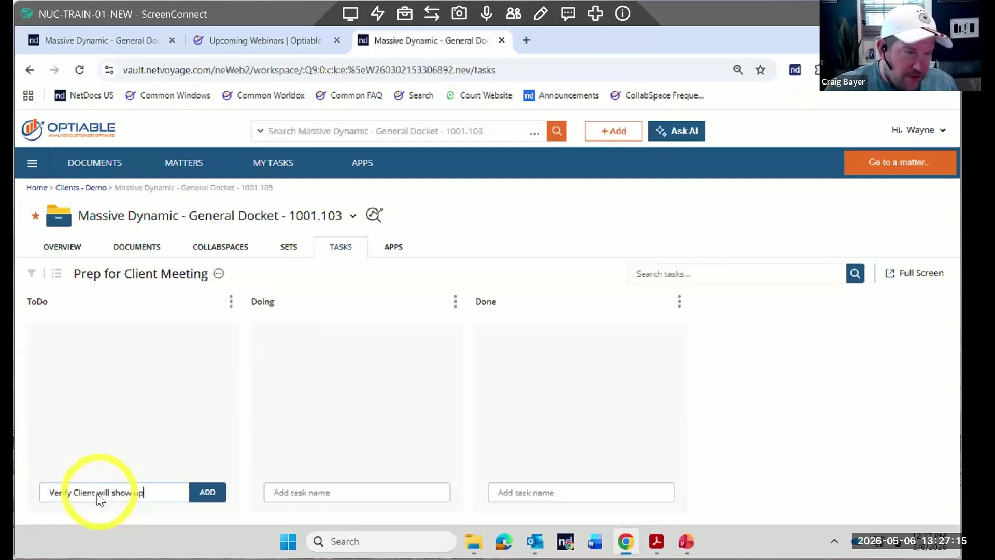
pyautogui.click(198, 489)
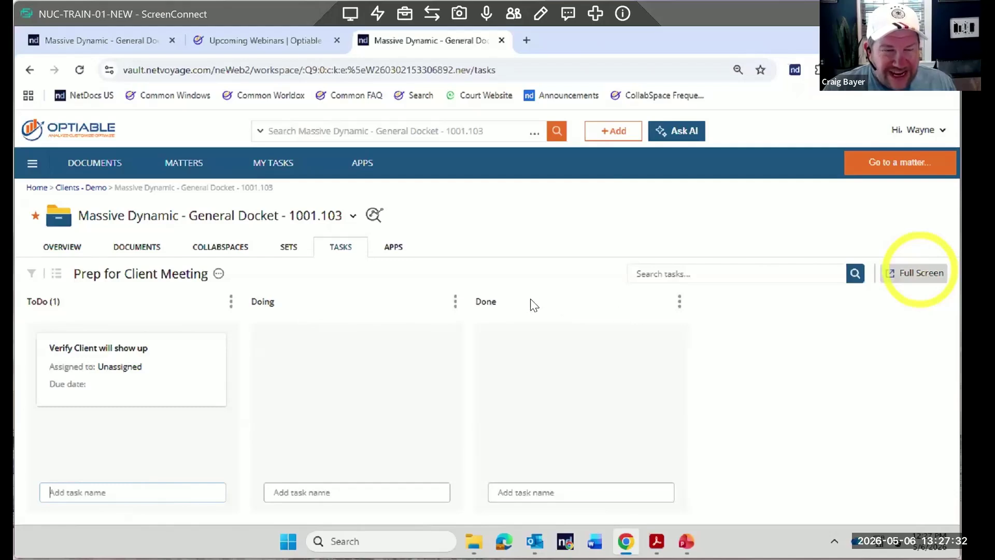
# Switch to the Intake board for a look, and from there return to the Updated Task Board
pyautogui.click(219, 275)
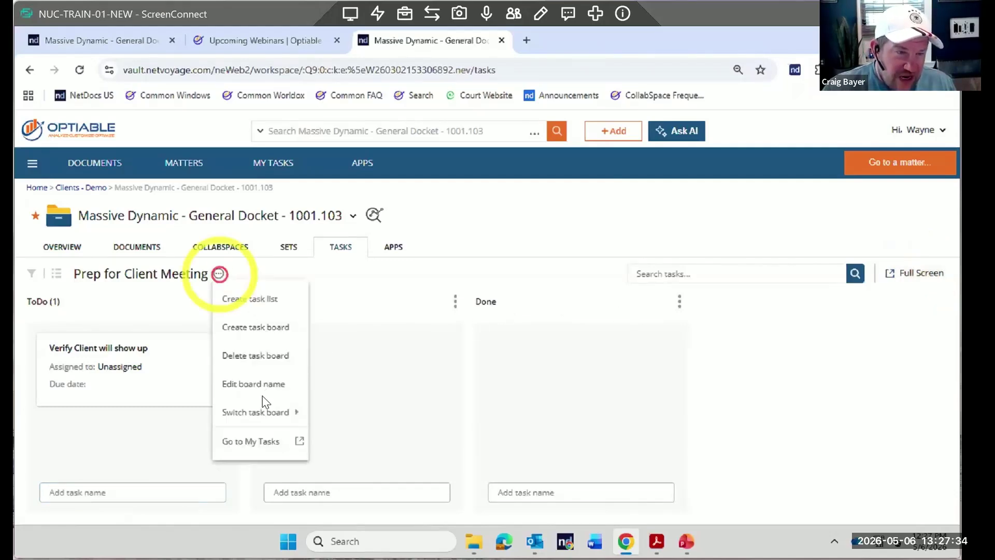
pyautogui.moveTo(258, 409)
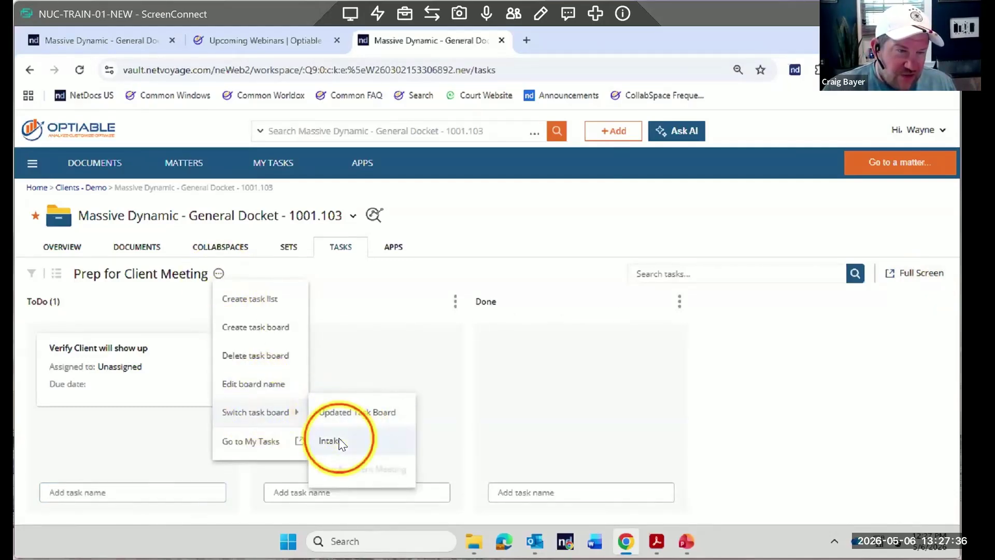
pyautogui.click(338, 441)
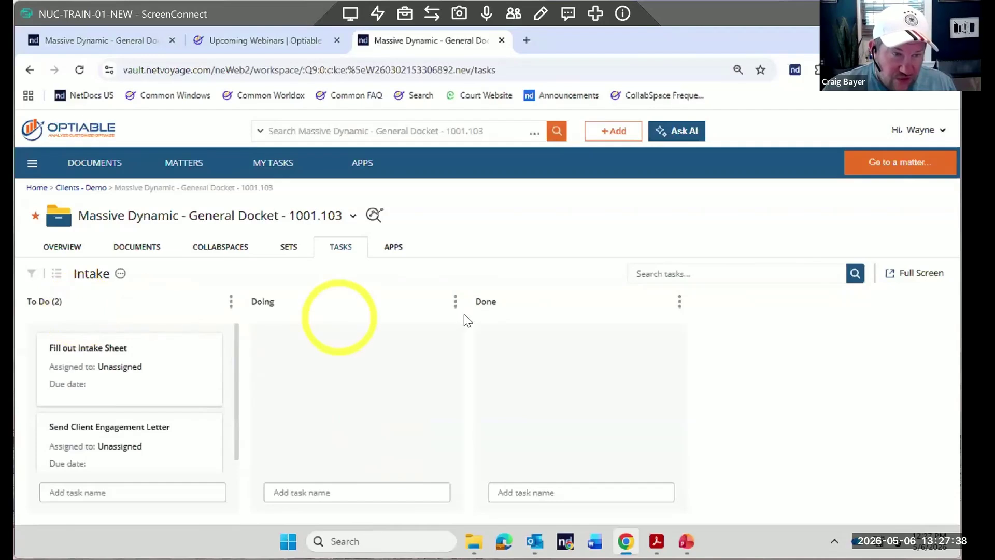
pyautogui.click(121, 274)
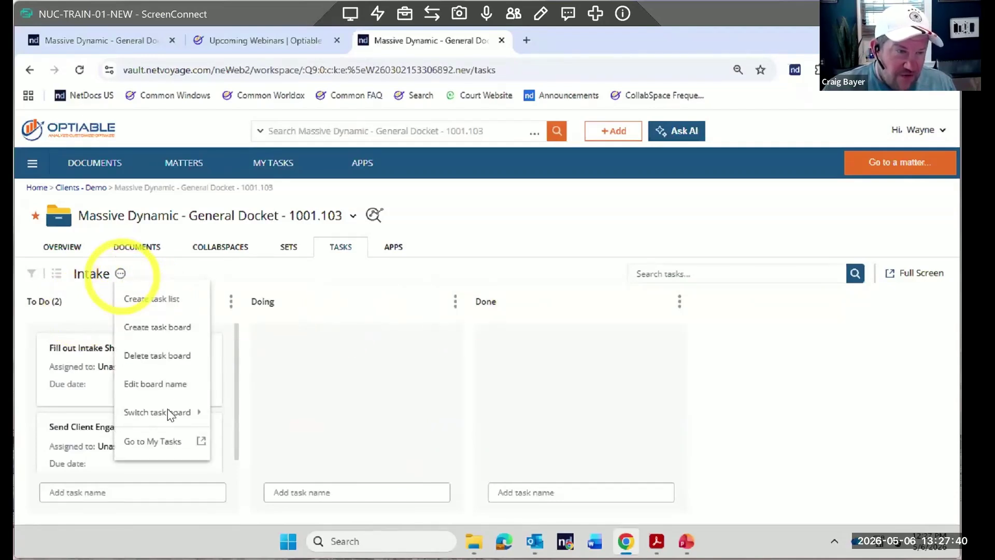
pyautogui.moveTo(169, 410)
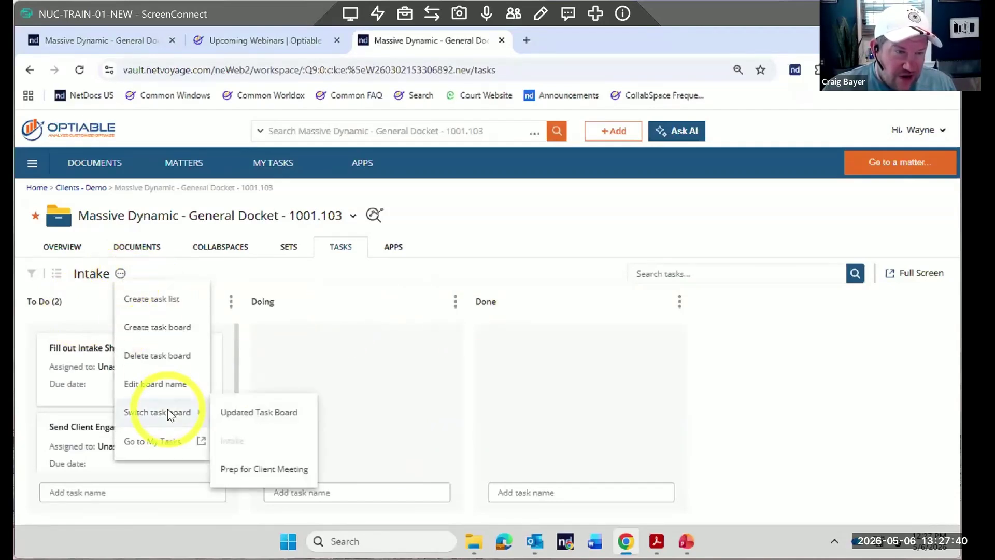
pyautogui.click(266, 416)
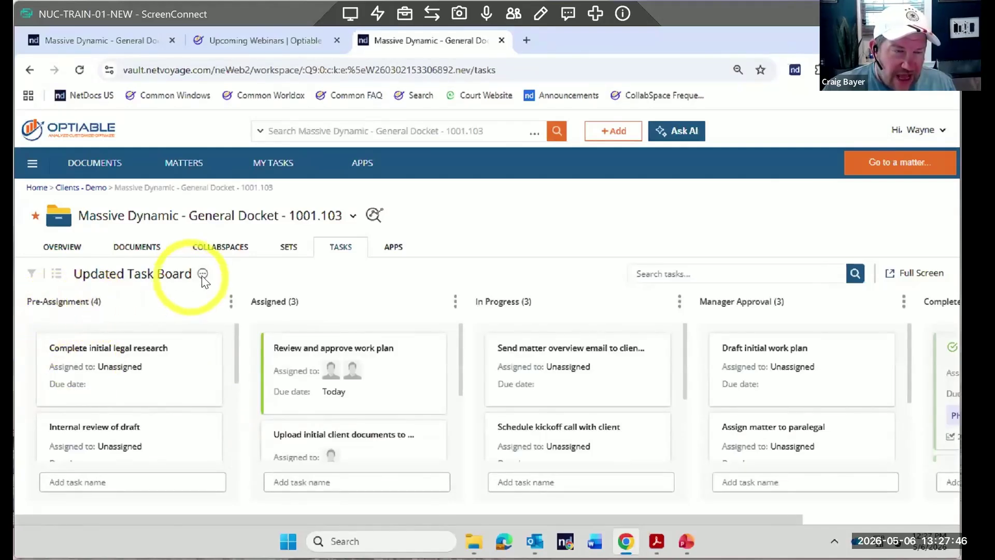
# Add a task list named "Super Done" to the Updated Task Board and move the completed "Call Client" task into it
pyautogui.click(230, 301)
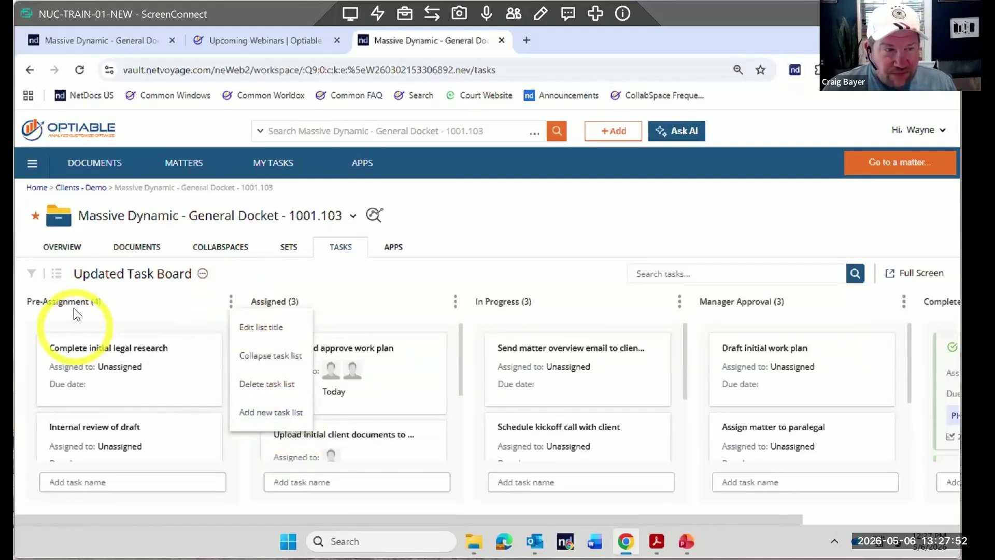
pyautogui.click(278, 416)
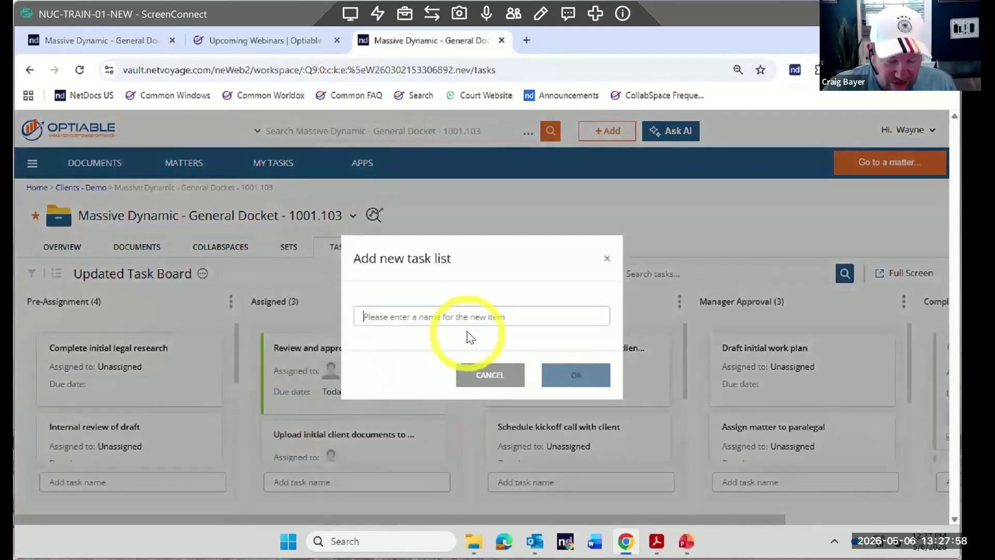
pyautogui.write('Super Done')
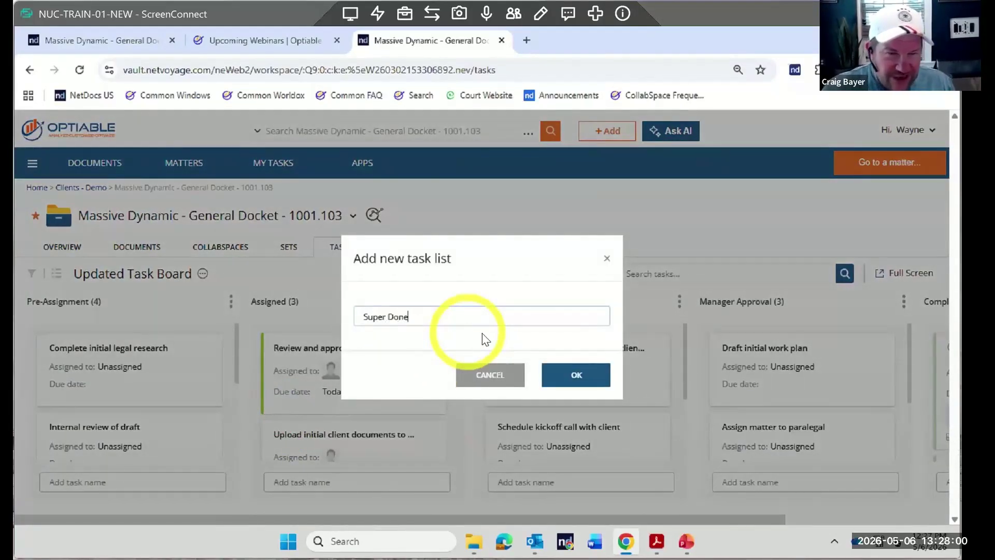
pyautogui.click(586, 375)
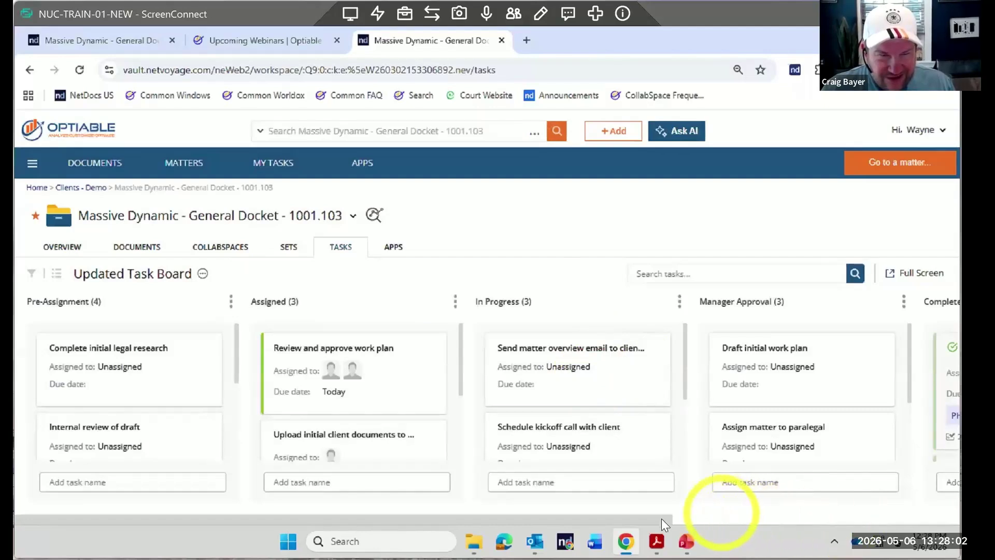
pyautogui.click(849, 520)
pyautogui.moveTo(661, 366); pyautogui.dragTo(883, 368)
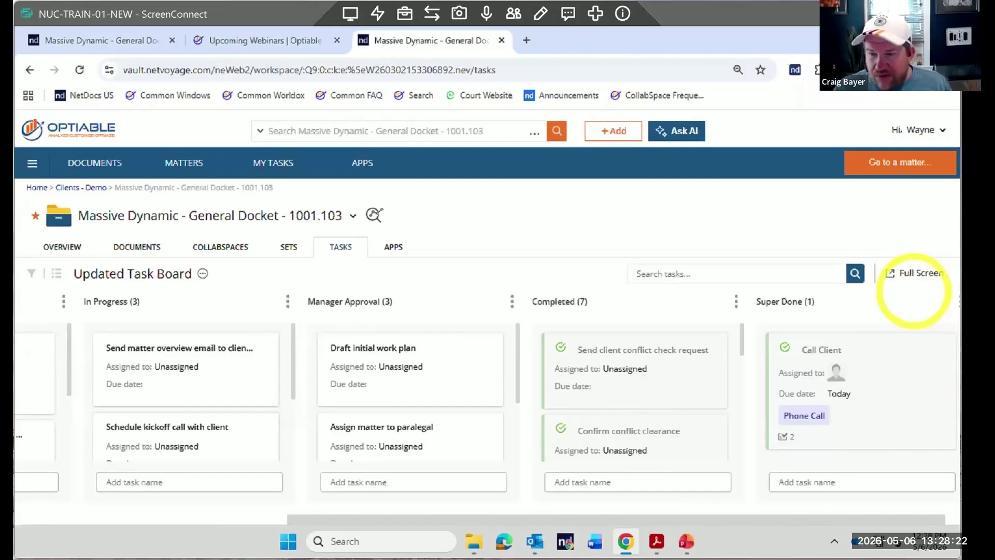
# Attach the workspace document "Exhibit B" to the "Draft initial work plan" task in the Manager Approval list
pyautogui.click(372, 354)
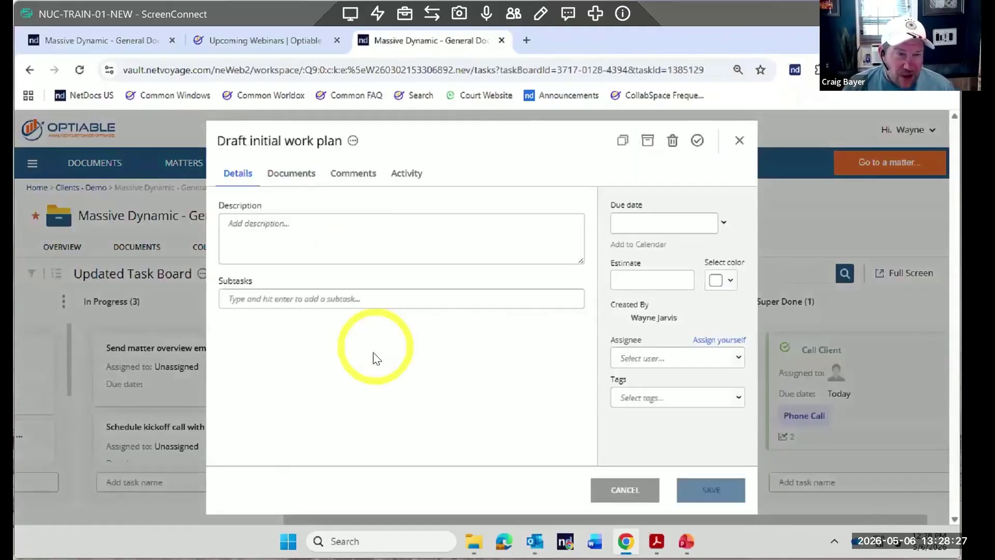
pyautogui.click(291, 173)
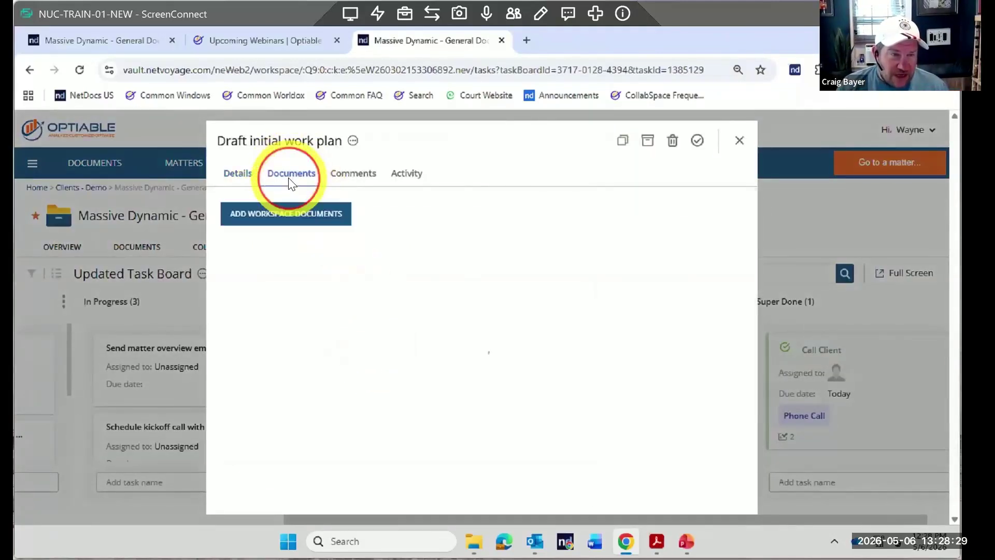
pyautogui.click(288, 213)
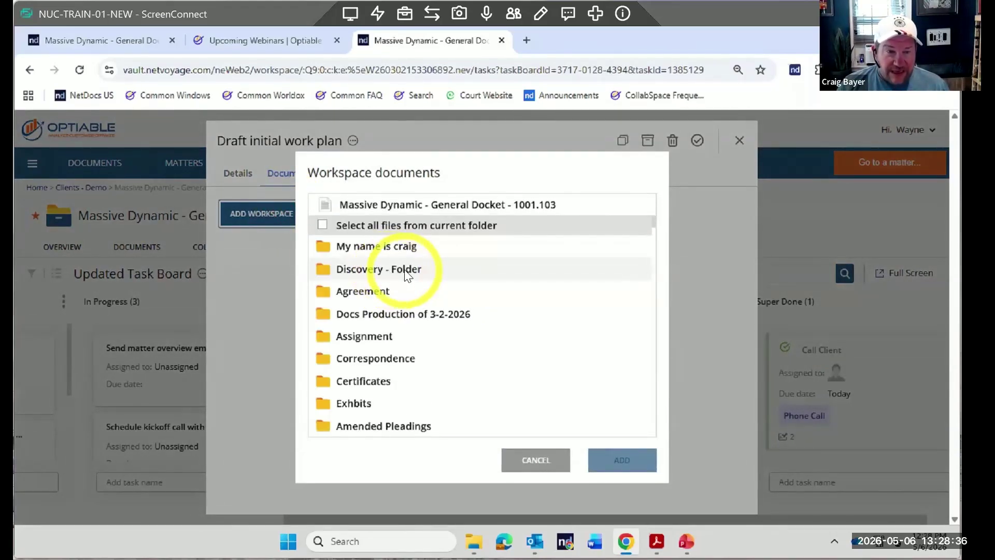
pyautogui.scroll(-10, 412, 280)
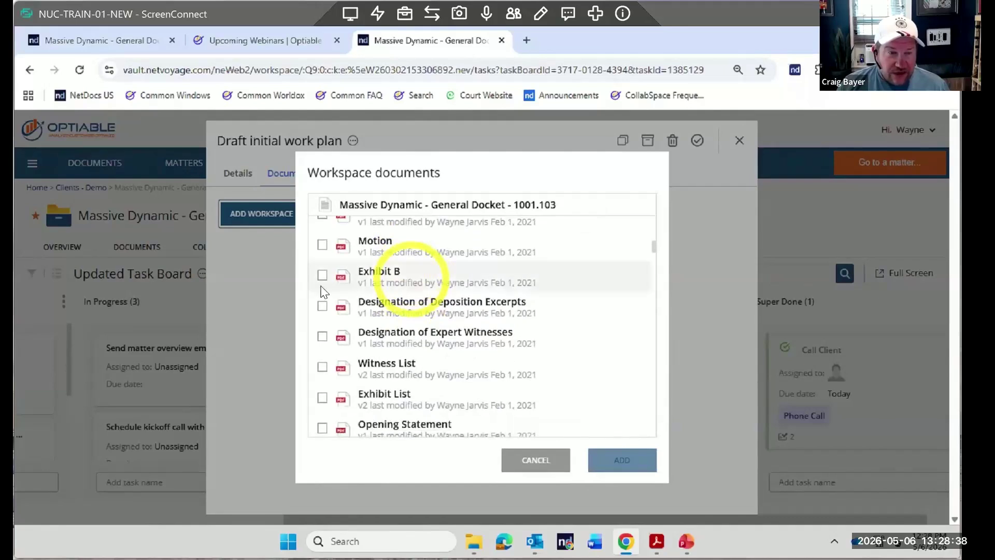
pyautogui.click(324, 275)
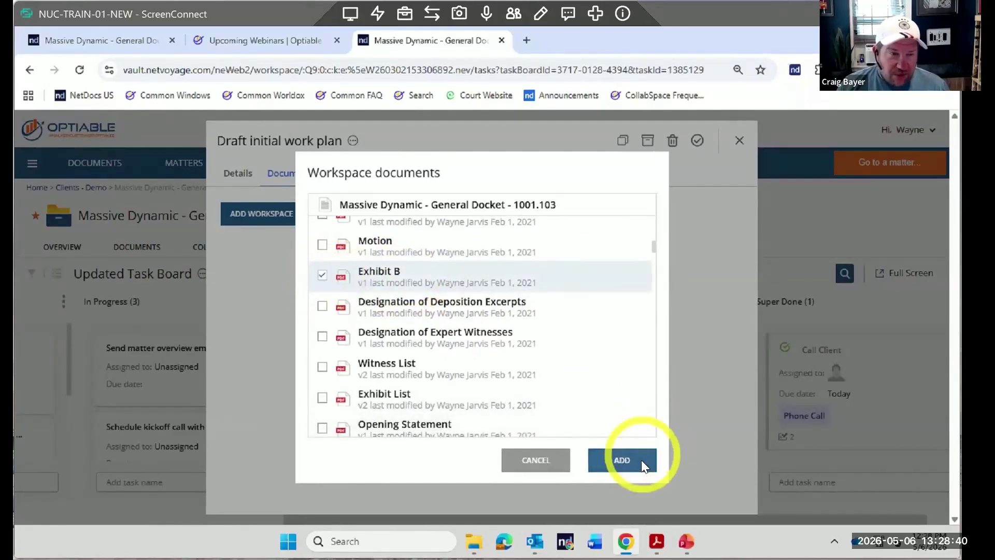
pyautogui.click(642, 461)
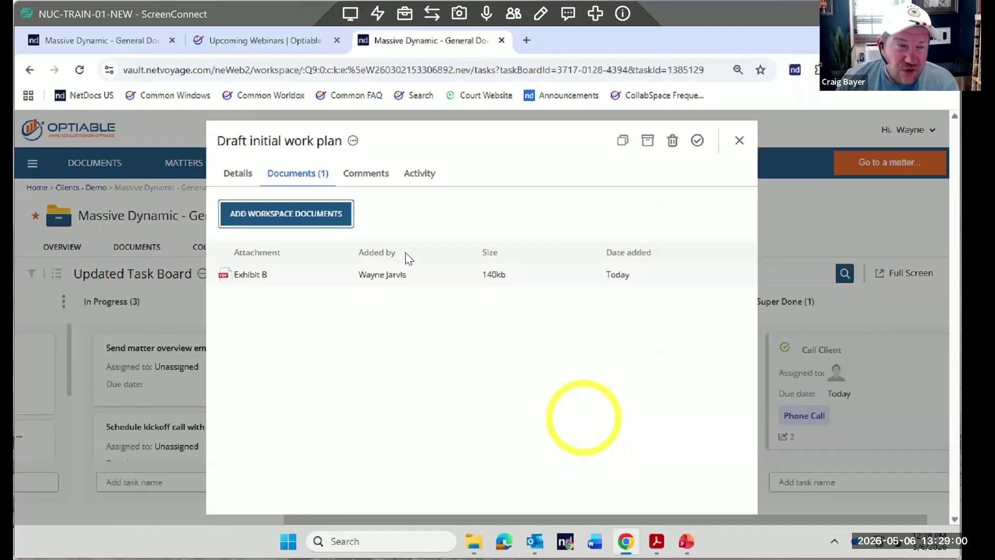
# Browse the workspace folders and files available for attachment without adding any, and close the "Draft initial work plan" task
pyautogui.click(330, 214)
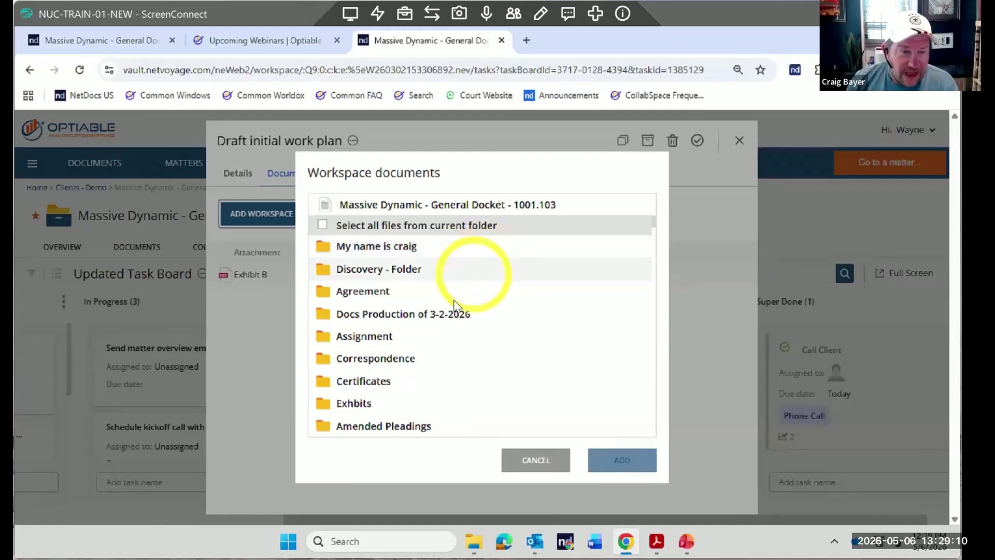
pyautogui.scroll(-4, 454, 304)
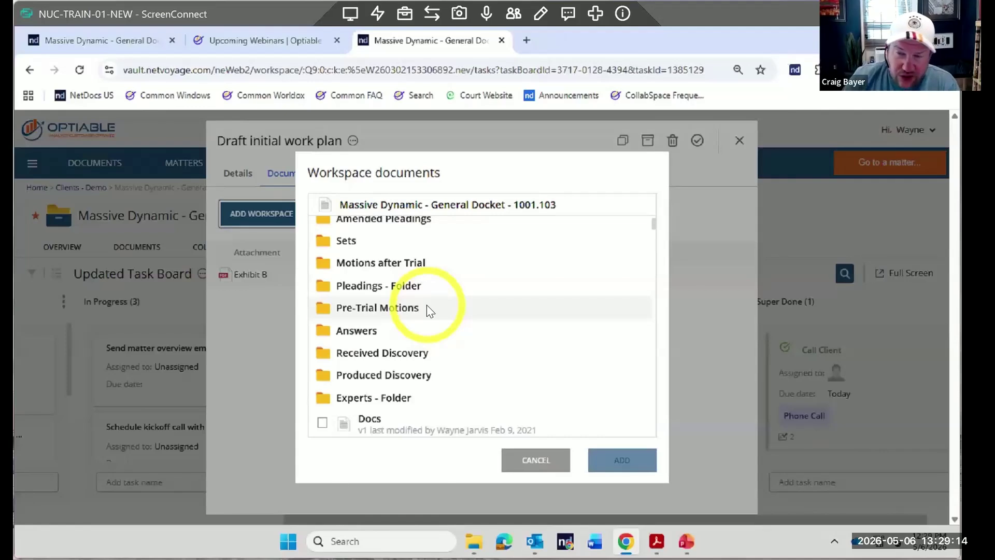
pyautogui.click(536, 460)
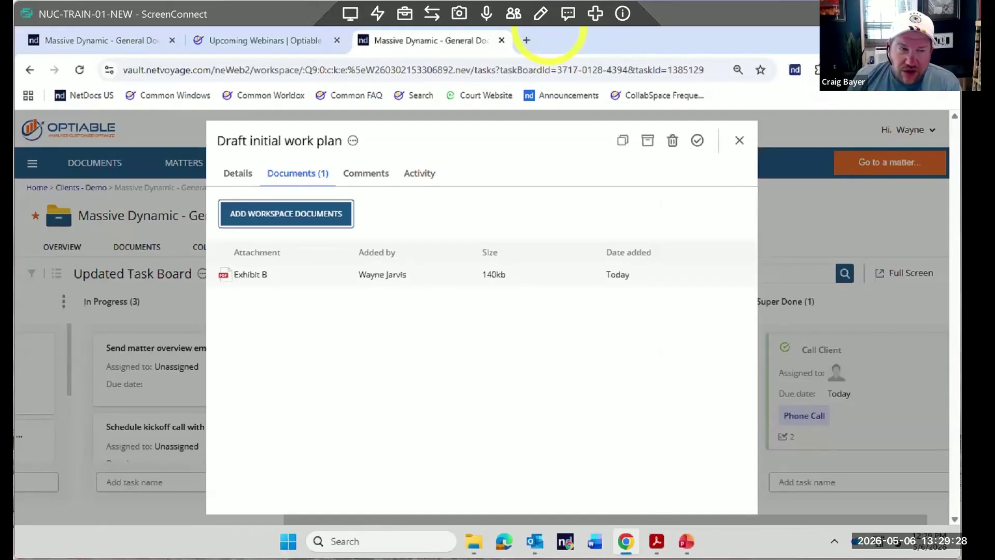
pyautogui.click(739, 142)
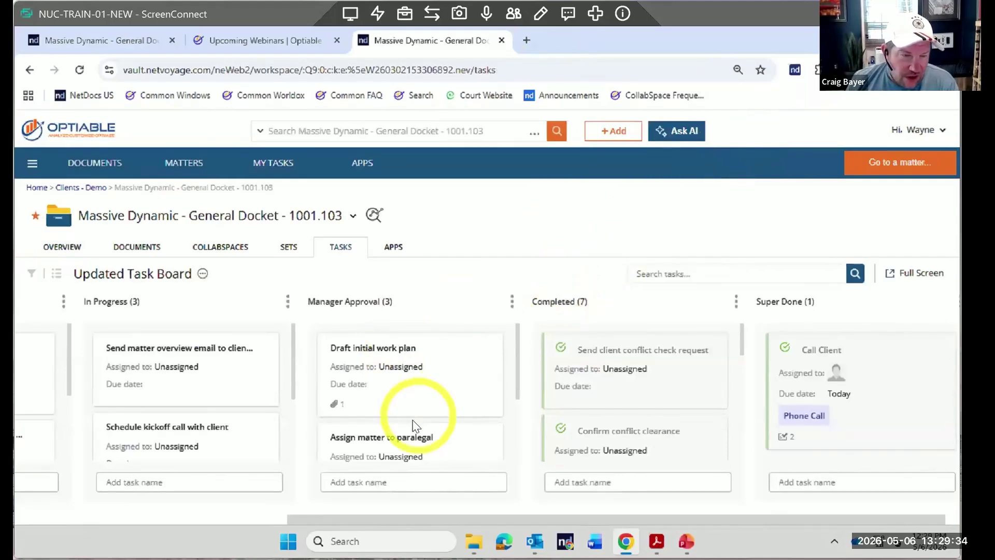
# Set the due date of the "Assign matter to paralegal" task to 2026-05-08 and assign the task to yourself
pyautogui.click(390, 440)
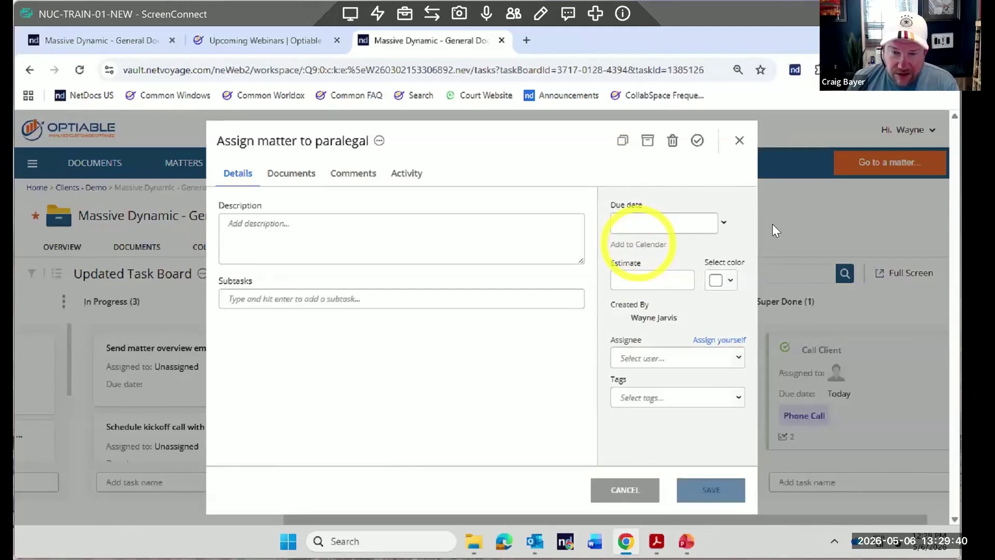
pyautogui.click(724, 222)
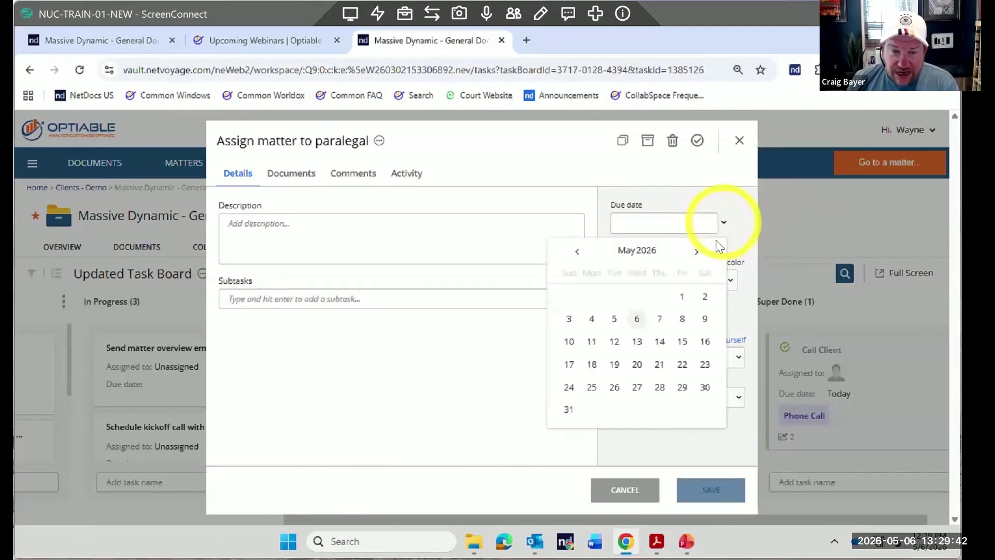
pyautogui.click(681, 319)
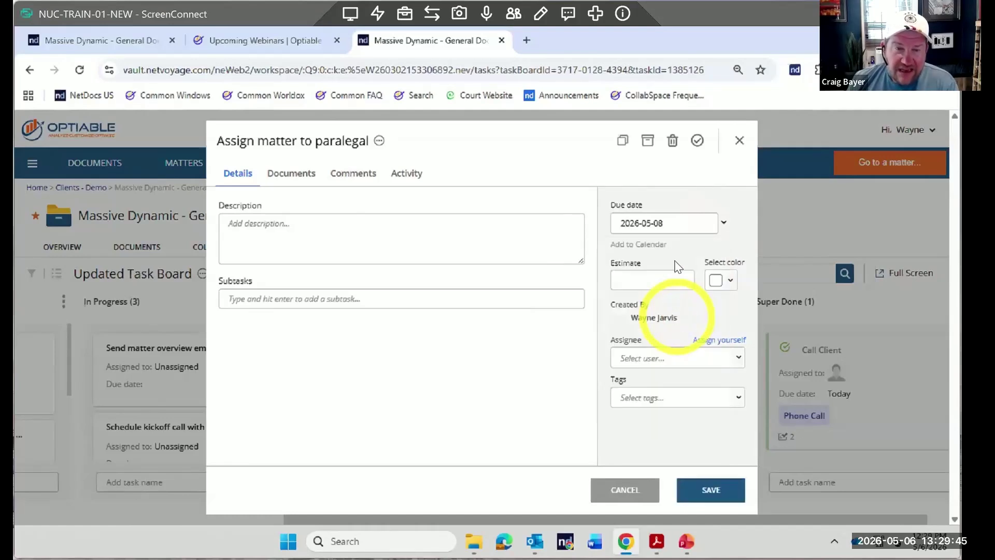
pyautogui.click(638, 244)
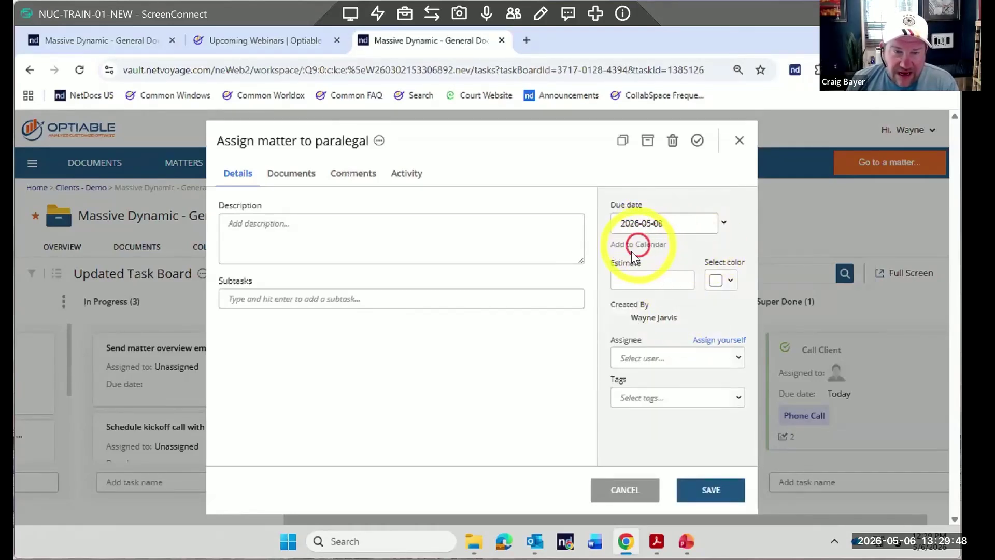
pyautogui.click(676, 360)
pyautogui.click(703, 340)
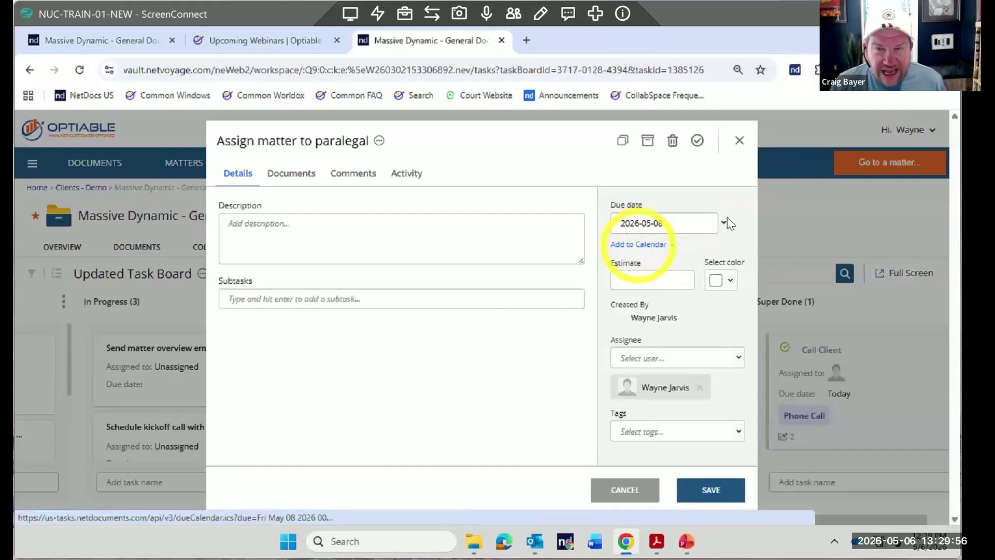
# Export the task's due date as a calendar file, view the resulting event in Outlook, and close it
pyautogui.click(890, 70)
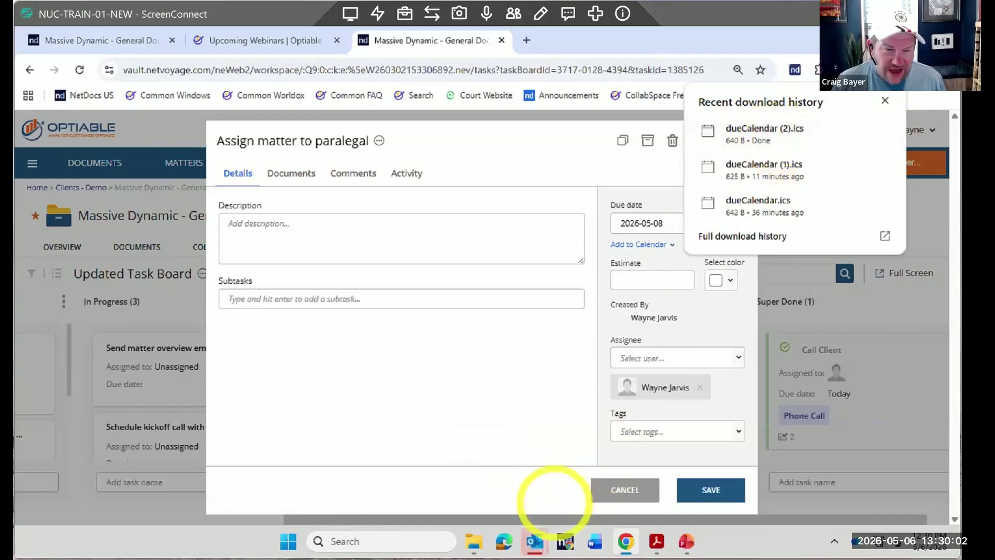
pyautogui.click(534, 541)
pyautogui.click(672, 489)
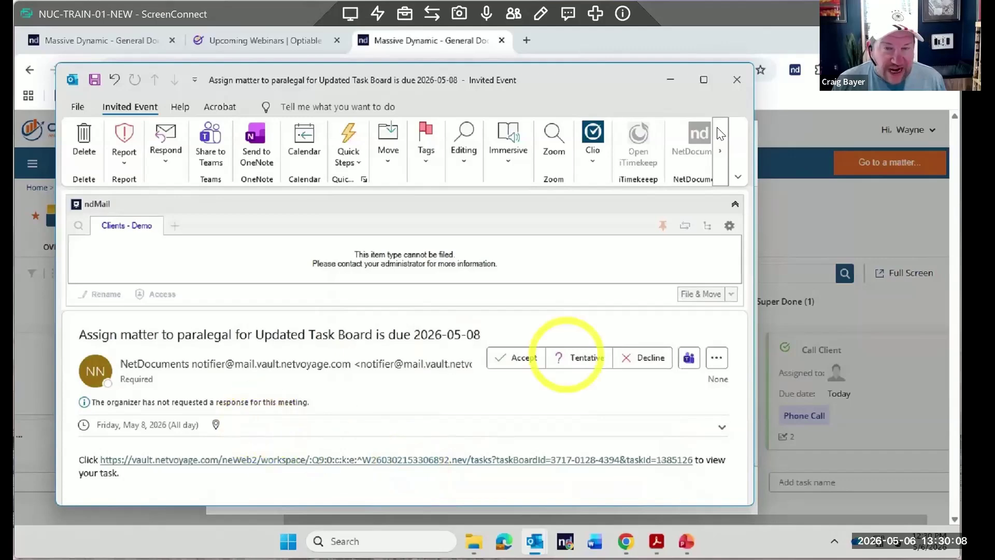
pyautogui.click(738, 81)
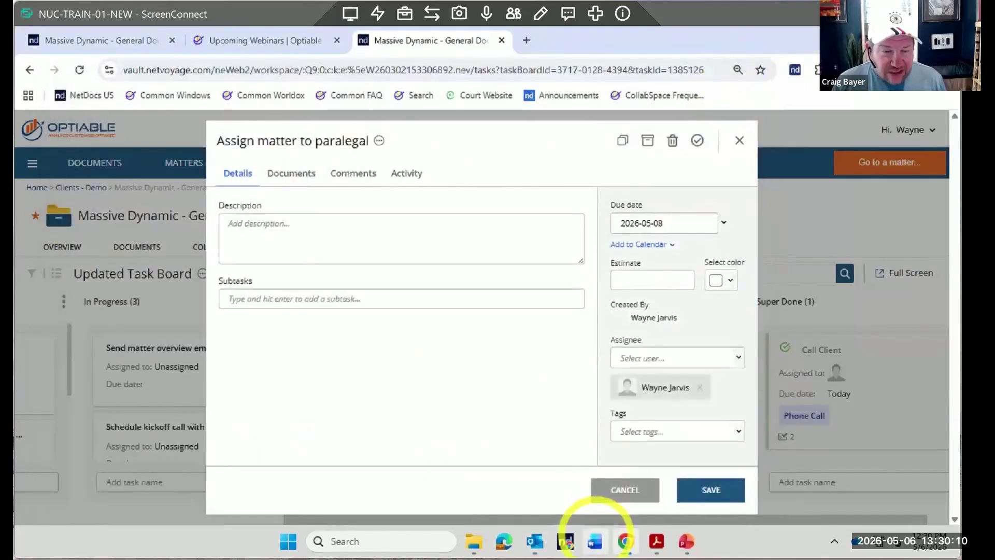
# Switch to Outlook and check the work-week calendar for the task's entry on Friday, May 8
pyautogui.moveTo(535, 541)
pyautogui.click(491, 500)
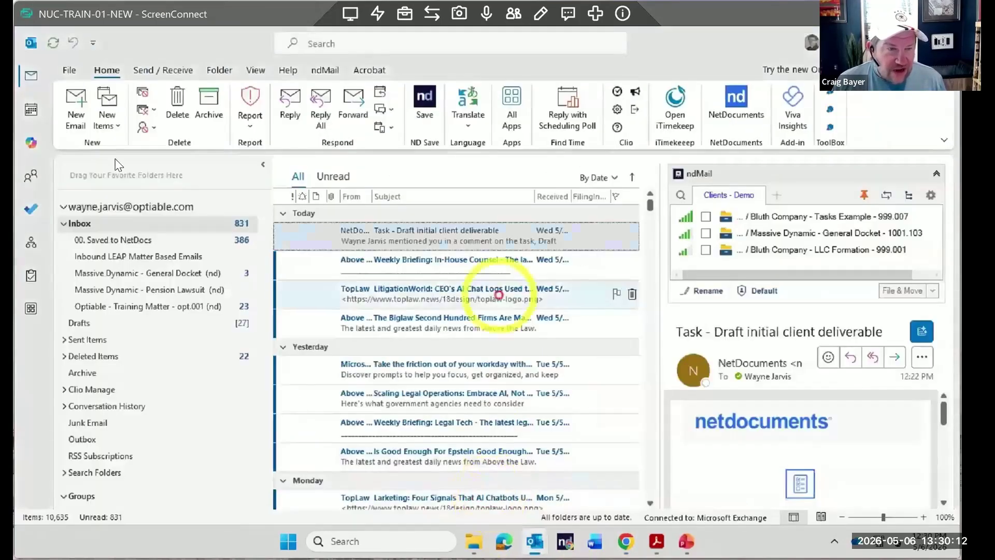
pyautogui.click(43, 109)
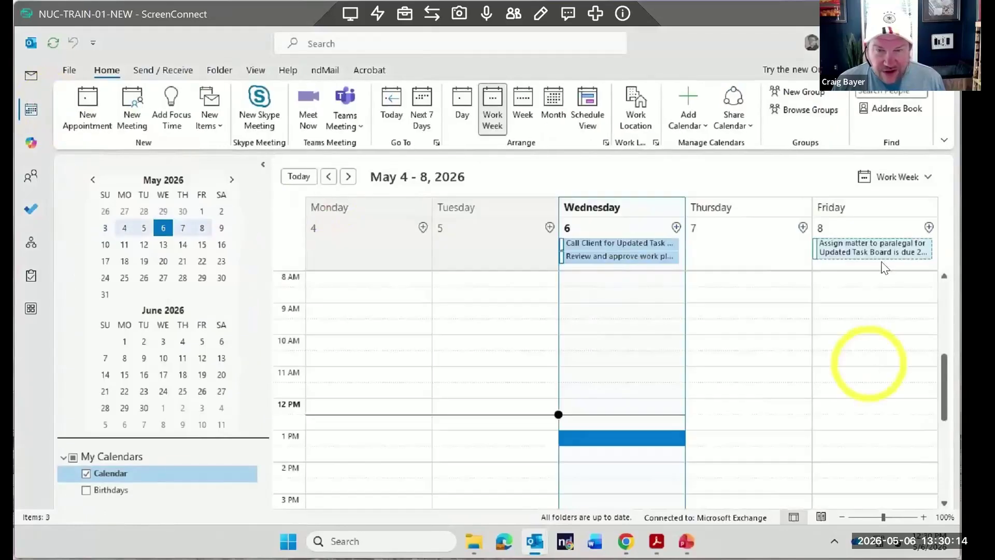
pyautogui.moveTo(871, 256)
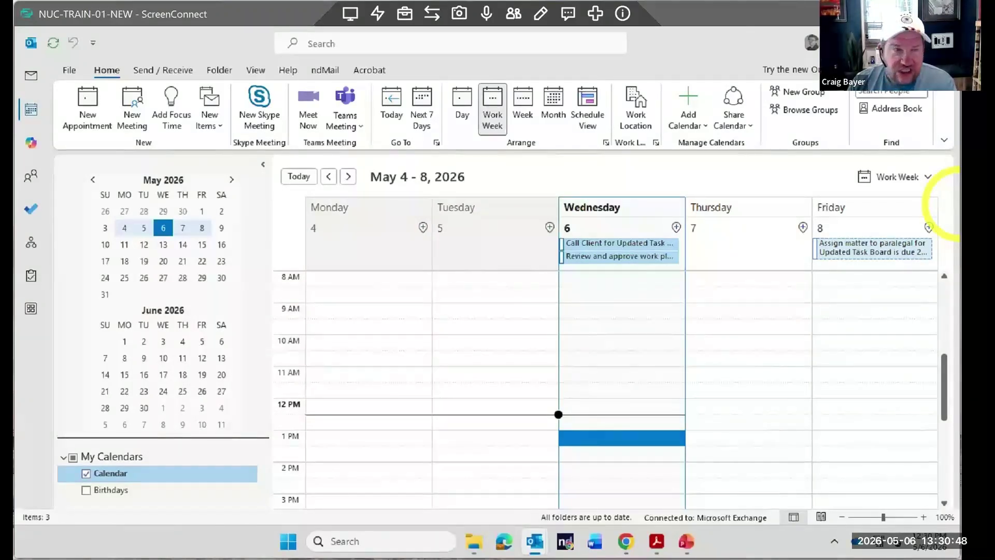
# Return to NetDocuments in the browser, save the "Assign matter to paralegal" task, and open the My Tasks list
pyautogui.click(626, 541)
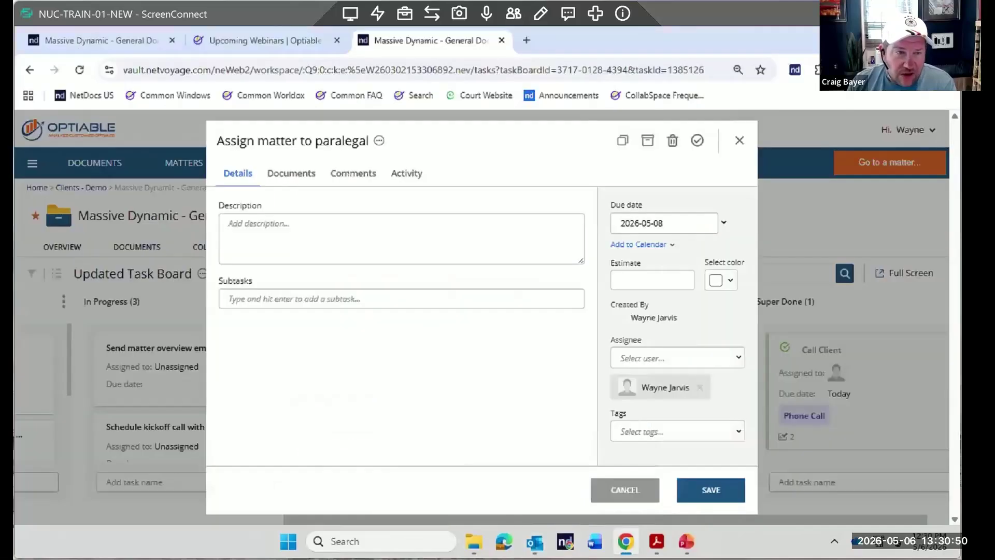
pyautogui.click(717, 493)
pyautogui.click(85, 126)
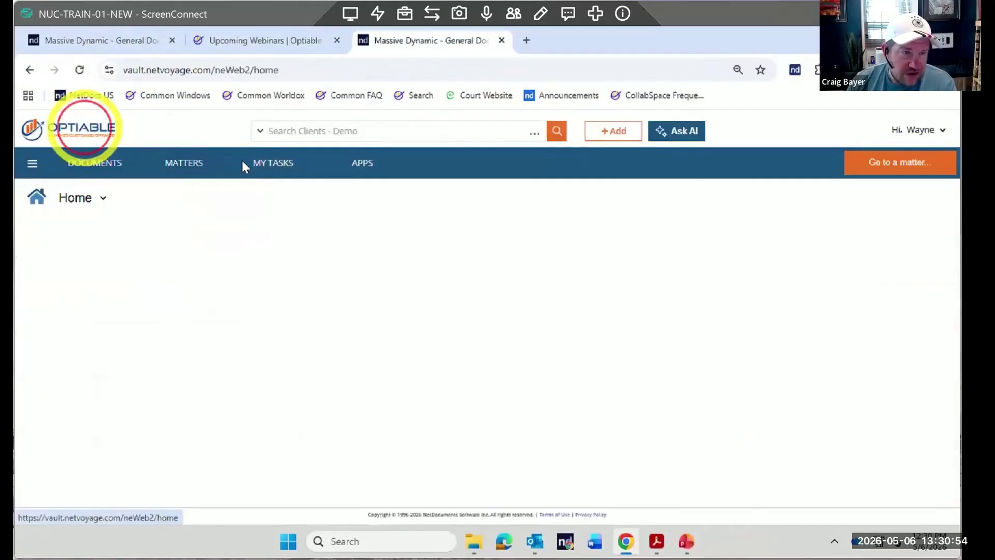
pyautogui.click(270, 164)
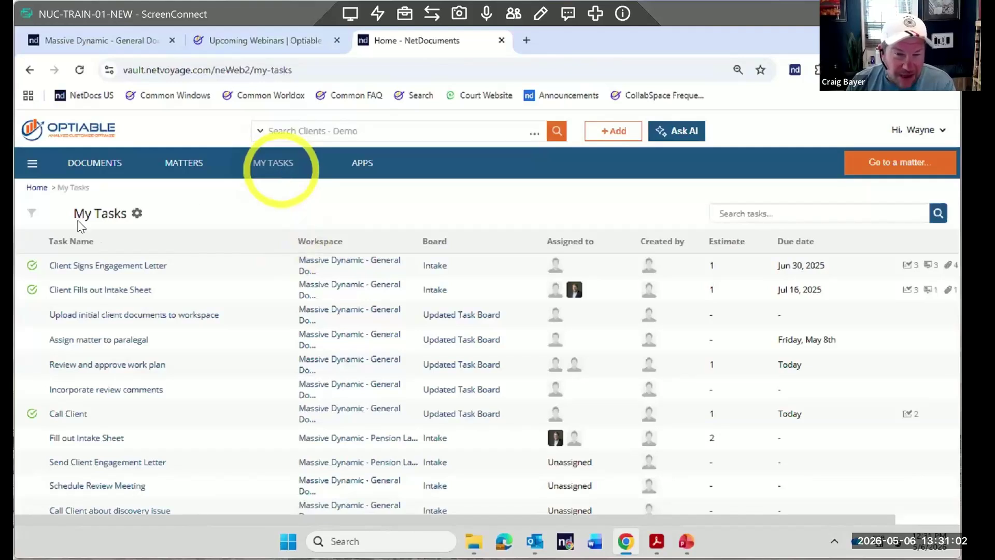
# Filter the My Tasks list to the tasks assigned to the last person in the assignee list
pyautogui.click(32, 214)
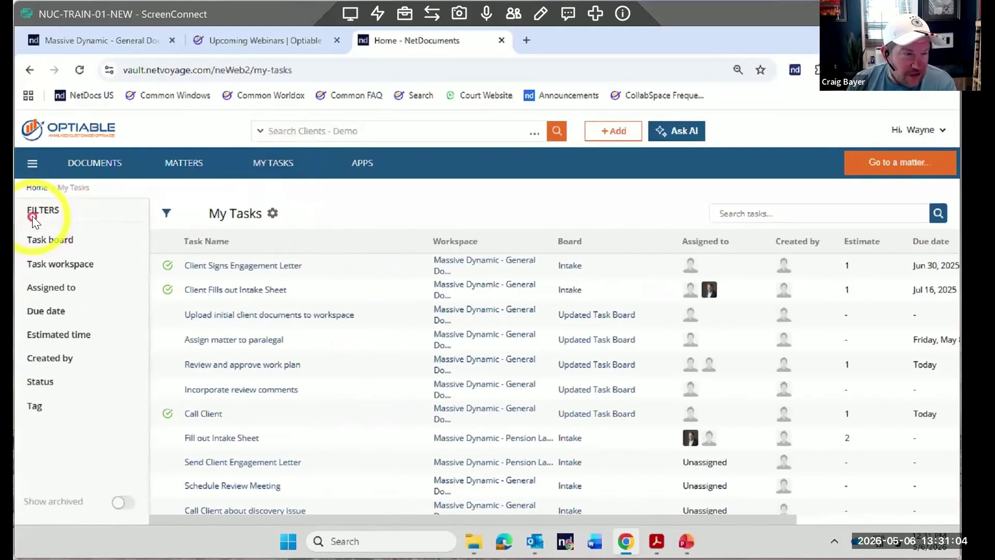
pyautogui.click(58, 294)
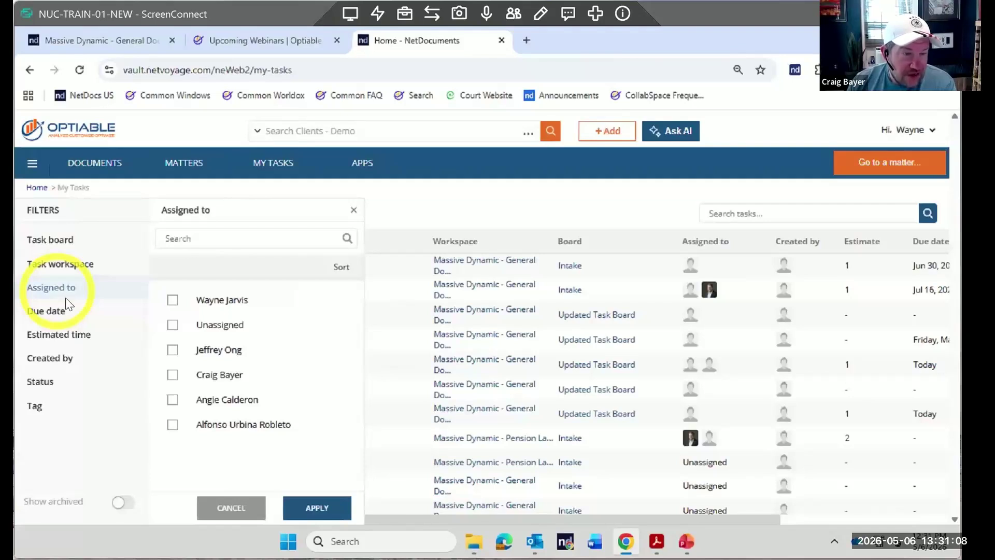
pyautogui.click(173, 424)
pyautogui.click(310, 499)
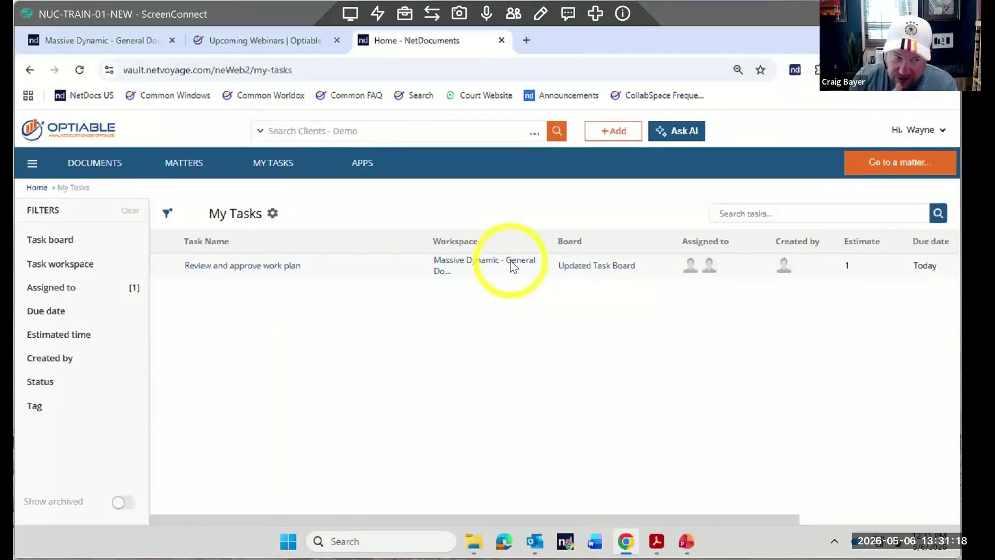
# Clear the assignee filter from the My Tasks list
pyautogui.click(273, 213)
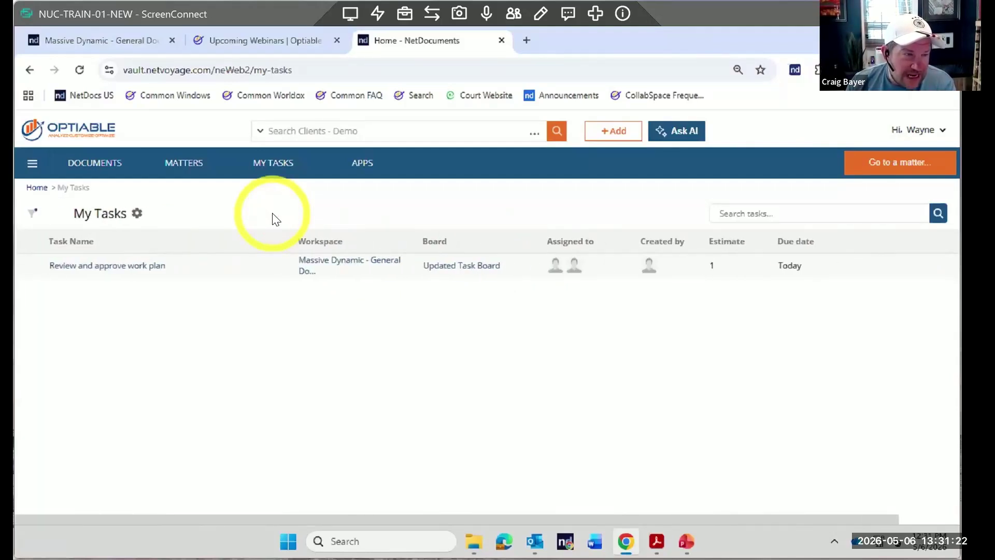
pyautogui.click(33, 216)
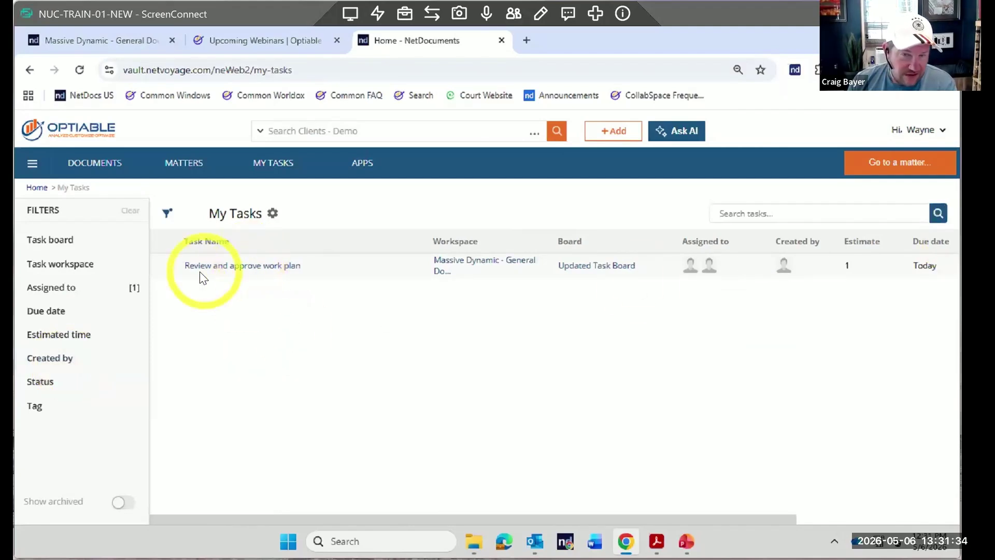
pyautogui.click(724, 213)
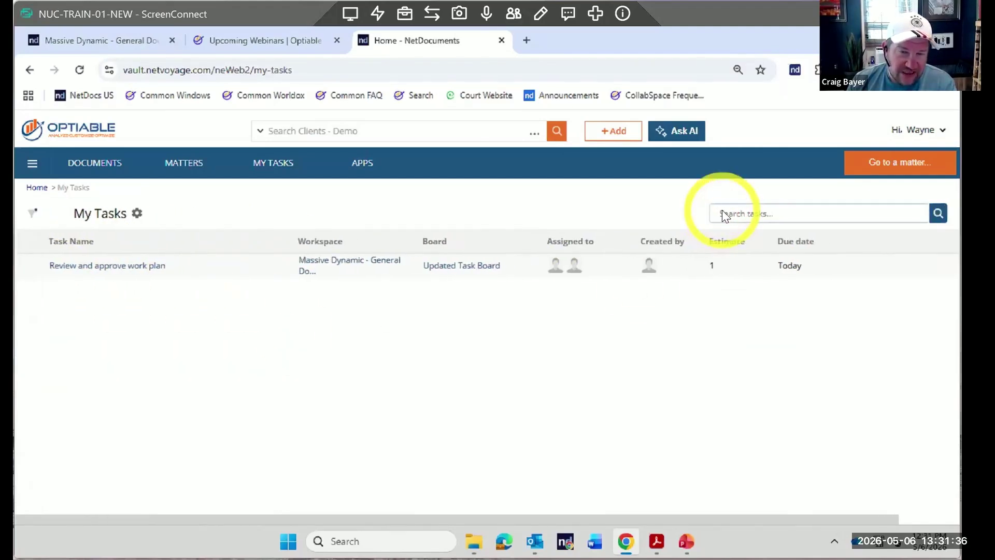
pyautogui.click(35, 213)
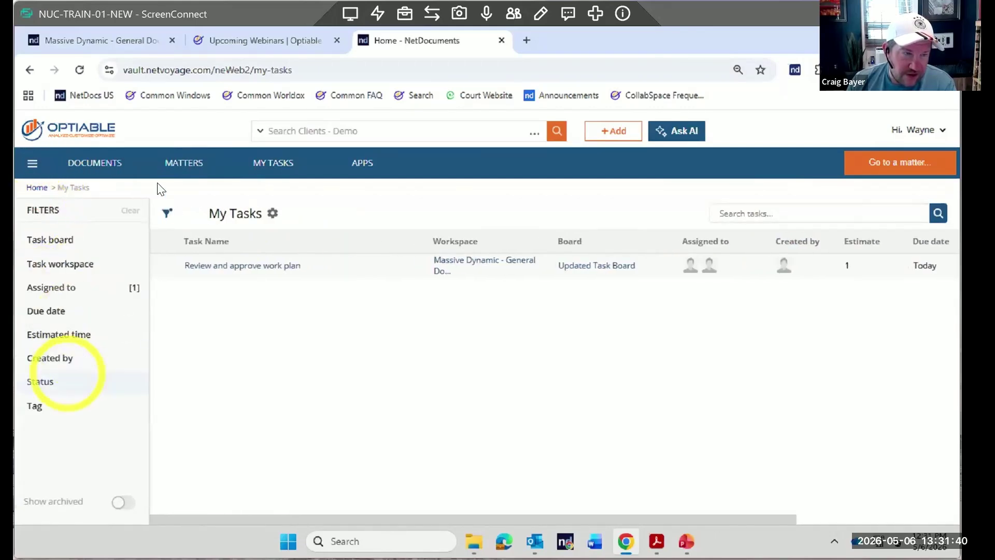
pyautogui.click(131, 210)
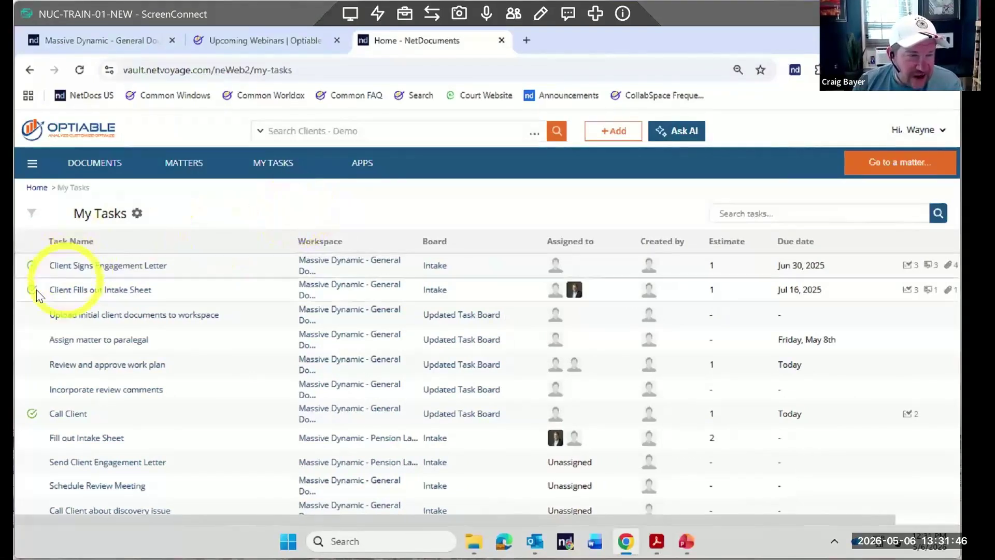
# Filter the My Tasks list by status to show only Uncompleted tasks
pyautogui.click(30, 213)
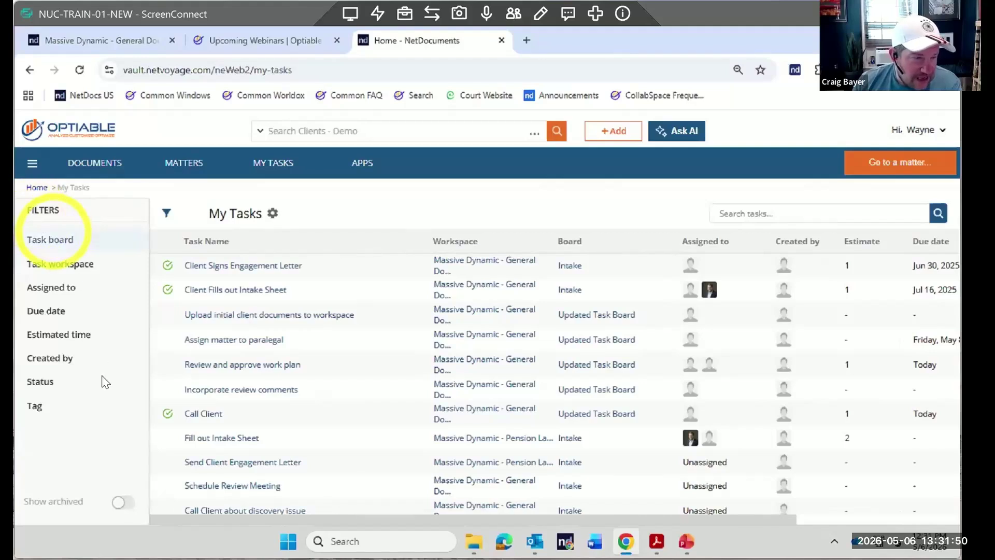
pyautogui.click(77, 383)
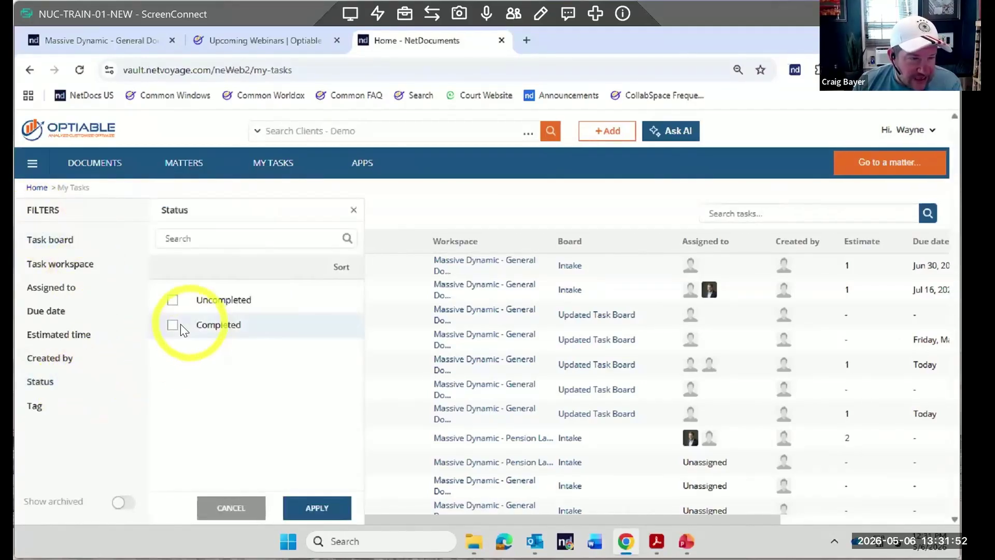
pyautogui.click(173, 300)
pyautogui.click(320, 507)
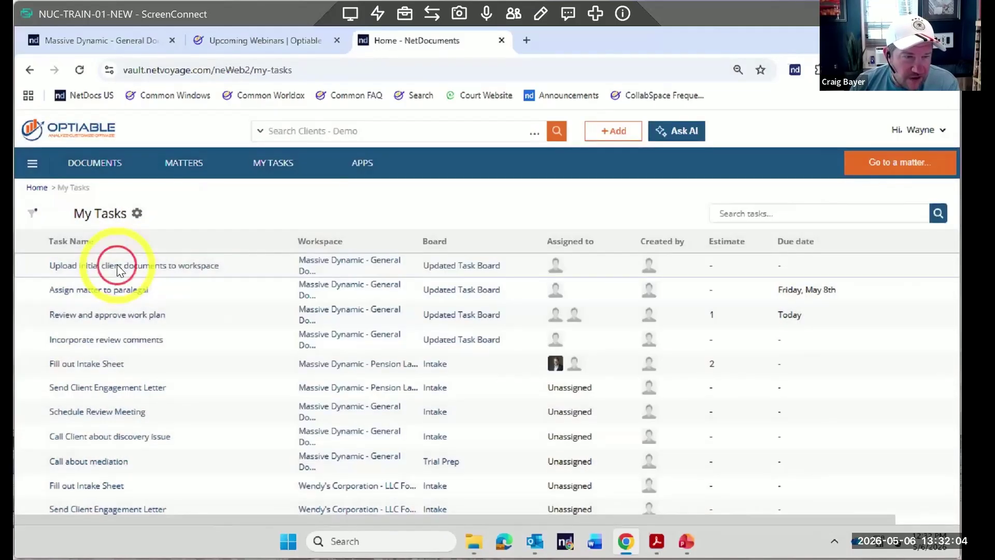
# Mark the "Upload initial client documents to workspace" task in My Tasks as complete
pyautogui.click(119, 269)
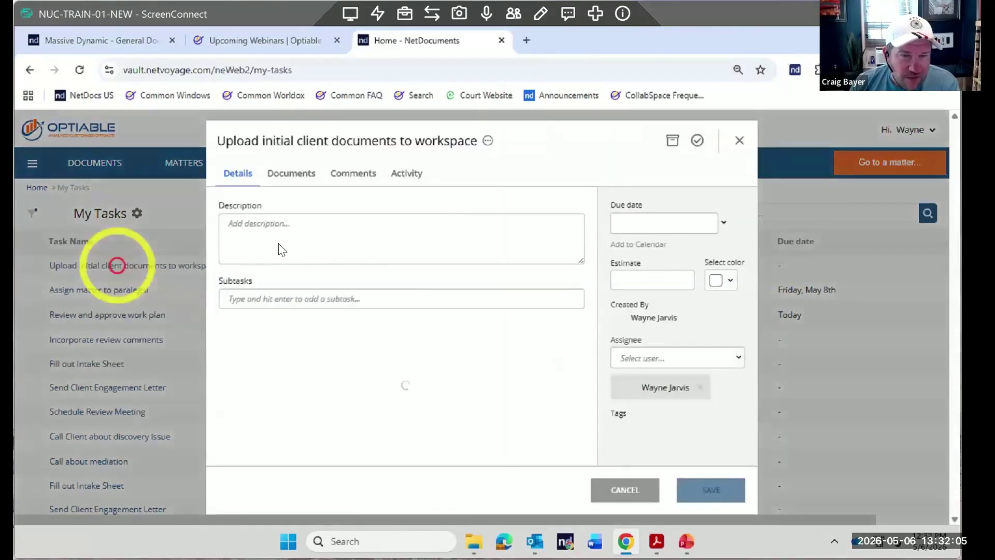
pyautogui.click(698, 141)
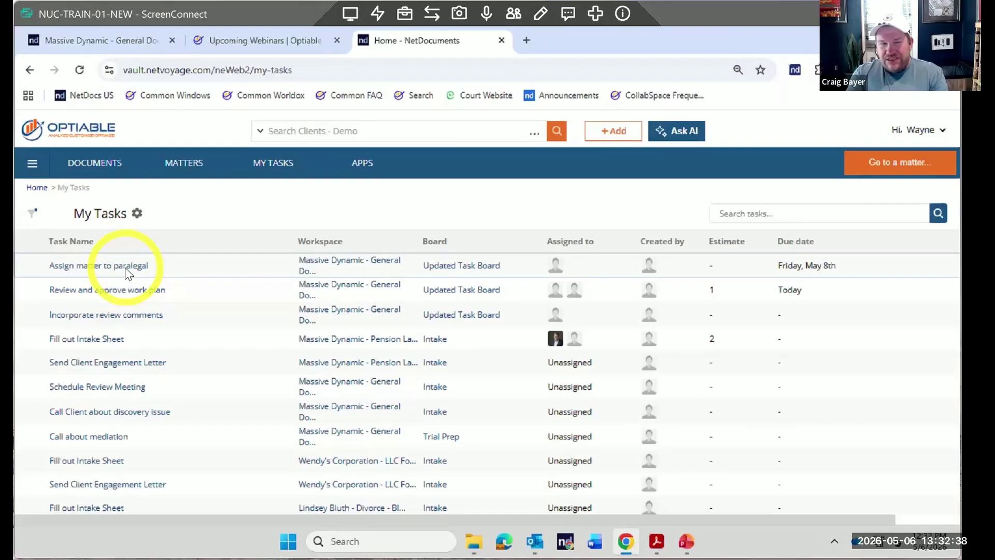
# Open the Intake task board template of the Clients - Demo cabinet in the admin console and check the "Draft initial work plan" task's options
pyautogui.click(915, 132)
pyautogui.click(911, 178)
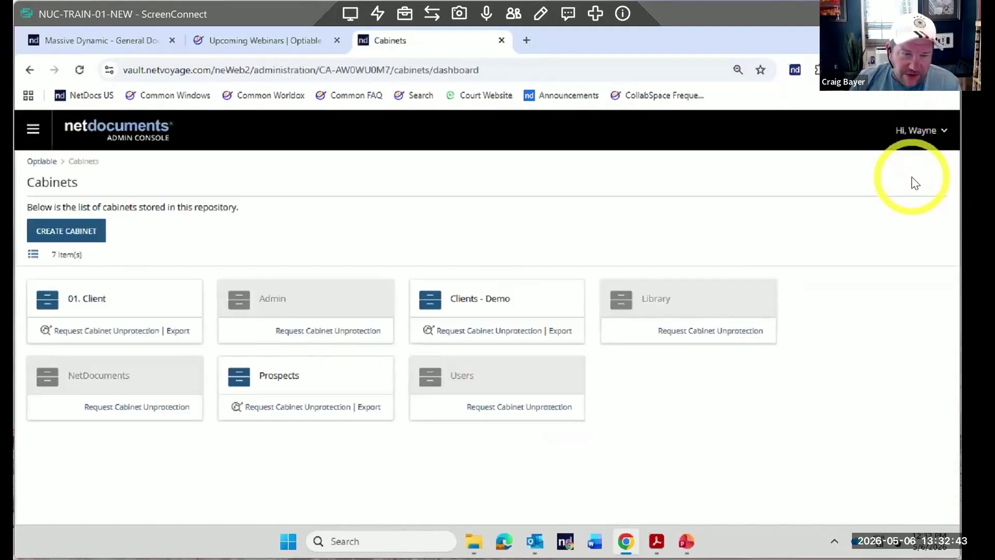
pyautogui.click(511, 303)
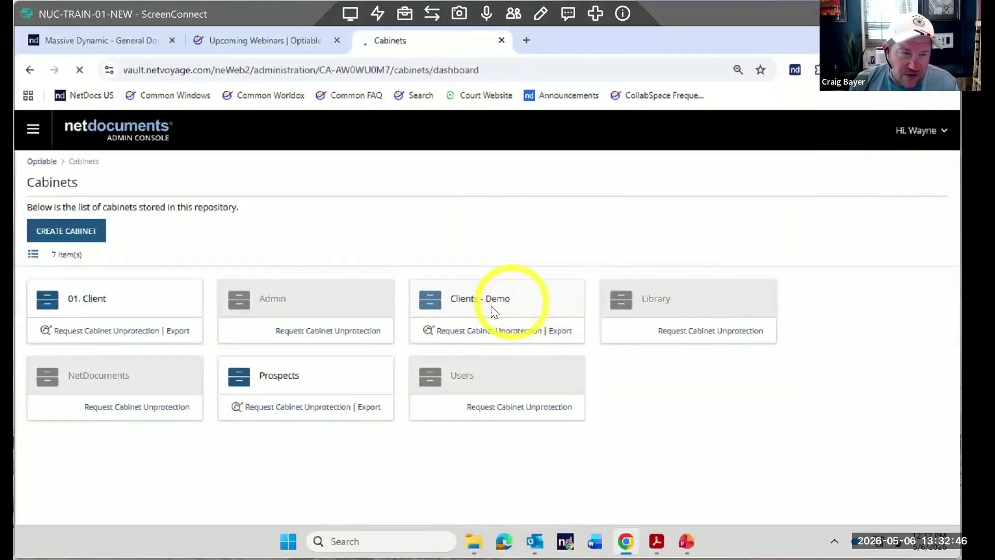
pyautogui.click(419, 156)
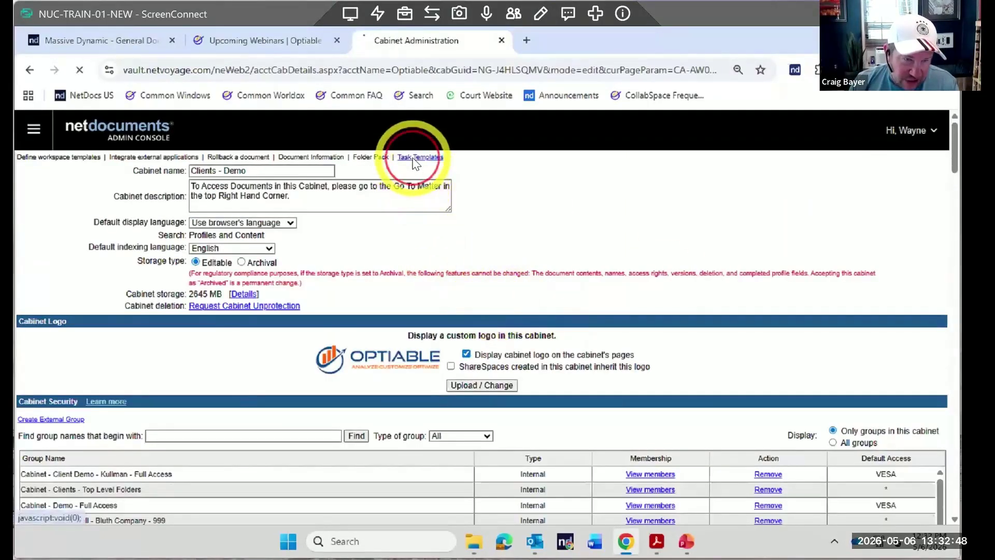
pyautogui.click(70, 273)
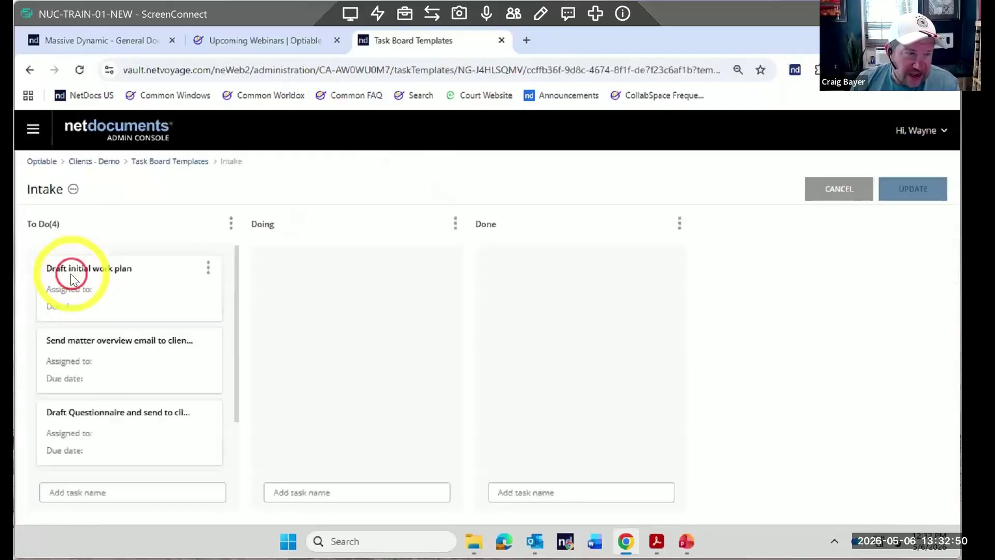
pyautogui.click(208, 265)
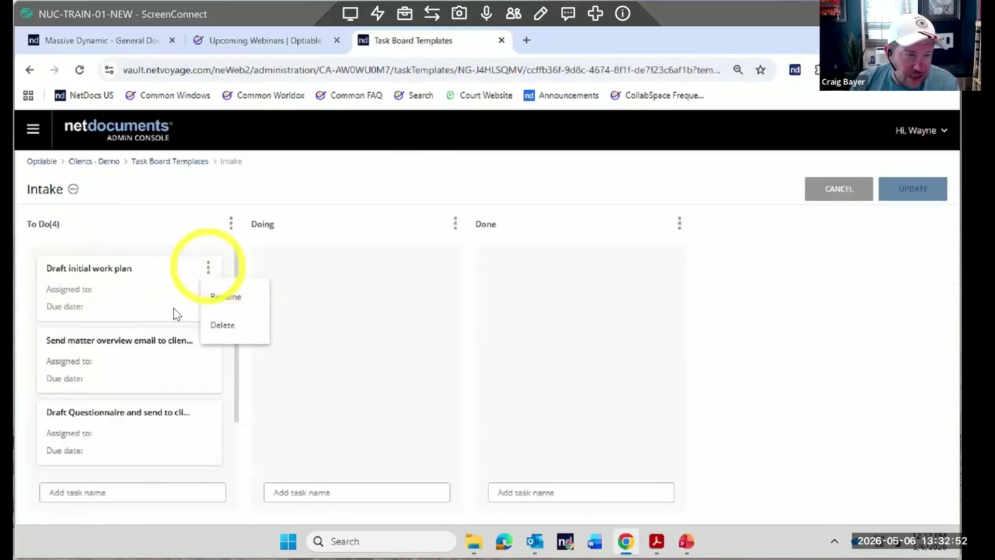
pyautogui.click(107, 292)
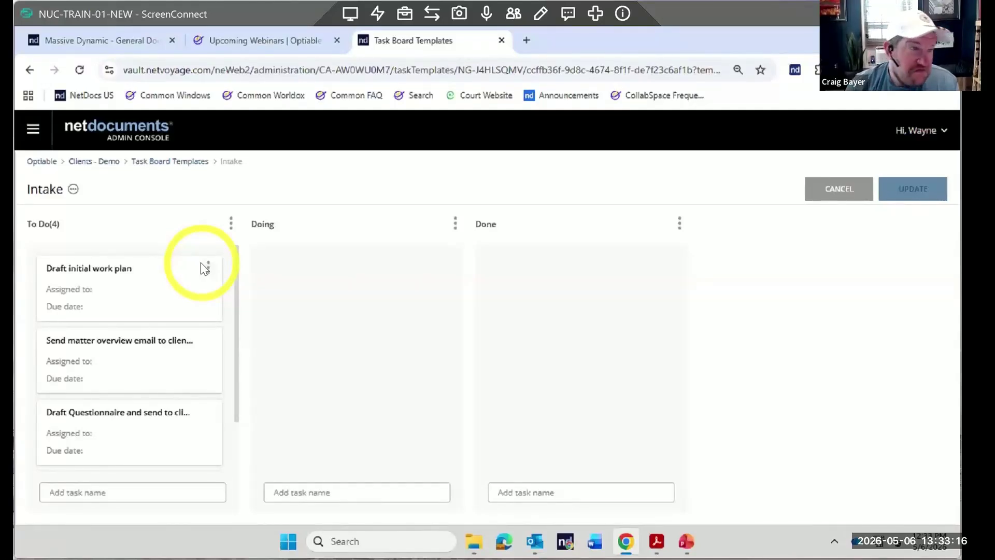
# Back on the Massive Dynamic task board, close the open task, then give "Draft initial work plan" the due date 2026-05-08 and assign it to yourself
pyautogui.click(153, 41)
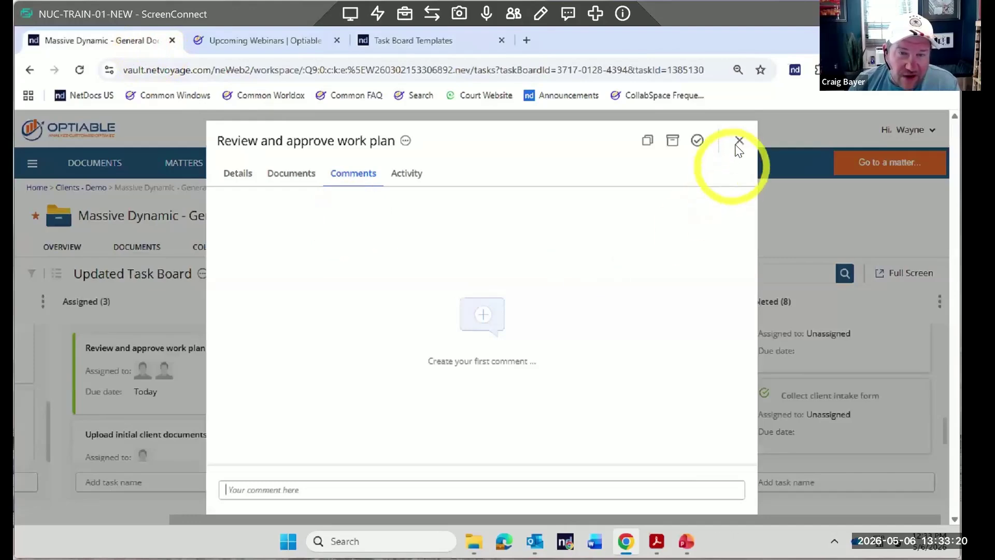
pyautogui.click(738, 142)
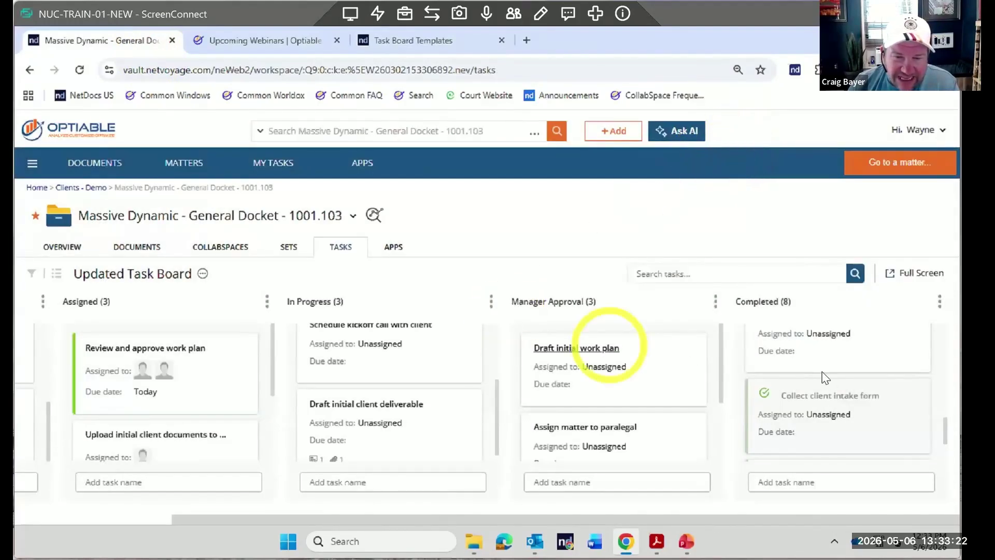
pyautogui.click(587, 350)
pyautogui.click(663, 223)
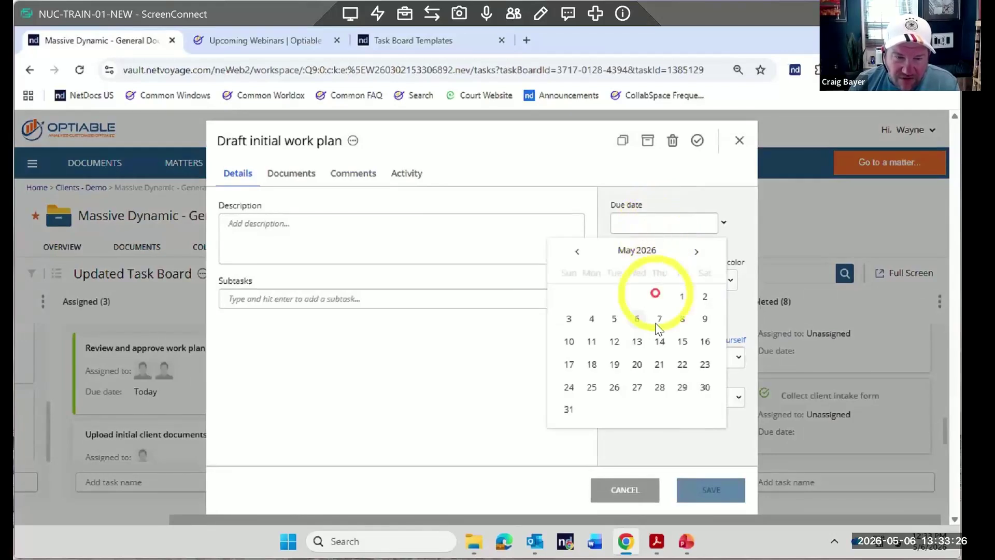
pyautogui.click(682, 319)
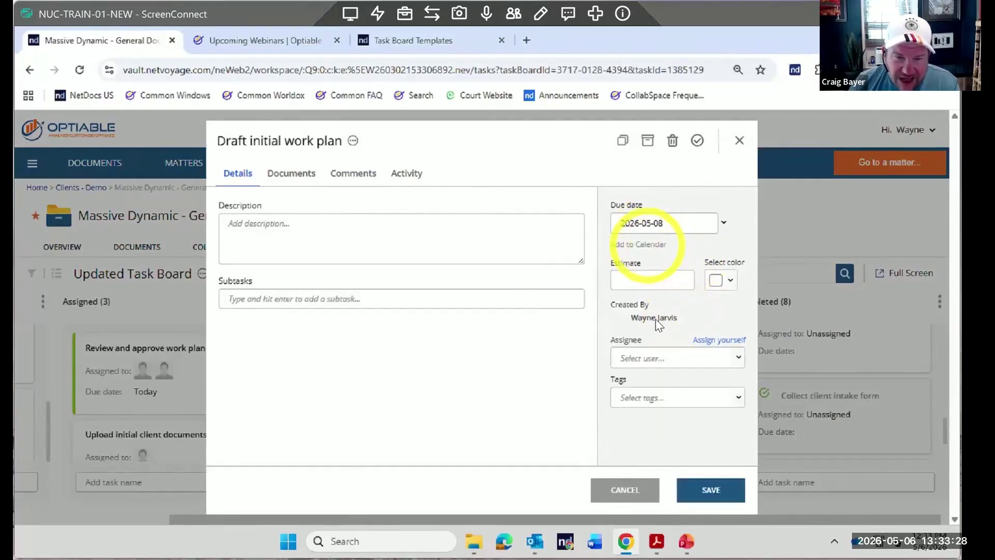
pyautogui.click(647, 358)
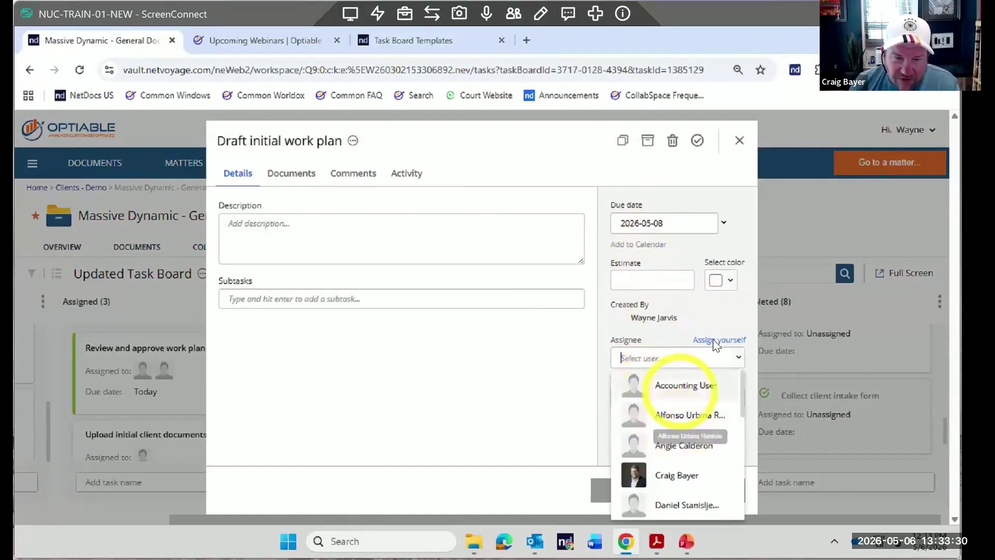
pyautogui.click(716, 341)
# Add the task's 2026-05-08 due date to the Outlook calendar through the downloaded dueCalendar (3).ics, and close the event window
pyautogui.click(651, 246)
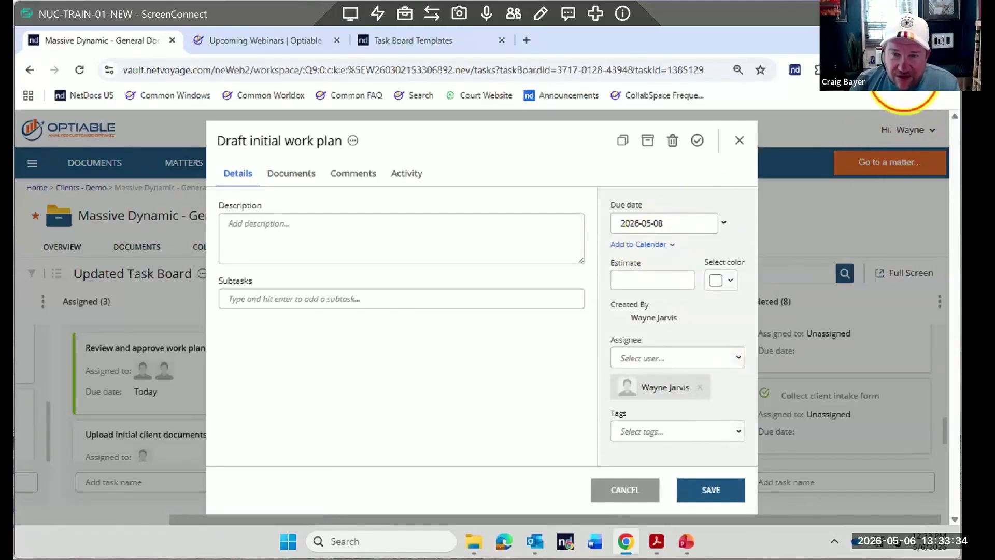
pyautogui.click(904, 70)
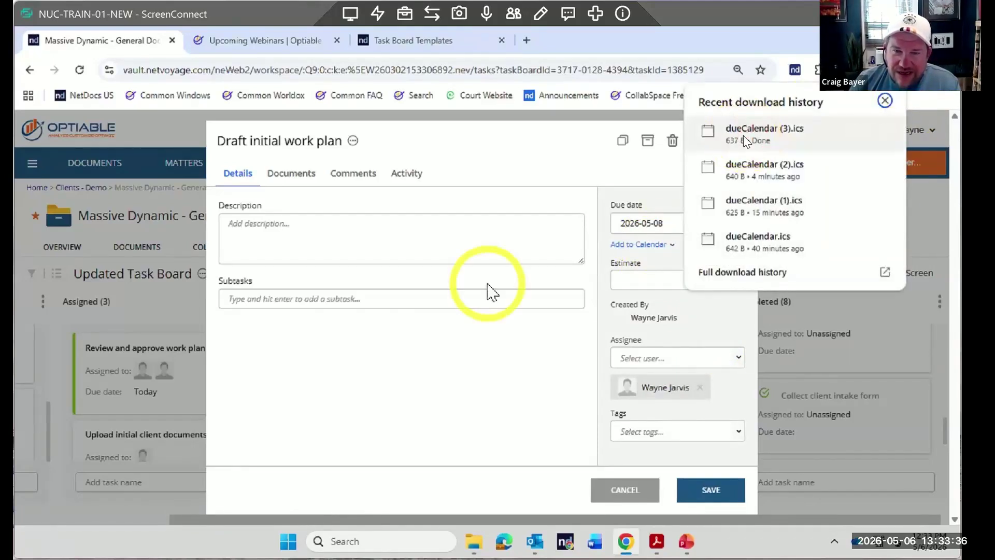
pyautogui.moveTo(744, 142)
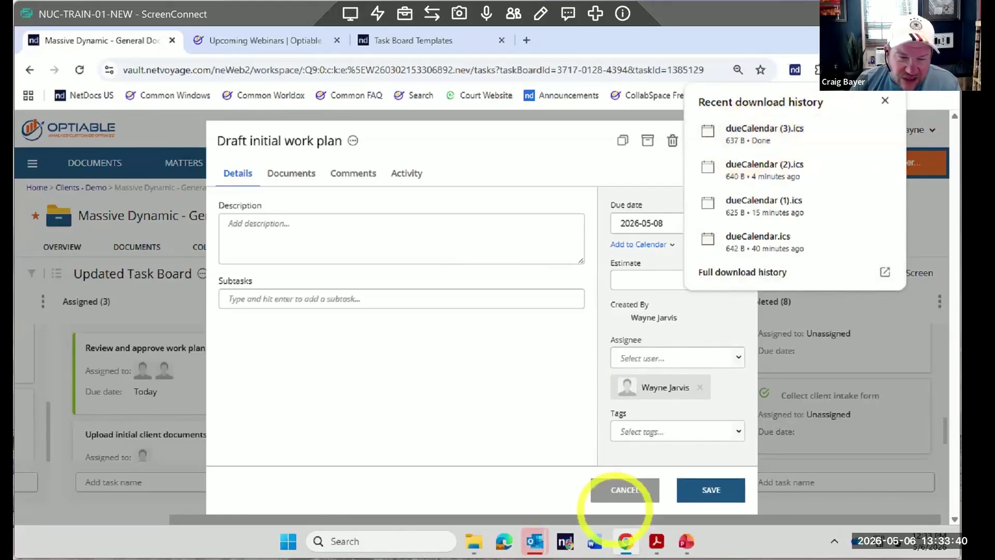
pyautogui.click(535, 541)
pyautogui.click(632, 487)
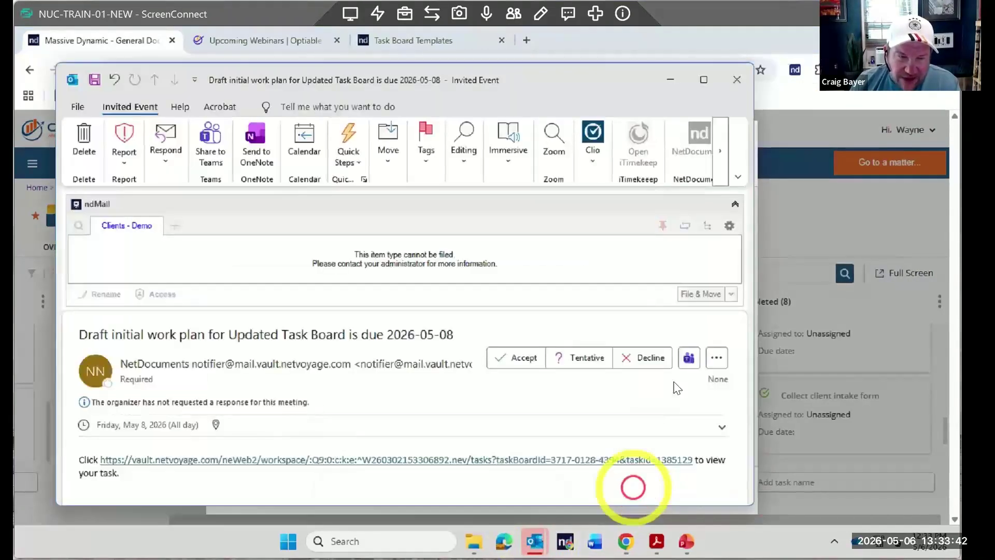
pyautogui.click(736, 80)
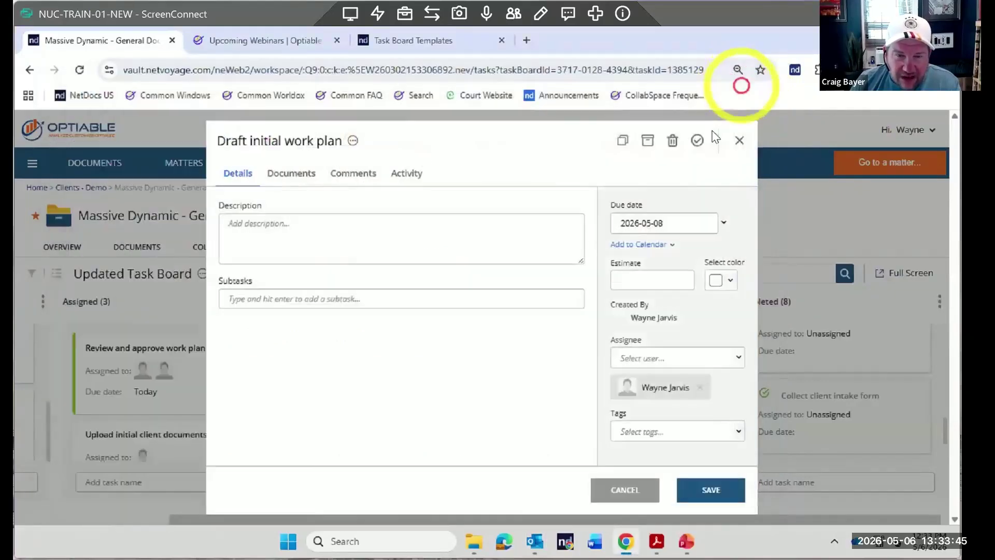
# Set the due date of "Draft initial work plan" to 2026-05-13, add it to the Outlook calendar and close the event window
pyautogui.click(688, 224)
pyautogui.click(635, 340)
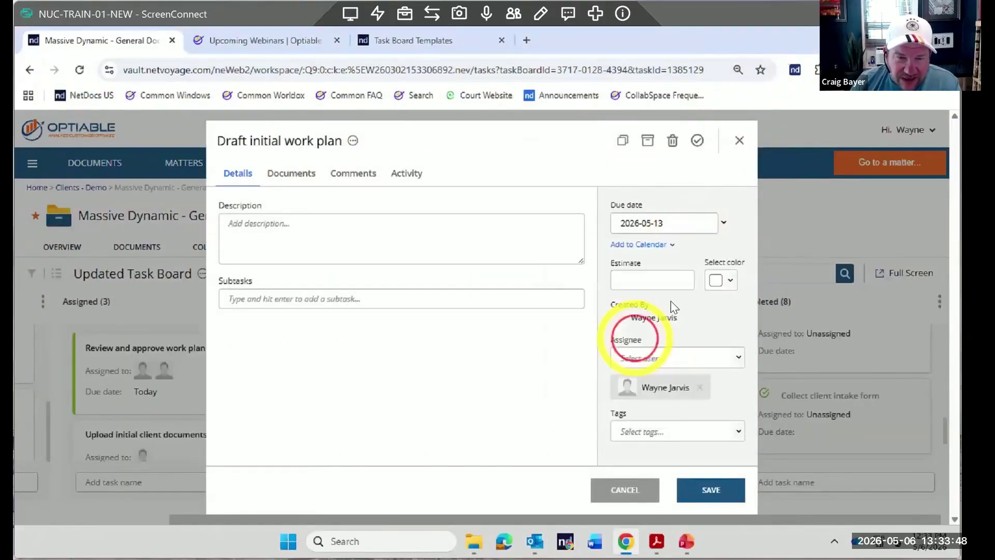
pyautogui.click(652, 243)
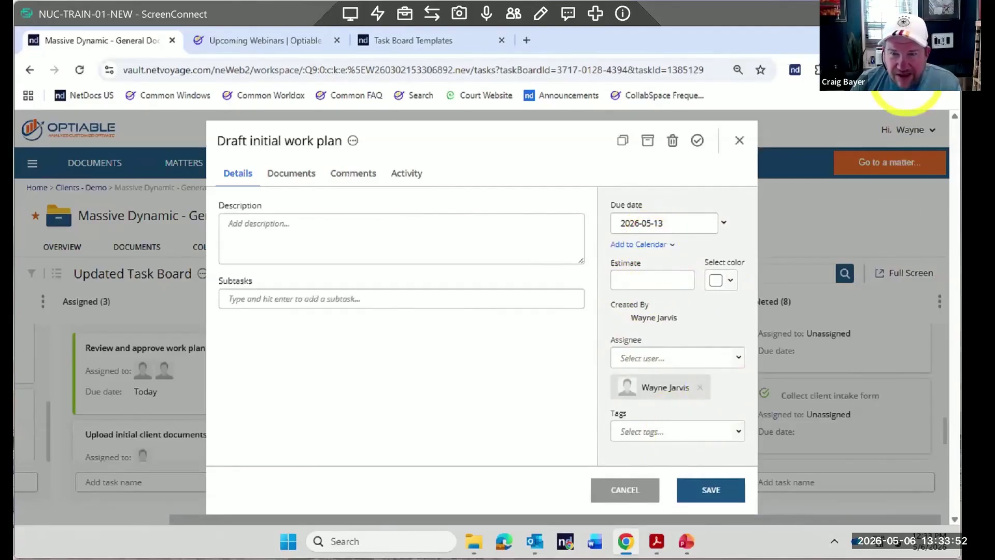
pyautogui.click(897, 89)
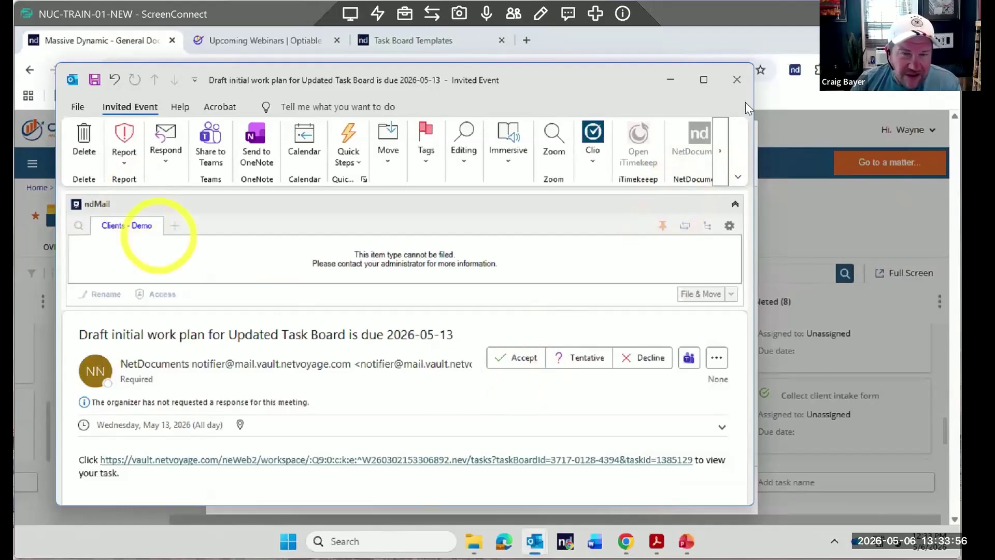
pyautogui.click(738, 81)
# Switch to the Outlook calendar and compare the "Draft initial work plan" entries in the weeks of May 11–15 and May 4–8, 2026
pyautogui.moveTo(535, 541)
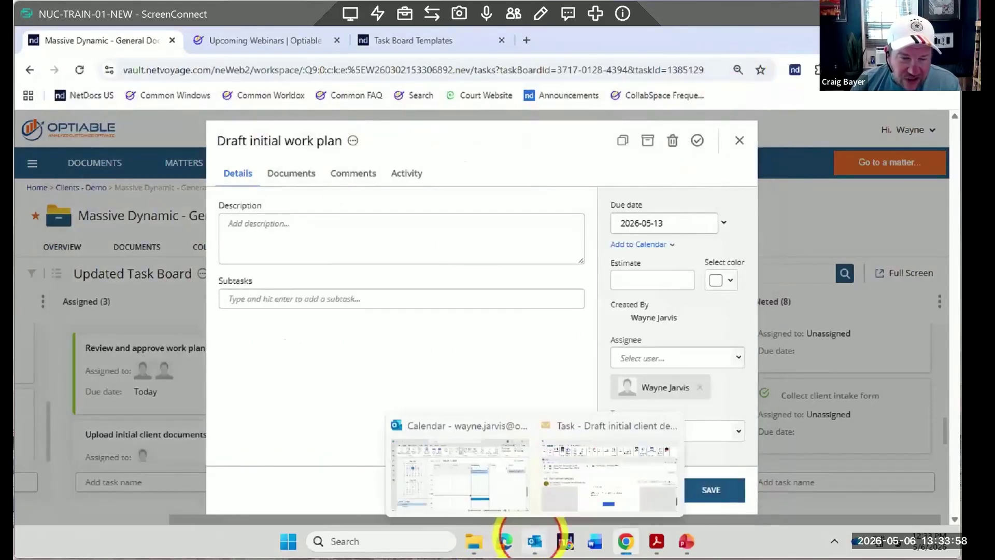
pyautogui.click(482, 467)
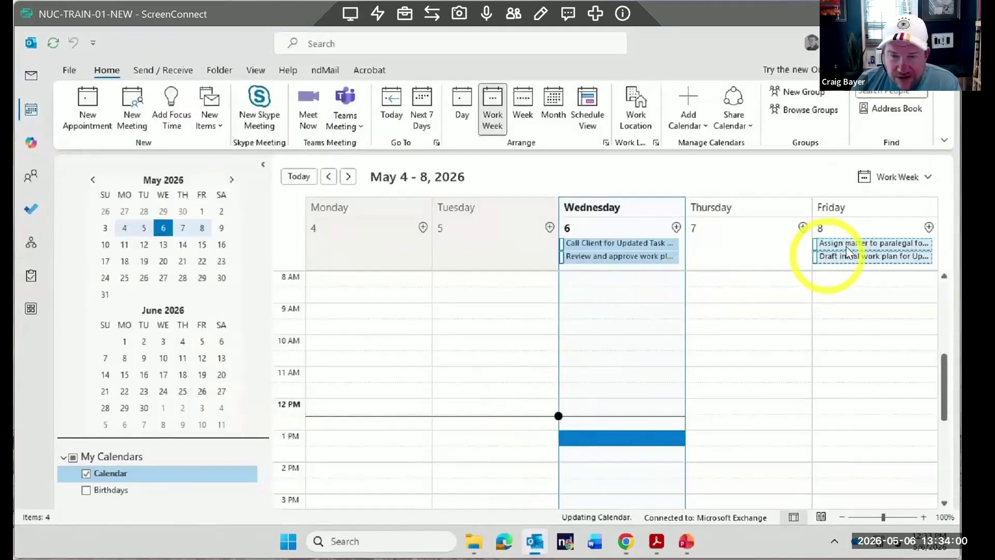
pyautogui.click(163, 245)
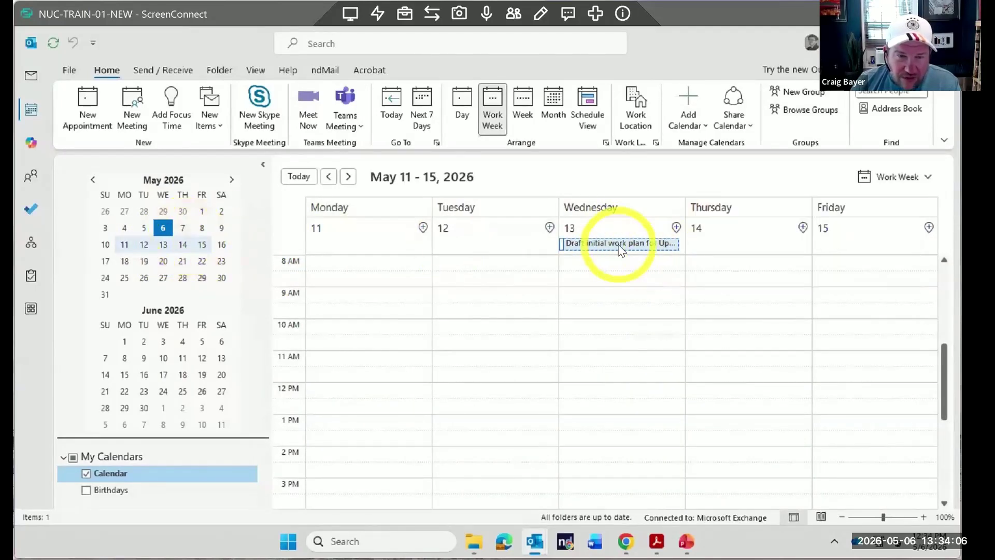
pyautogui.click(164, 228)
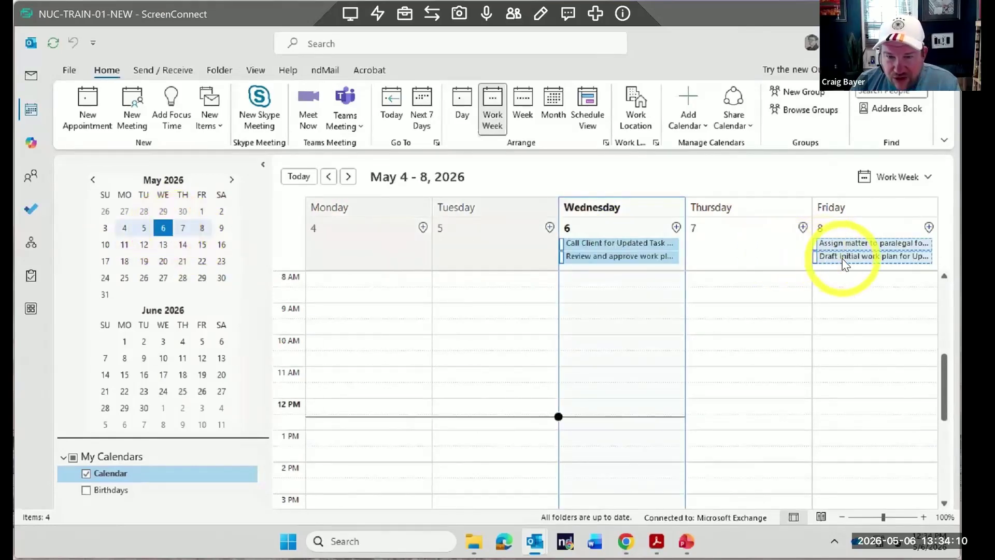
pyautogui.moveTo(845, 263)
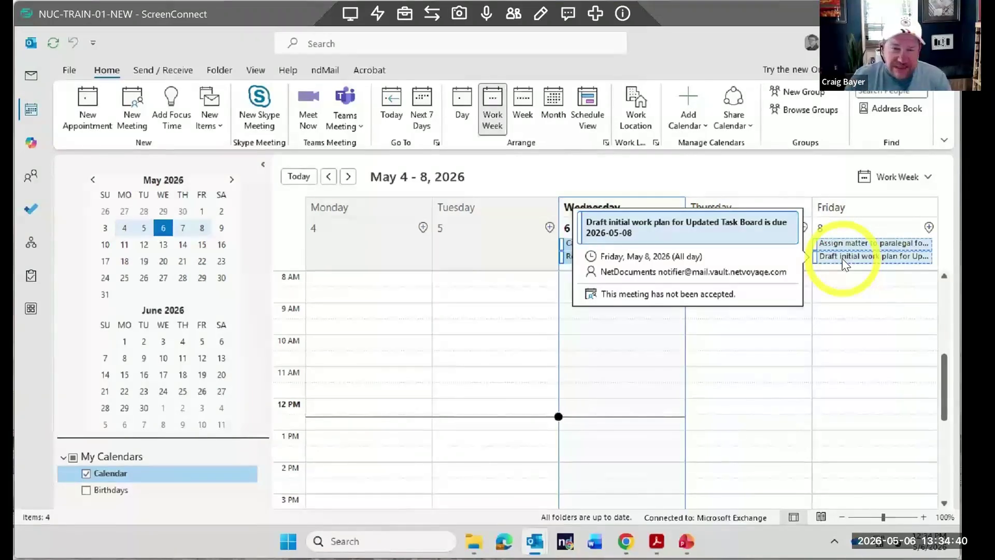
# Open the May 8 "Draft initial work plan" event, review its scheduling and event options, and return to the task in the browser
pyautogui.doubleClick(844, 256)
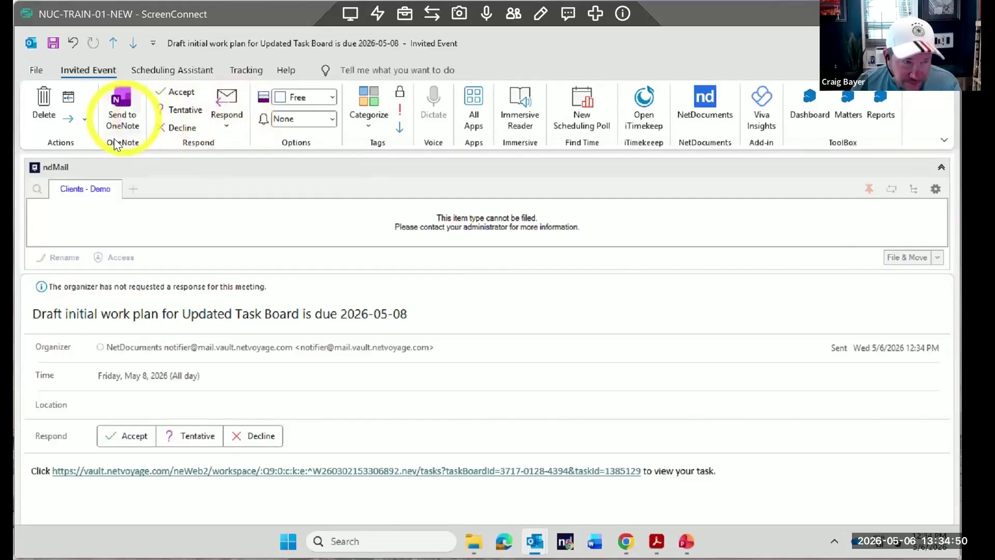
pyautogui.click(184, 73)
pyautogui.click(102, 71)
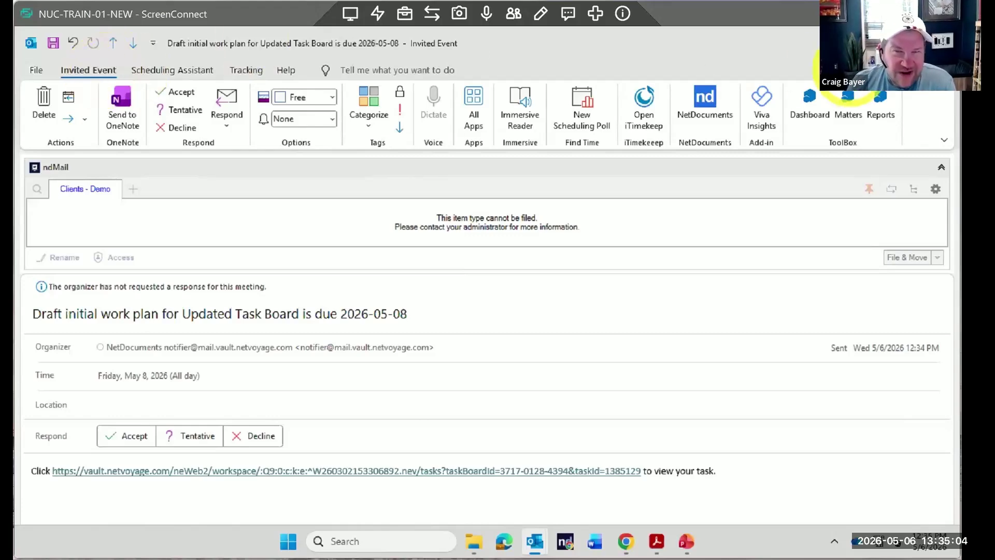
pyautogui.press('Escape')
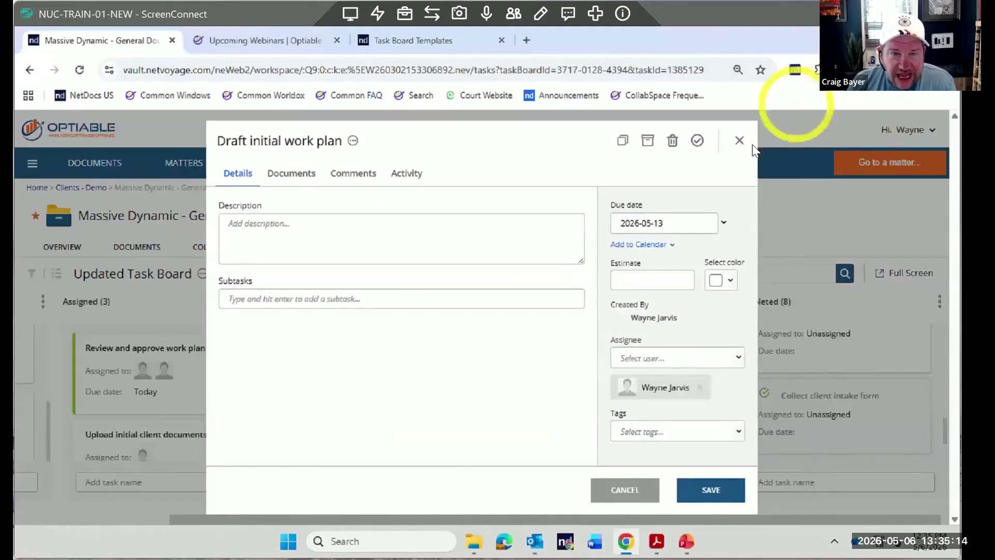
# Close the "Draft initial work plan" task without saving its changes and open the My Tasks list
pyautogui.click(741, 142)
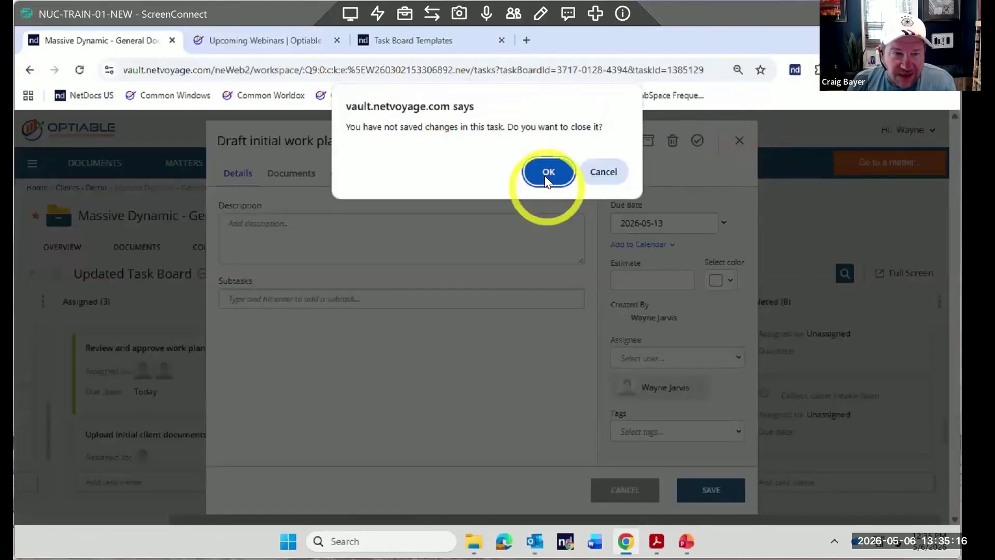
pyautogui.click(547, 173)
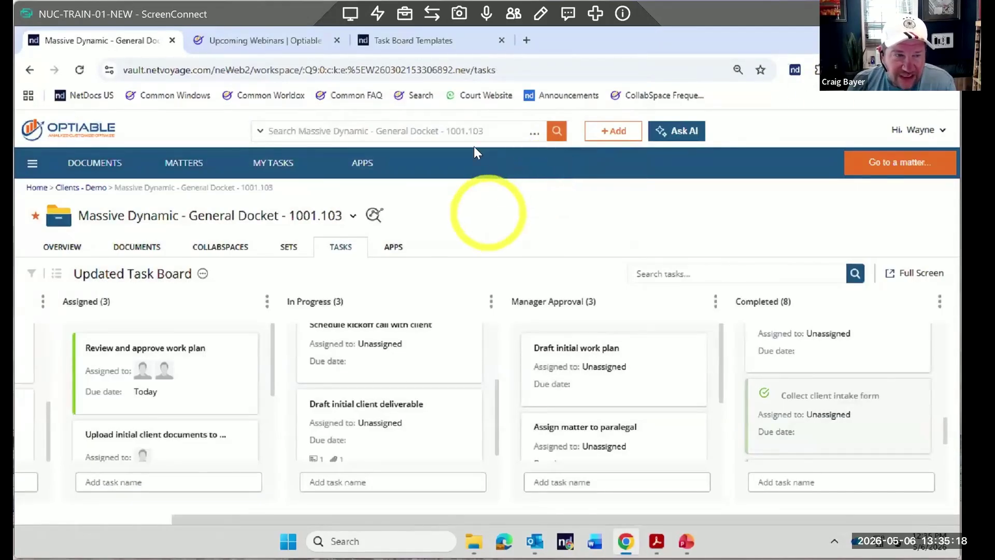
pyautogui.click(276, 164)
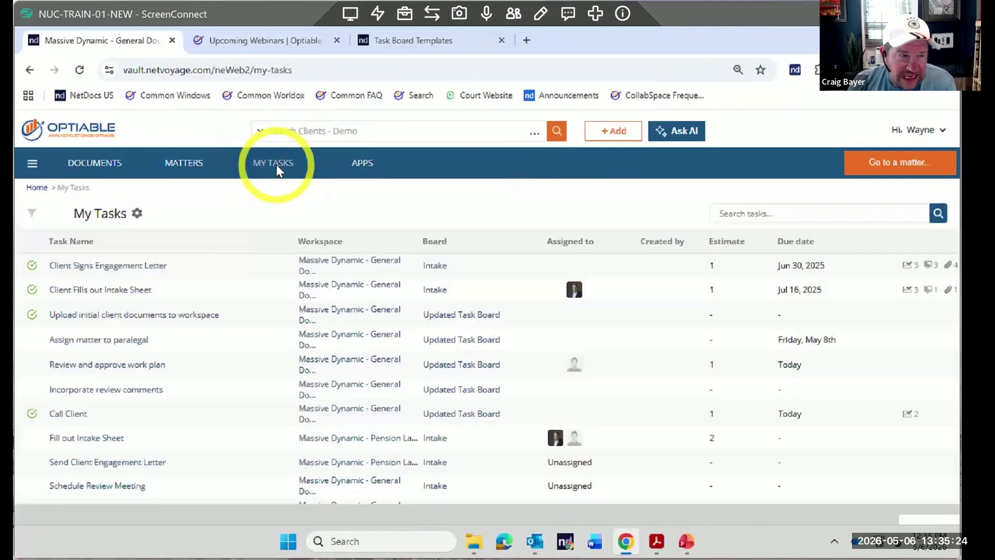
# Filter the My Tasks list by assignee to the fourth entry in the assignee list
pyautogui.click(31, 213)
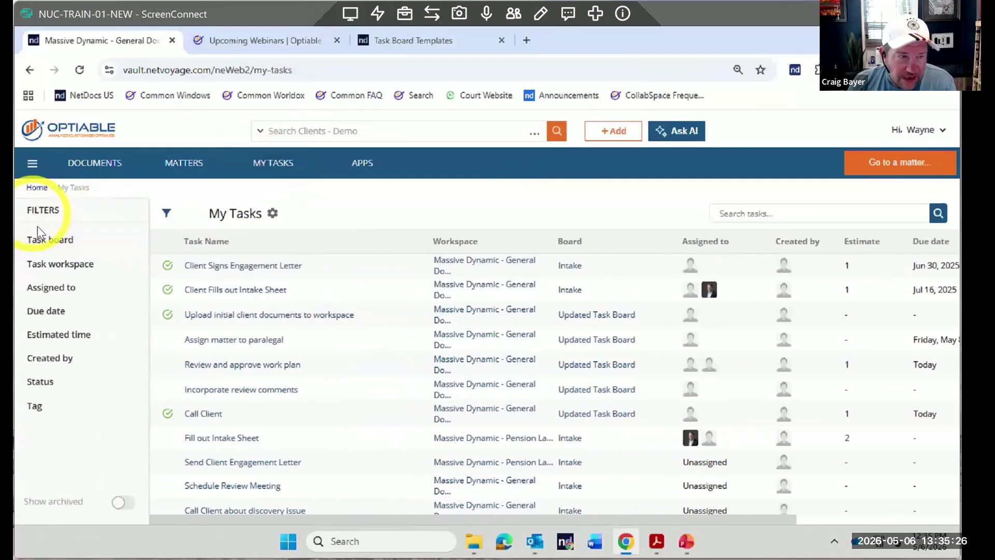
pyautogui.click(71, 291)
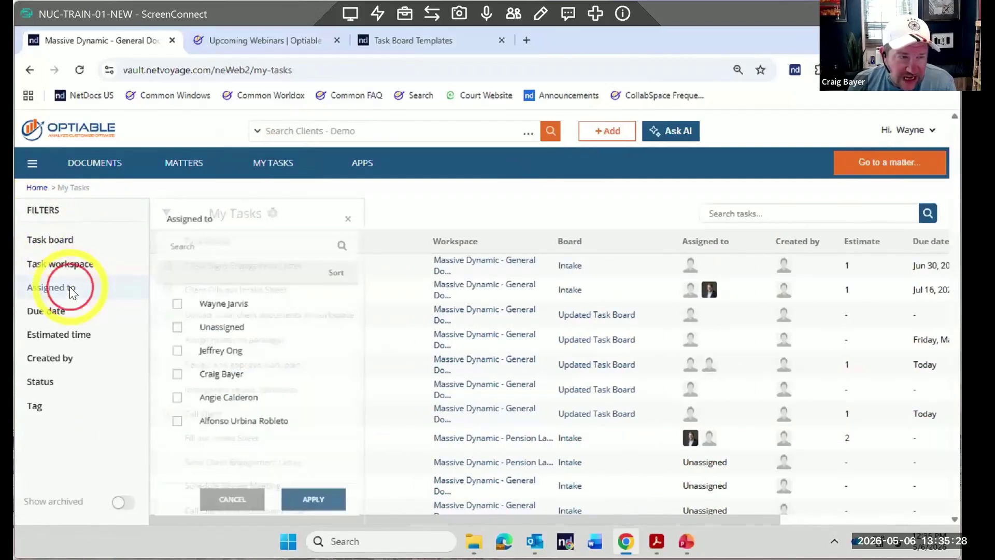
pyautogui.click(173, 374)
pyautogui.click(317, 508)
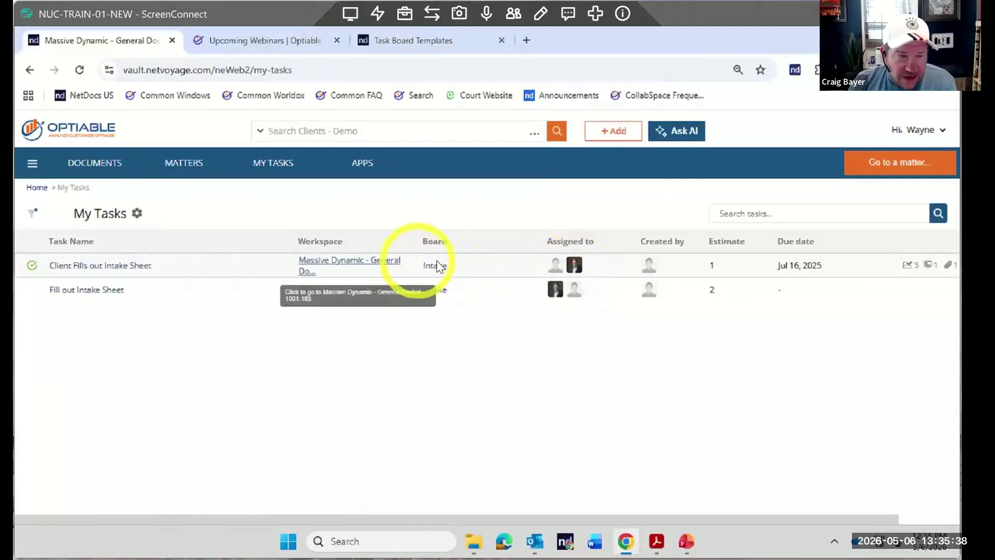
# Follow the Intake board link of "Client Fills out Intake Sheet" and the Updated Task Board link of "Call Client", returning to My Tasks each time
pyautogui.click(437, 266)
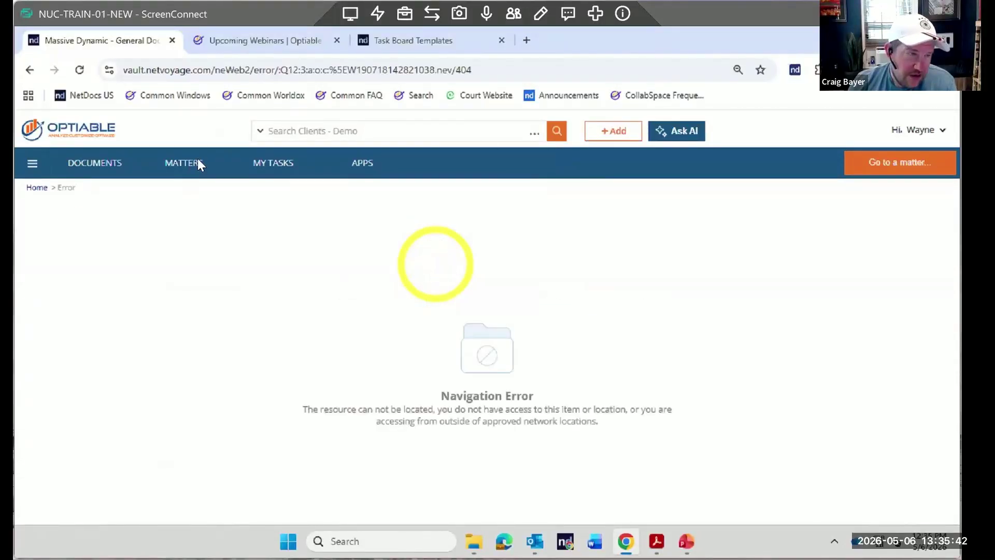
pyautogui.click(30, 69)
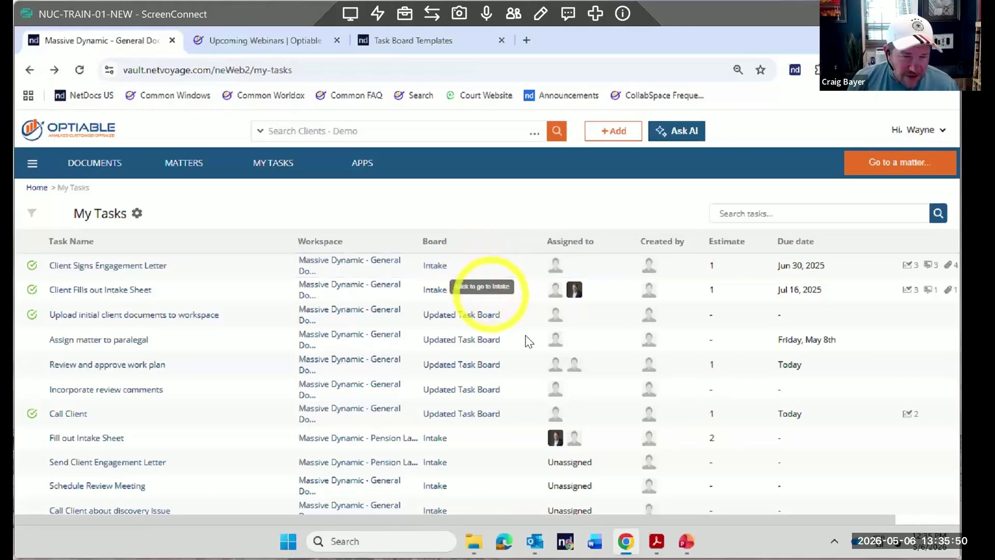
pyautogui.scroll(-10, 552, 357)
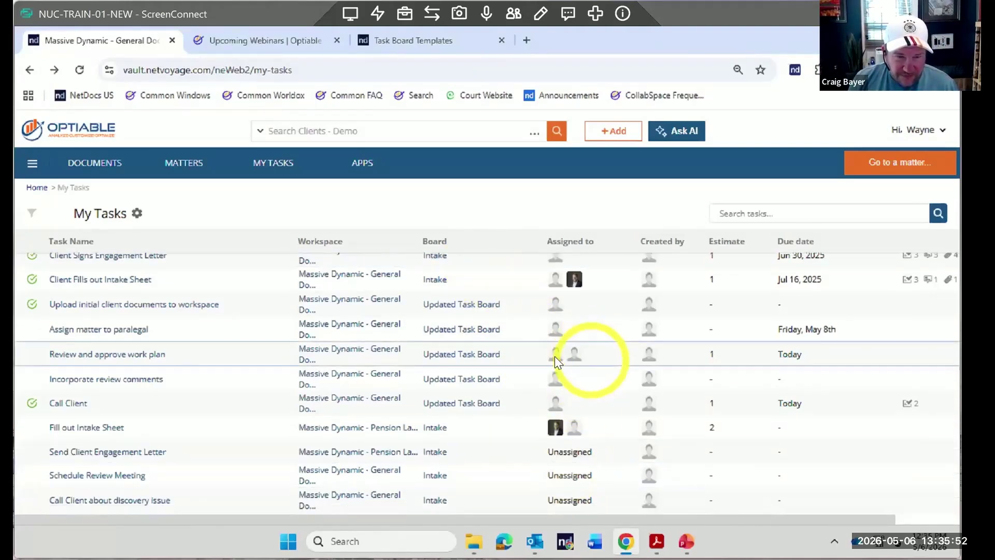
pyautogui.scroll(10, 482, 353)
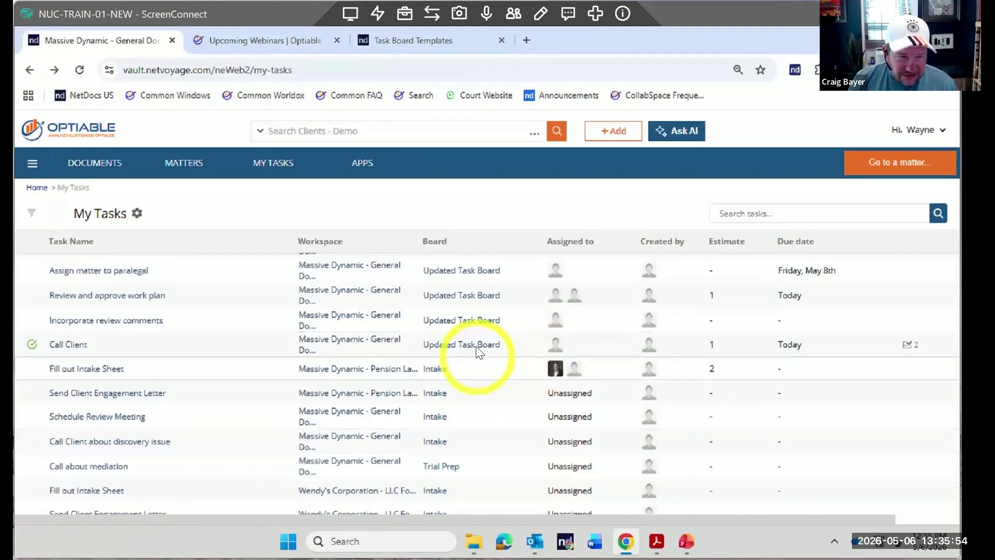
pyautogui.click(477, 345)
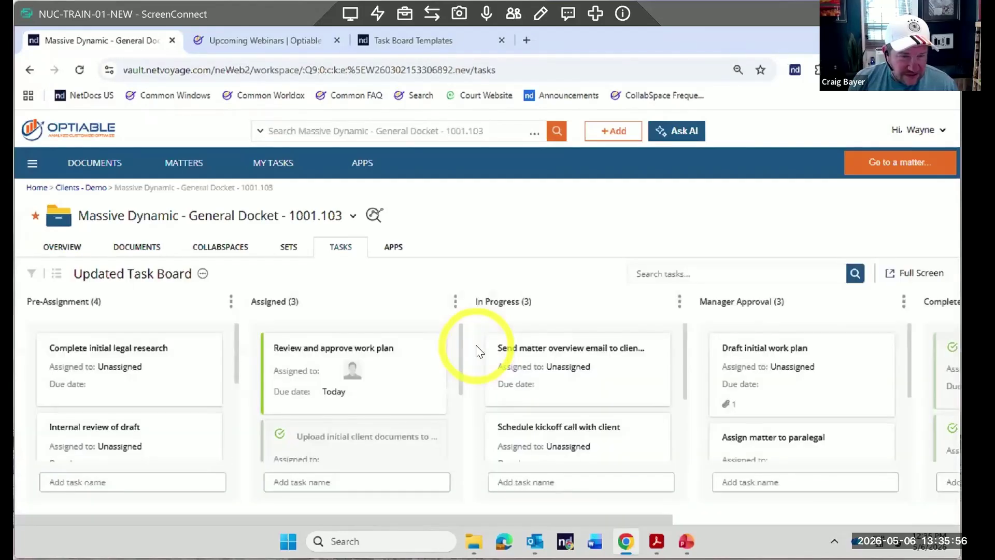
pyautogui.click(29, 69)
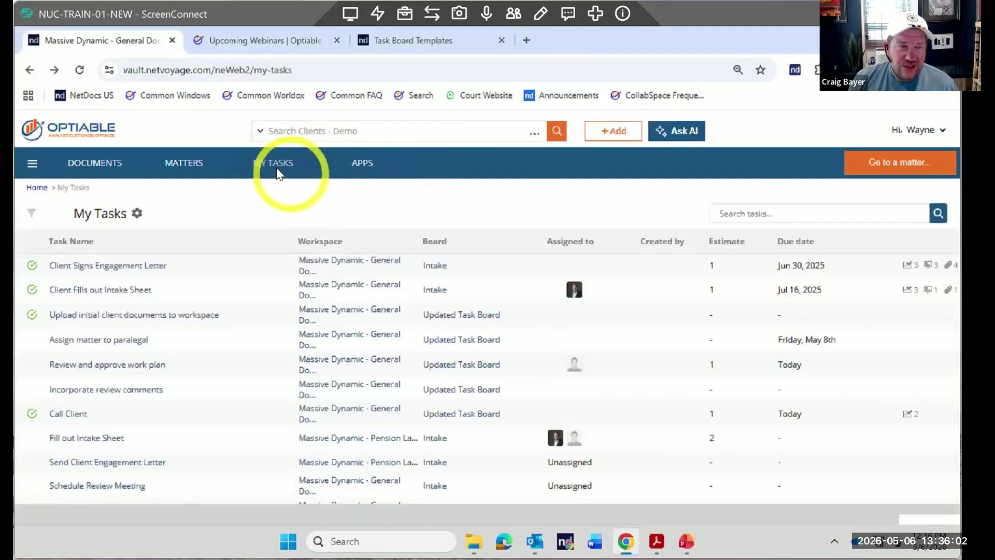
pyautogui.click(275, 164)
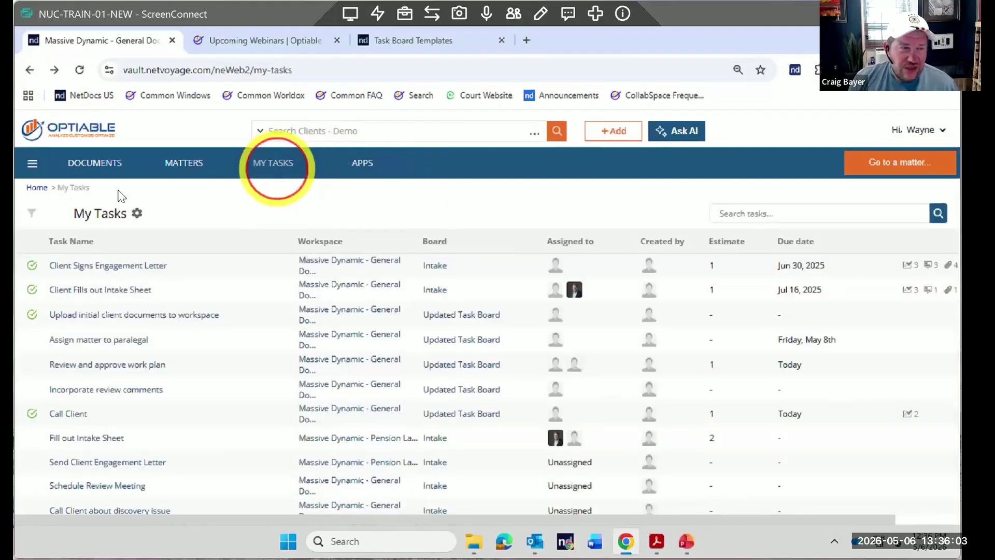
pyautogui.click(31, 213)
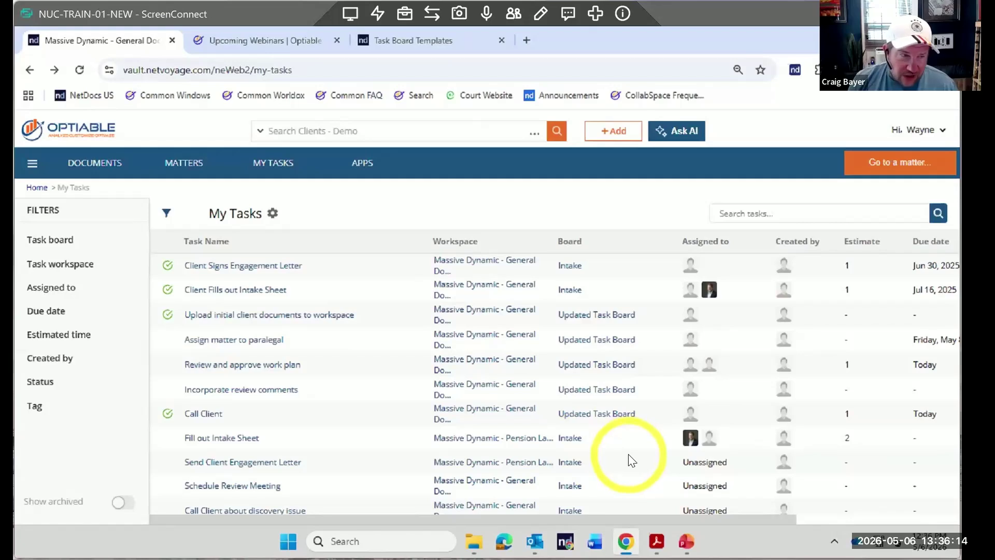
pyautogui.click(408, 232)
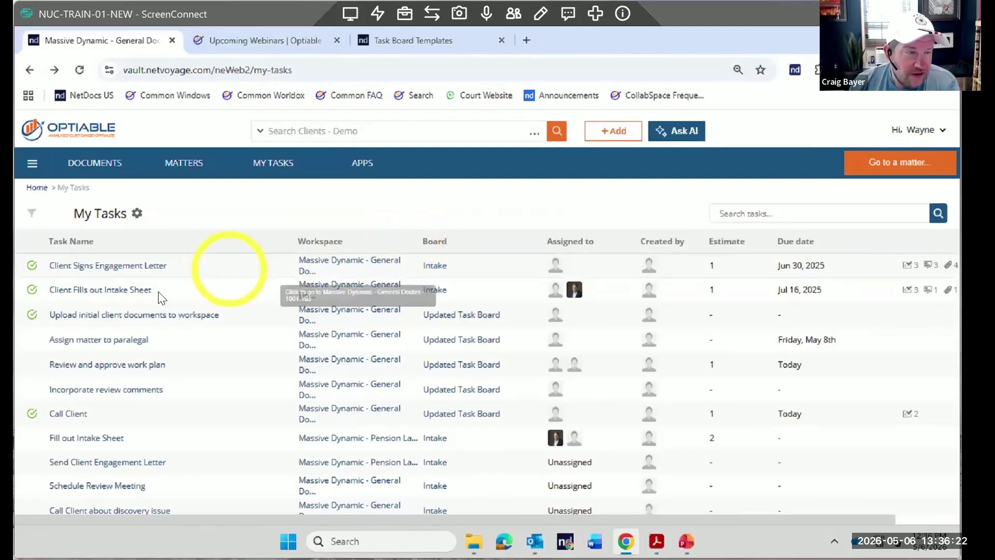
# Open the "Assign matter to paralegal" task and review its documents, comments, activity history and task name options
pyautogui.click(94, 341)
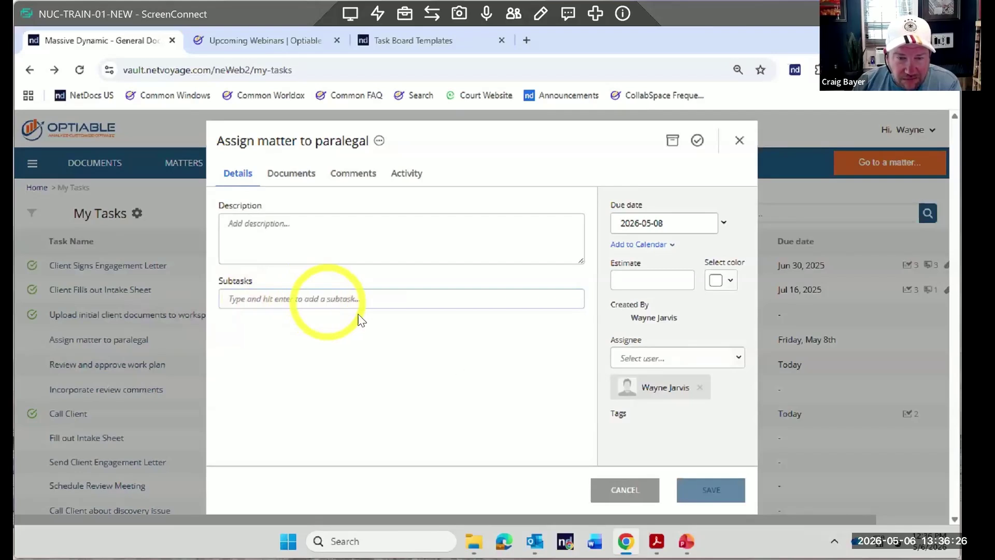
pyautogui.click(291, 173)
pyautogui.click(354, 174)
pyautogui.click(409, 175)
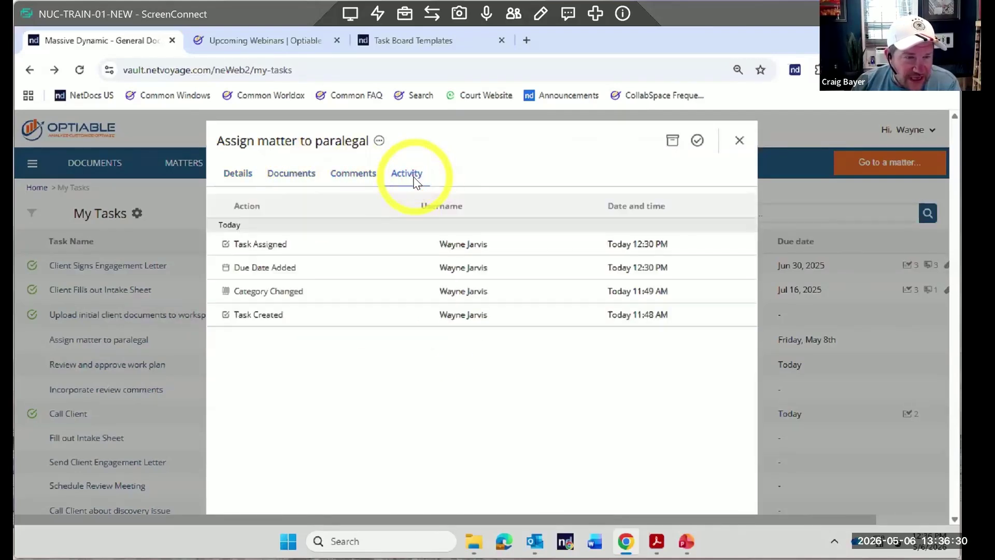
pyautogui.click(354, 174)
pyautogui.click(379, 143)
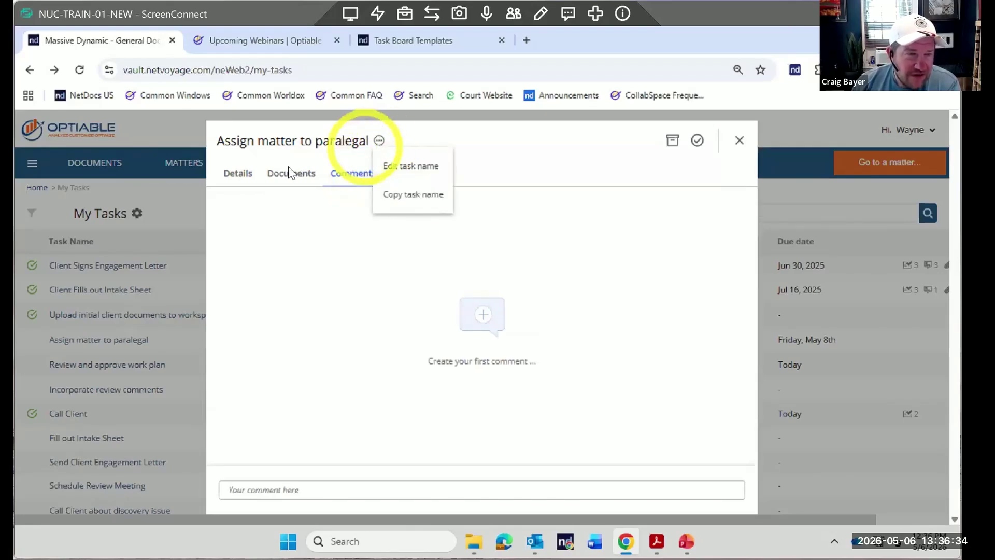
# Return to the details of the "Assign matter to paralegal" task and mark it as completed
pyautogui.click(242, 175)
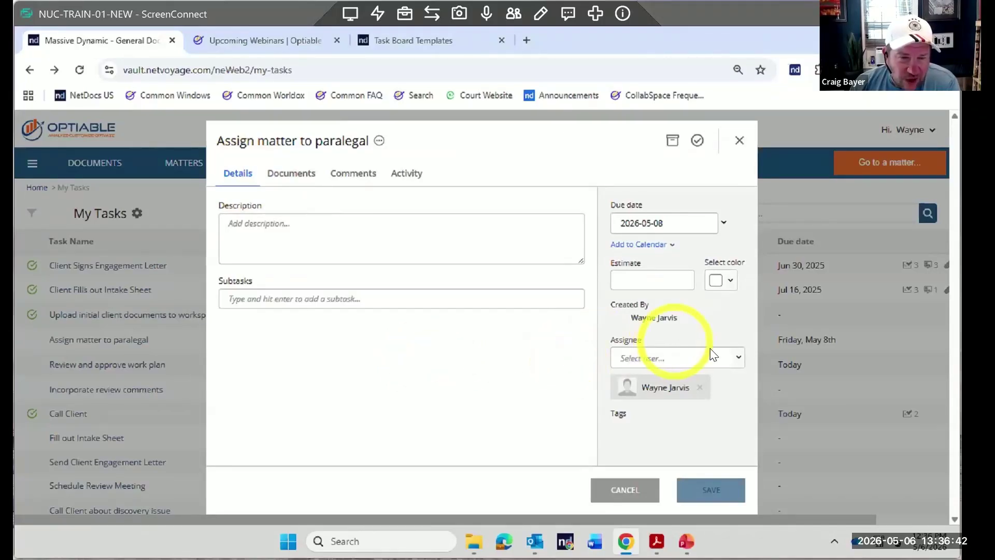
pyautogui.click(697, 141)
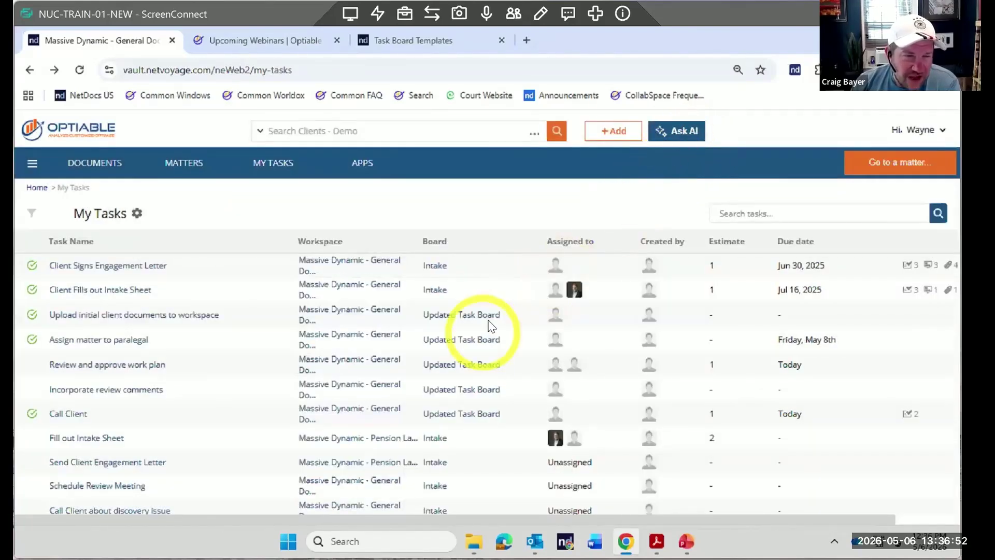
# Filter the My Tasks list by status to show only Uncompleted tasks
pyautogui.click(32, 164)
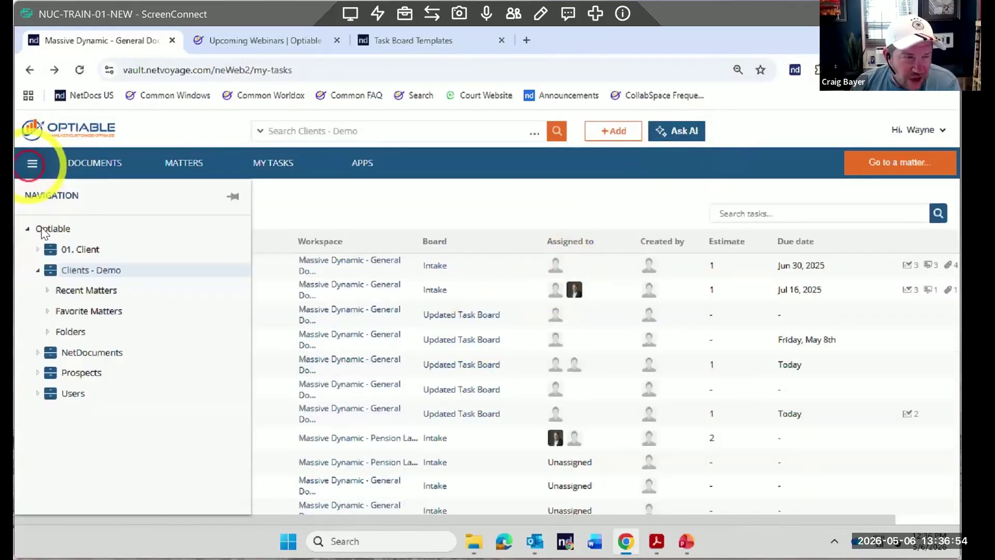
pyautogui.click(35, 213)
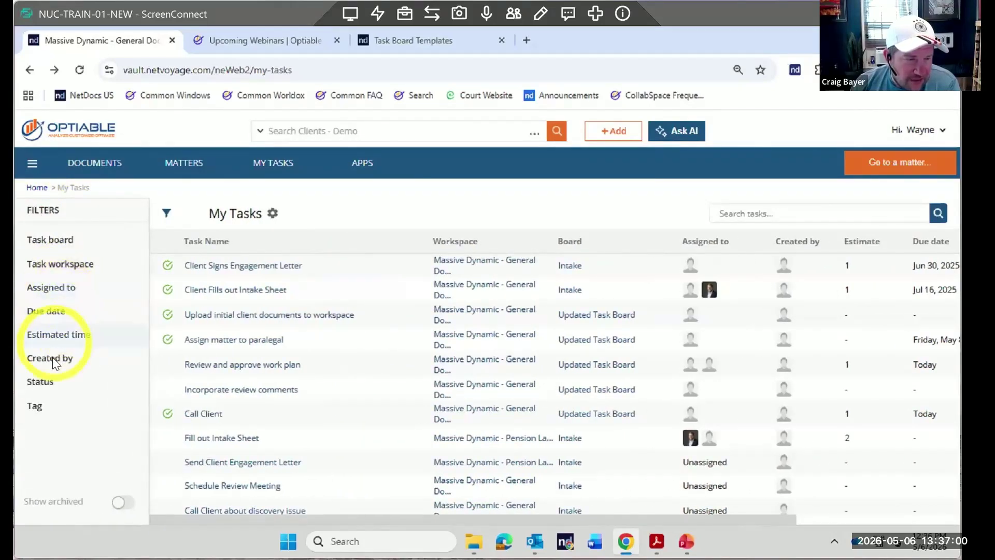
pyautogui.click(44, 382)
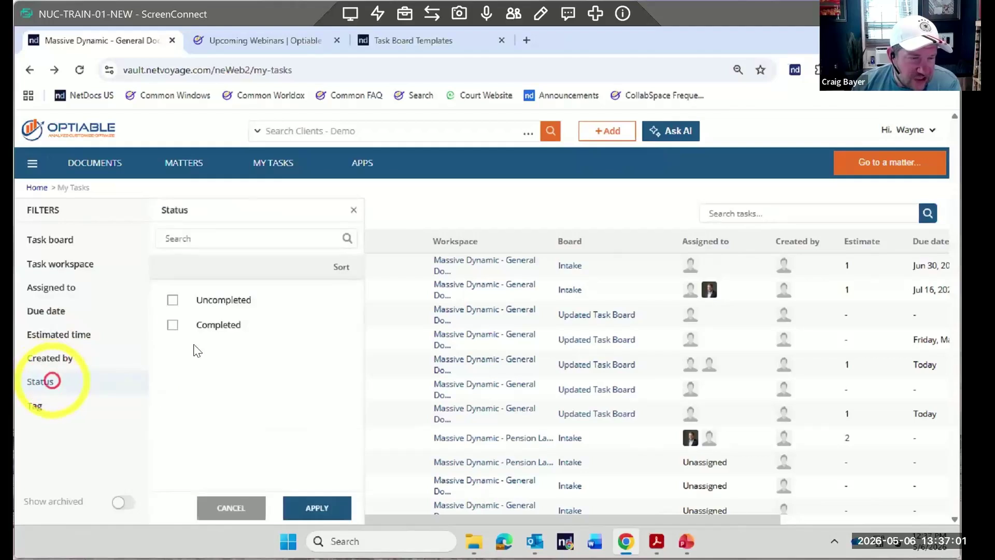
pyautogui.click(173, 299)
pyautogui.click(325, 508)
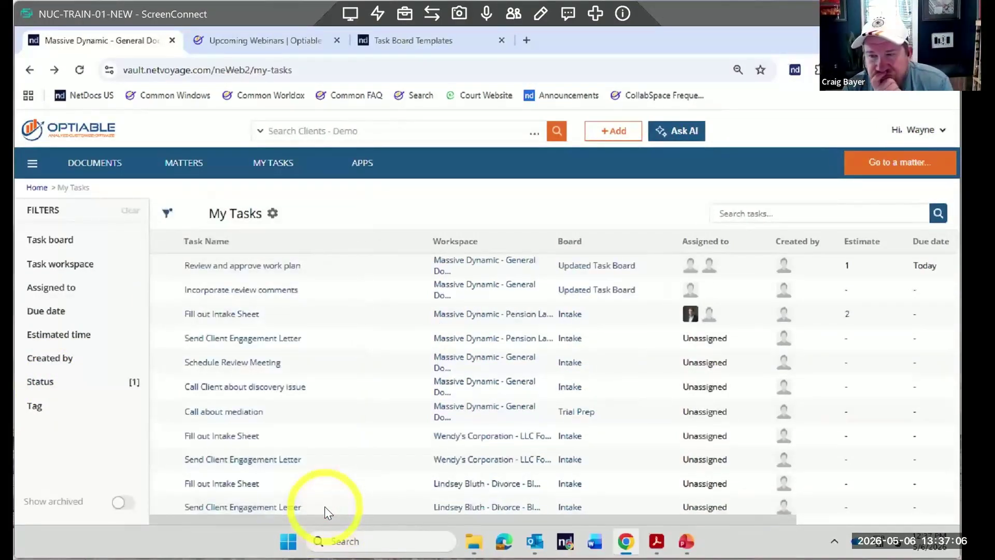